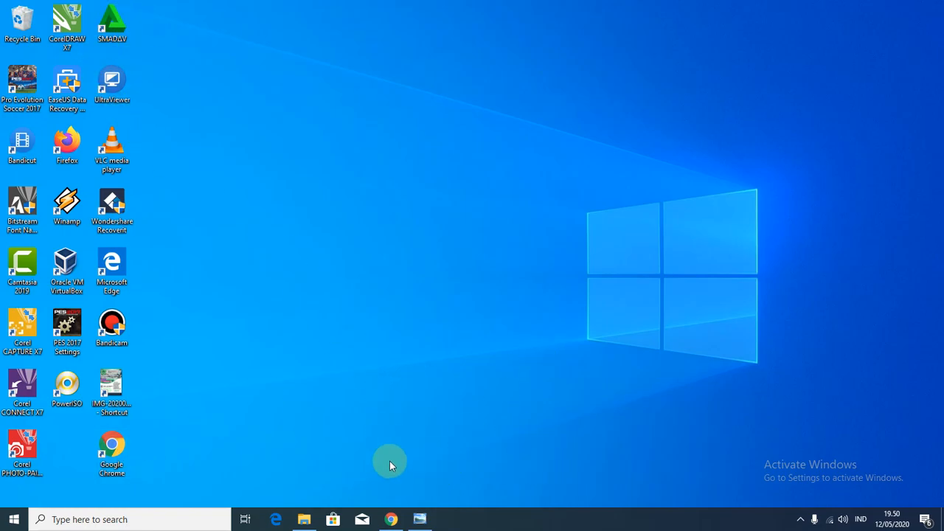
Switch to Chrome and load powtoon.com.
left_click(393, 520)
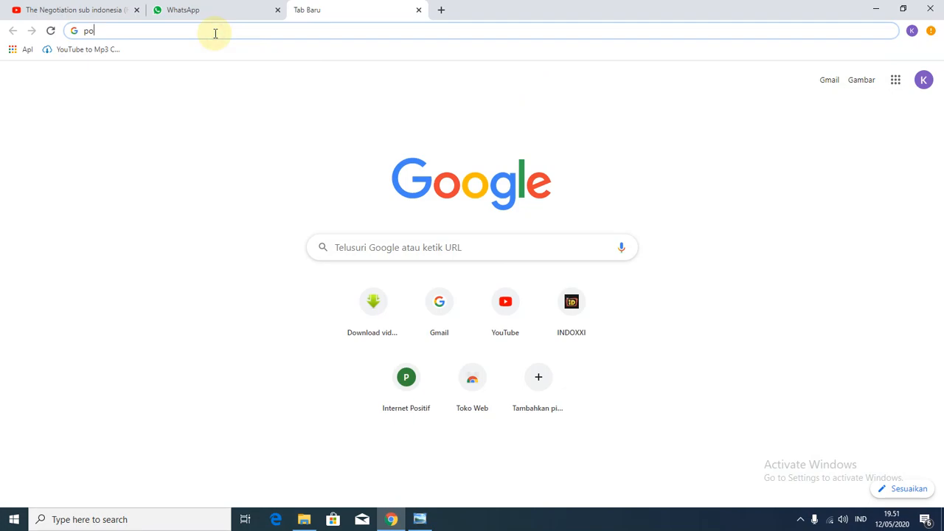
key("BackSpace")
key("BackSpace")
type("pow")
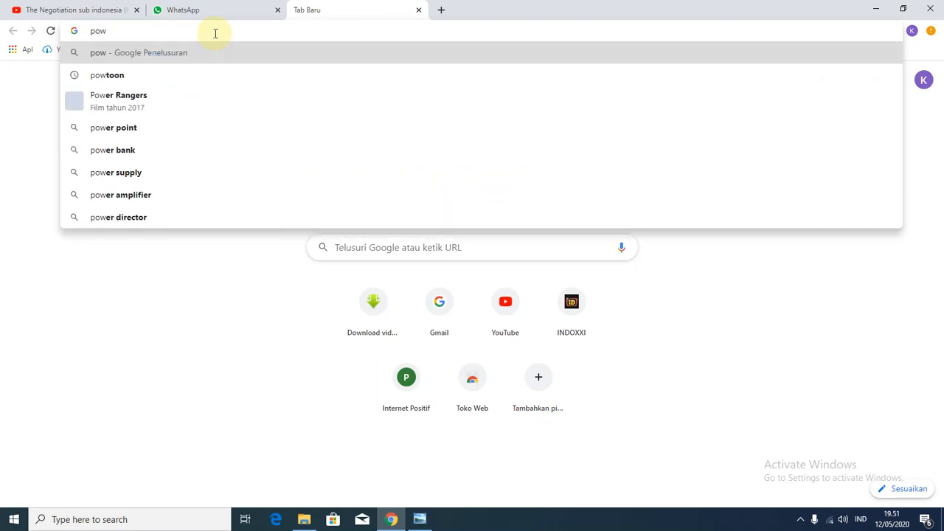
type("toon")
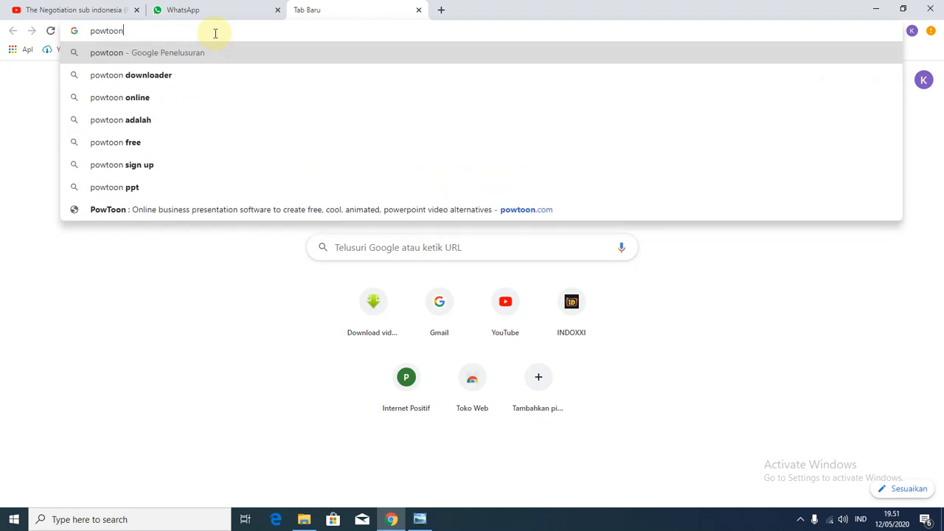
type(".com")
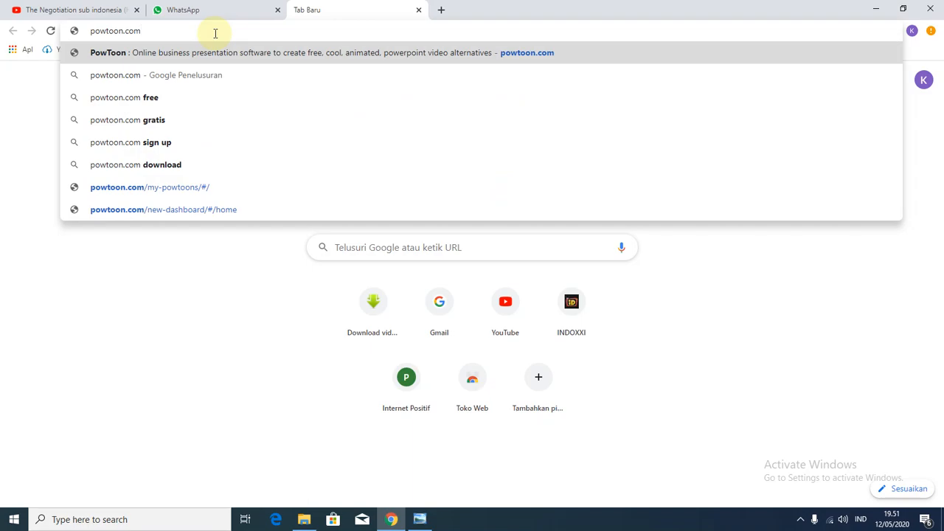
key("Return")
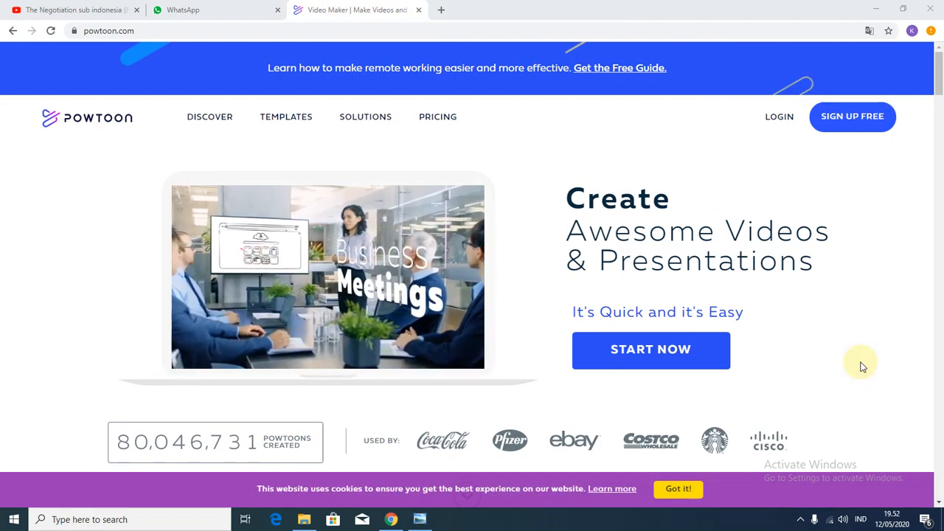
left_click(801, 518)
left_click(801, 518)
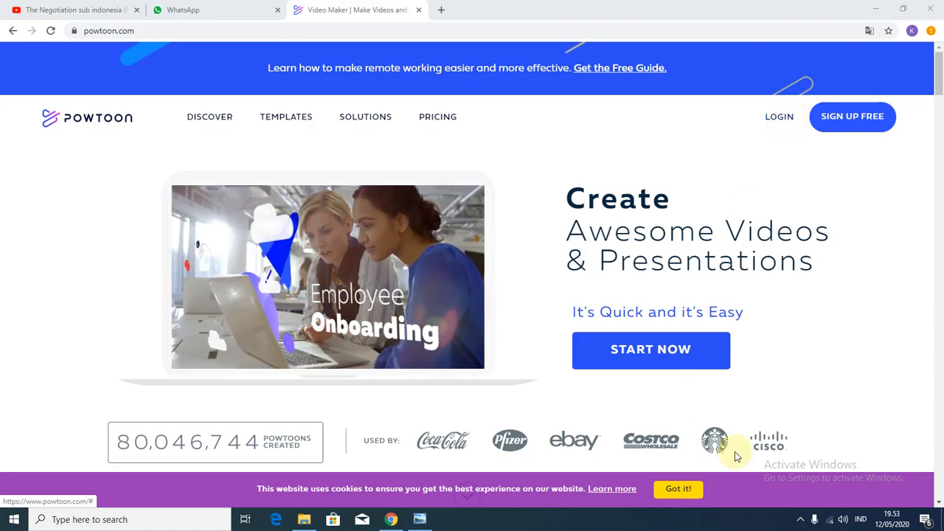
left_click(799, 519)
left_click(800, 520)
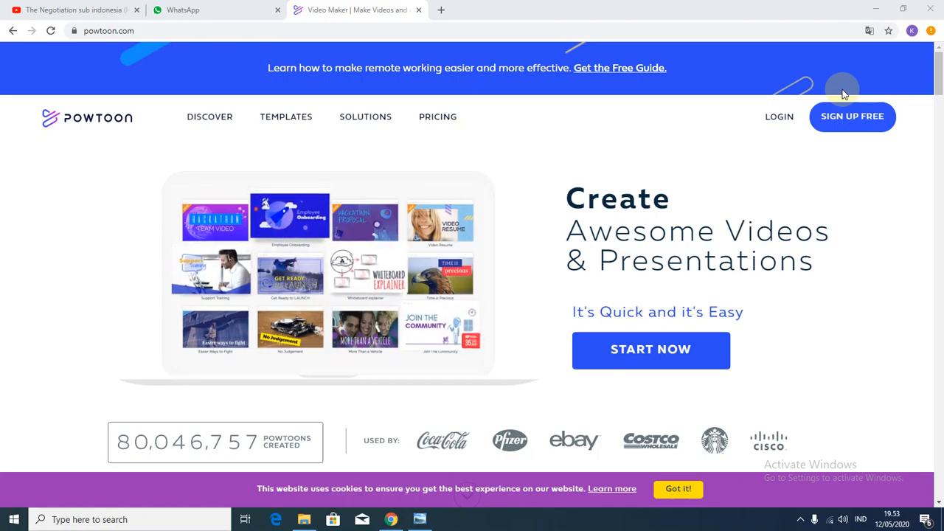
Log in to the Powtoon account with Google.
left_click(769, 129)
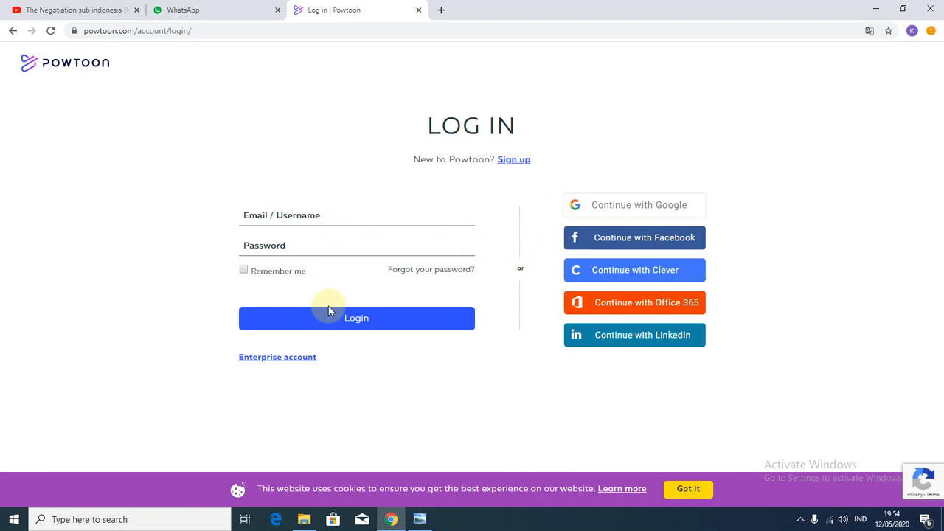
left_click(612, 206)
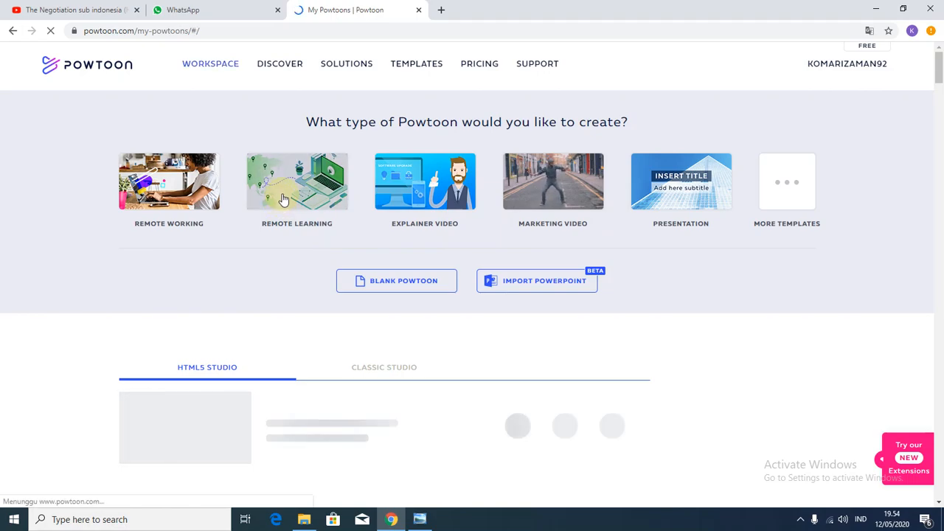
Look through the existing projects in My Powtoons and the creation options on the workspace page.
scroll(512, 331, "down", 5)
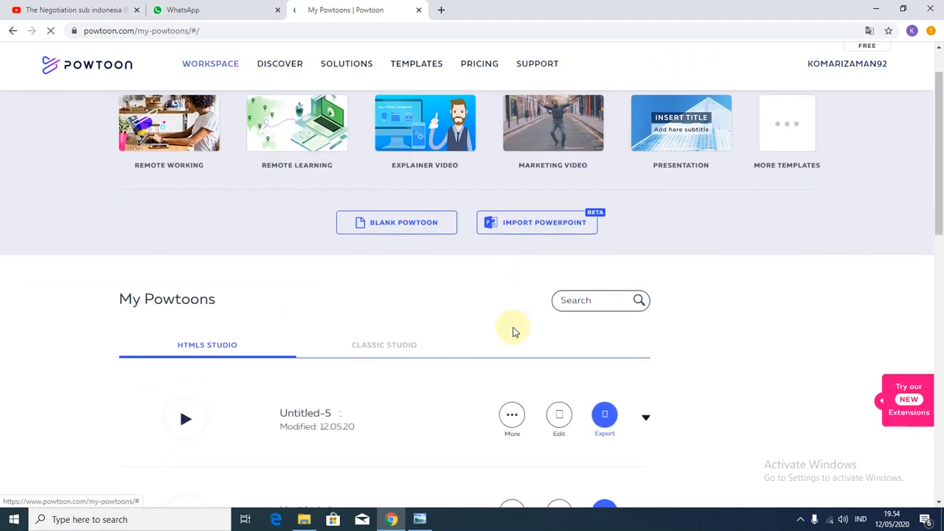
scroll(480, 330, "down", 6)
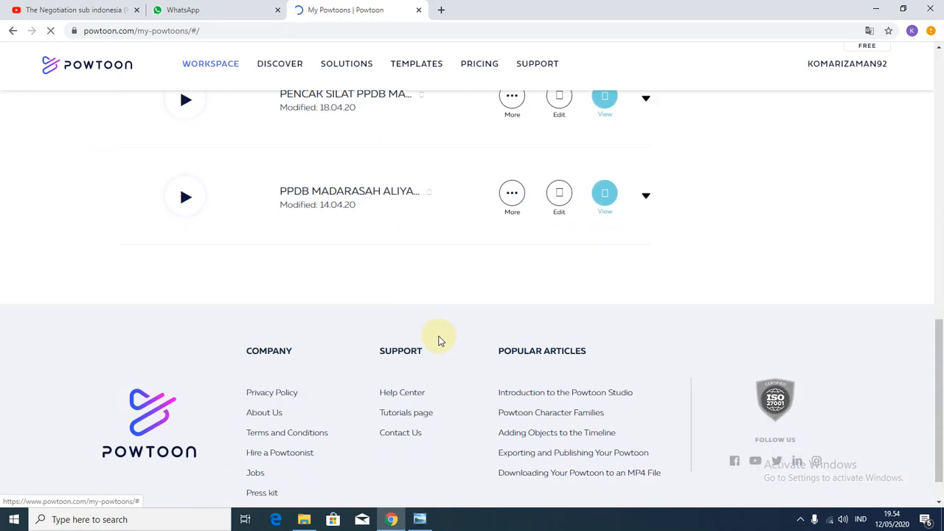
scroll(431, 336, "up", 1)
scroll(432, 335, "up", 2)
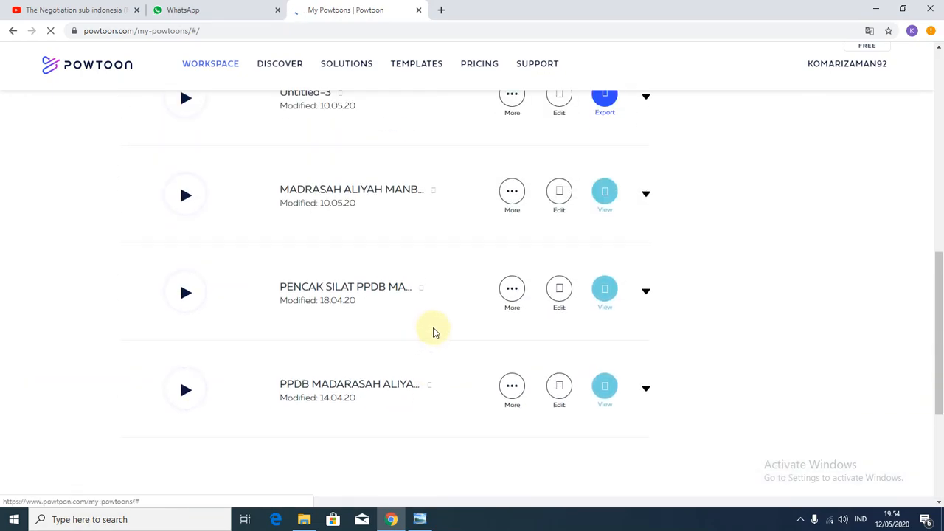
scroll(434, 331, "up", 5)
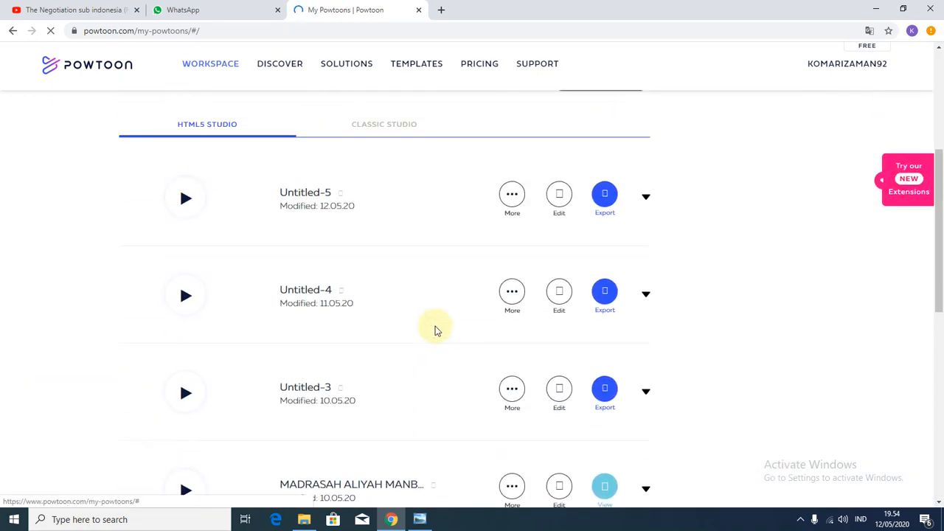
scroll(434, 331, "up", 2)
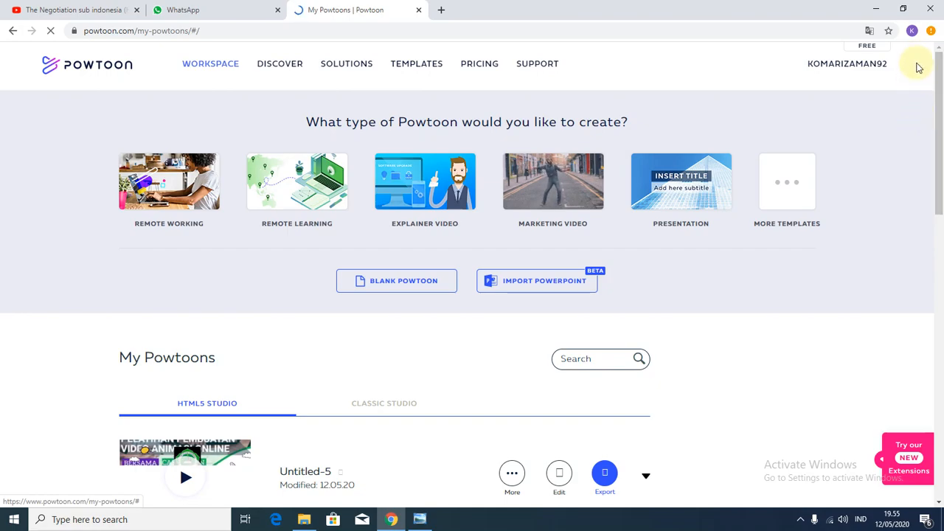
mouse_move(877, 62)
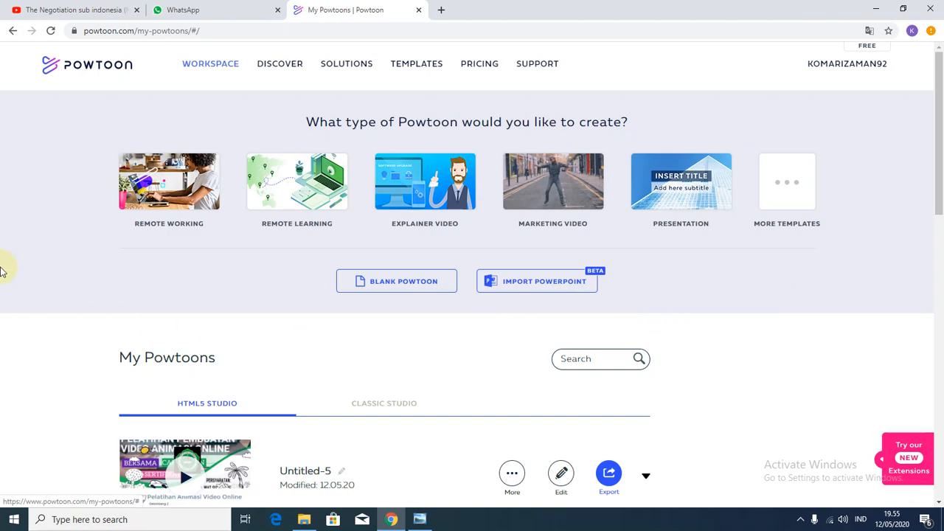
mouse_move(347, 65)
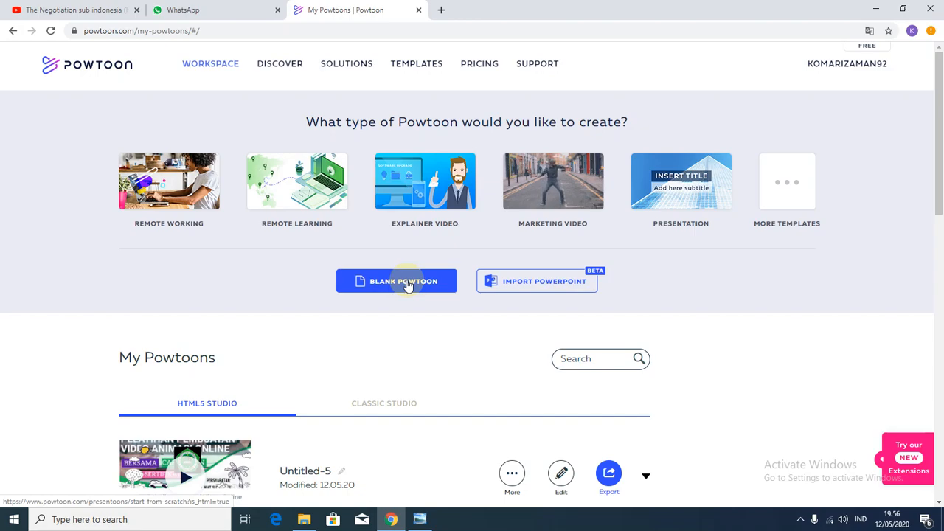
Create a blank Powtoon with the Whiteboard look and close the YouTube browser tab.
left_click(406, 285)
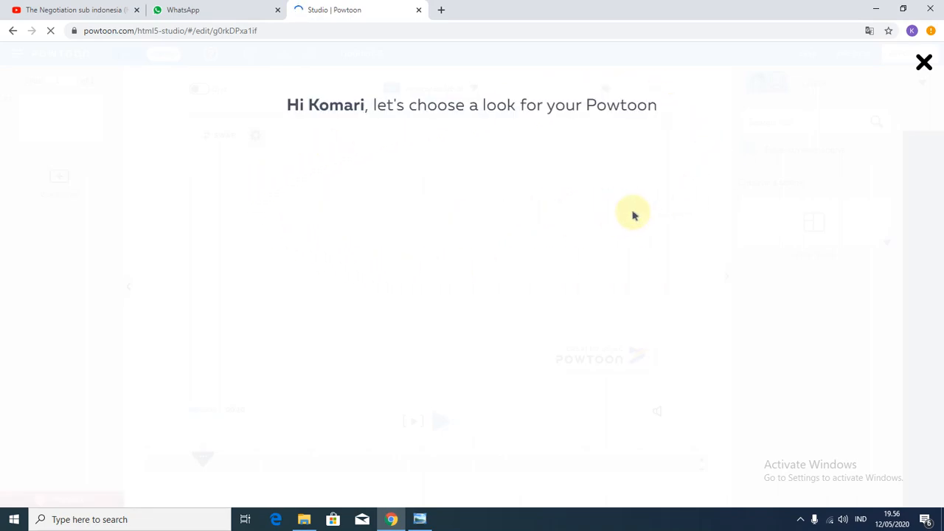
left_click(243, 169)
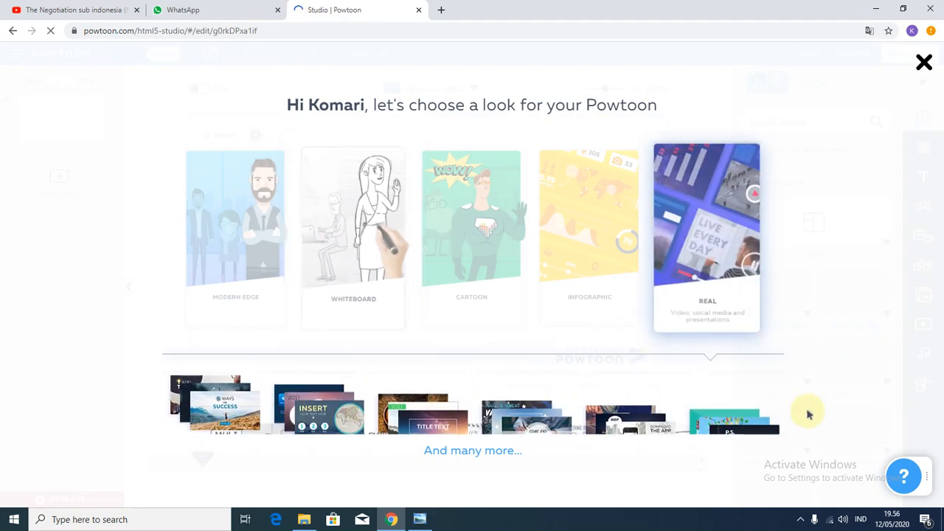
left_click(339, 253)
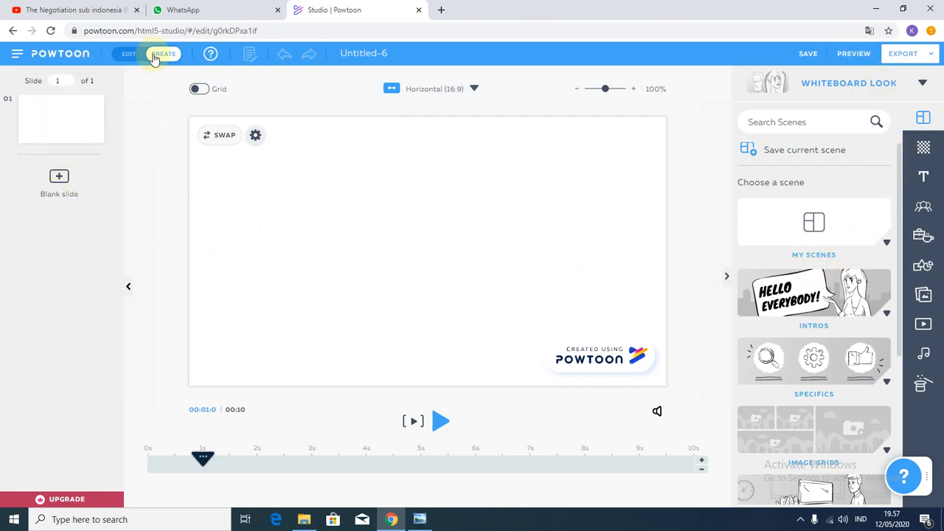
left_click(137, 11)
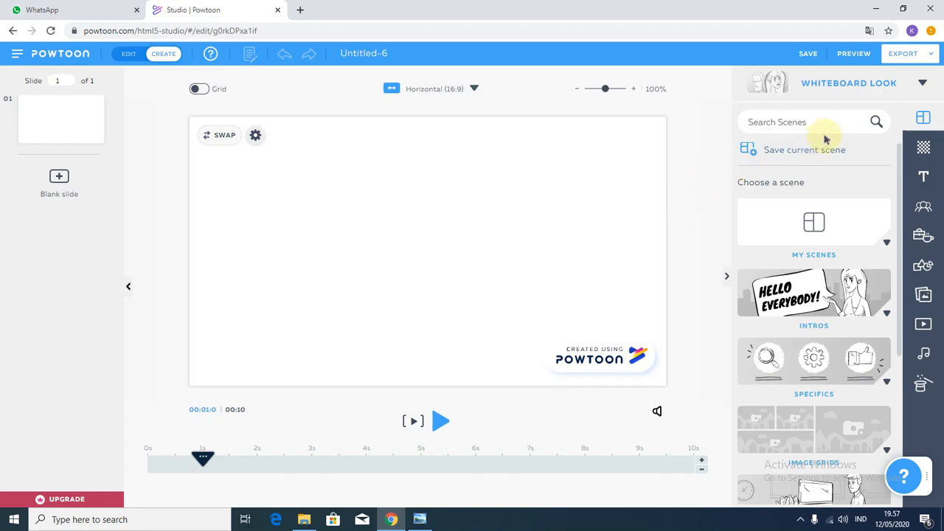
Fill slide 1 with the Intros scene showing two presenters beside a laptop, and play the slide.
left_click(884, 315)
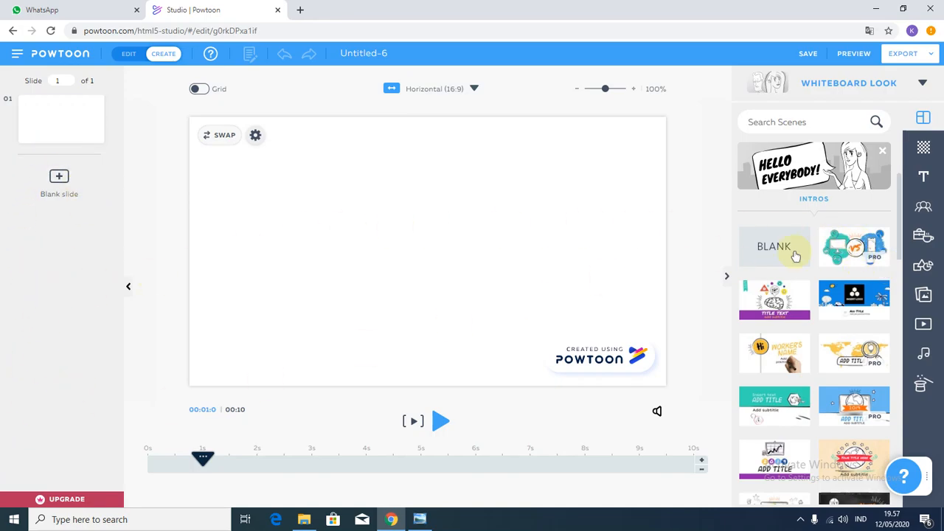
scroll(806, 354, "down", 3)
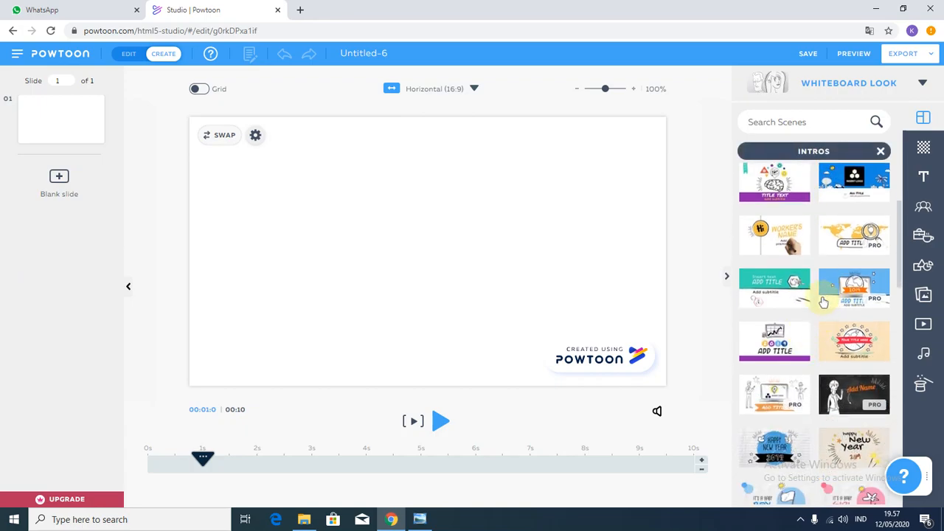
scroll(784, 398, "down", 4)
scroll(784, 398, "up", 8)
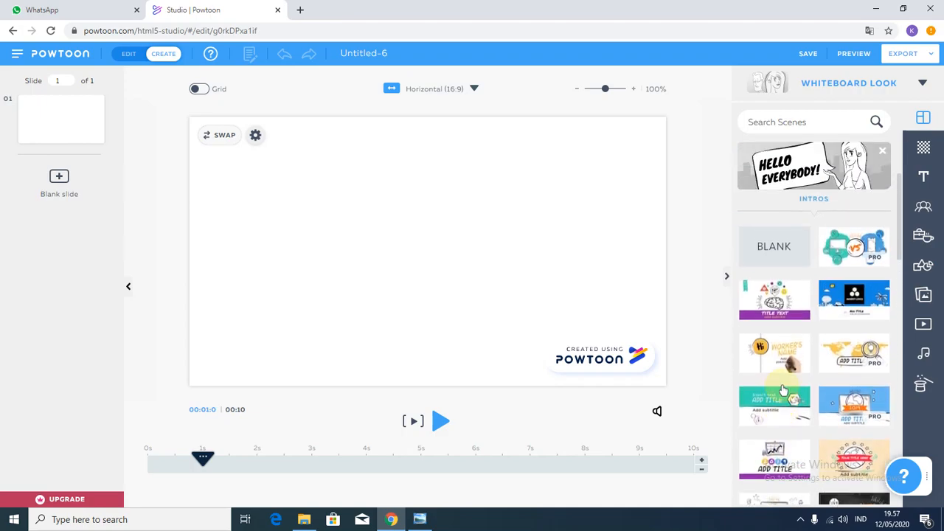
scroll(783, 391, "up", 2)
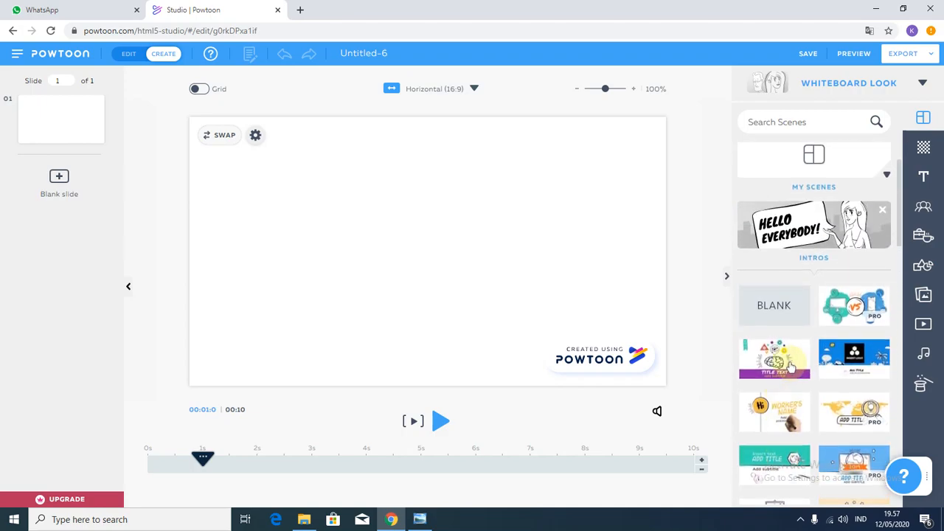
scroll(783, 389, "down", 3)
scroll(783, 381, "down", 2)
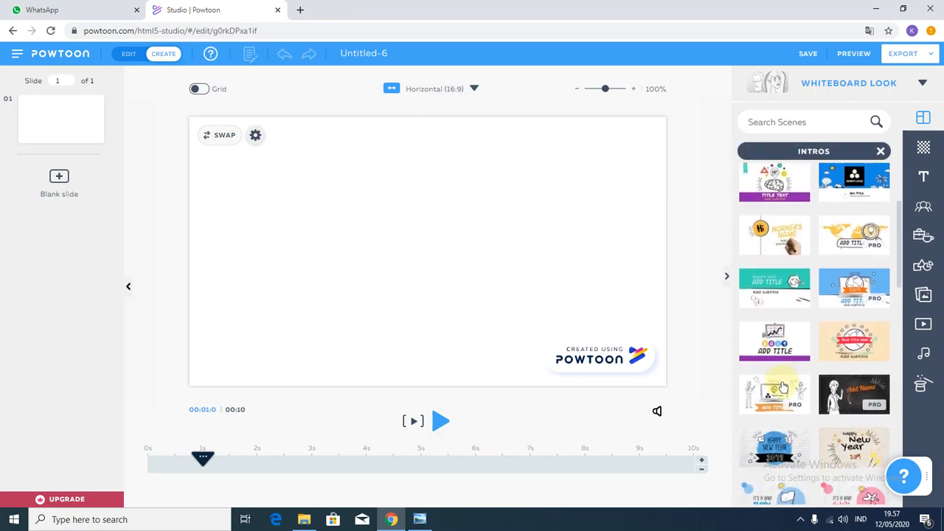
left_click(783, 389)
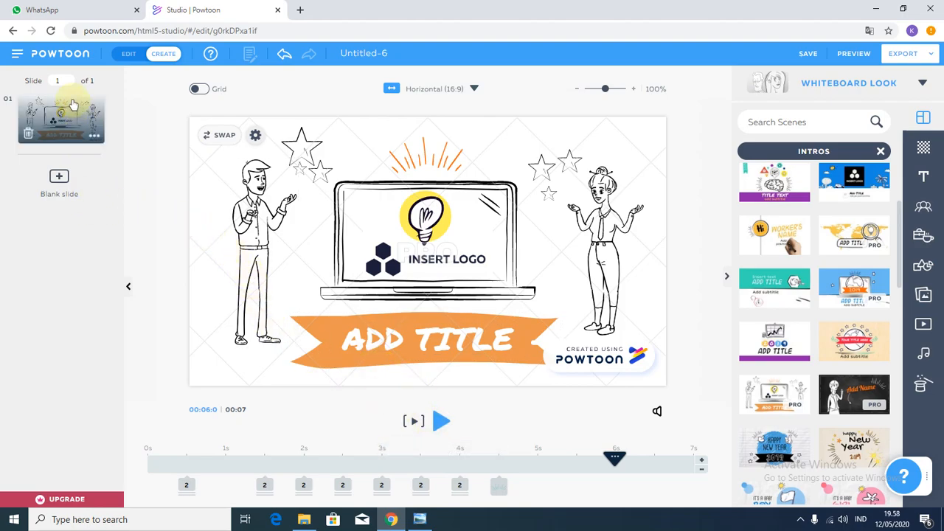
left_click(413, 422)
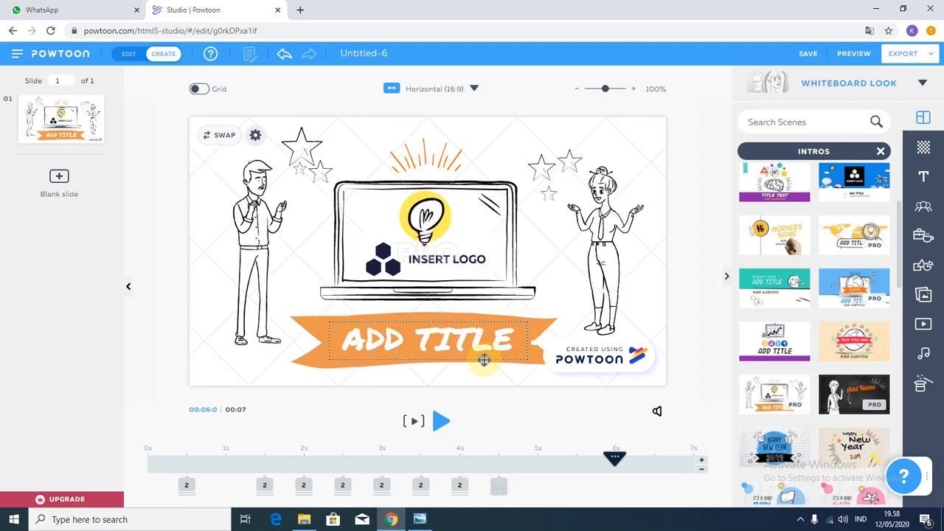
Replace the ADD TITLE text with "PELATIHAN ANIMASI ONLINE" and widen its text box on both sides.
double_click(434, 336)
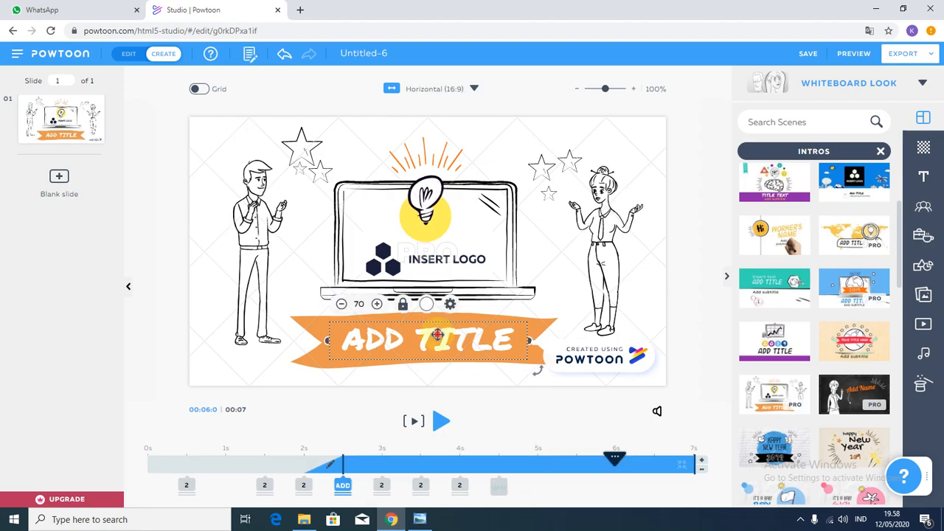
type("PE")
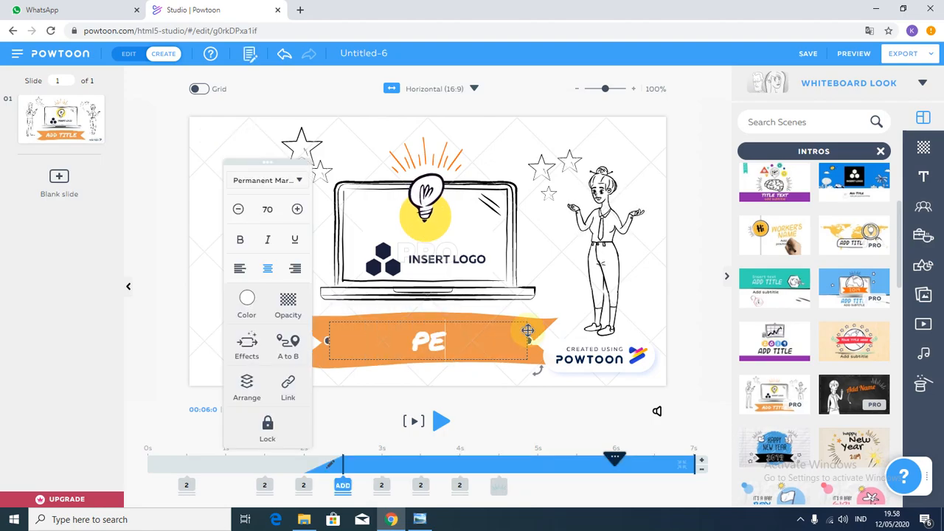
type("LATIHAN")
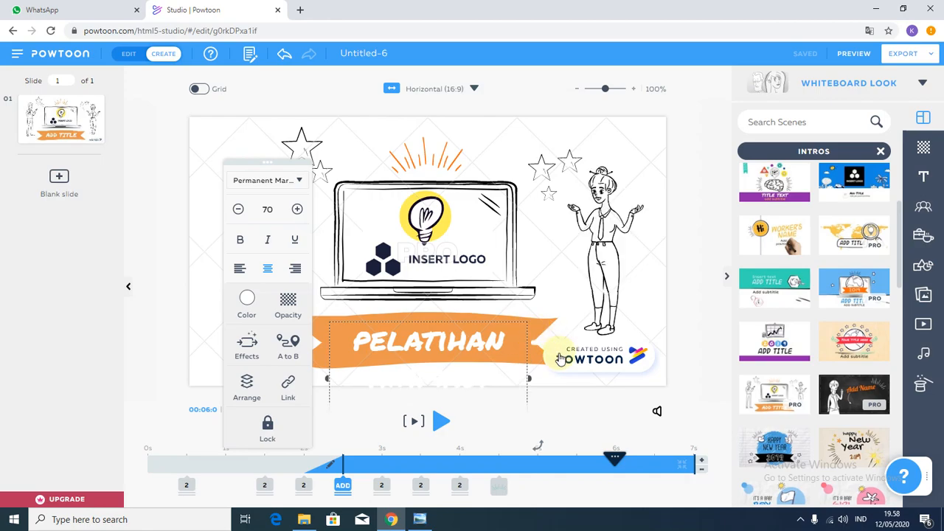
left_click_drag(530, 380, 585, 378)
left_click_drag(329, 363, 257, 361)
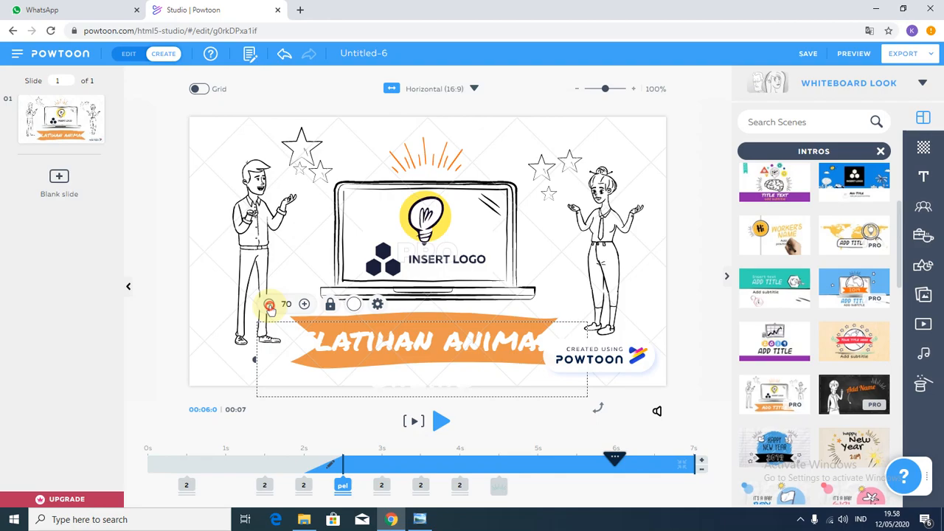
Reduce the title's font size to 39 and deselect the text.
left_click(270, 305)
left_click(269, 305)
left_click(269, 305)
left_click(269, 305)
left_click(269, 305)
left_click(269, 305)
left_click(269, 305)
left_click(269, 305)
left_click(269, 304)
left_click(270, 304)
left_click(270, 304)
left_click(269, 305)
left_click(270, 305)
left_click(270, 307)
left_click(270, 307)
left_click(270, 306)
left_click(270, 307)
left_click(270, 307)
left_click(270, 306)
left_click(270, 307)
left_click(270, 306)
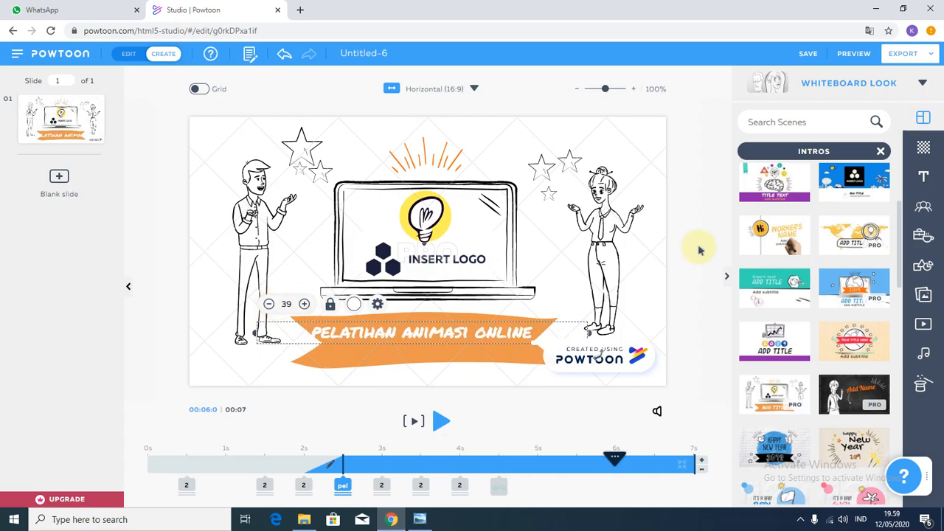
left_click(679, 267)
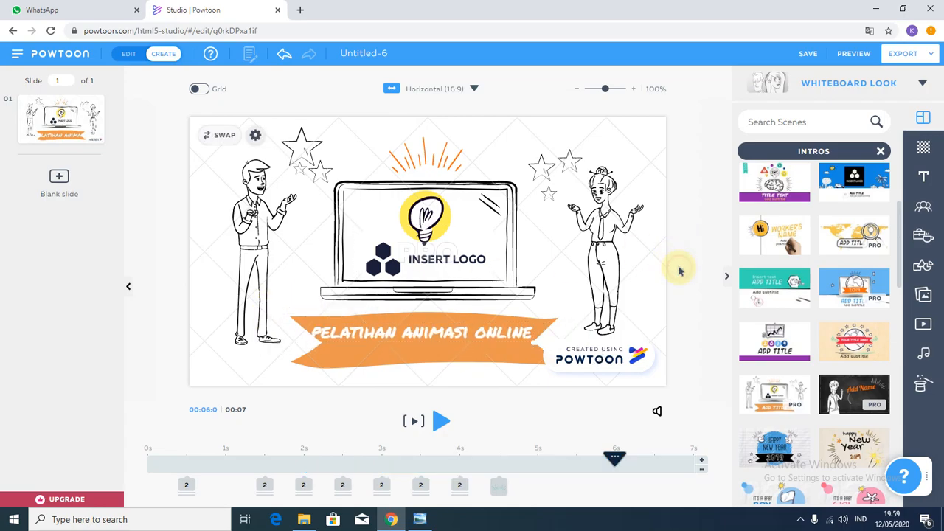
Stretch the orange ribbon behind the title slightly outward on its left side.
left_click(508, 350)
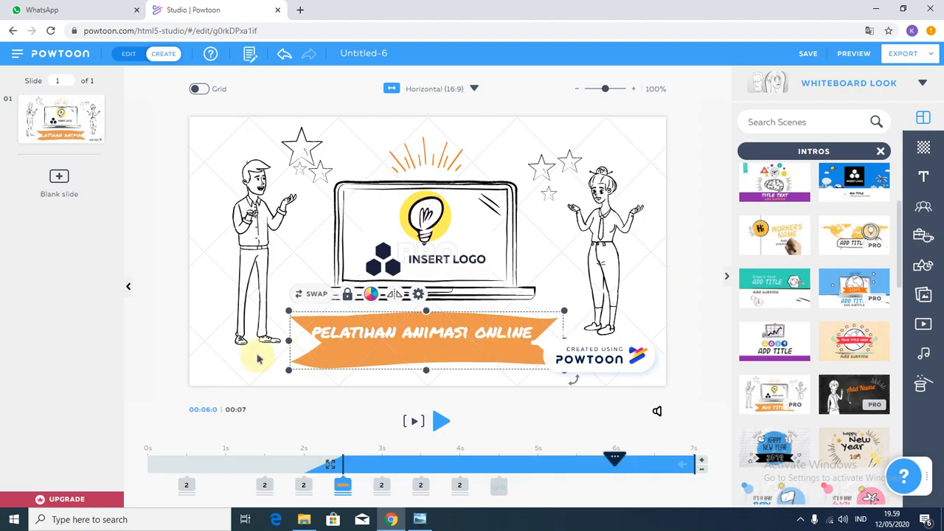
left_click_drag(288, 340, 265, 339)
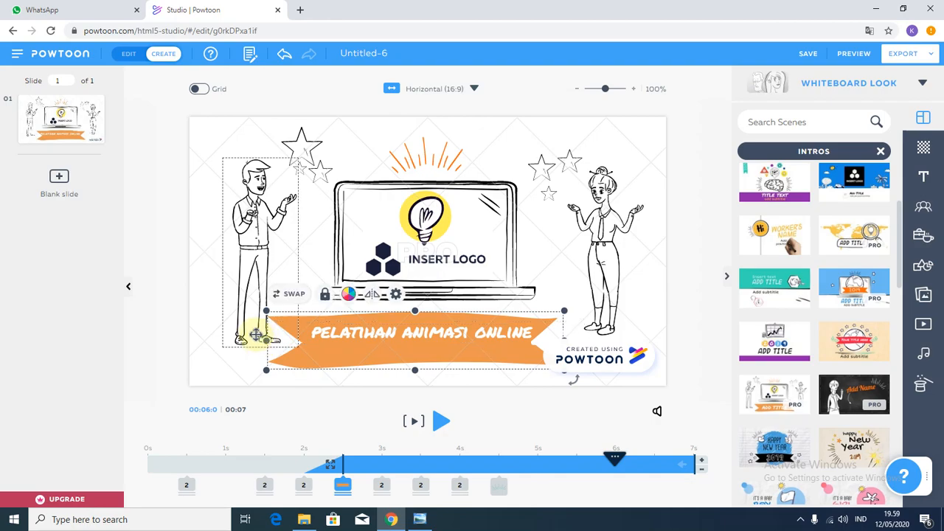
Move the male presenter up toward the slide's upper-left corner, and extend the orange ribbon and shift its title leftward beneath him.
left_click_drag(254, 291, 241, 247)
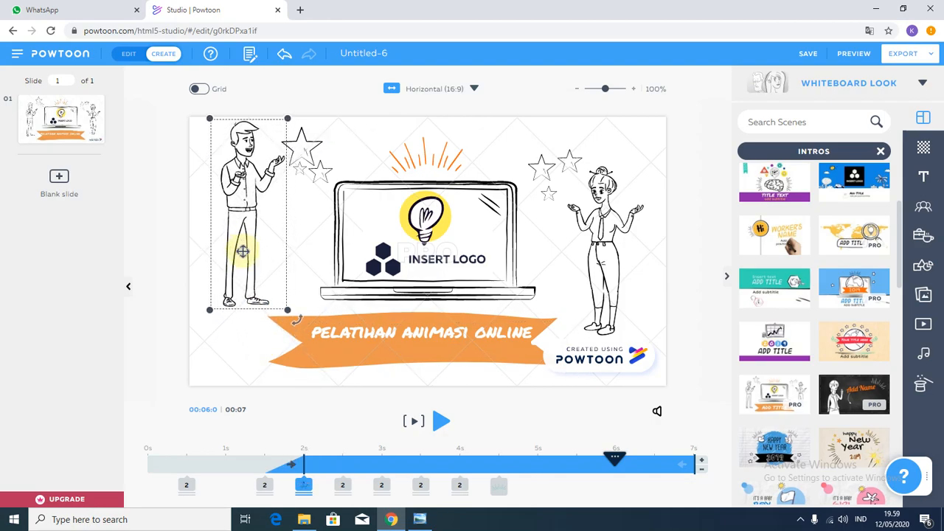
left_click(299, 340)
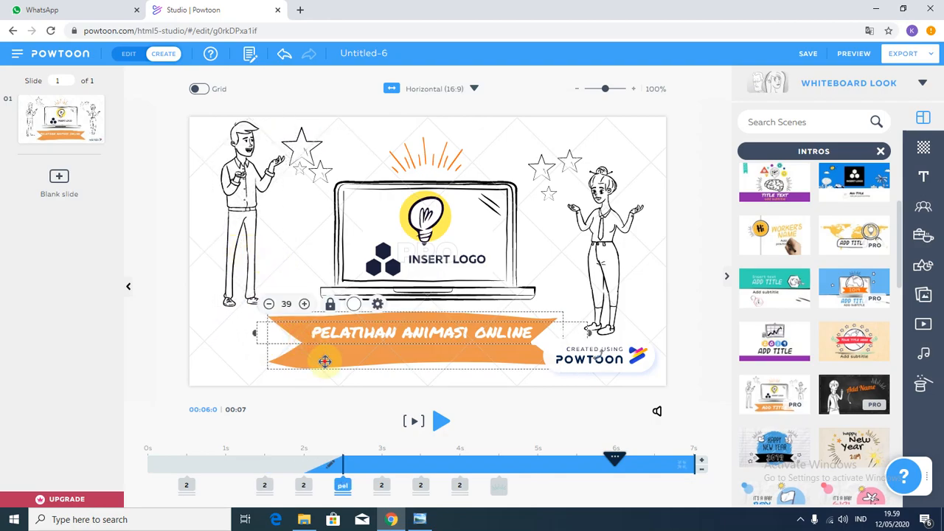
left_click_drag(264, 339, 200, 339)
left_click_drag(391, 330, 338, 337)
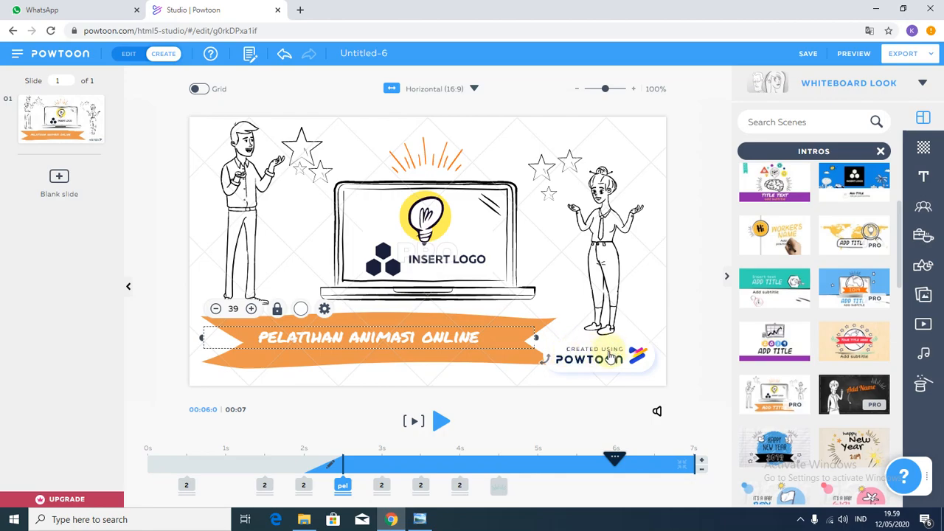
Move the female presenter up toward the slide's upper-right corner, and shift the ribbon and title slightly further left.
left_click_drag(611, 262, 626, 221)
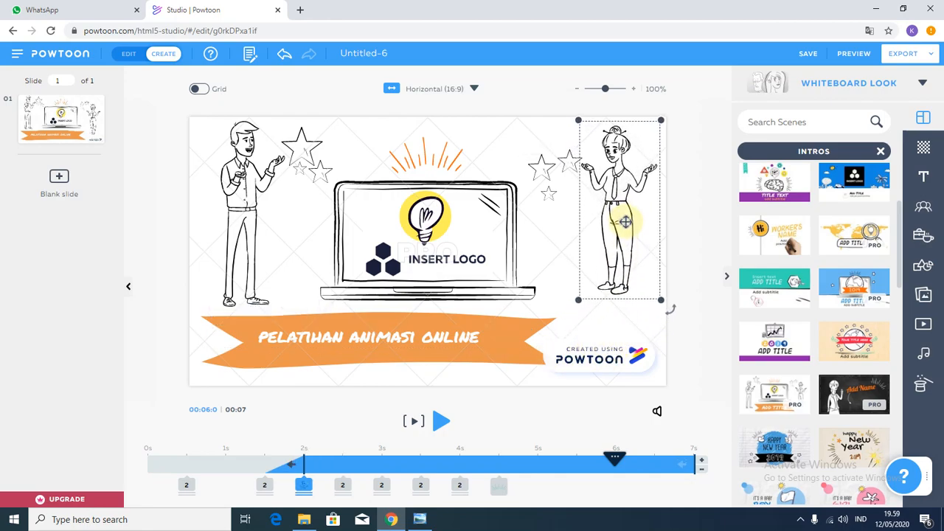
left_click(490, 353)
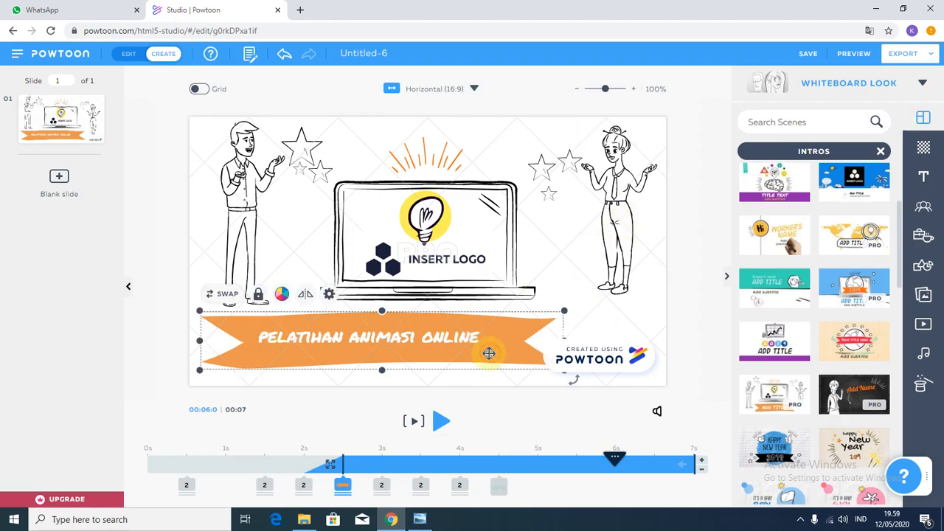
double_click(435, 344)
left_click_drag(435, 344, 430, 341)
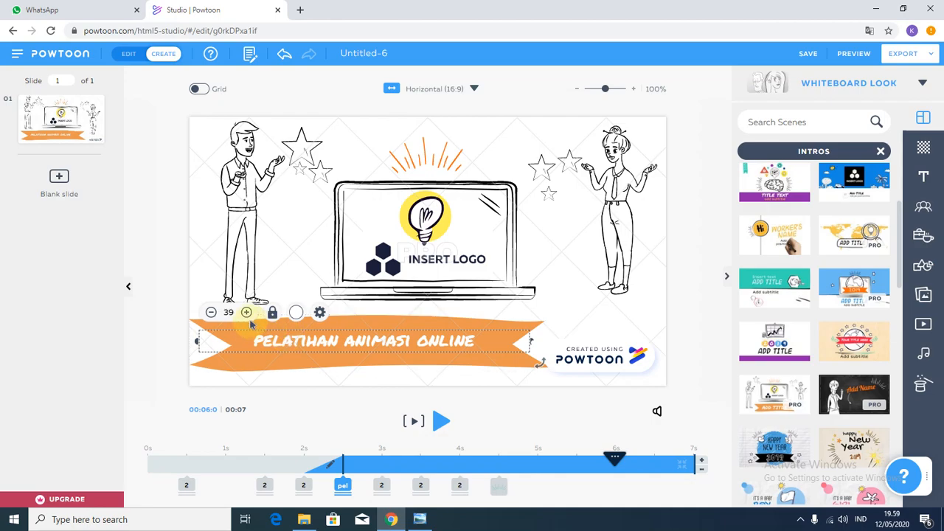
Increase the title's font size to 46 and nudge the title slightly right to centre it on the ribbon.
left_click(247, 313)
left_click(247, 313)
left_click(247, 313)
left_click(247, 313)
left_click(247, 313)
left_click(247, 312)
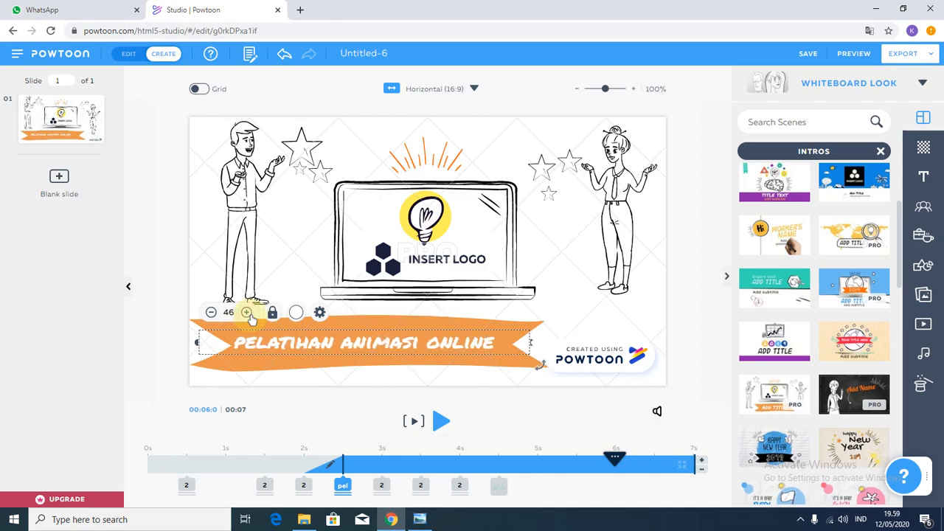
left_click_drag(310, 337, 317, 337)
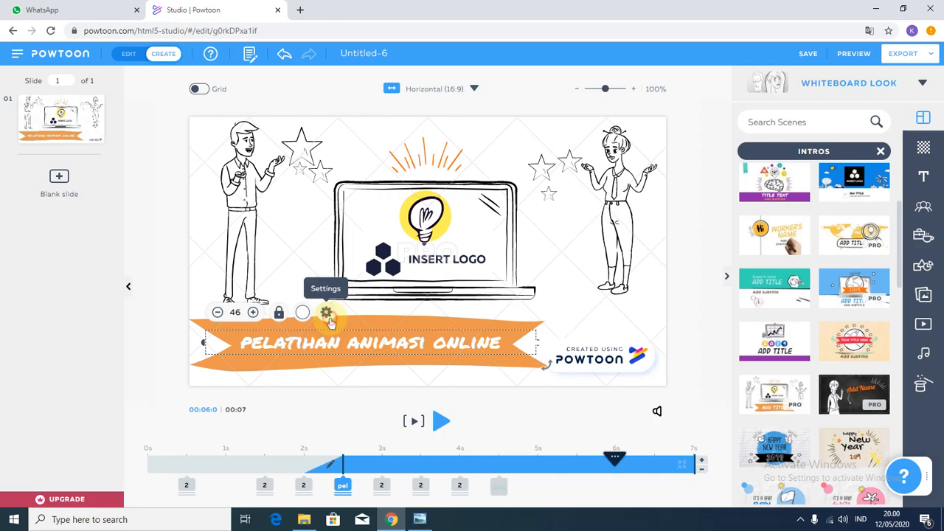
Look through the available fonts in the title's text settings without changing the font.
left_click(327, 314)
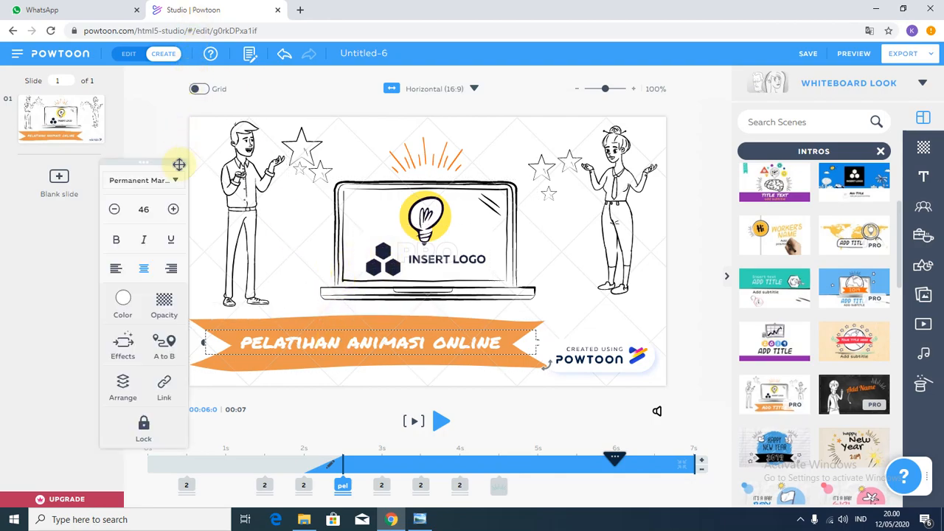
key("space")
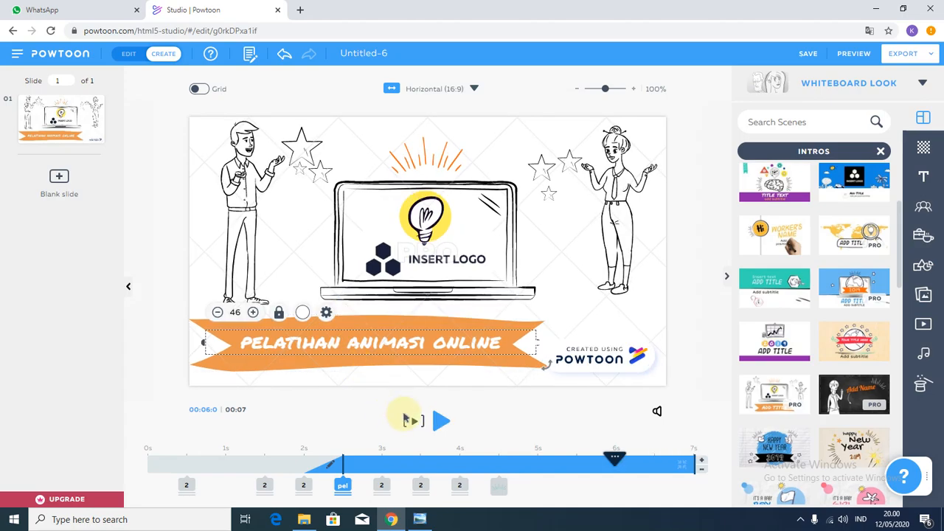
left_click(326, 313)
left_click(801, 519)
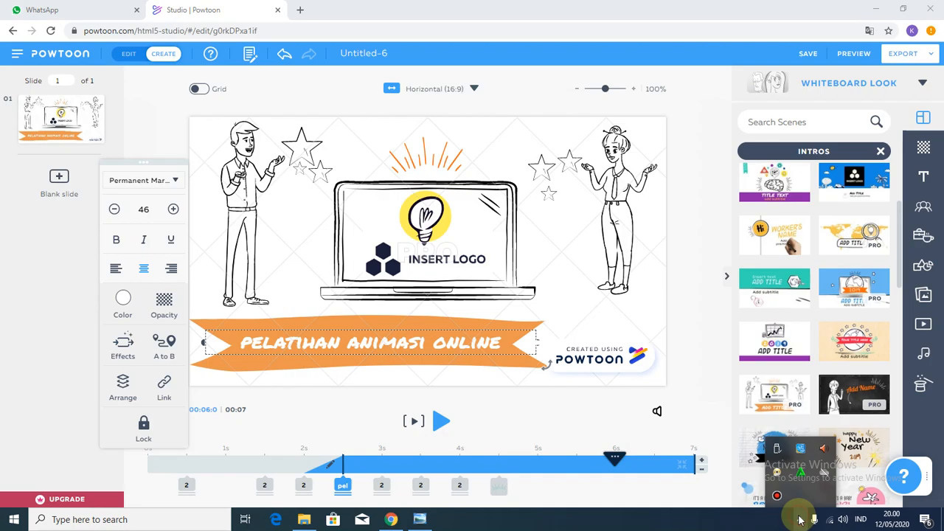
left_click(801, 520)
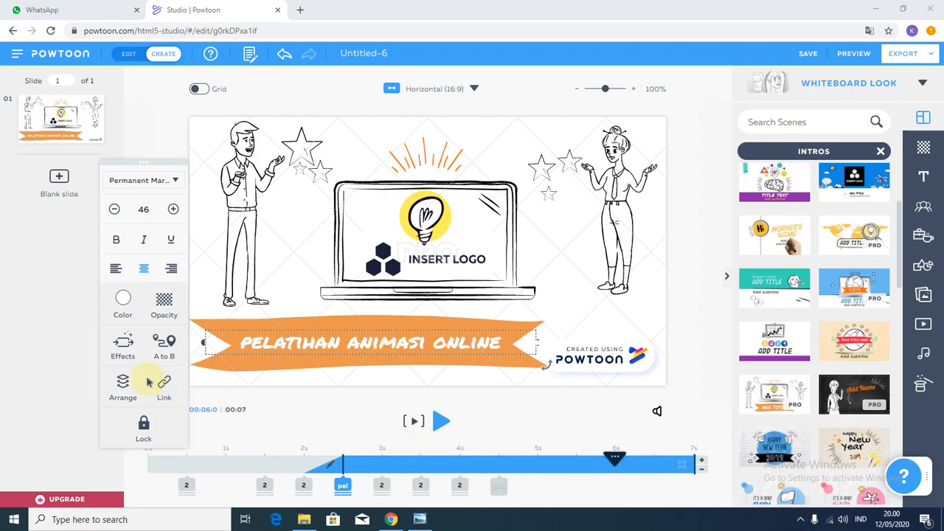
left_click(176, 183)
scroll(184, 226, "up", 3)
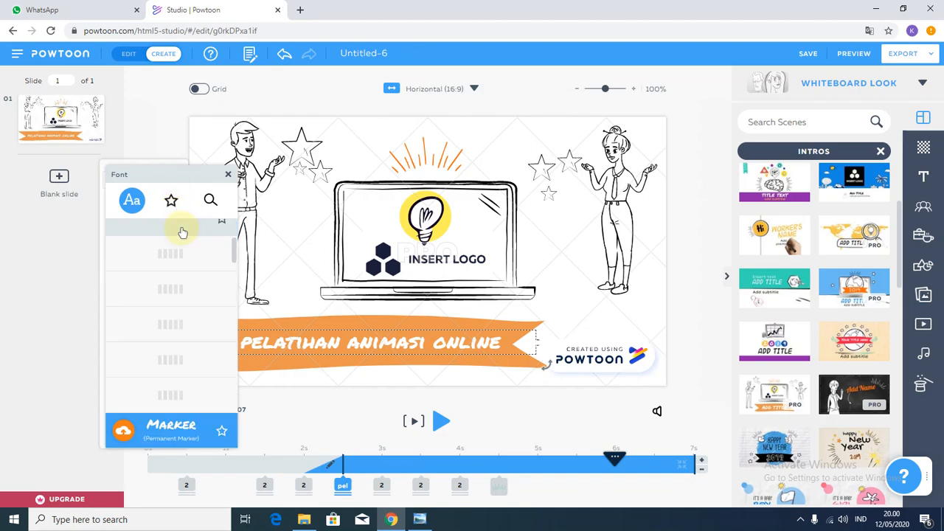
scroll(163, 283, "down", 8)
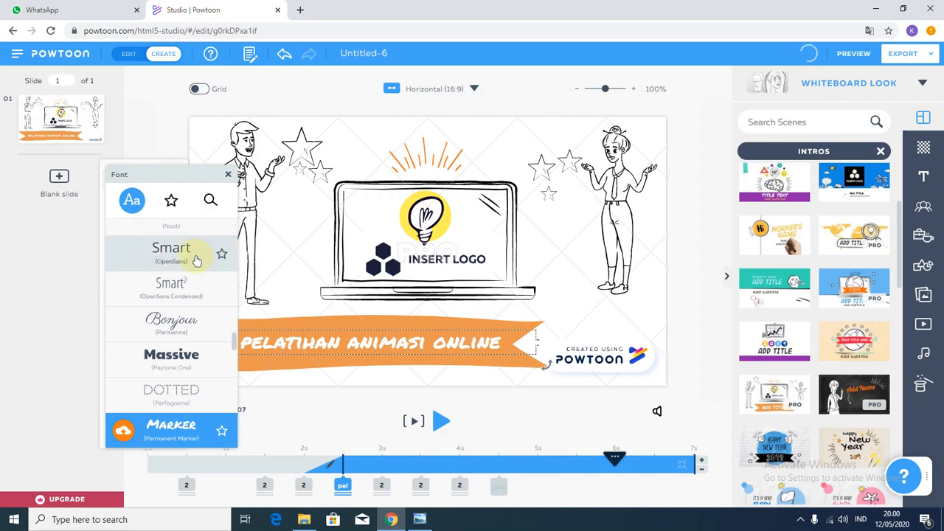
left_click(228, 177)
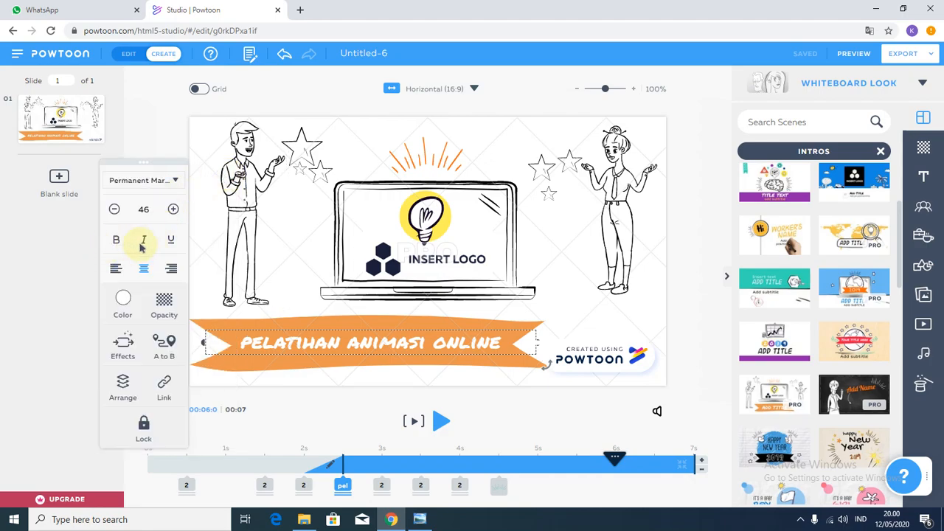
Change the title's text color to the basic blue-grey #78909C.
left_click(122, 298)
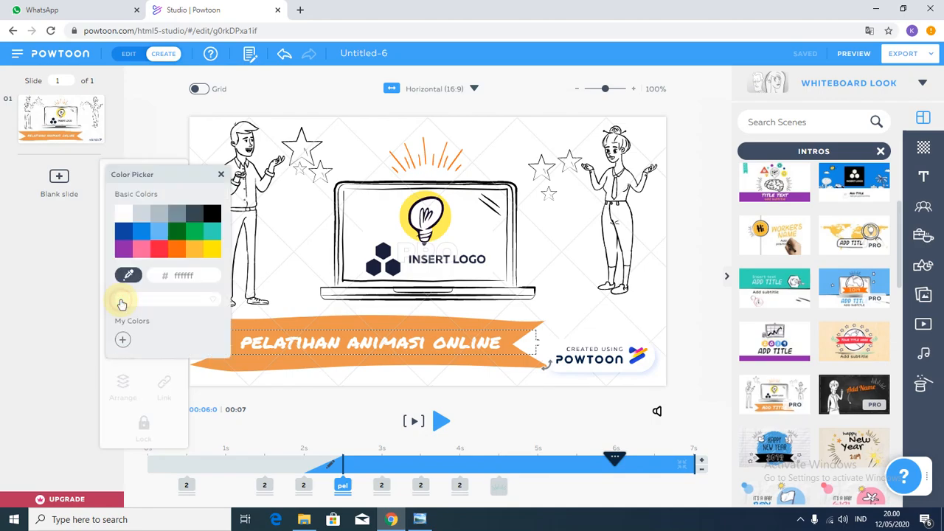
left_click(178, 216)
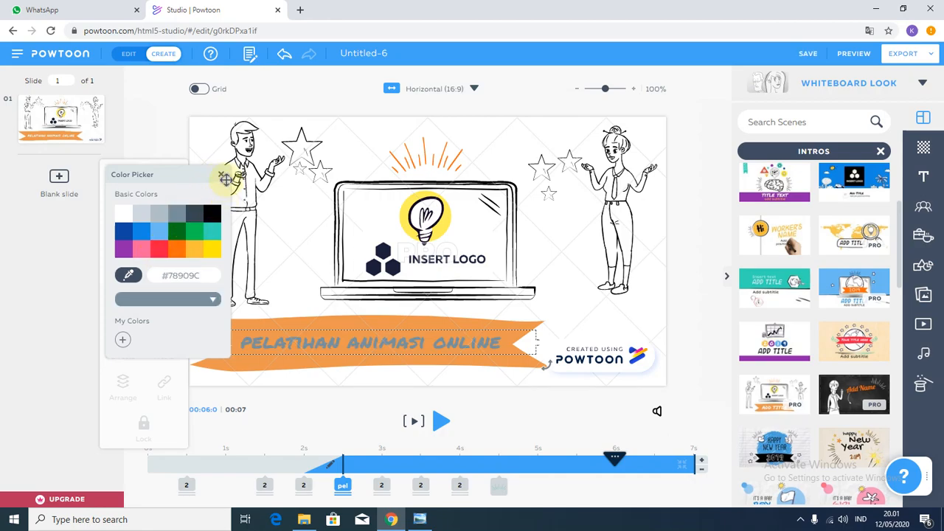
left_click(221, 174)
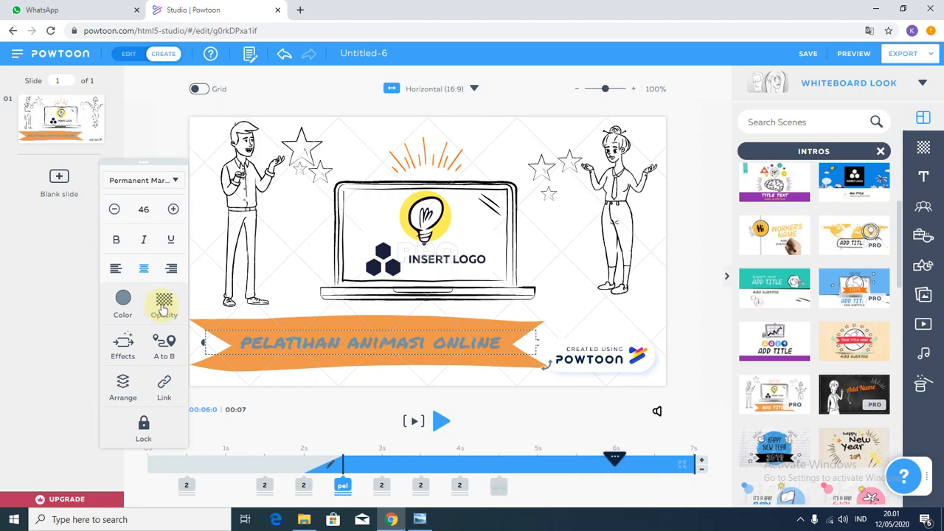
Set the title's exit effect to Pop, and close its effect and text settings.
left_click(124, 344)
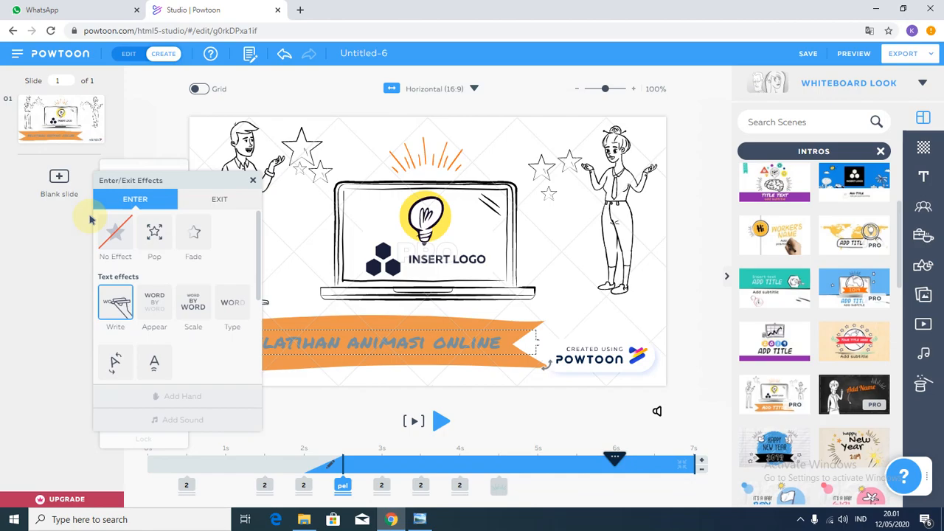
left_click(204, 200)
left_click(153, 230)
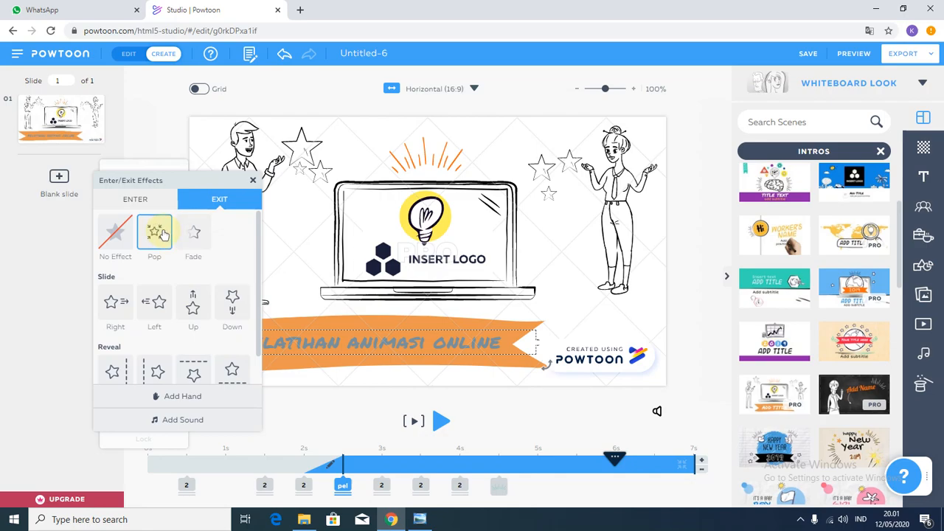
left_click(253, 185)
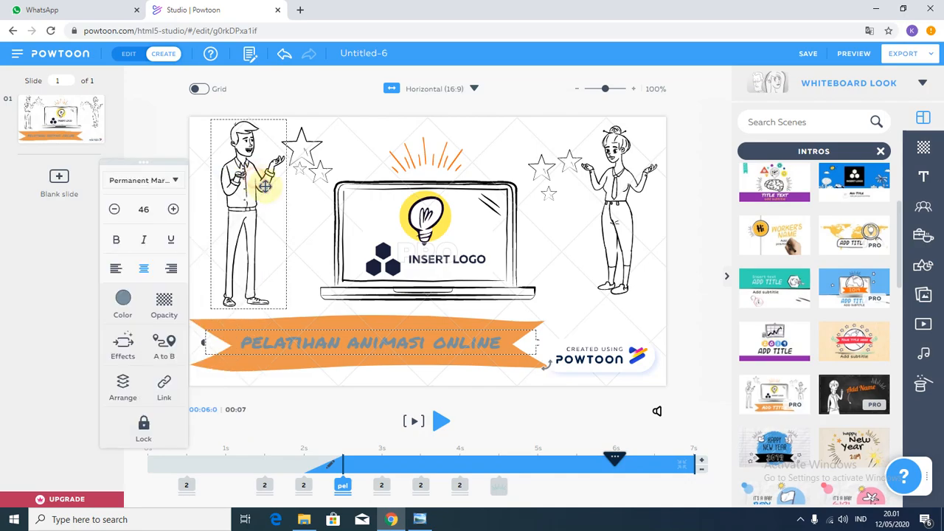
left_click(414, 421)
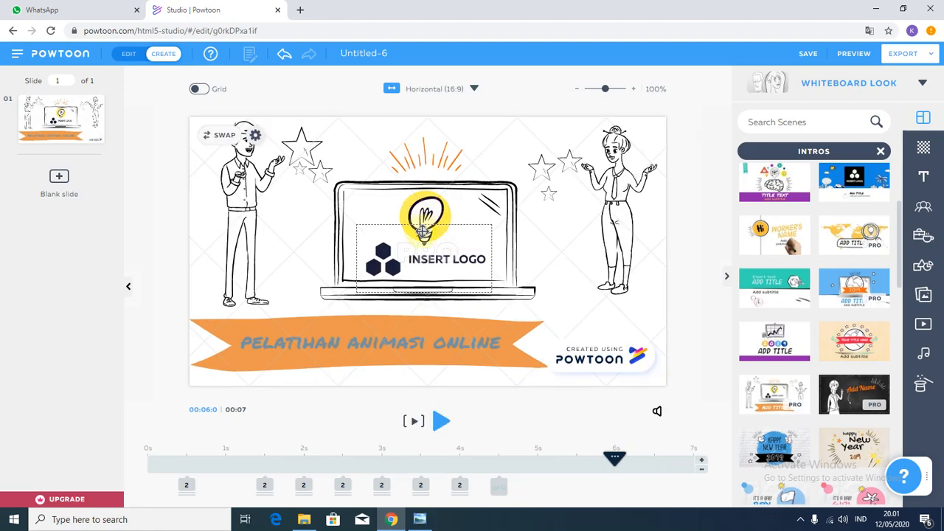
Start swapping the INSERT LOGO image on the laptop screen and browse the image frames for a replacement.
left_click(390, 257)
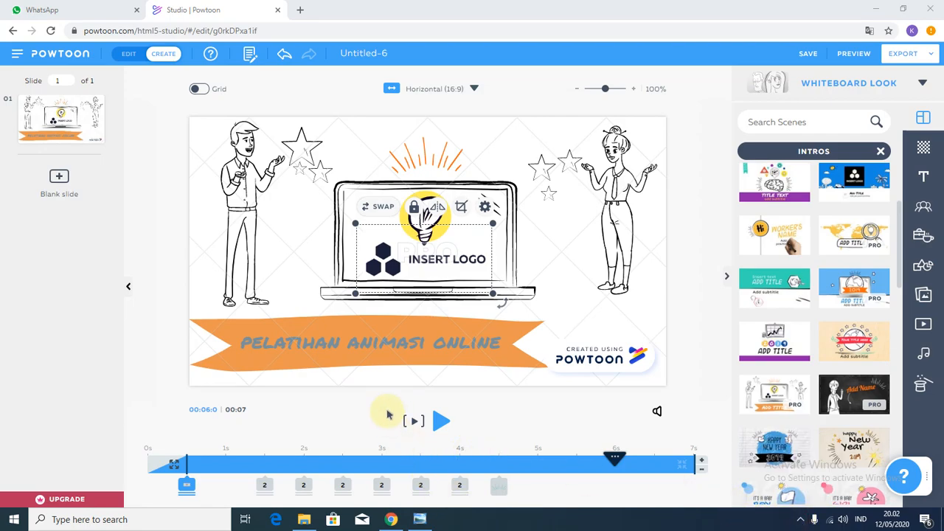
left_click(382, 211)
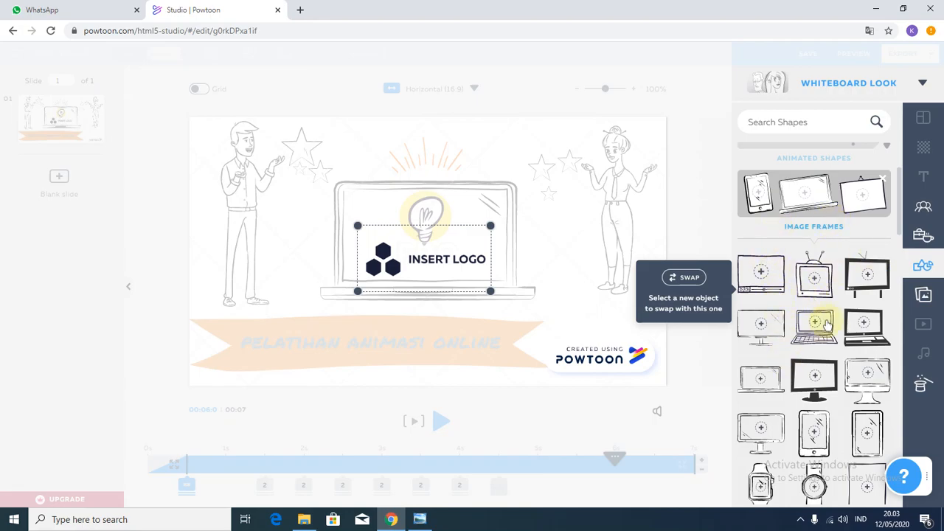
scroll(833, 394, "down", 5)
scroll(833, 397, "up", 7)
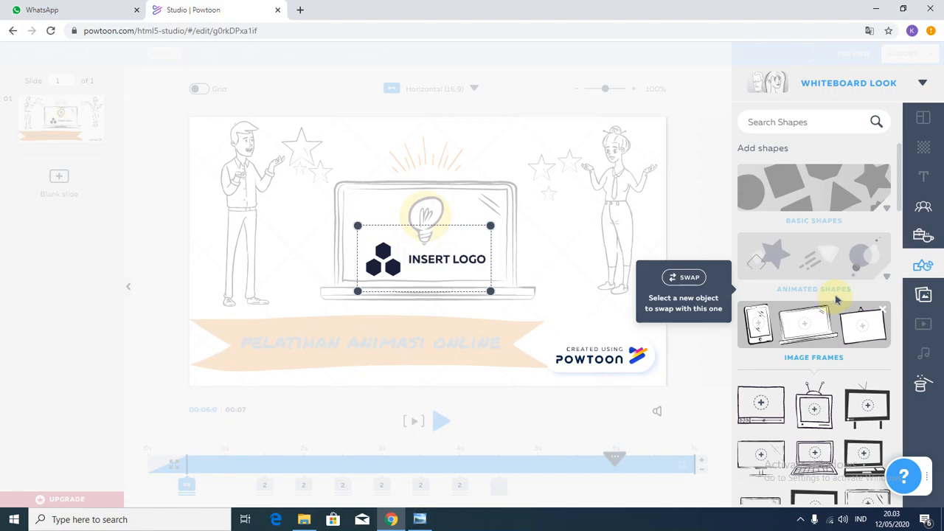
left_click(859, 332)
scroll(863, 343, "down", 5)
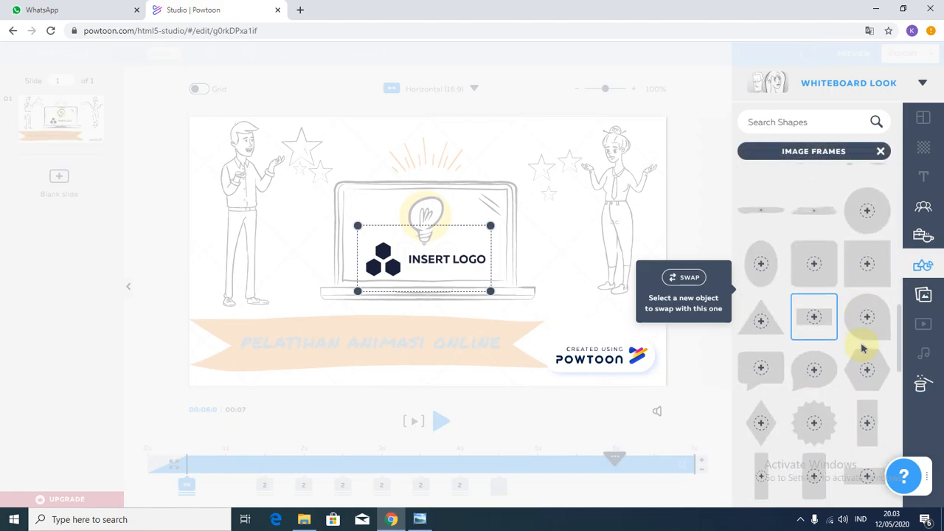
scroll(862, 345, "up", 5)
scroll(862, 339, "down", 7)
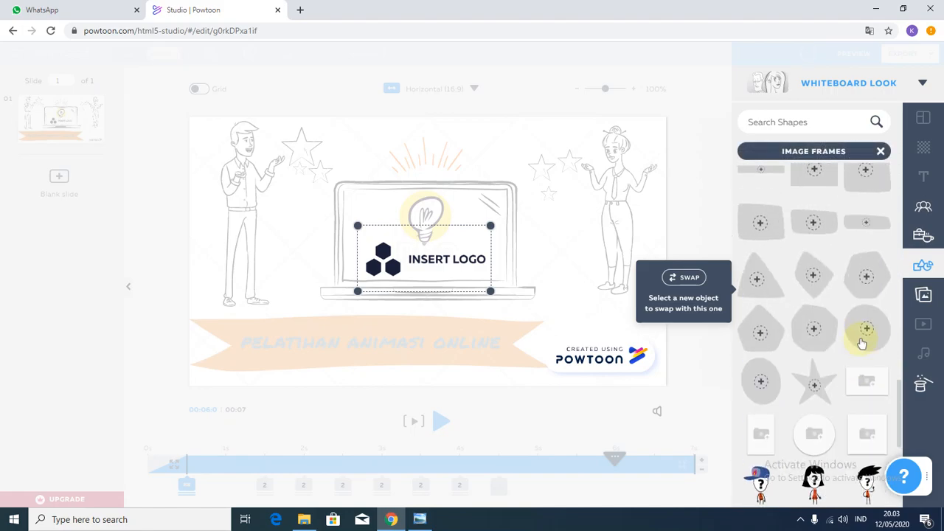
scroll(863, 332, "up", 10)
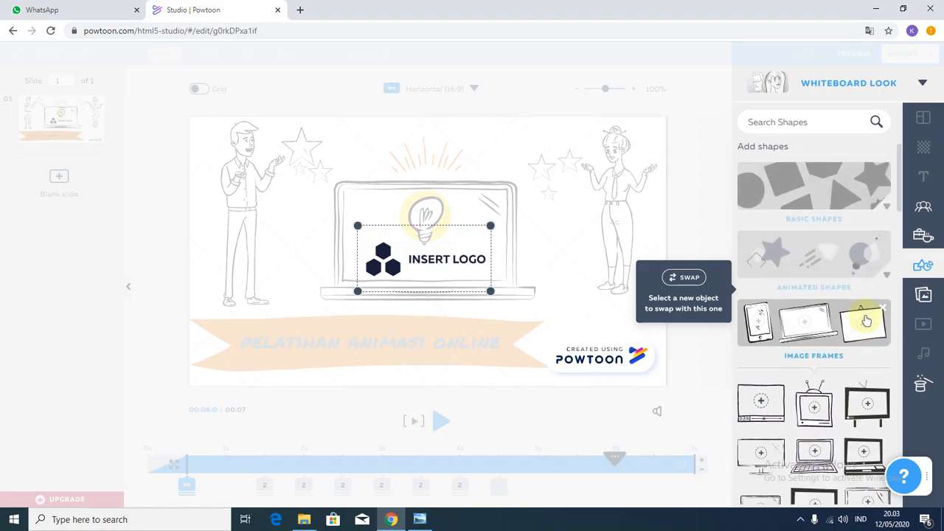
Examine the image library's upload options and the computer's file chooser for a replacement logo, leaving without choosing a file.
left_click(925, 295)
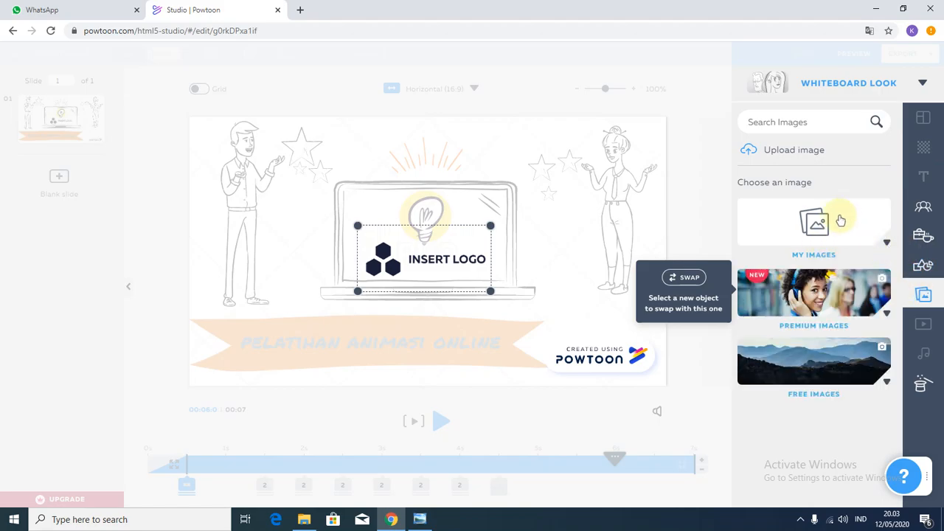
left_click(782, 154)
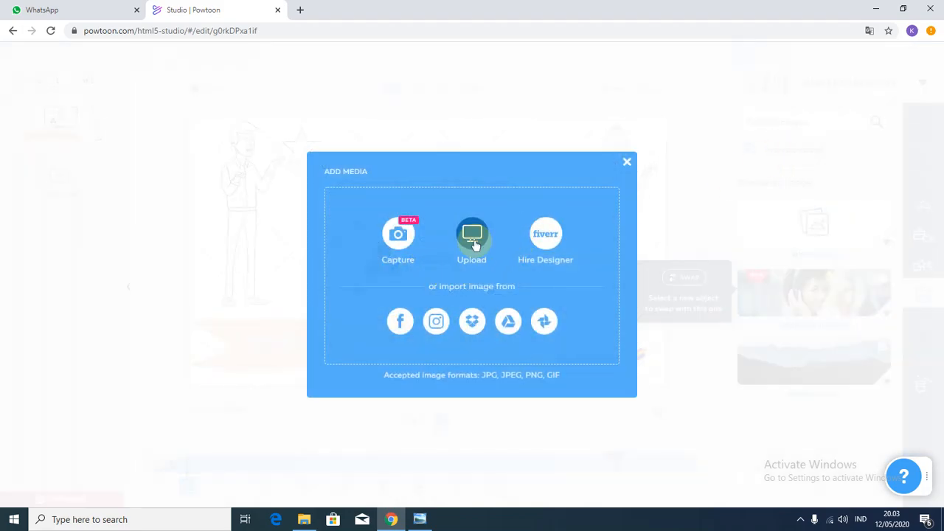
left_click(473, 236)
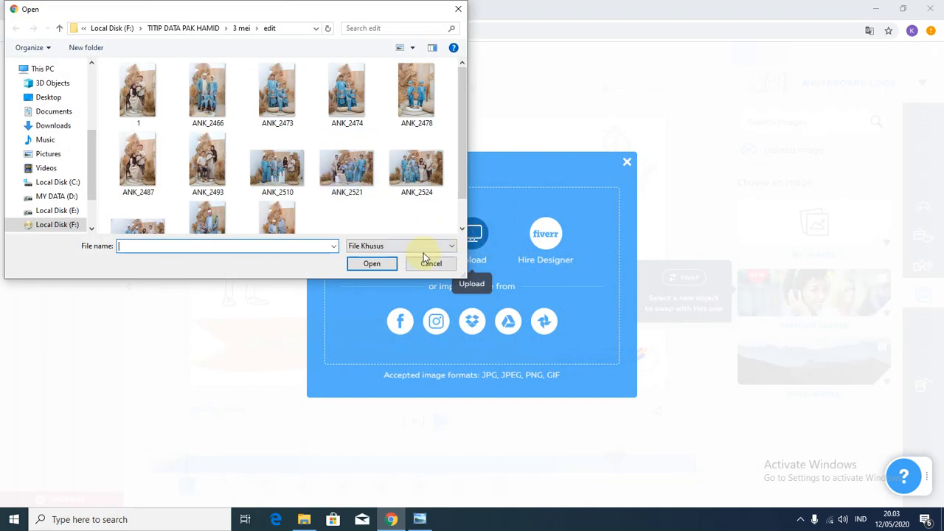
left_click(431, 264)
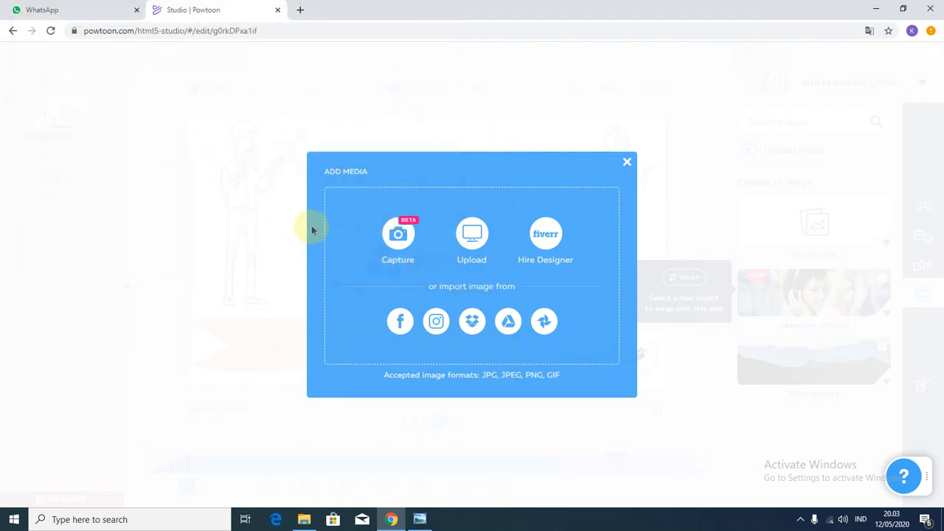
left_click(794, 523)
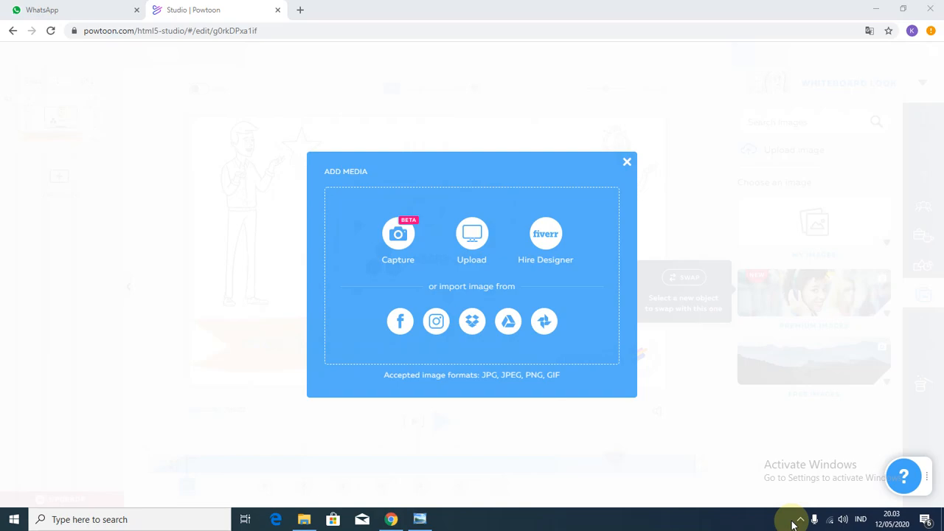
left_click(797, 521)
left_click(797, 521)
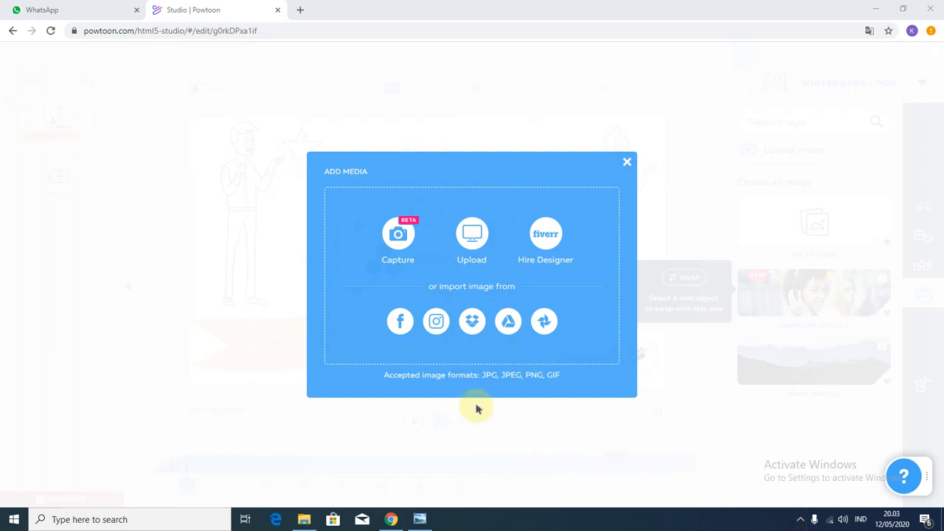
left_click(628, 162)
left_click(625, 164)
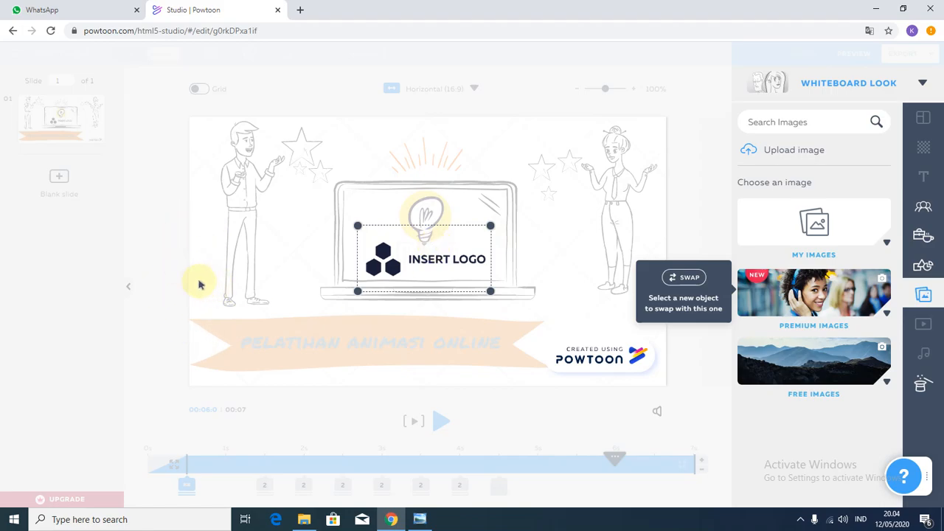
Search Google for "anak sma png" in a new browser tab.
left_click(298, 10)
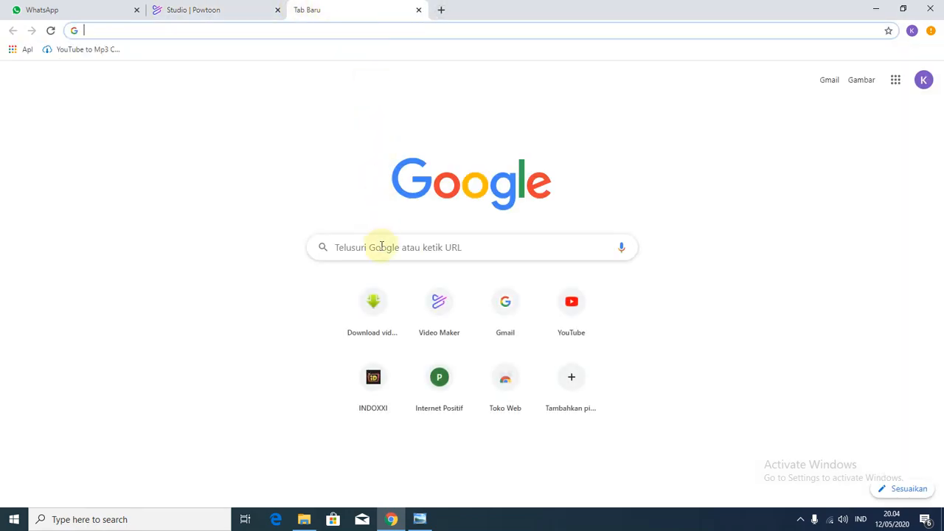
left_click(381, 241)
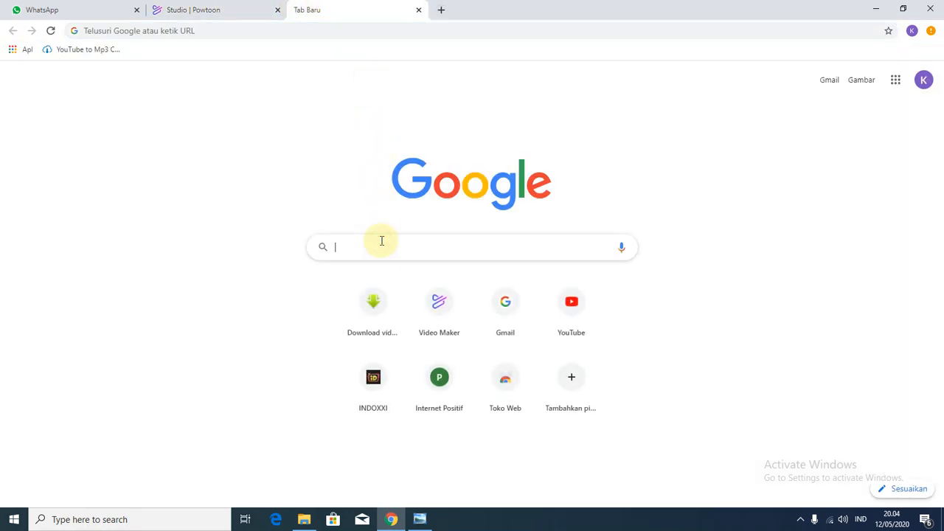
left_click(249, 31)
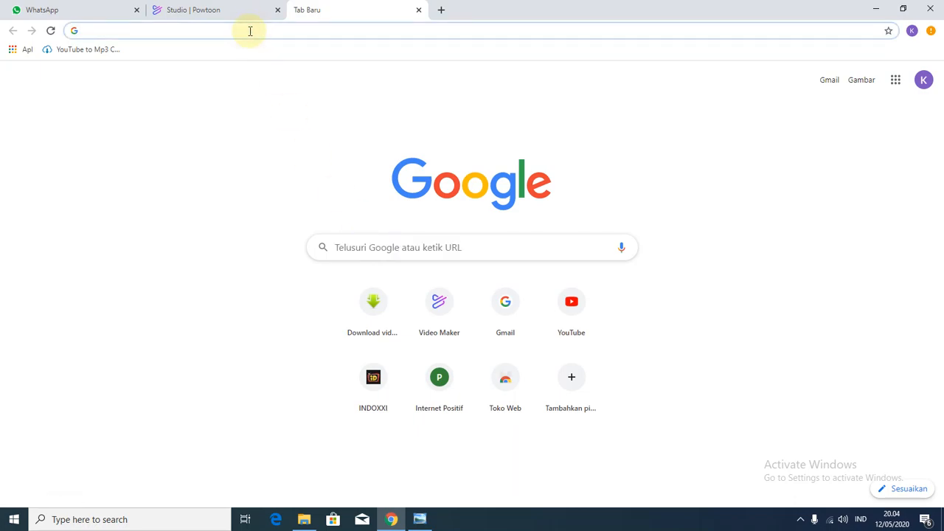
type("kel")
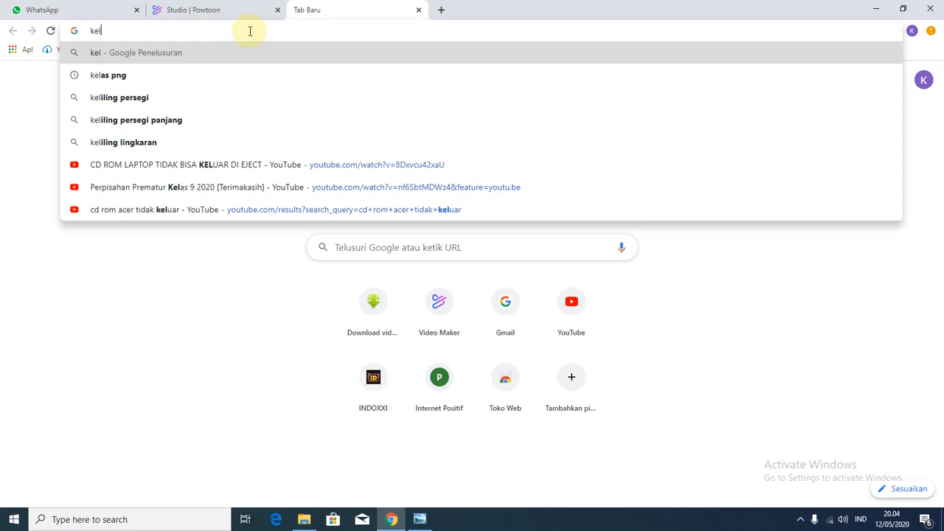
type("as")
key("BackSpace")
key("BackSpace")
key("BackSpace")
key("BackSpace")
key("BackSpace")
type("anak")
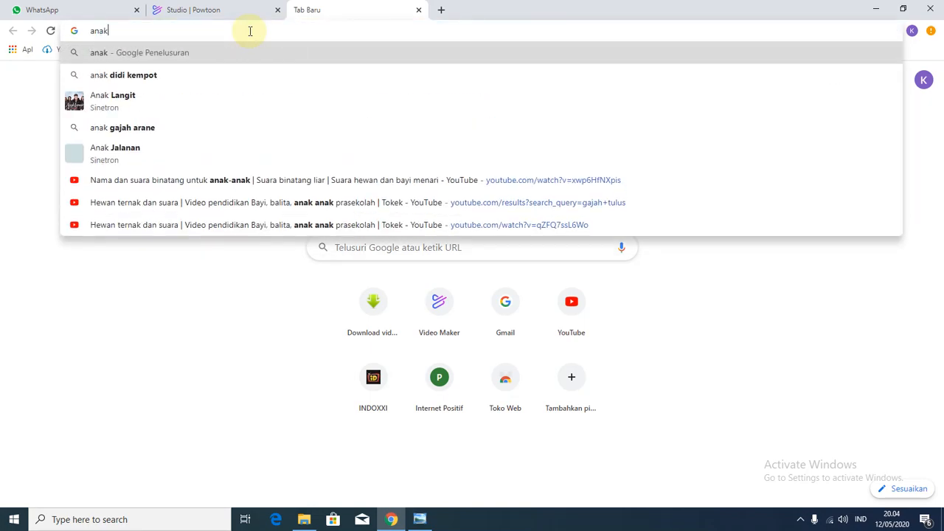
type(" sma png")
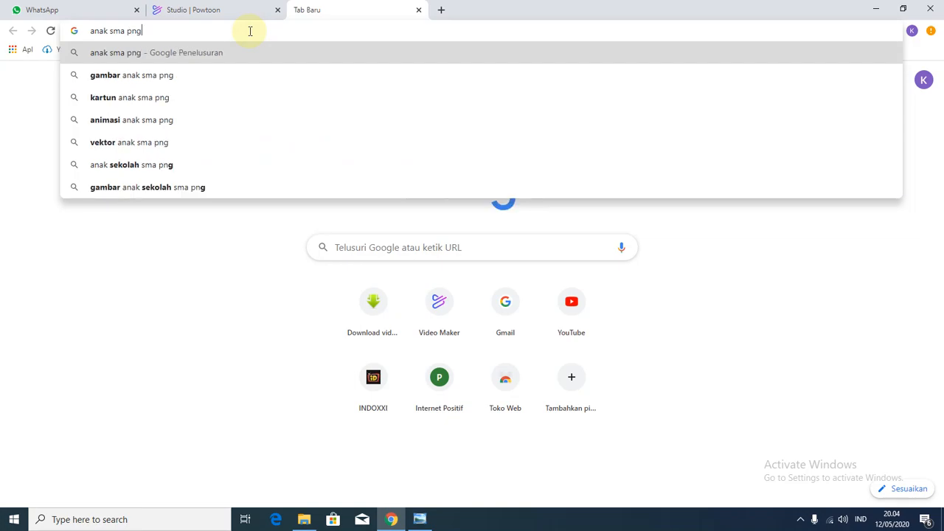
key("Return")
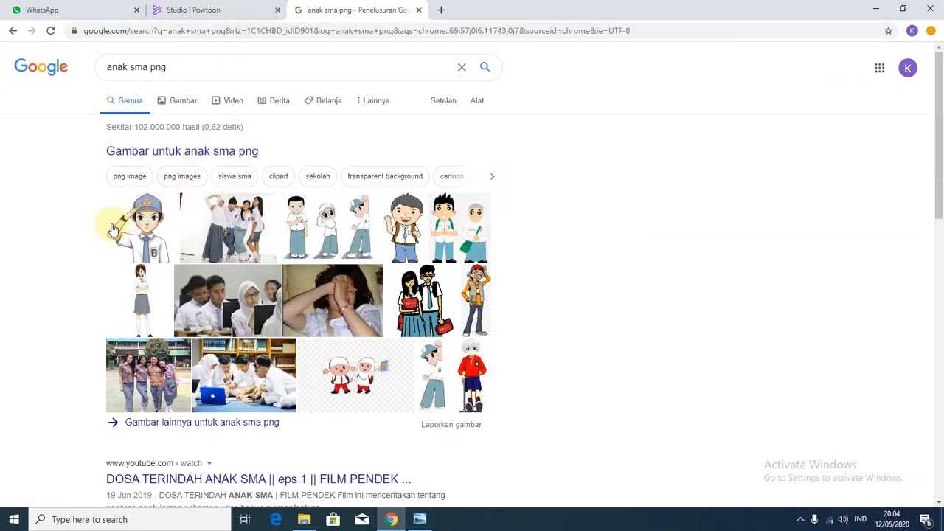
Save the Students Clipart image of three pupils to Downloads as 1.jpg, and return to the Powtoon studio.
left_click(120, 227)
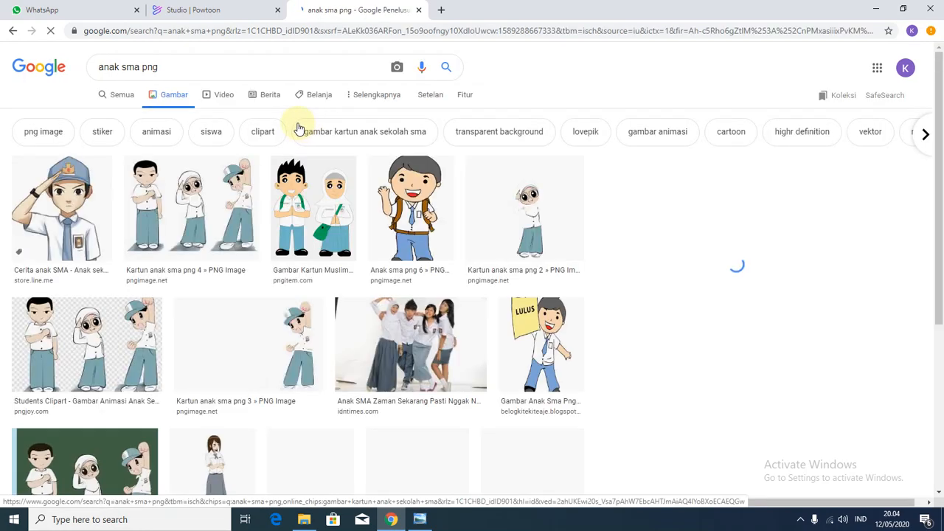
left_click(62, 203)
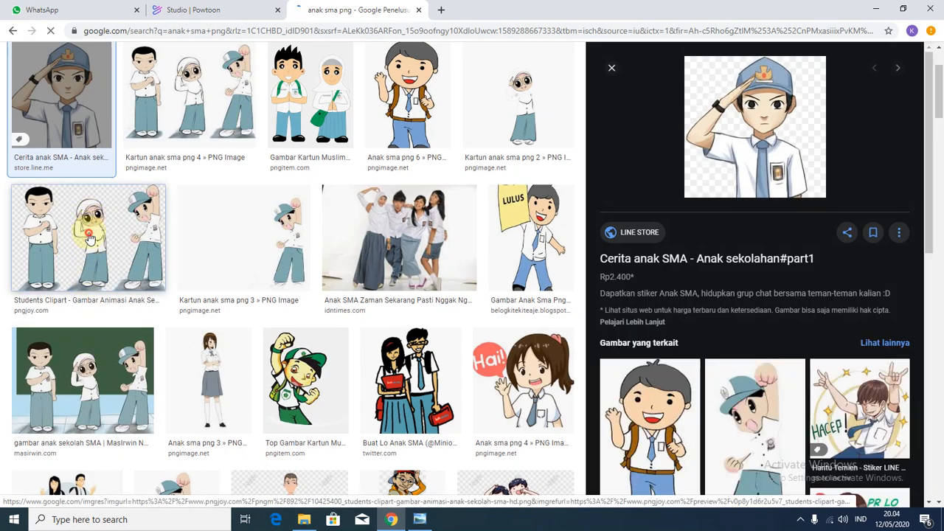
left_click(89, 236)
right_click(766, 132)
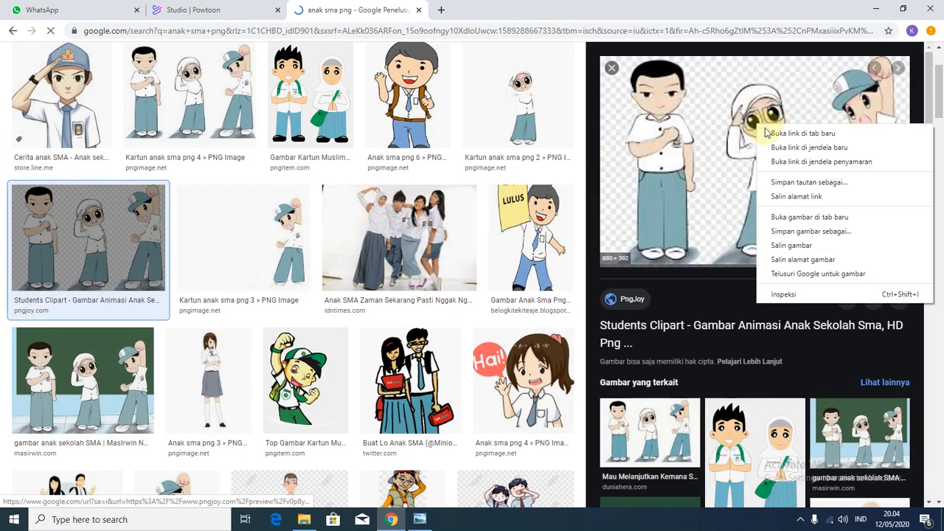
left_click(820, 233)
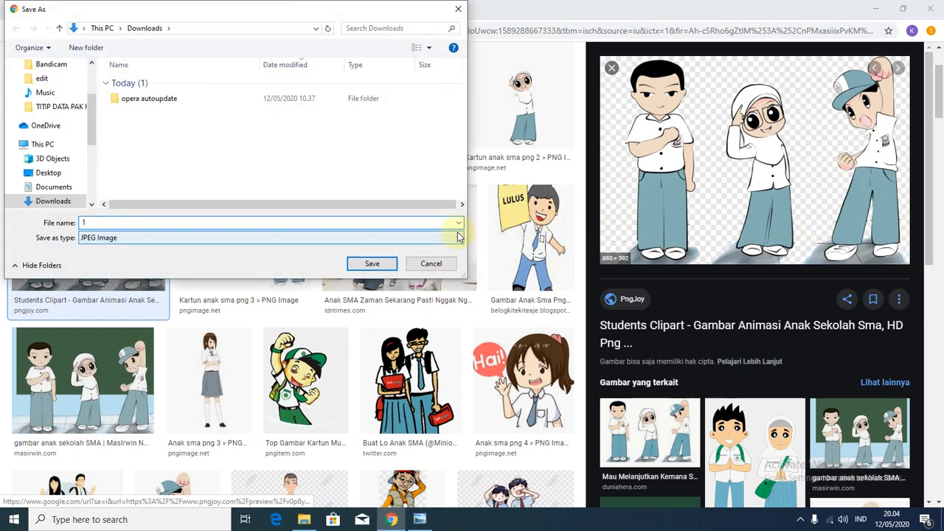
left_click(370, 265)
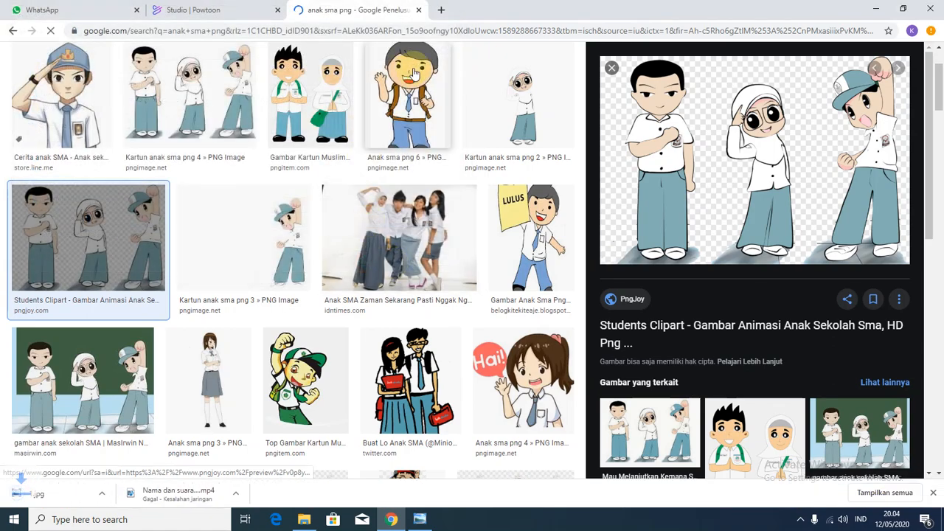
left_click(418, 10)
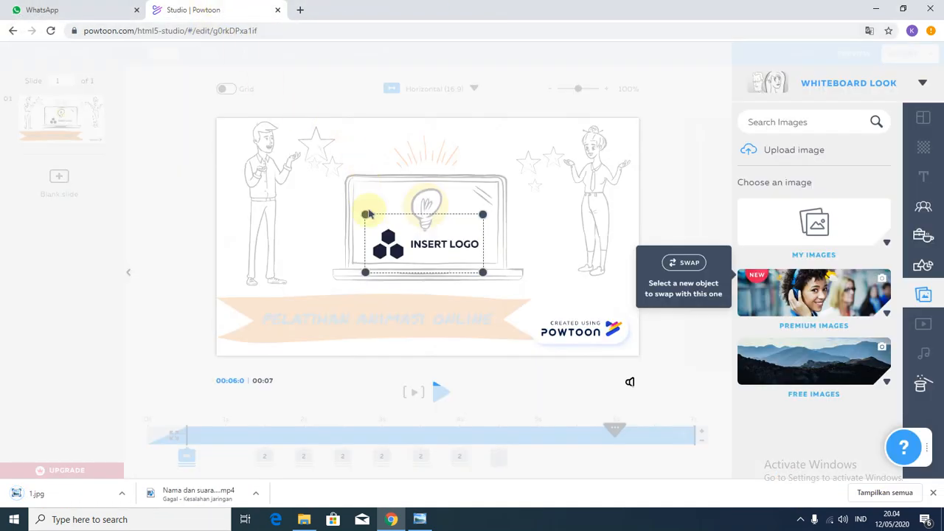
Upload 1.jpg from Downloads to My Images as the swap for the INSERT LOGO image, and shift it slightly up on the laptop.
left_click(889, 242)
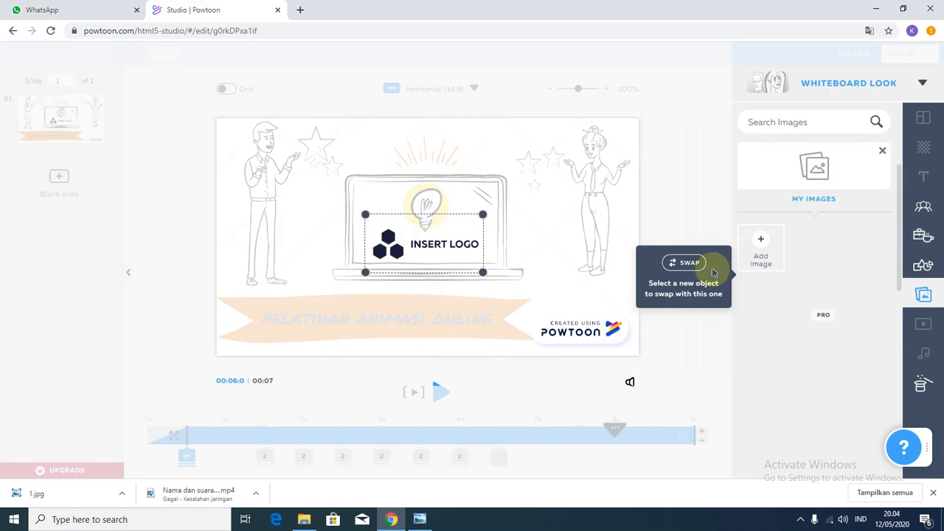
left_click(762, 246)
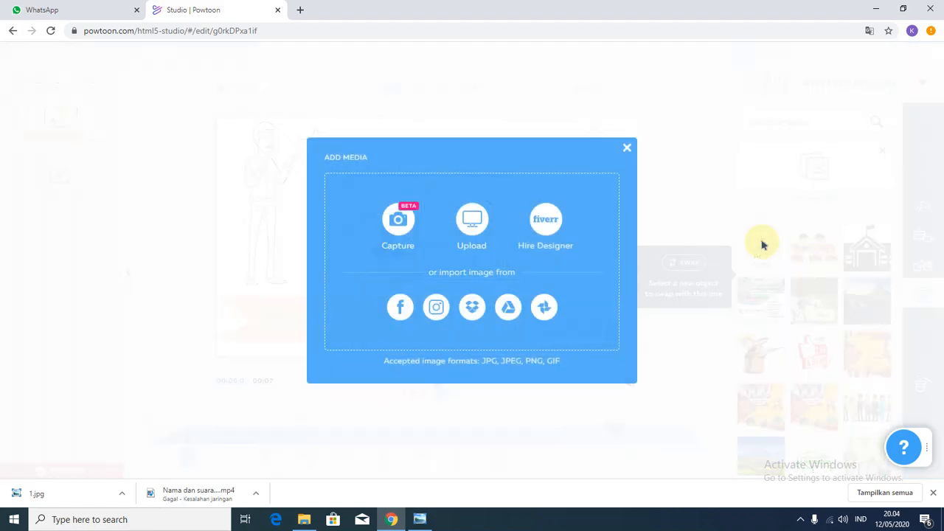
left_click(467, 223)
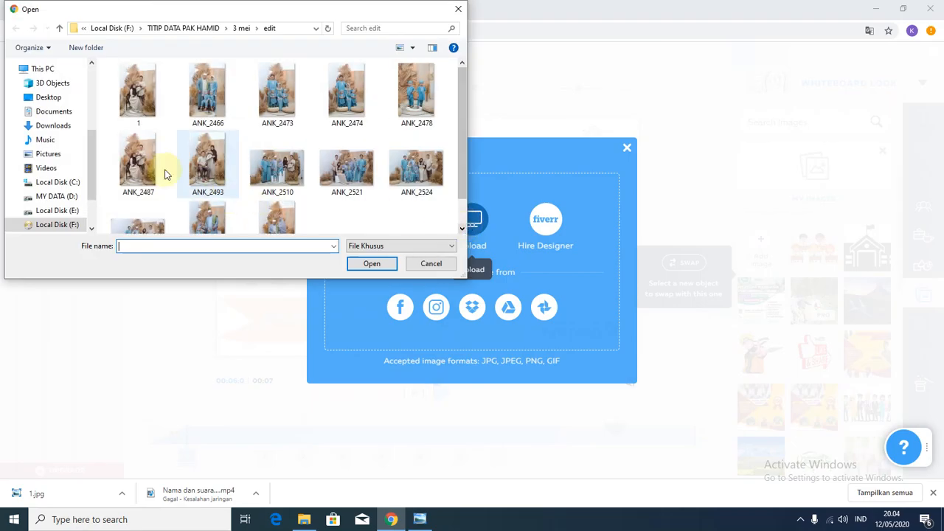
left_click(50, 127)
left_click(121, 98)
left_click(365, 264)
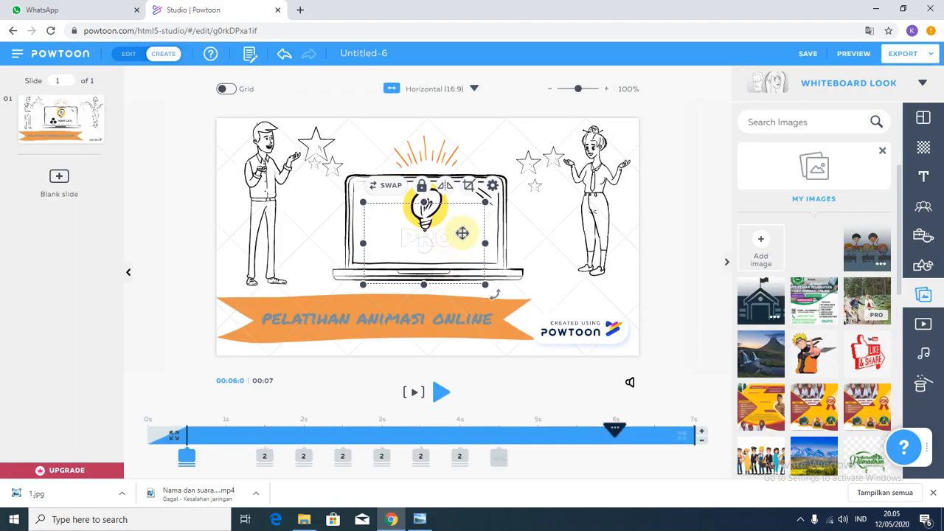
mouse_move(441, 257)
left_mouse_down()
mouse_move(440, 231)
mouse_move(441, 249)
left_mouse_up()
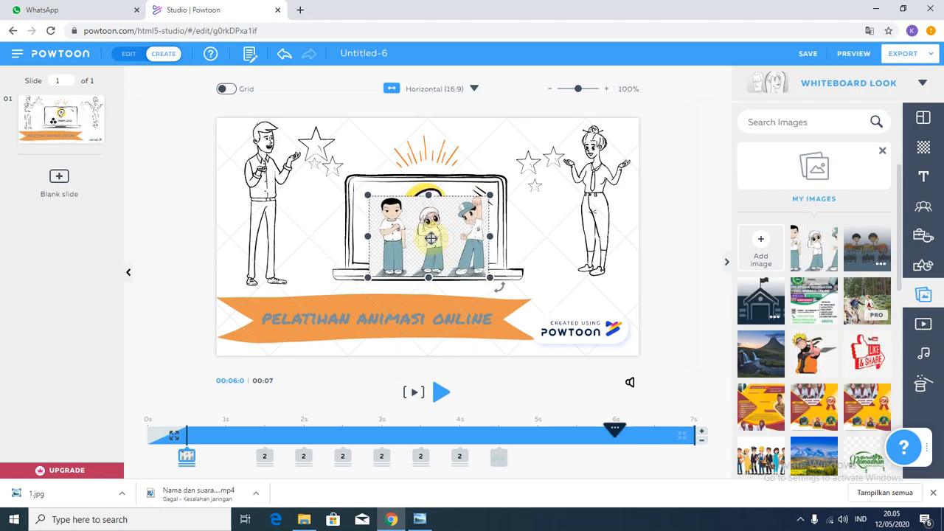
Swap the pupils image on the laptop for the green Logo MA image from My Images.
left_click(379, 180)
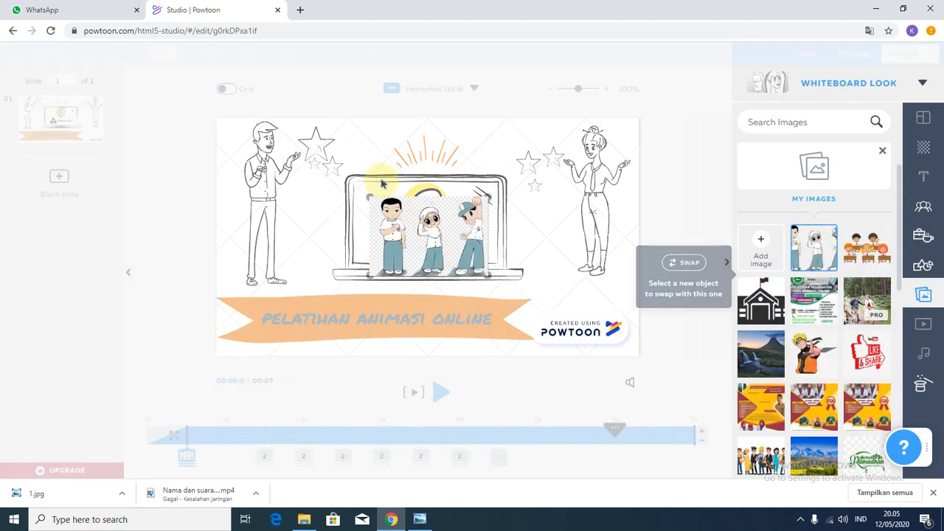
scroll(826, 305, "down", 10)
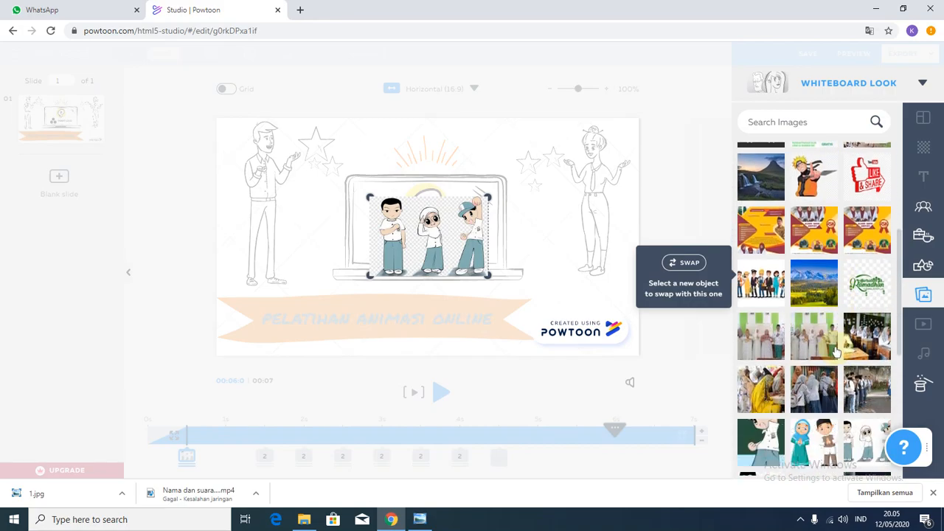
scroll(835, 353, "down", 1)
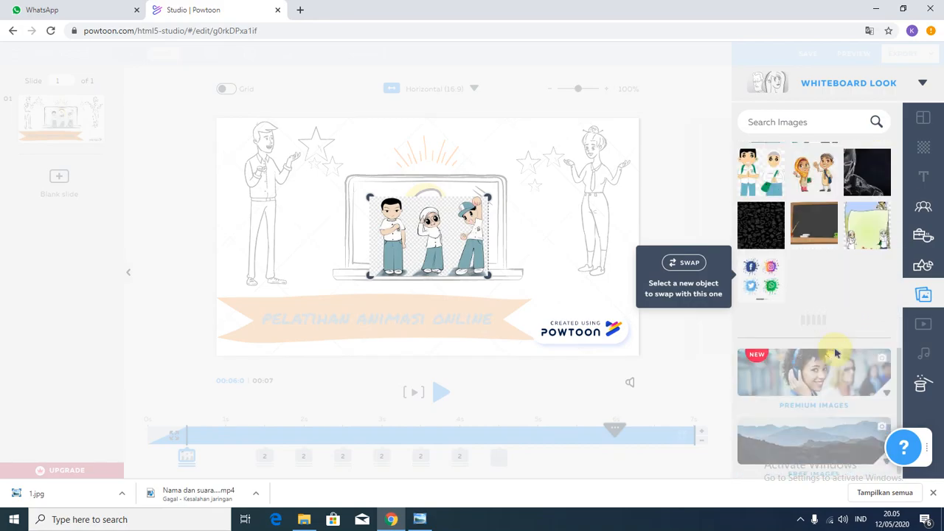
scroll(835, 353, "up", 10)
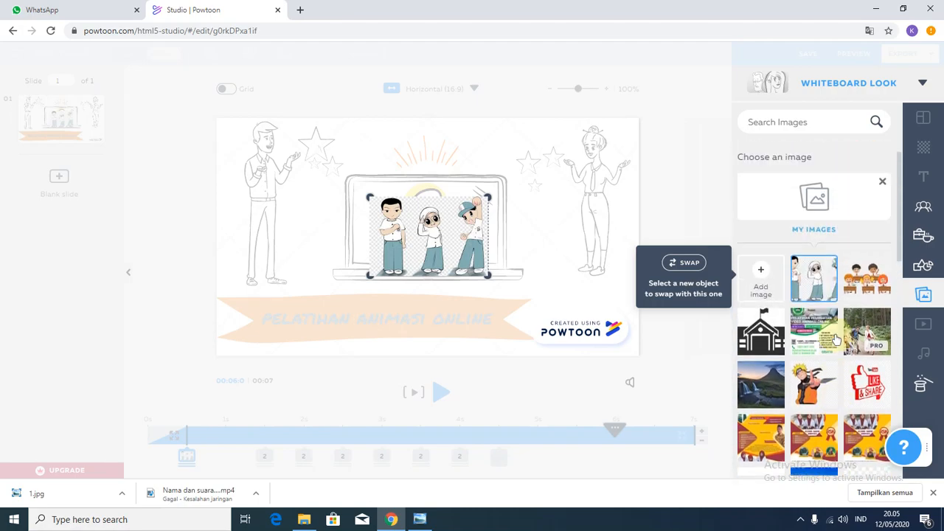
scroll(836, 341, "down", 10)
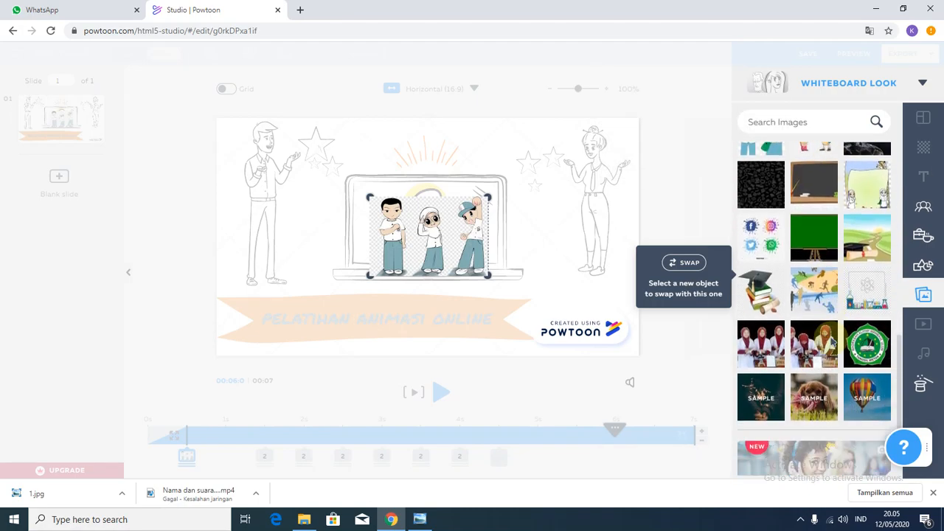
scroll(832, 340, "down", 1)
left_click(865, 259)
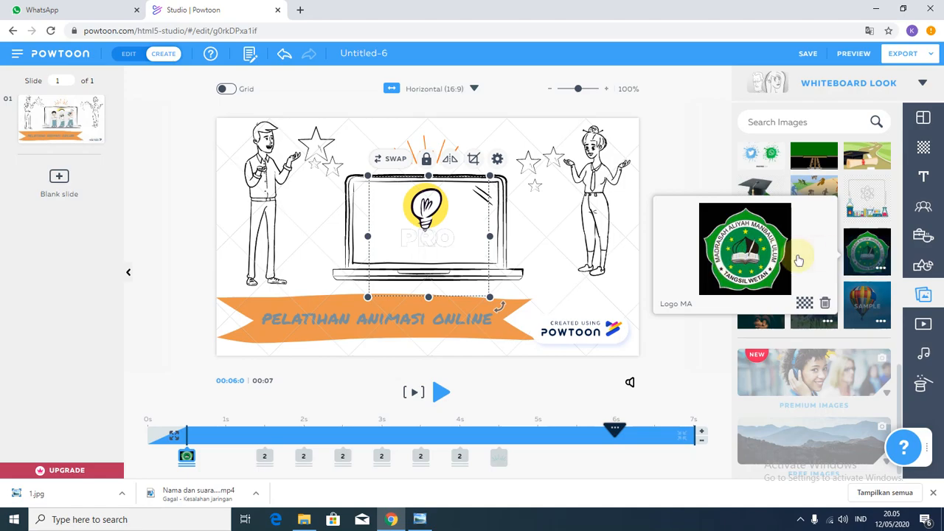
left_click(747, 255)
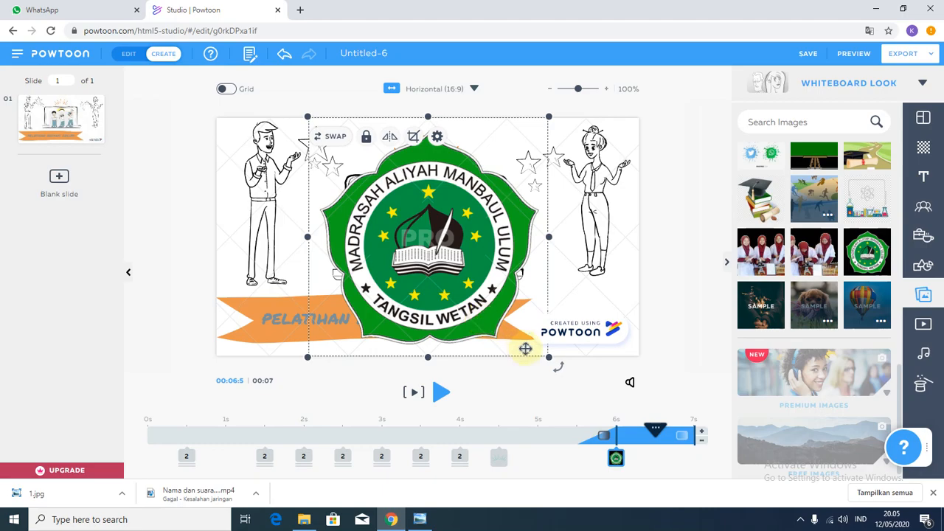
left_click_drag(549, 360, 376, 216)
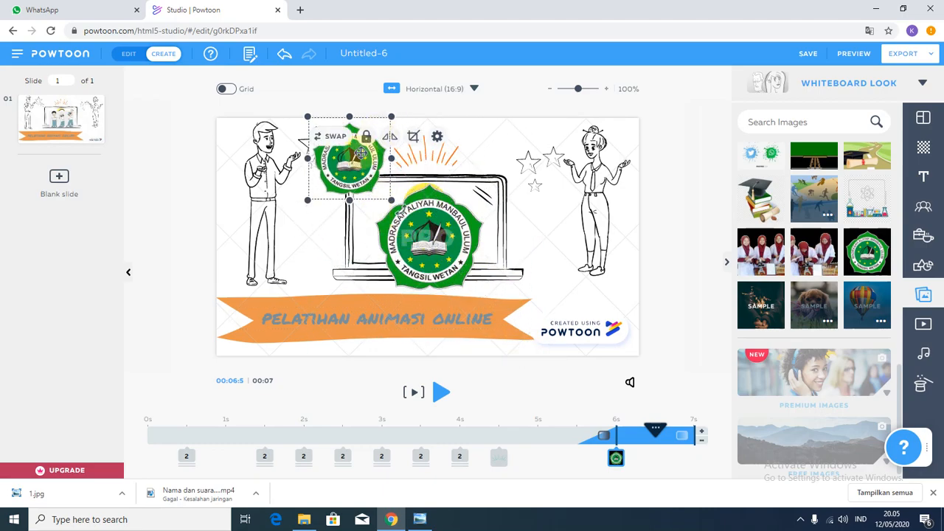
key("Delete")
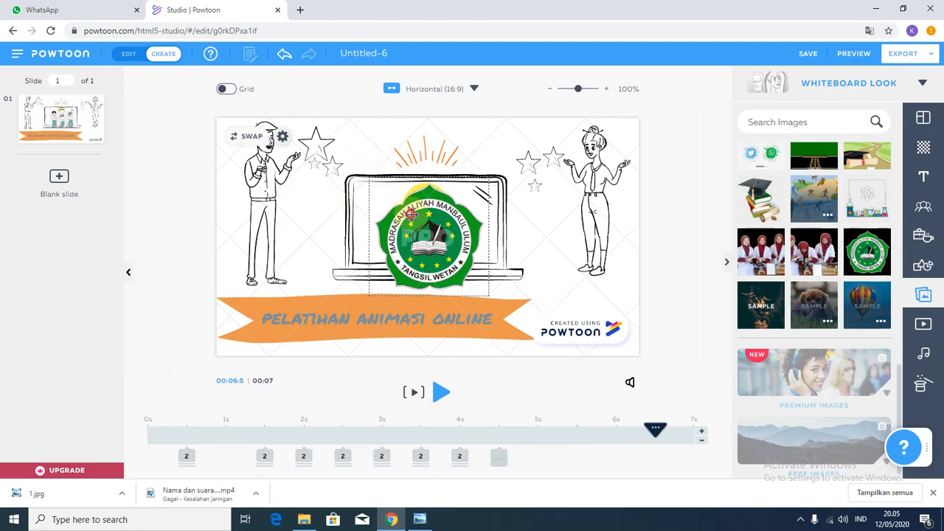
Shrink the green logo to roughly half its size and place it at the left edge of the laptop screen.
left_click(412, 221)
left_click_drag(488, 297, 435, 242)
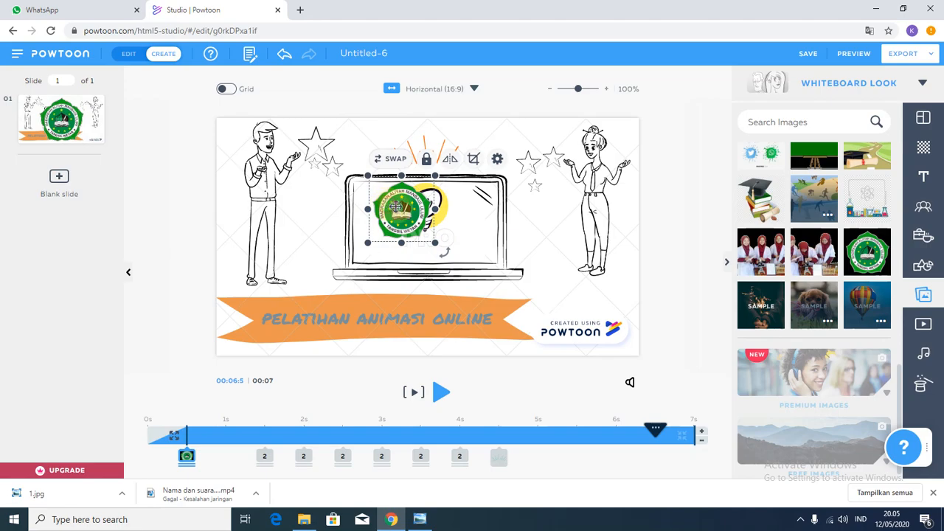
left_click_drag(396, 208, 345, 211)
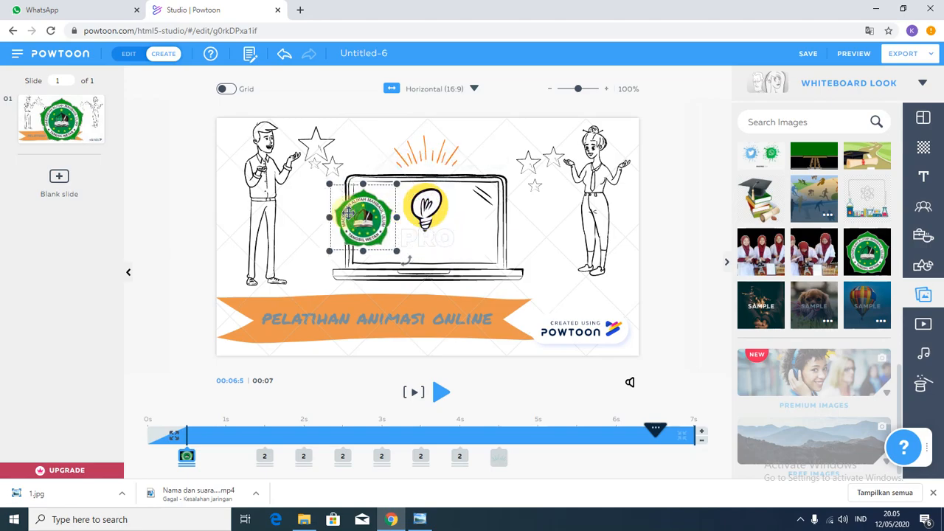
Move the orange rays and the light bulb above the laptop, centre the logo on its screen, and preview the slide.
left_click(420, 152)
left_click_drag(420, 152, 374, 138)
left_click_drag(433, 204, 478, 134)
left_click_drag(439, 194, 469, 149)
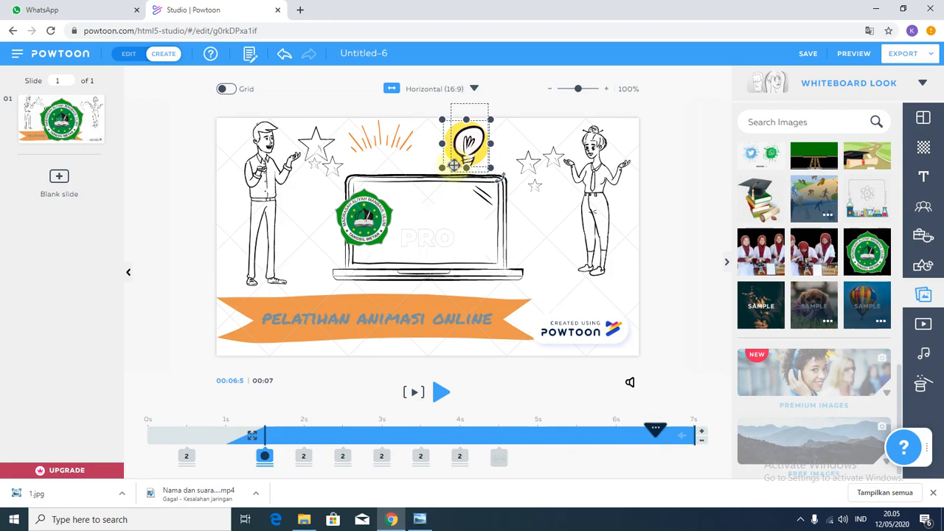
left_click_drag(378, 216, 439, 216)
left_click(414, 394)
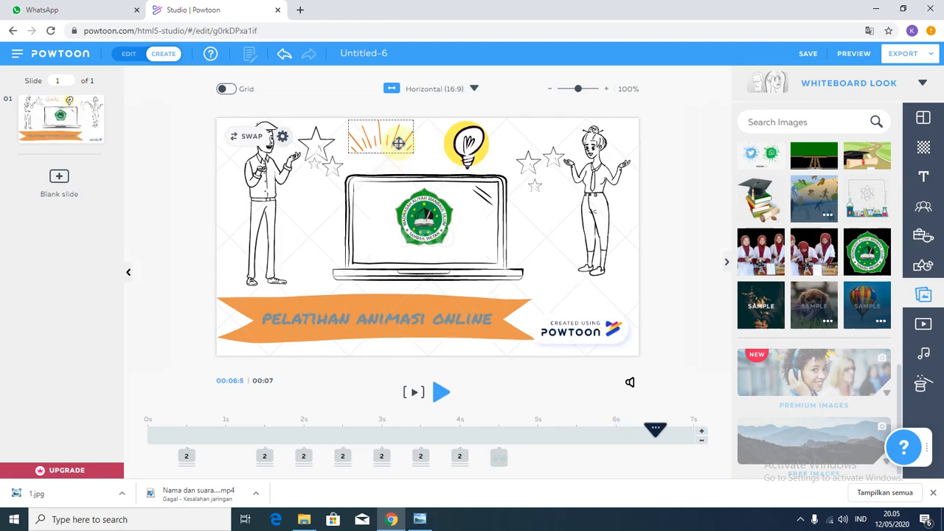
Arrange the green logo and light bulb side by side on the laptop screen with the rays above the logo, and preview the slide.
left_click(398, 152)
left_click_drag(458, 150, 465, 227)
left_click_drag(463, 157, 478, 230)
mouse_move(419, 215)
left_mouse_down()
mouse_move(375, 212)
mouse_move(388, 214)
left_mouse_up()
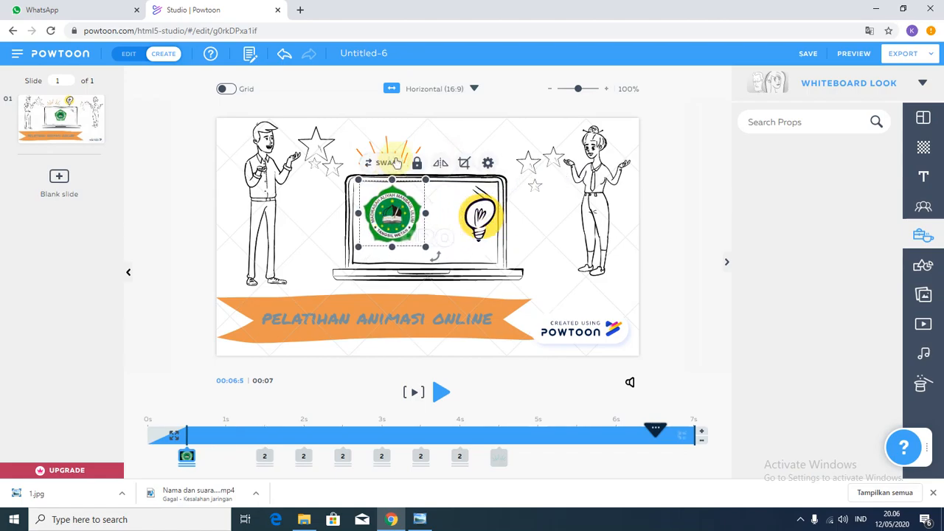
left_click(402, 149)
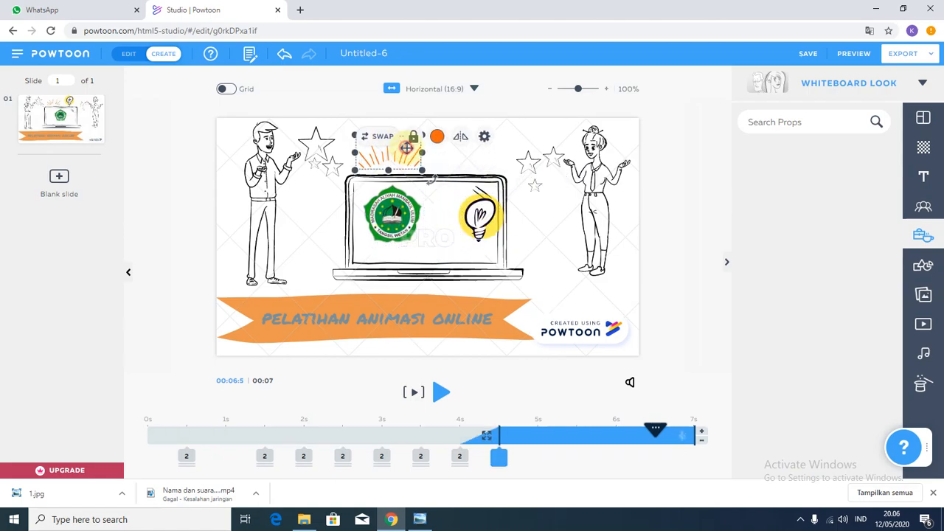
left_click(466, 209)
mouse_move(467, 208)
left_mouse_down()
mouse_move(460, 201)
mouse_move(476, 216)
mouse_move(462, 215)
left_mouse_up()
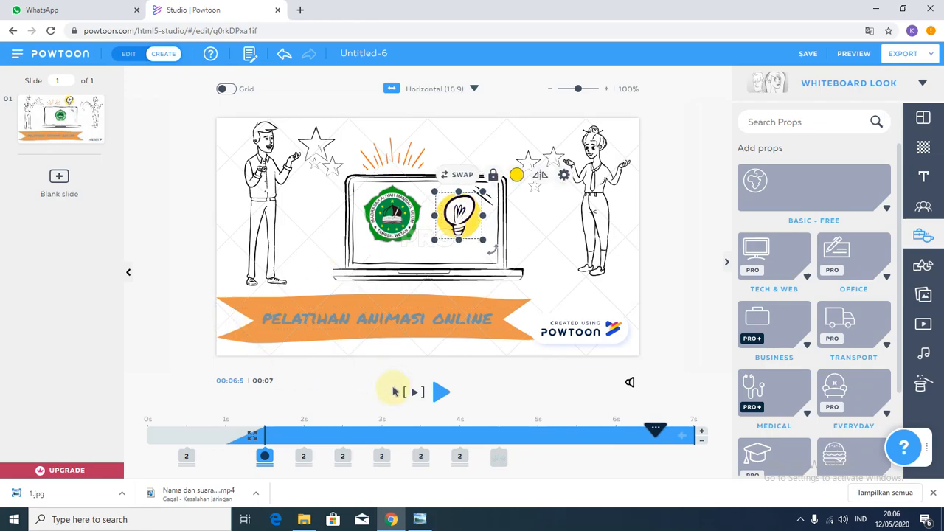
left_click(412, 393)
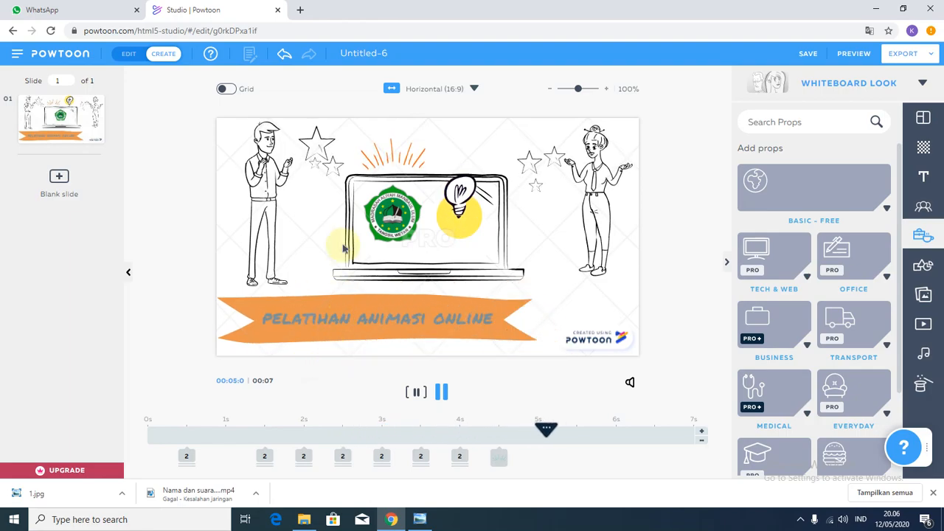
Centre the orange rays above the laptop, between the logo and the light bulb, and close the browser's downloads bar.
left_click(404, 160)
left_click_drag(403, 159, 441, 160)
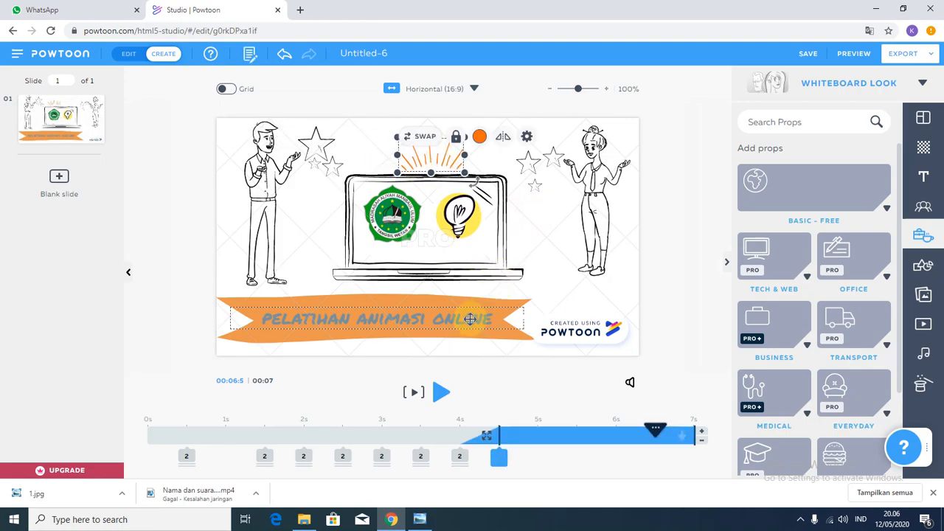
left_click(690, 318)
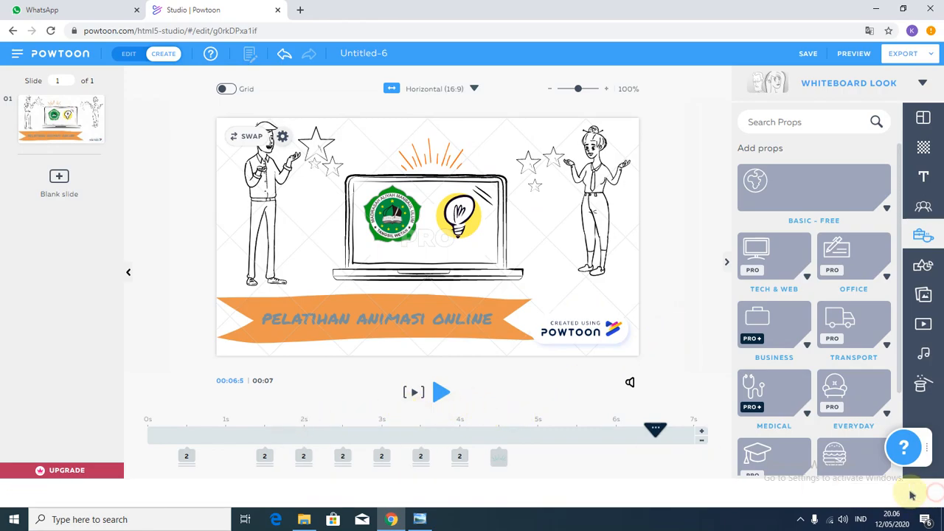
left_click(933, 492)
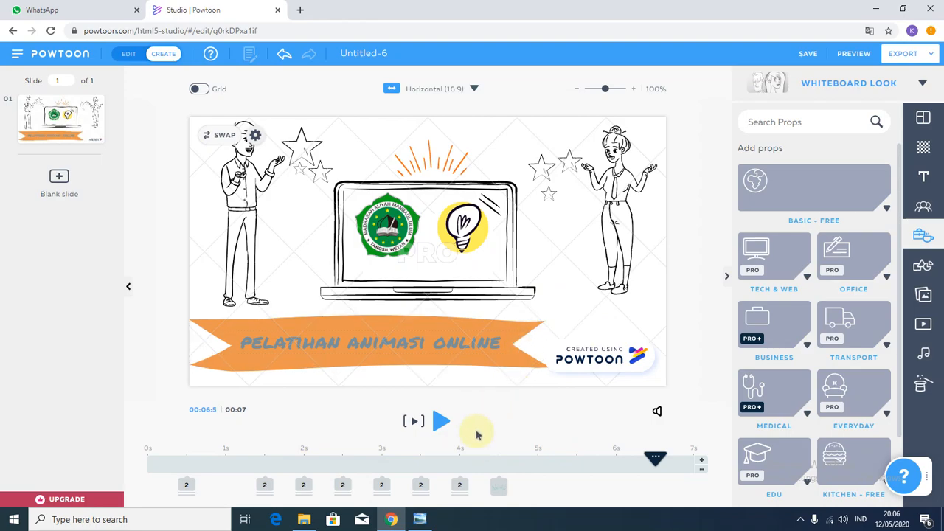
Try an earlier entrance for the "PELATIHAN ANIMASI ONLINE" text on the timeline and return it to 2.5 seconds.
left_click(332, 343)
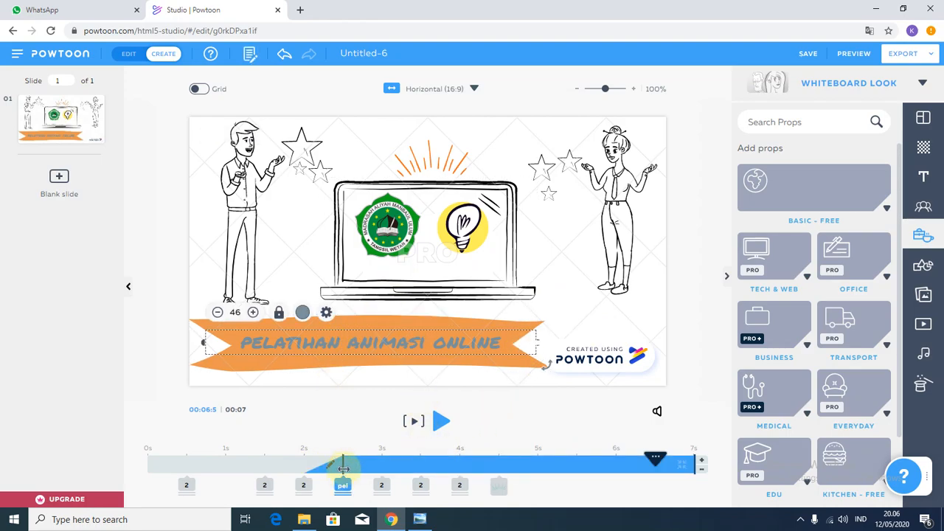
left_click_drag(343, 469, 297, 472)
mouse_move(311, 470)
left_mouse_down()
mouse_move(380, 472)
mouse_move(349, 475)
left_mouse_up()
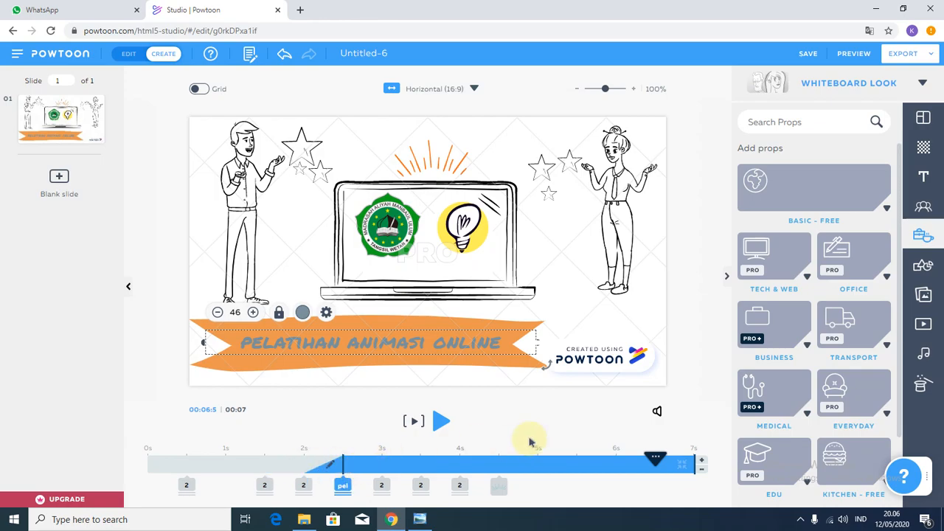
Extend the slide's duration to 8 seconds and reduce it back to 7 seconds.
left_click(600, 469)
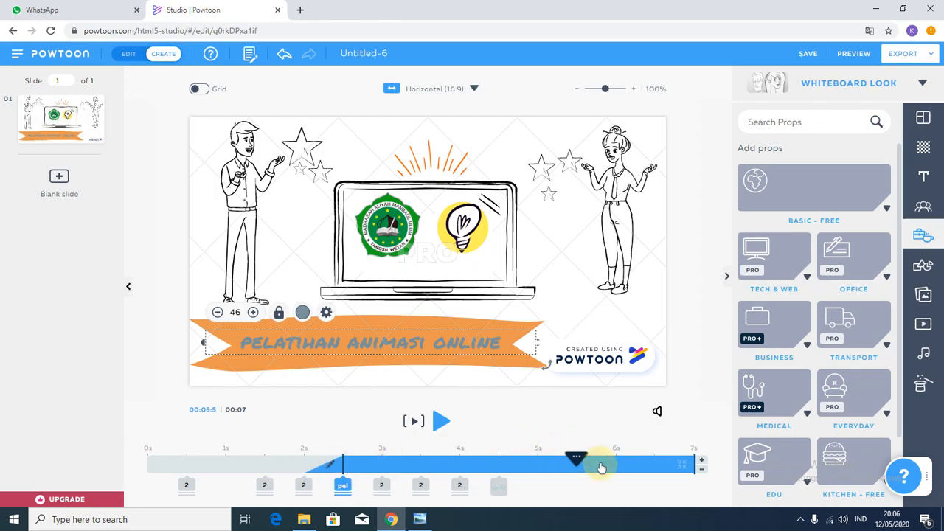
left_click(703, 463)
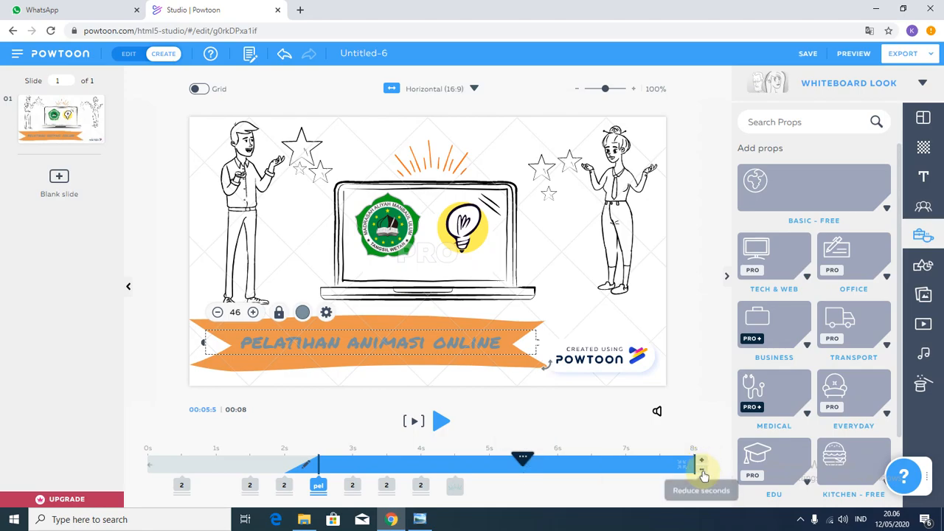
left_click(702, 473)
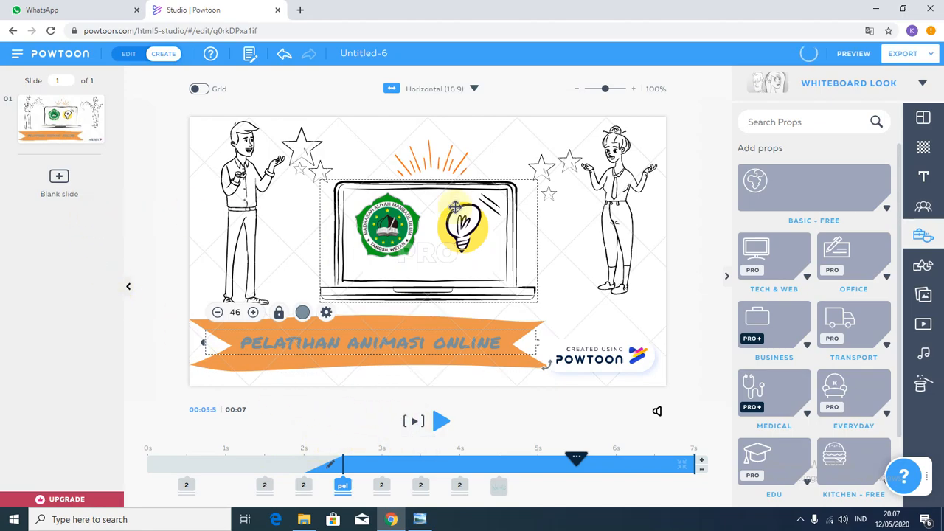
Delay the green logo's entrance to the 1-second mark so it follows the laptop, previewing the slide before and after.
left_click(414, 422)
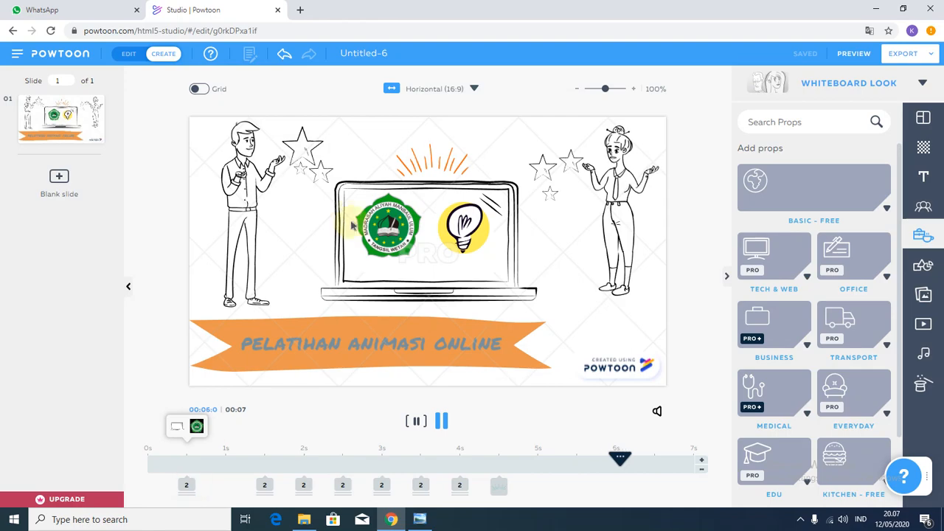
left_click(185, 483)
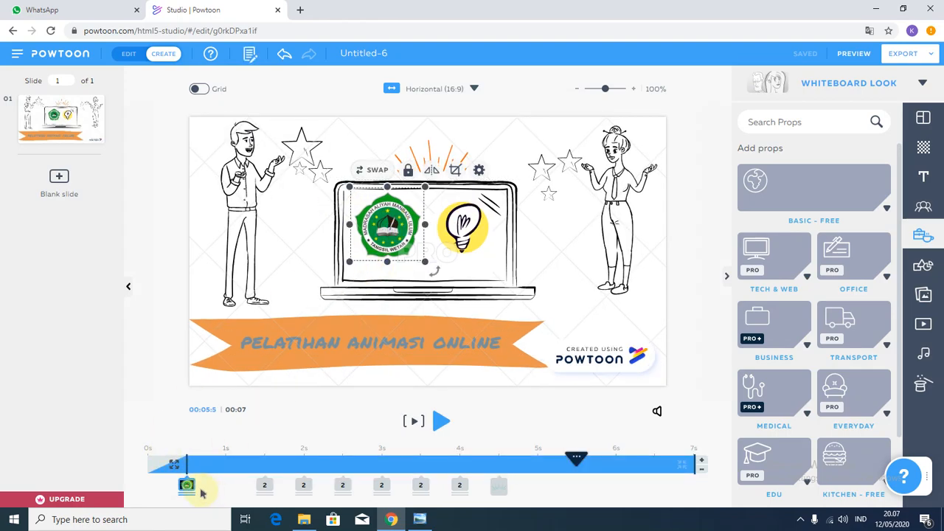
left_click_drag(188, 486, 215, 486)
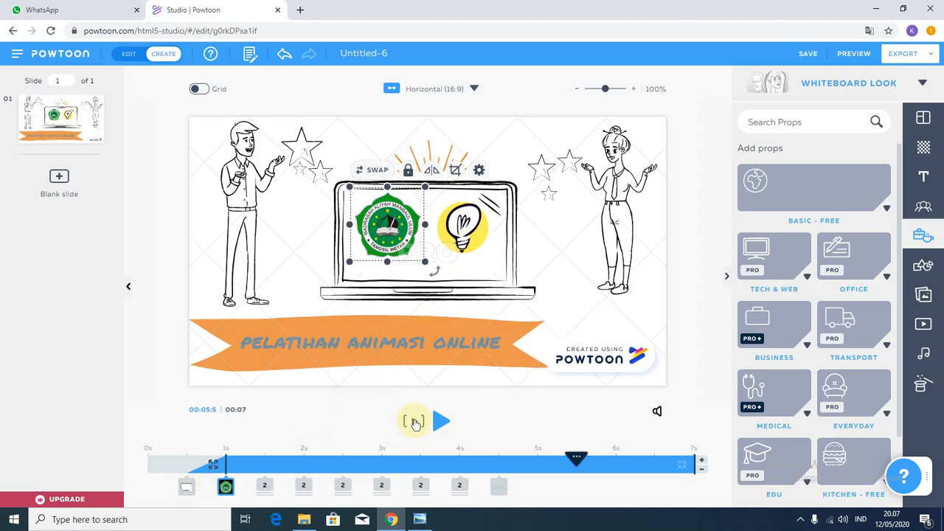
left_click(414, 422)
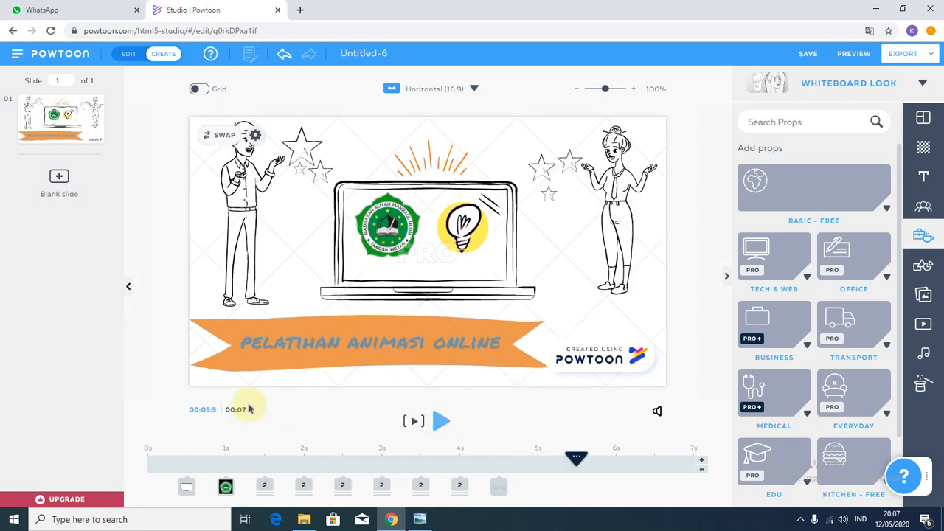
Add a blank second slide and return to the intro slide.
left_click(59, 178)
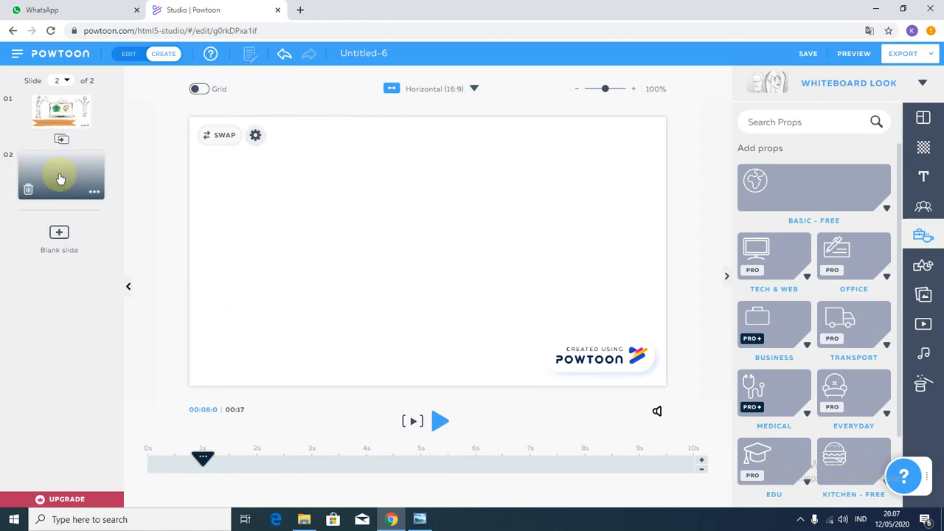
left_click(79, 111)
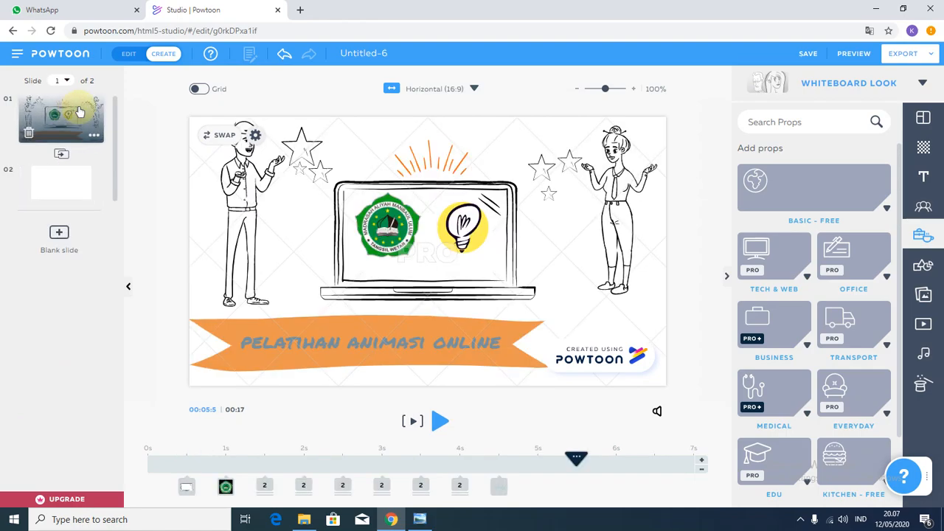
Review the intro slide's options for adding, extending, duplicating and deleting slides, and check the blank second slide.
left_click(93, 137)
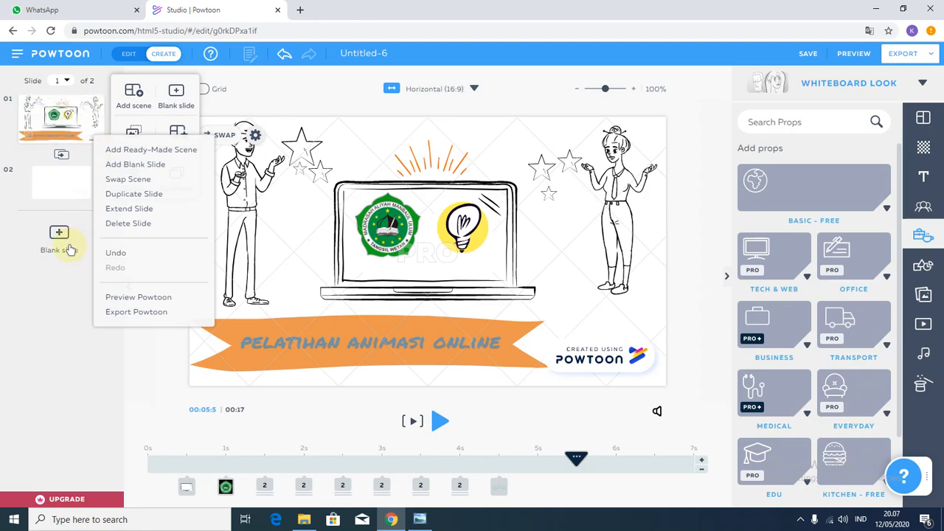
left_click(52, 305)
left_click(95, 138)
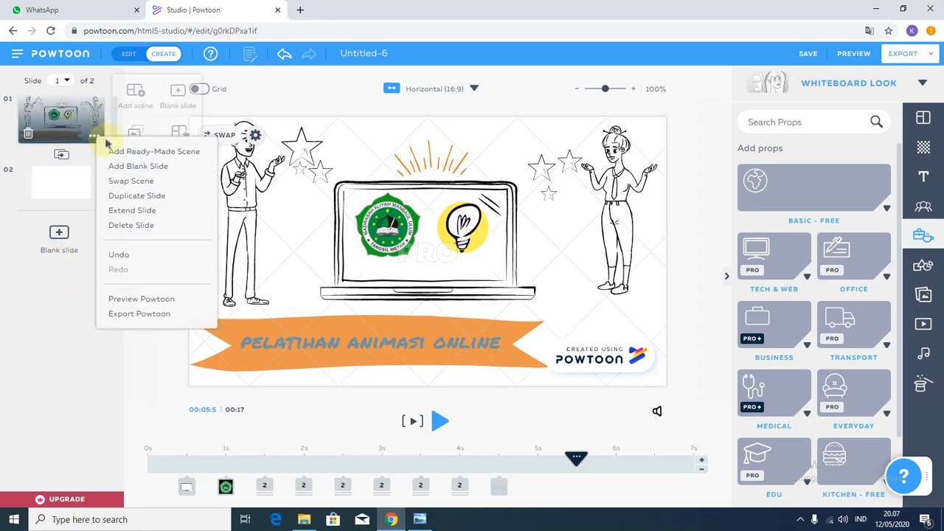
left_click(121, 129)
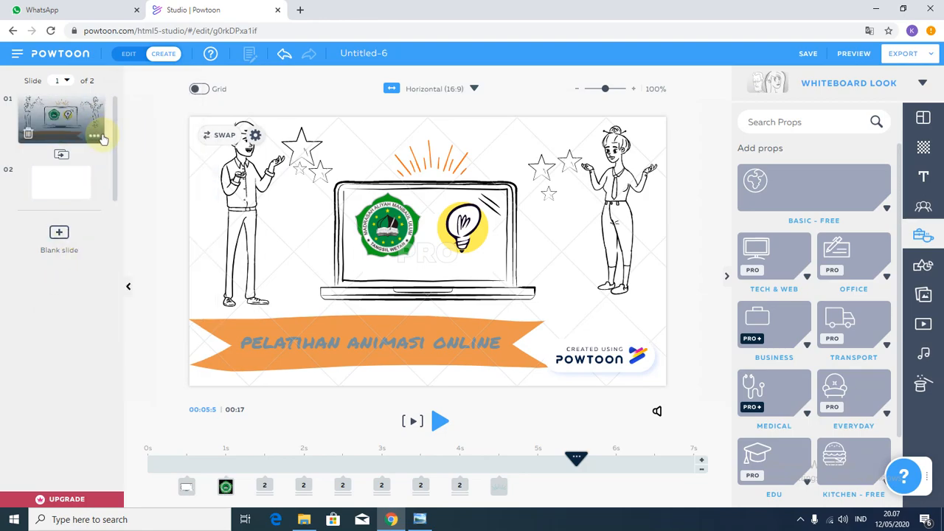
left_click(98, 138)
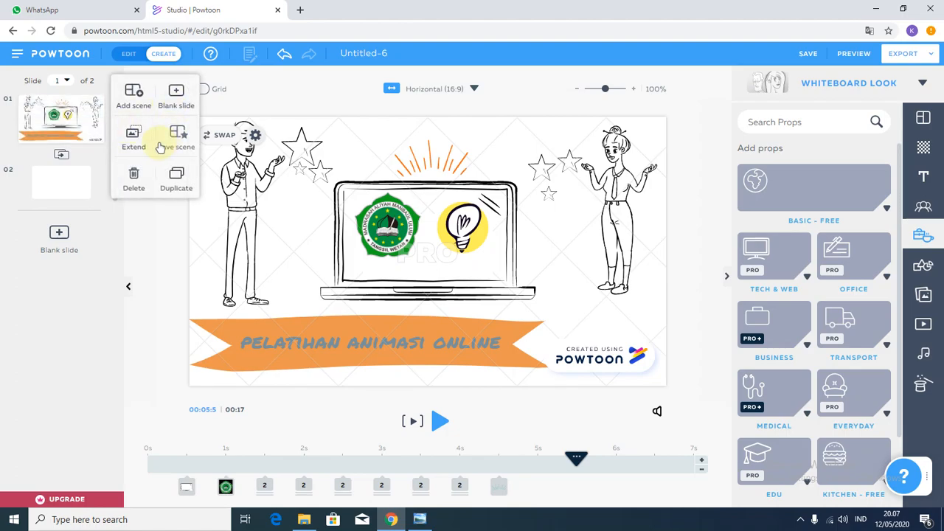
left_click(165, 190)
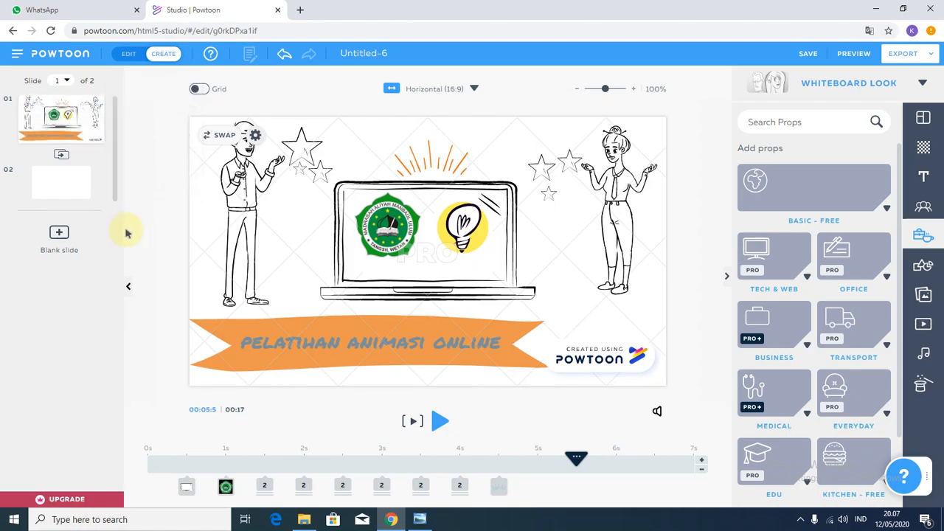
left_click(48, 178)
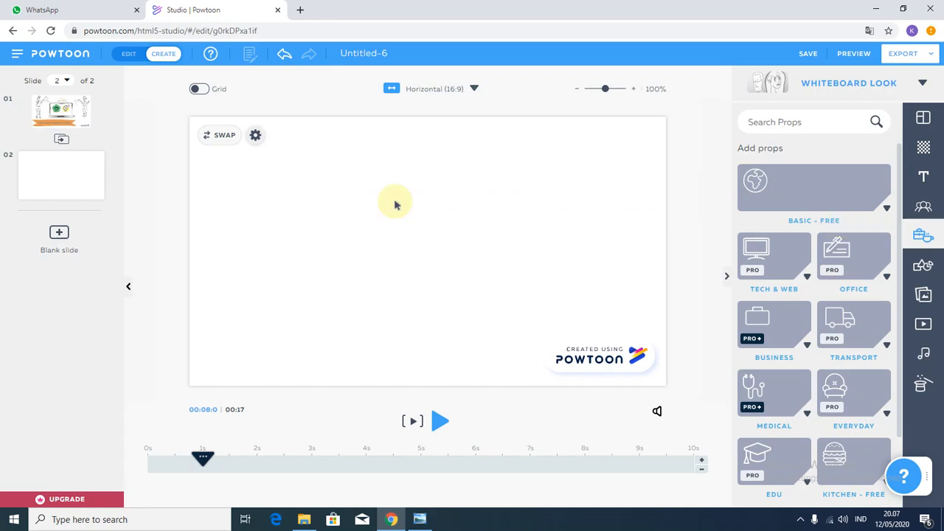
left_click(57, 124)
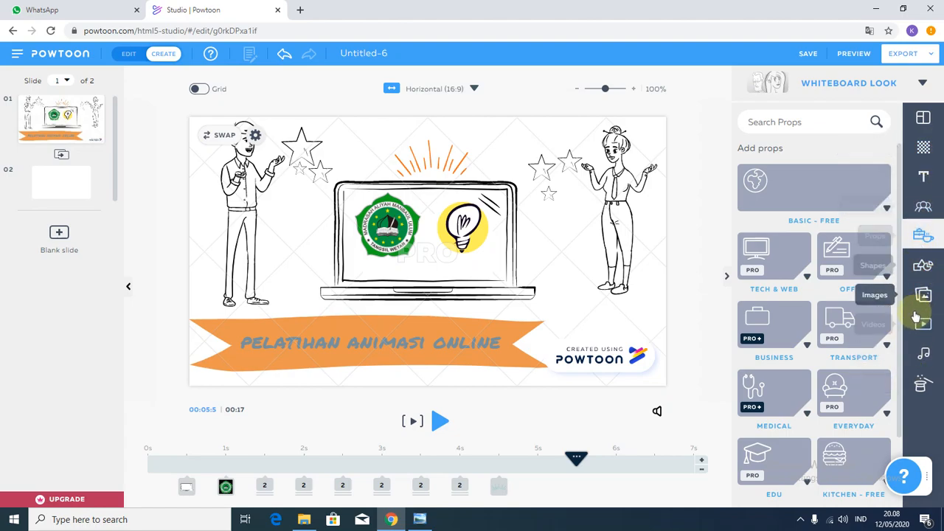
Open the option to add music to the entire Powtoon and look through the Free Sounds tracks.
left_click(656, 412)
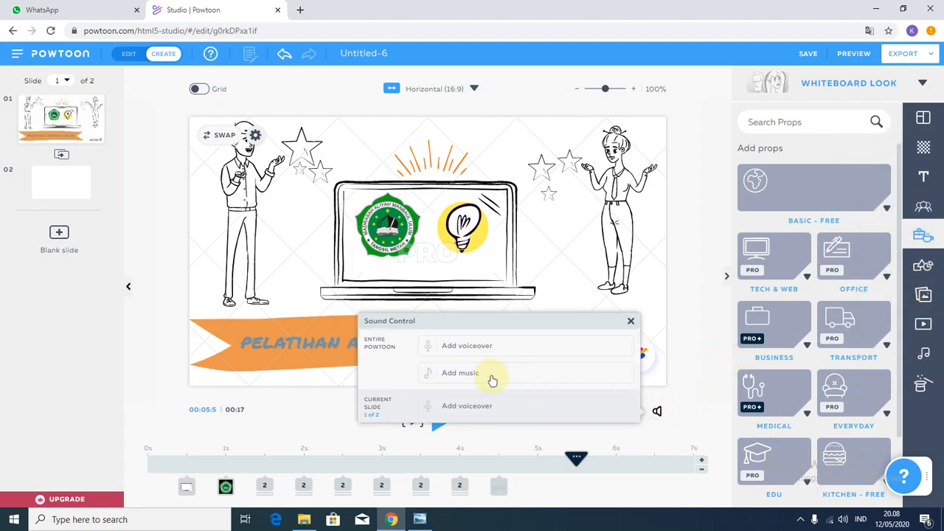
left_click(447, 374)
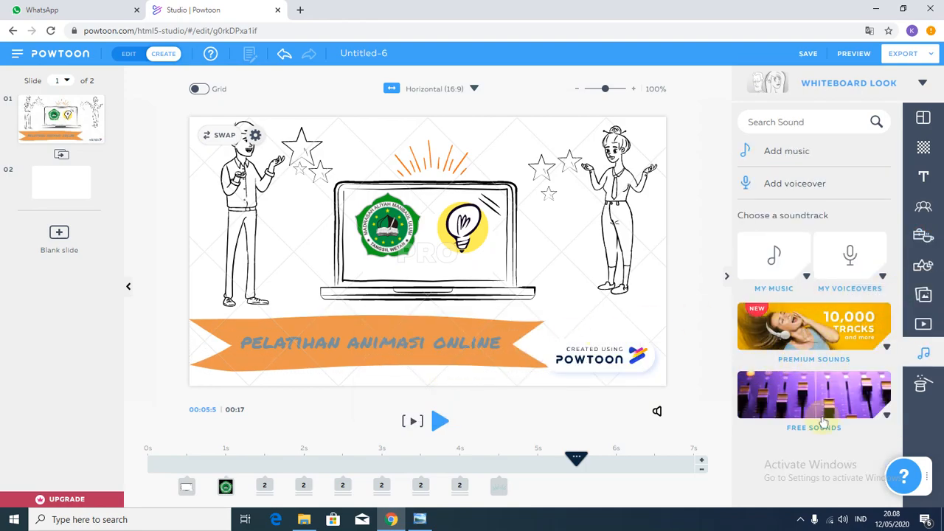
left_click(888, 417)
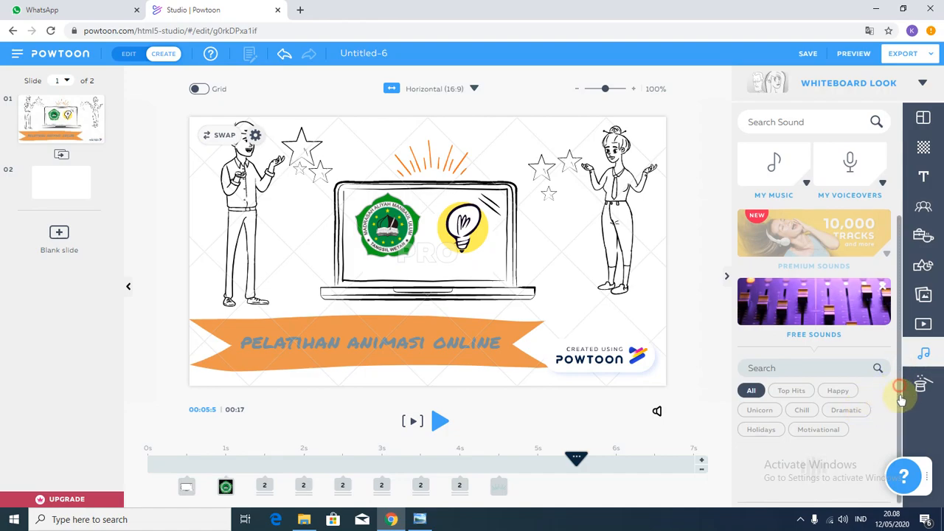
left_click_drag(900, 408, 917, 439)
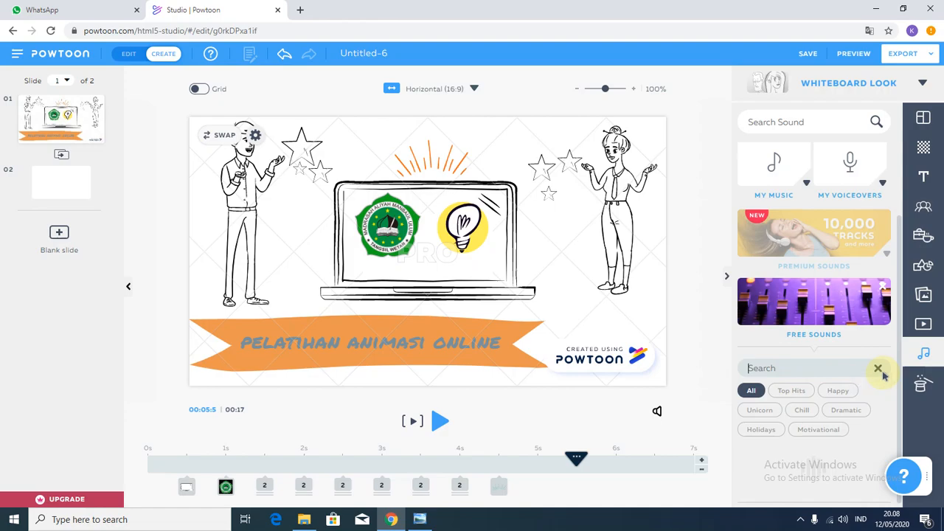
scroll(836, 336, "up", 2)
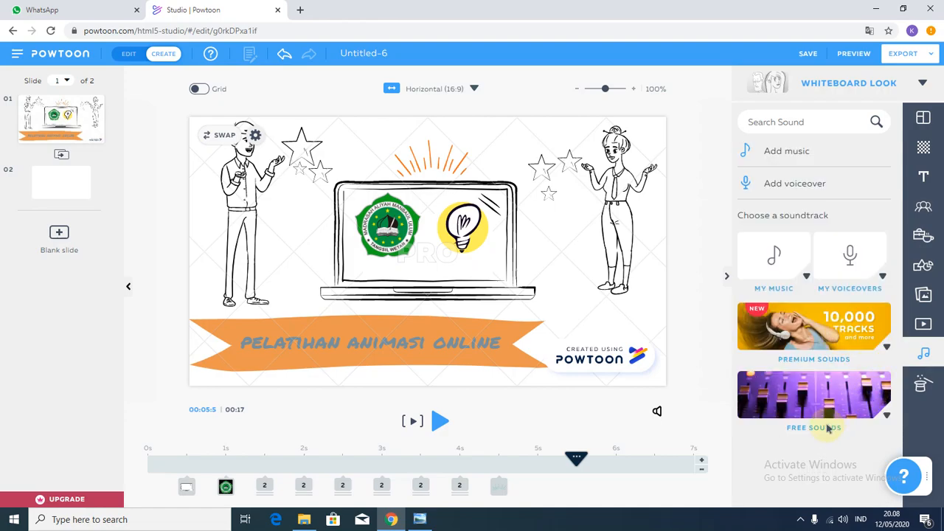
scroll(856, 429, "down", 2)
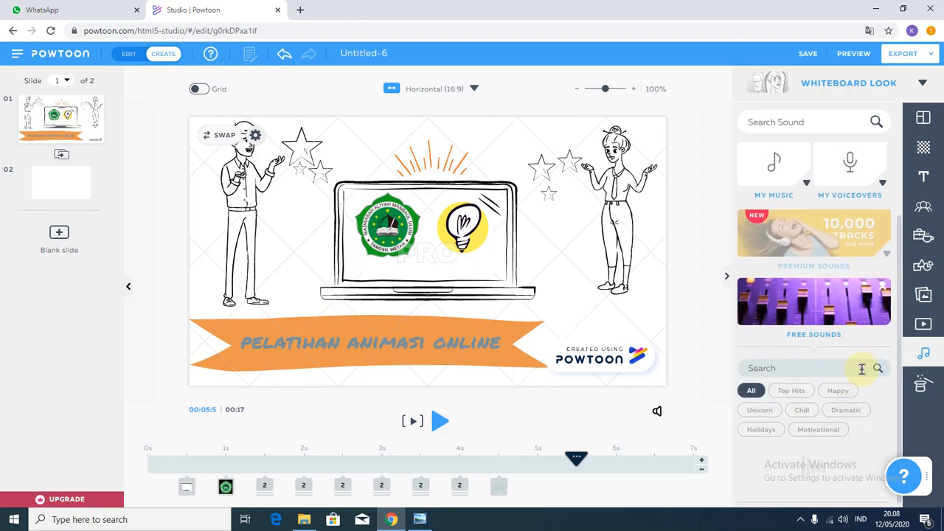
scroll(819, 413, "down", 4)
scroll(815, 440, "down", 2)
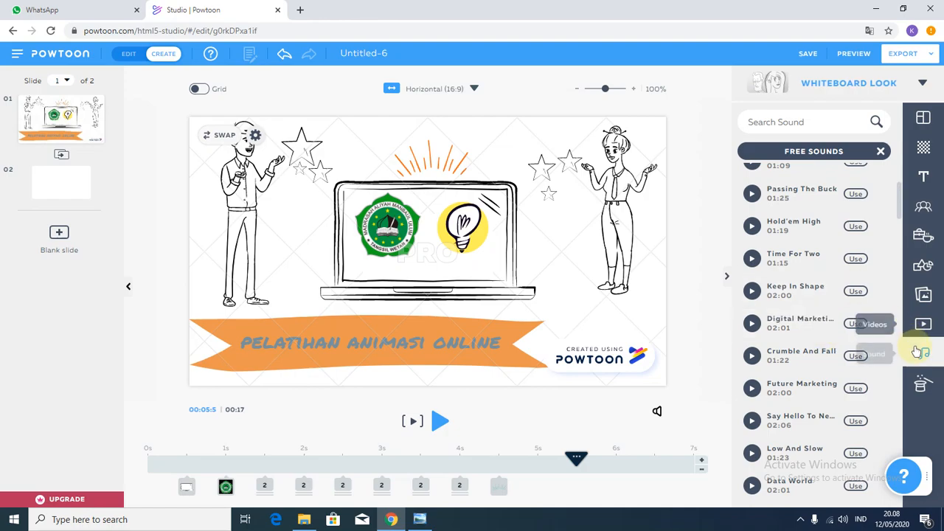
scroll(890, 238, "up", 2)
scroll(889, 238, "up", 4)
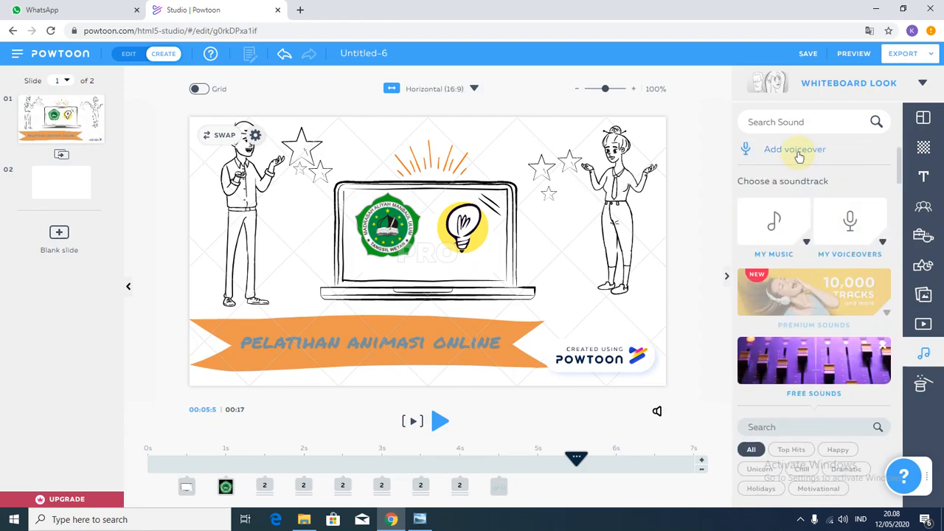
Check the uploaded track in My Music and close that collection.
left_click(806, 242)
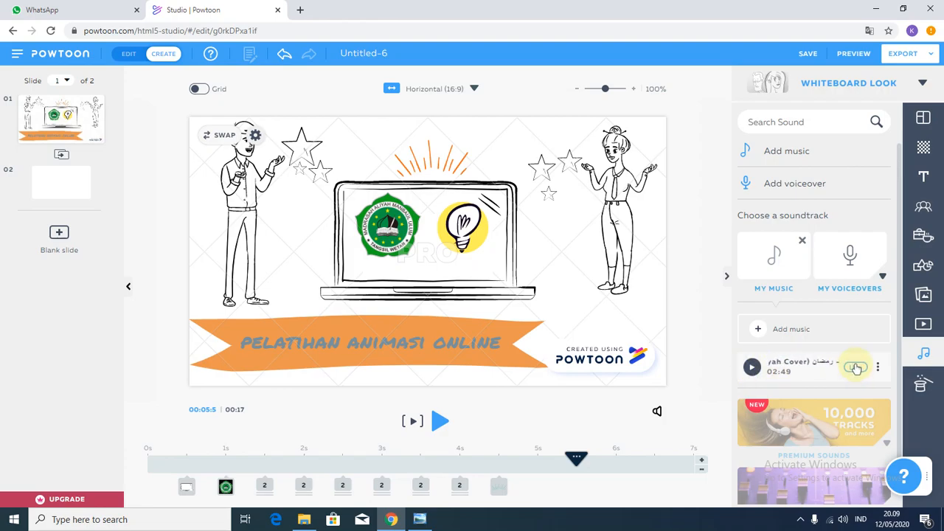
scroll(856, 368, "down", 1)
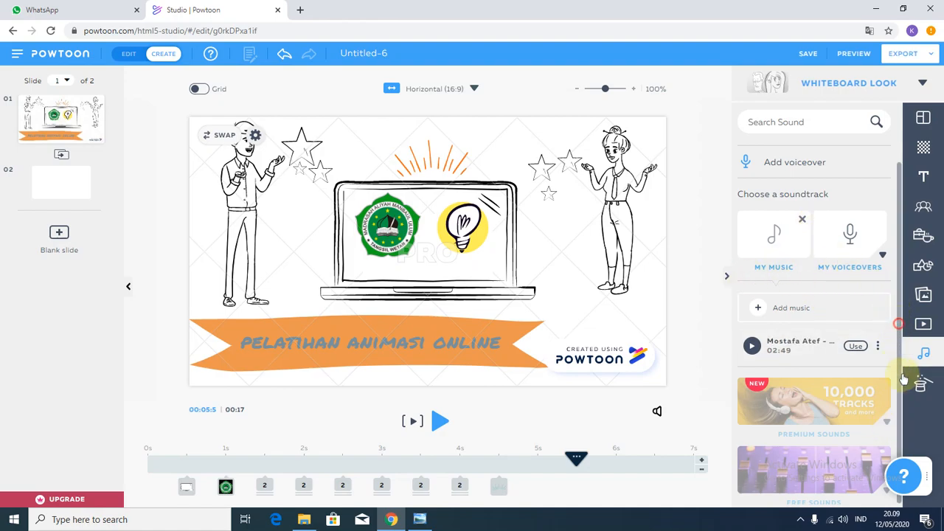
left_click(803, 223)
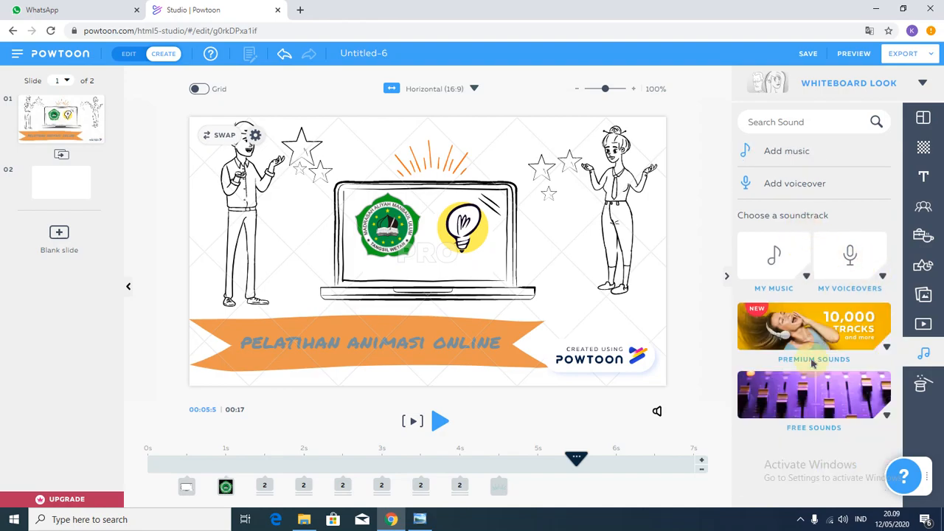
Browse the Free Sounds collection and preview the Sunny Days track.
left_click(886, 419)
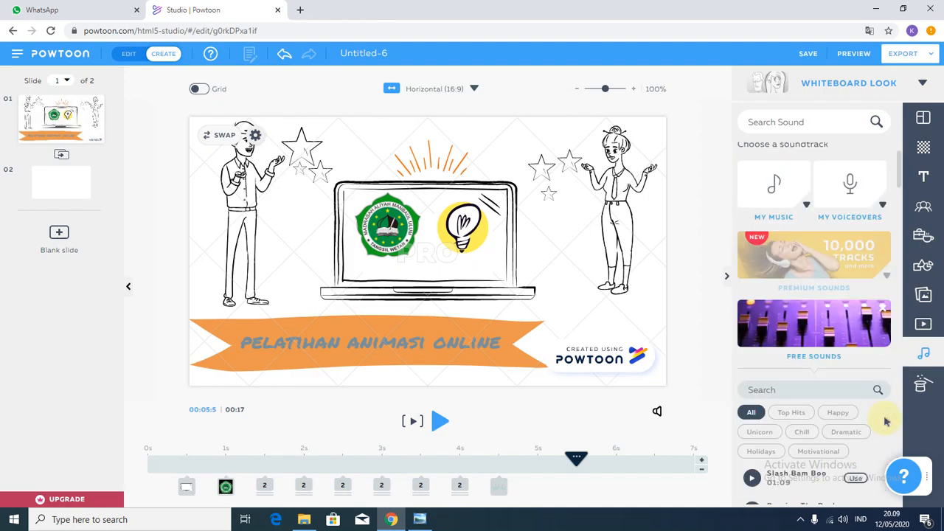
left_click(832, 413)
scroll(830, 354, "down", 3)
scroll(824, 231, "down", 15)
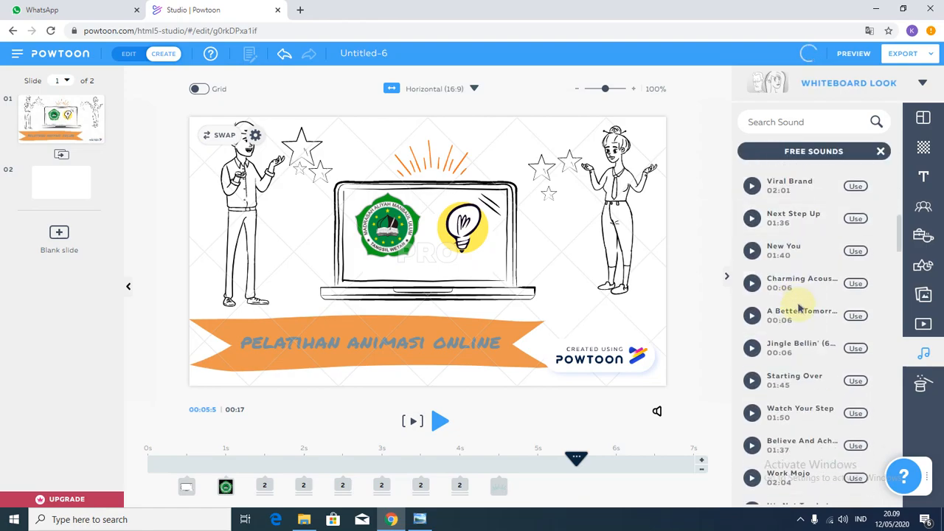
scroll(806, 338, "down", 10)
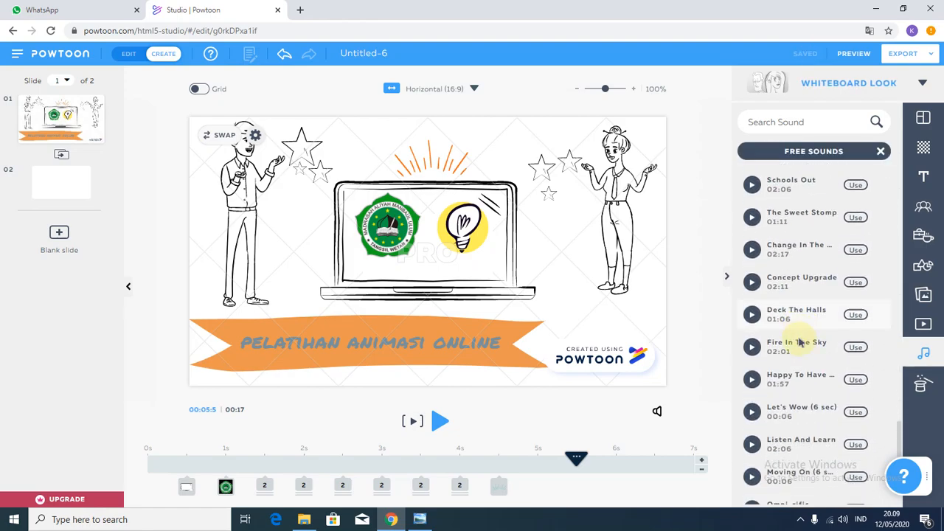
scroll(797, 341, "down", 4)
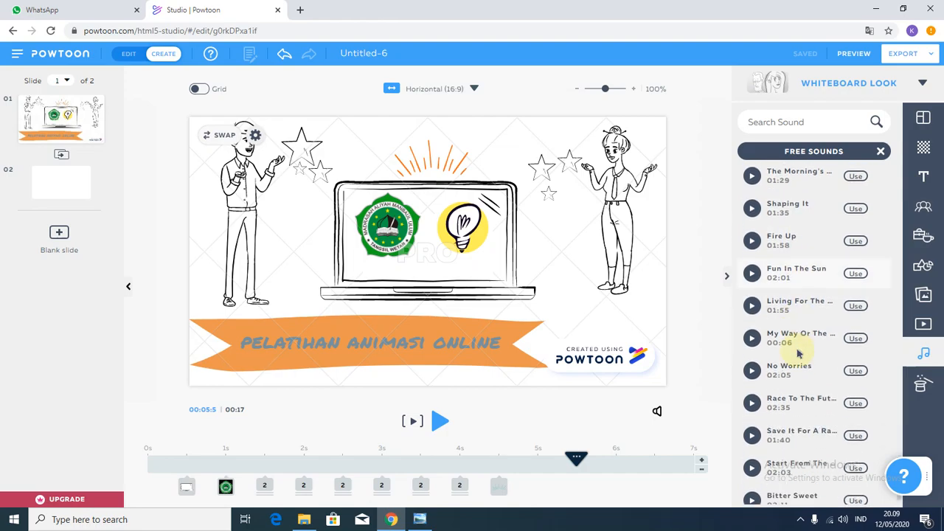
scroll(789, 346, "up", 9)
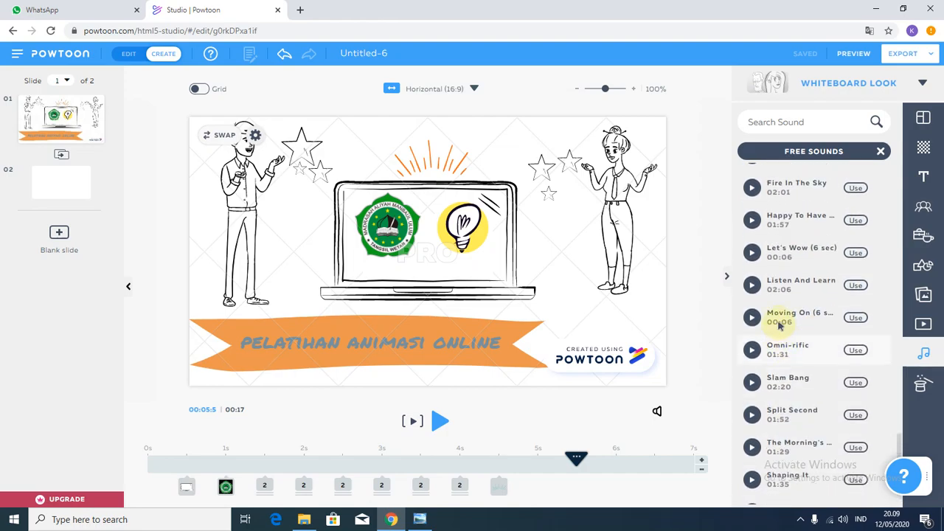
scroll(789, 318, "up", 15)
scroll(804, 258, "up", 15)
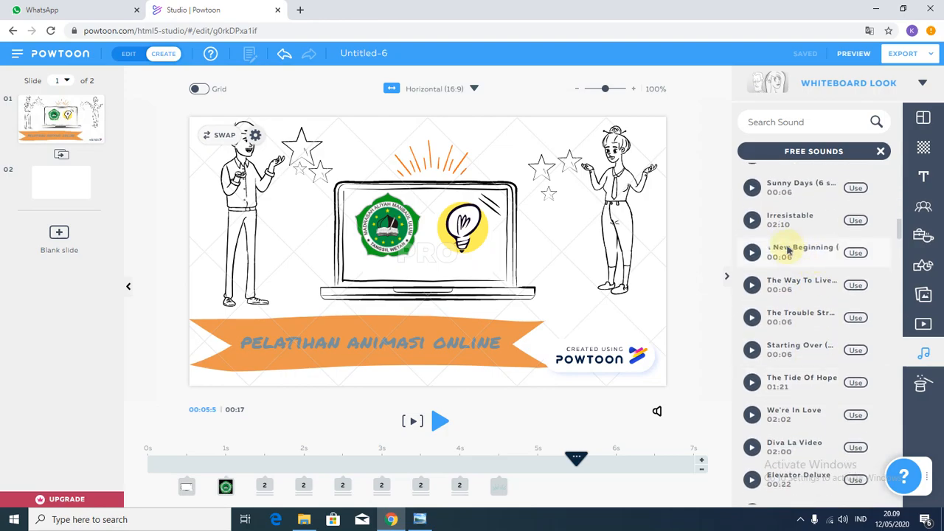
left_click(753, 190)
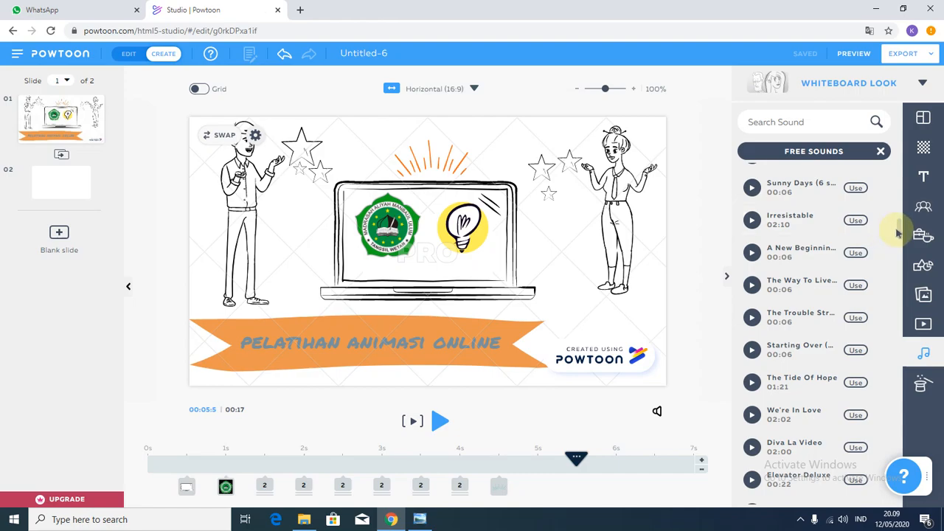
left_click_drag(898, 234, 907, 143)
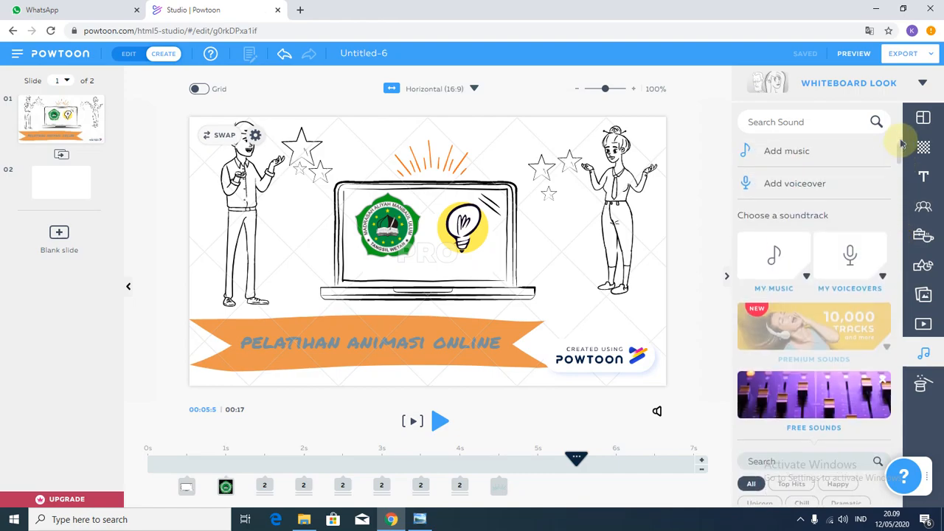
Check the sources for adding music, and apply the 02:49 track from My Music to the entire Powtoon.
left_click(765, 152)
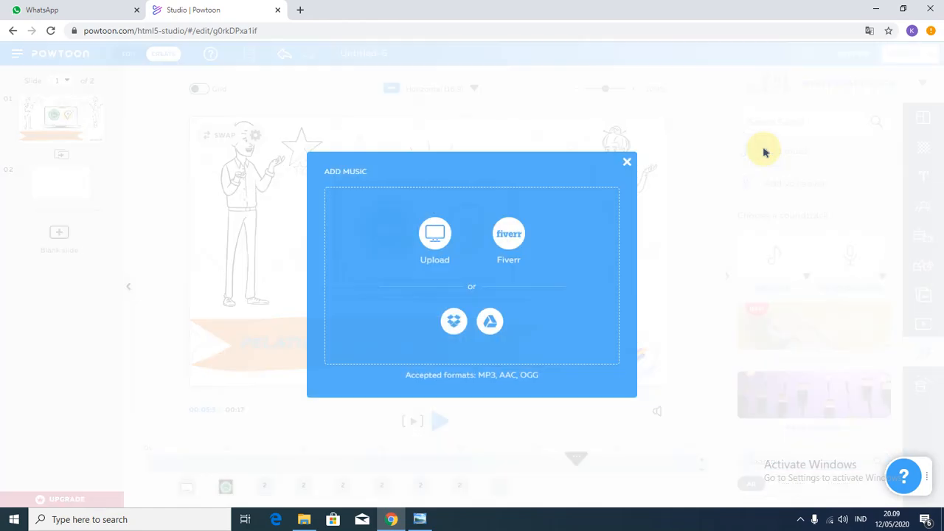
left_click(629, 162)
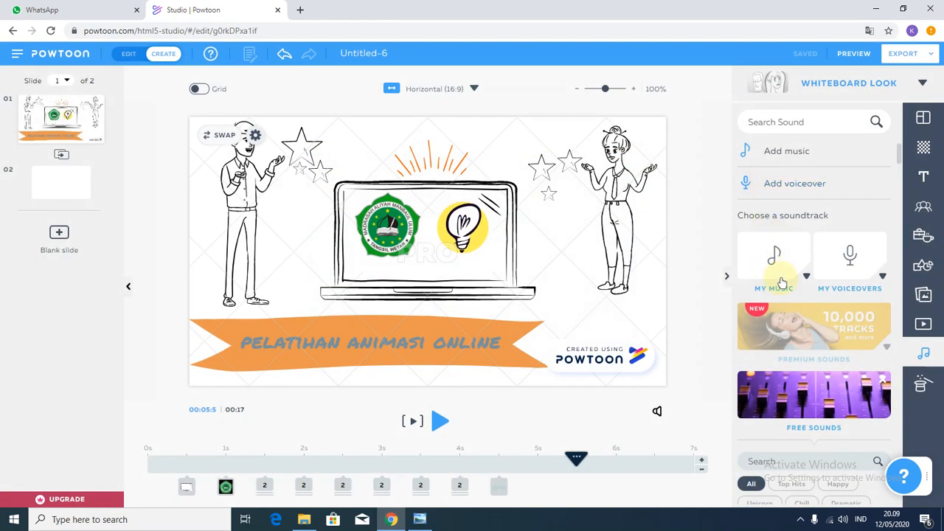
left_click(805, 277)
scroll(787, 307, "down", 1)
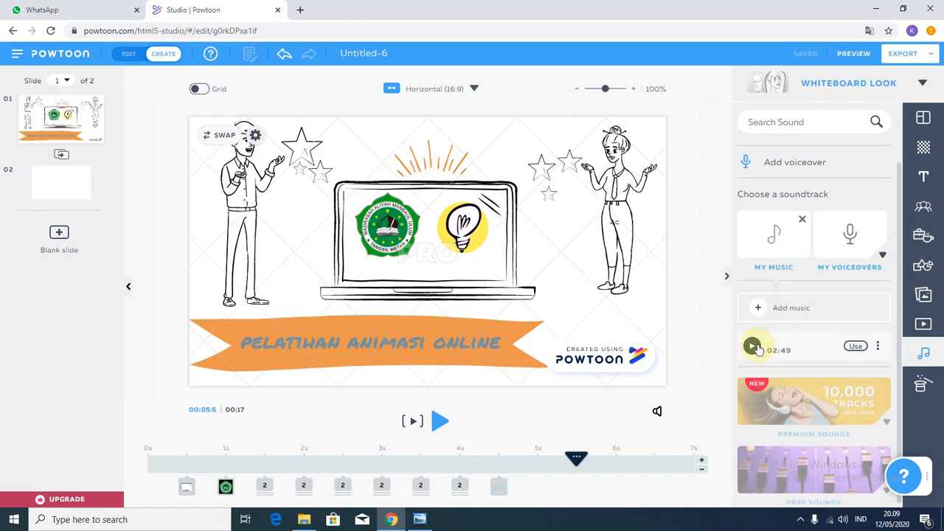
left_click(854, 346)
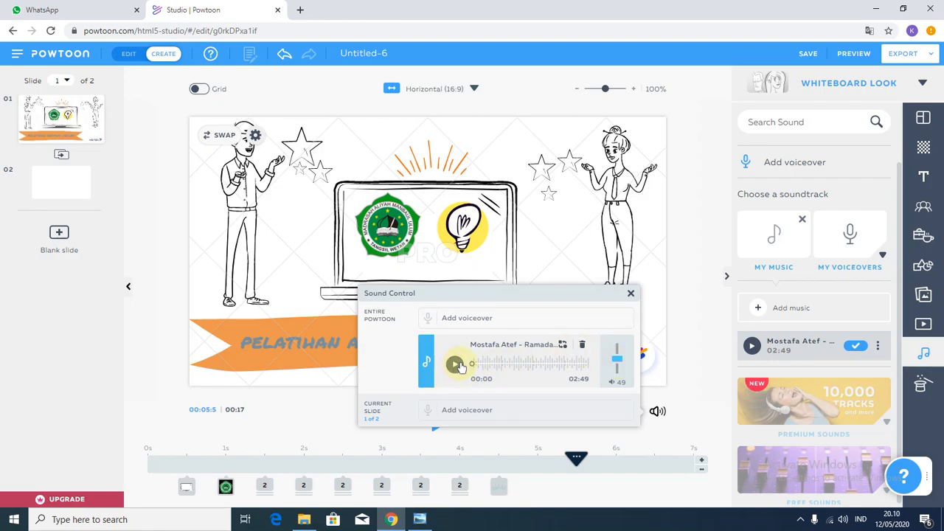
left_click(631, 295)
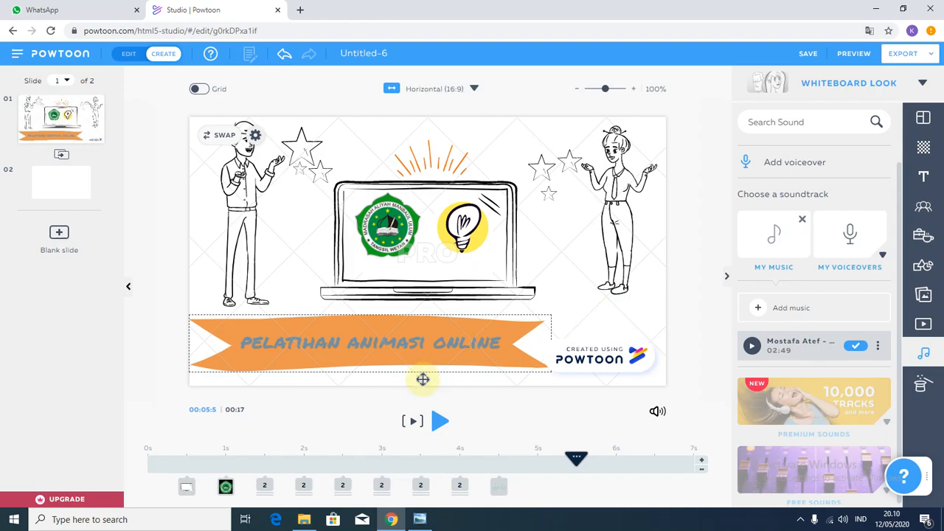
Play the intro slide to check how the animation runs with the background music.
left_click(414, 422)
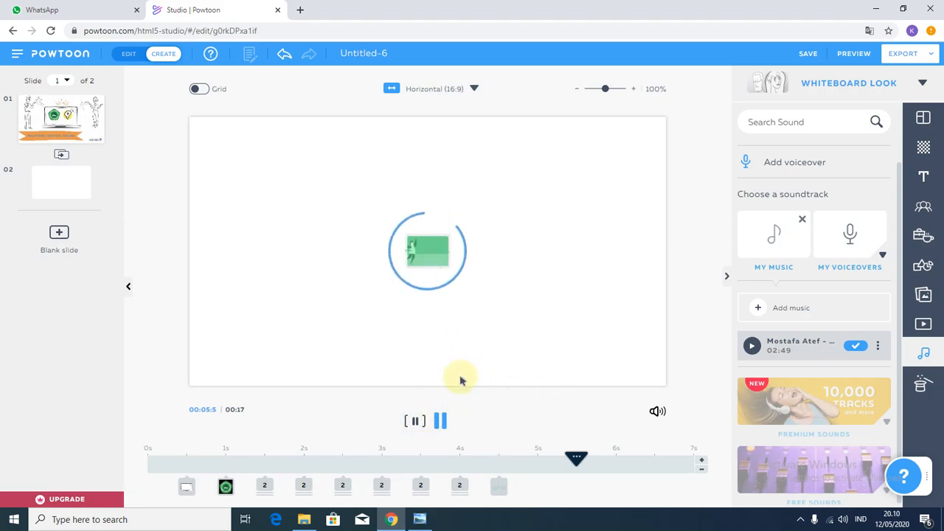
left_click(431, 420)
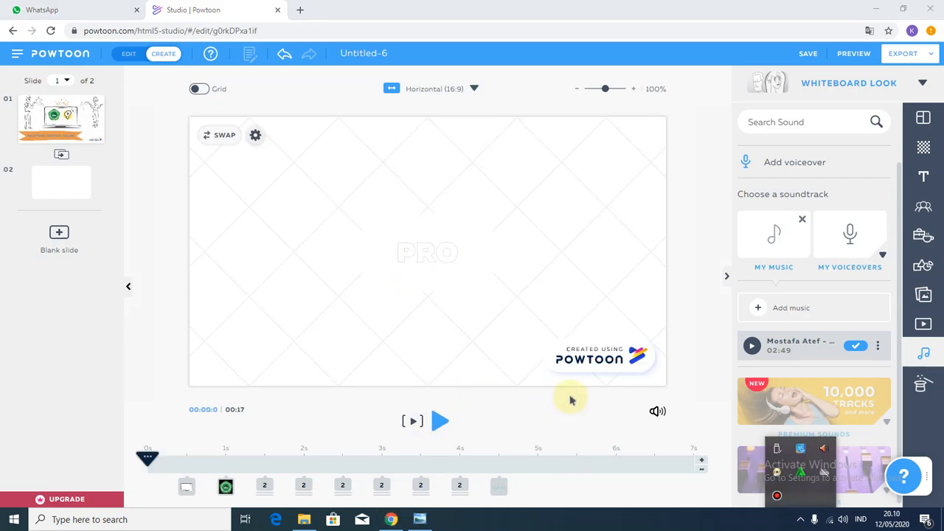
left_click(411, 422)
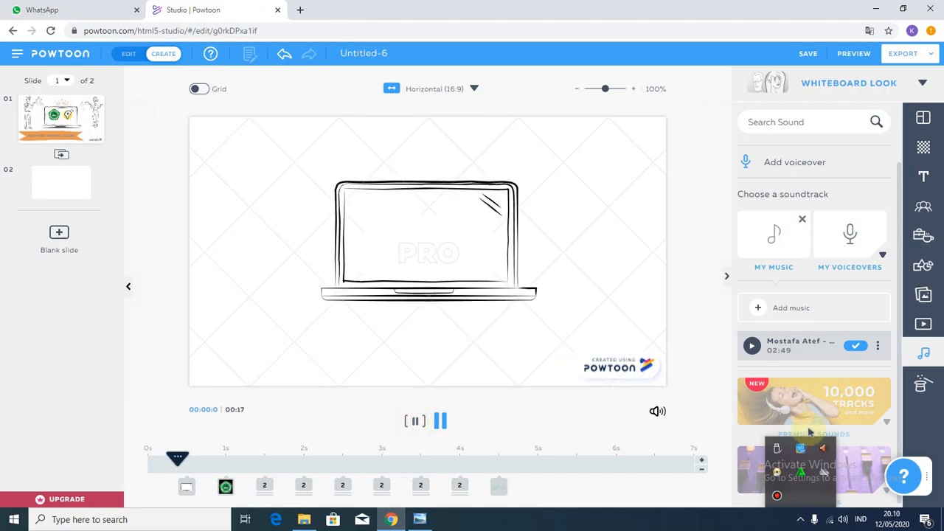
left_click(528, 445)
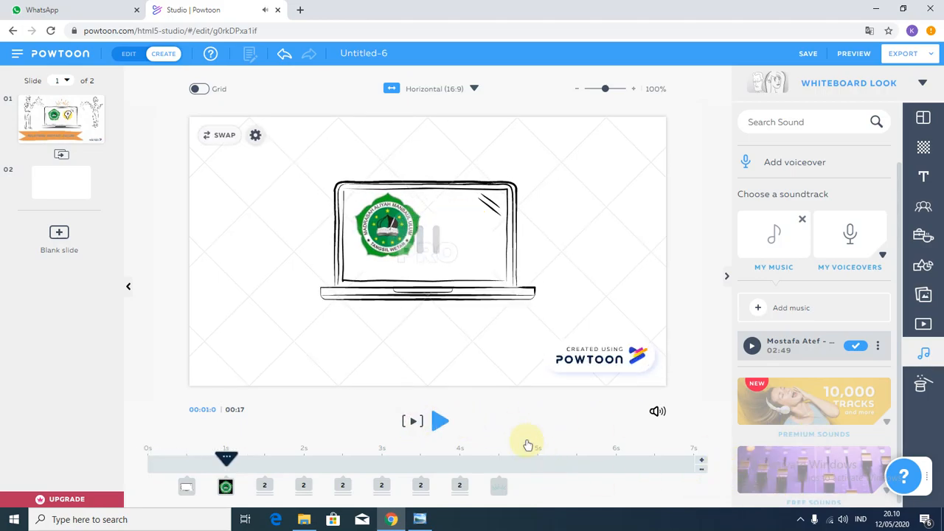
left_click(411, 421)
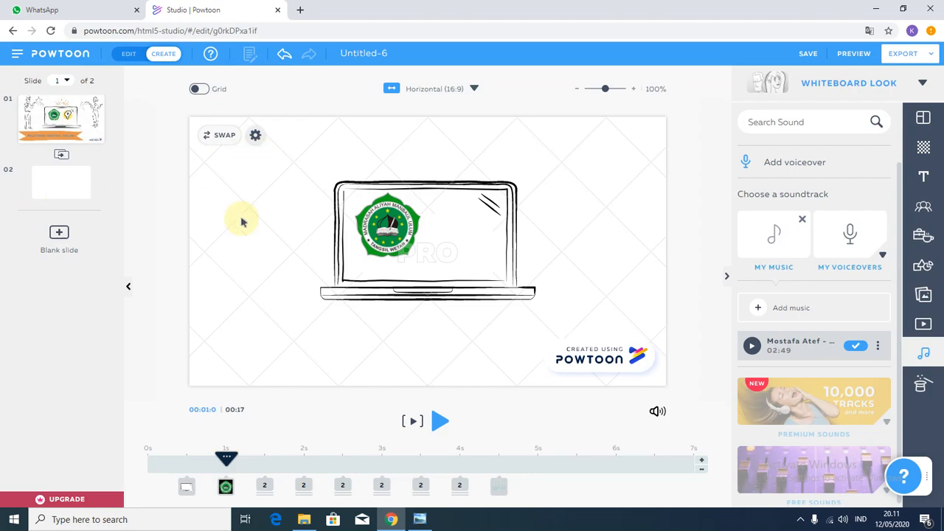
Apply the Intros scene with the brain drawing and "TITLE TEXT" banner to the blank second slide.
left_click(81, 189)
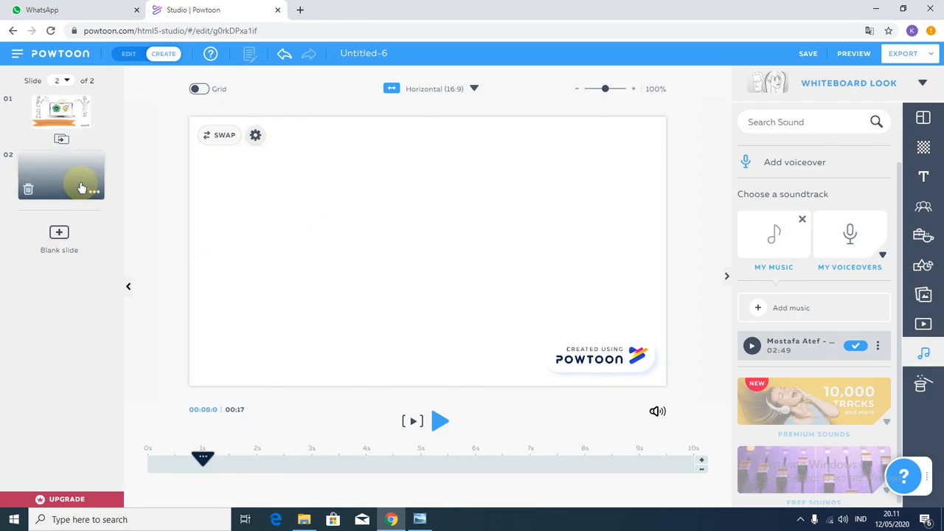
right_click(609, 149)
left_click(924, 119)
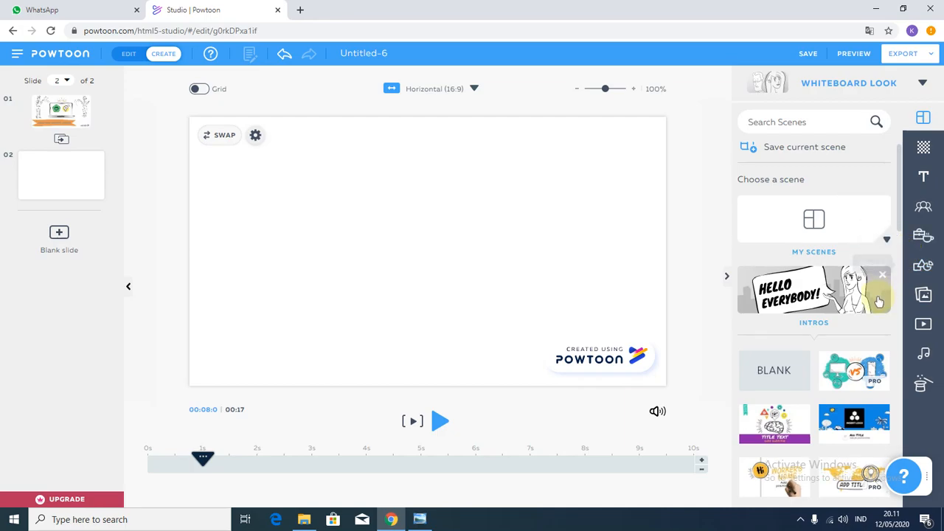
left_click(849, 289)
left_click(881, 150)
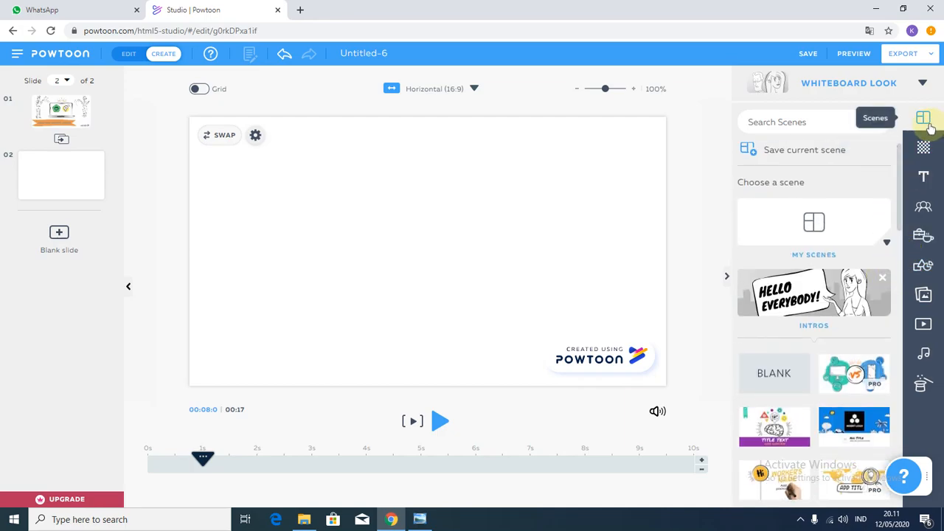
scroll(889, 274, "down", 1)
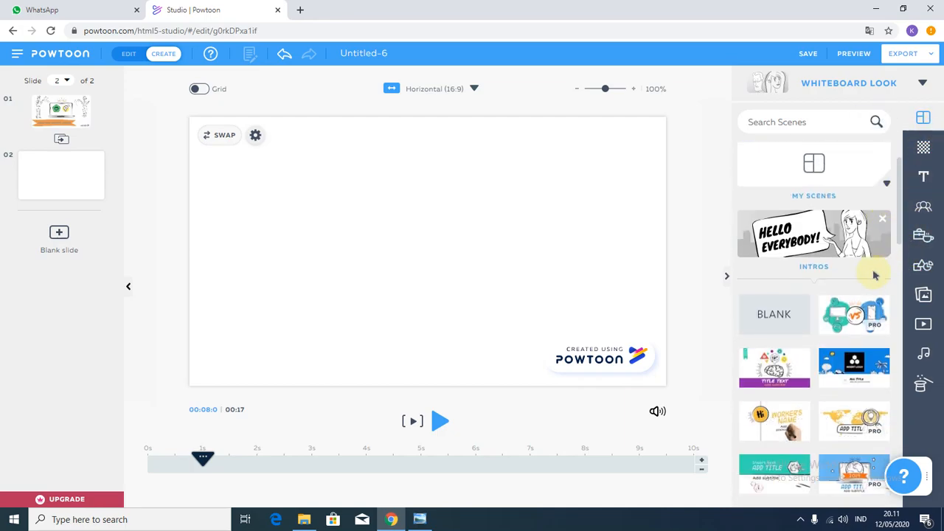
scroll(854, 289, "down", 2)
scroll(855, 289, "down", 2)
scroll(855, 289, "up", 2)
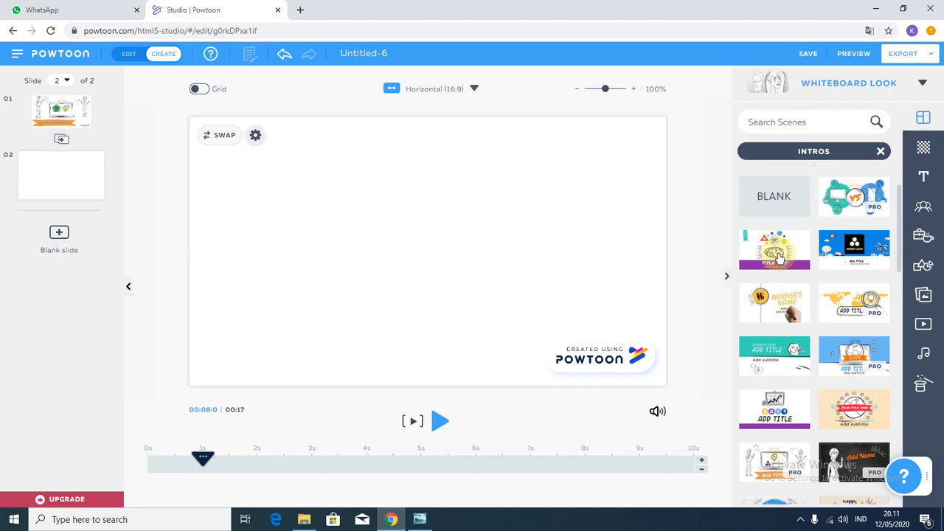
left_click(776, 254)
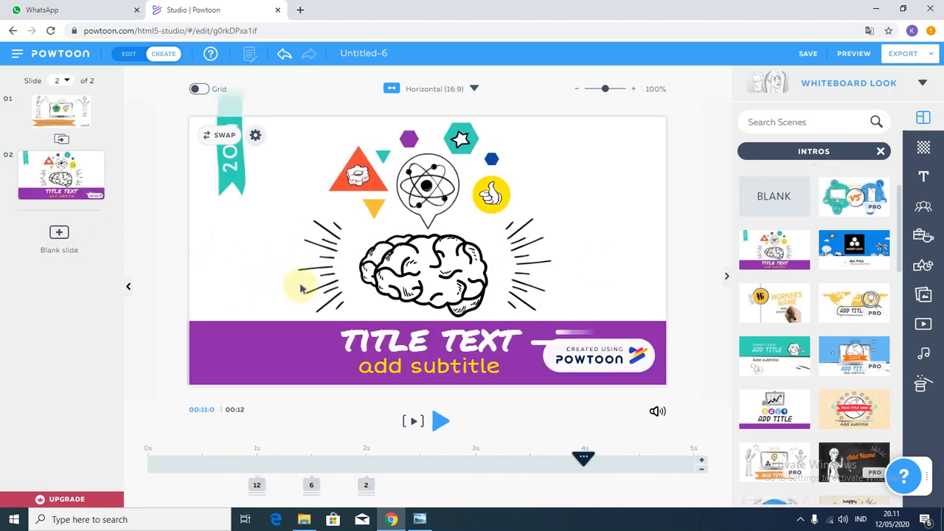
Try the chalkboard "Add Name" scene from Intros on a new third slide, and delete that slide.
left_click(57, 235)
scroll(799, 313, "down", 3)
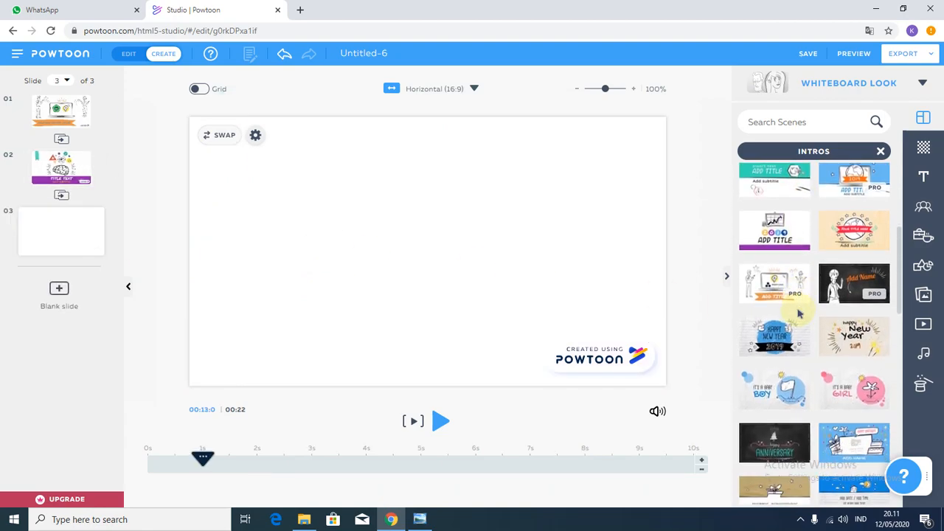
scroll(799, 314, "down", 1)
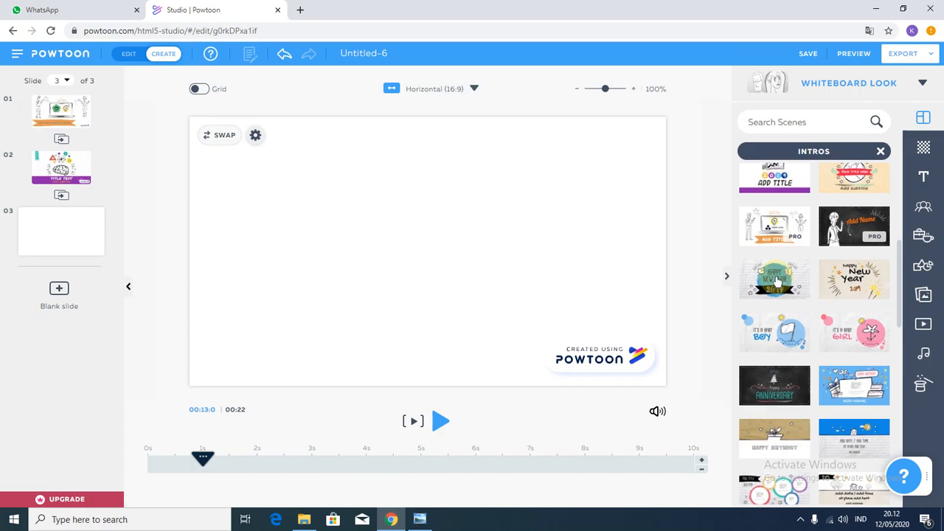
left_click(856, 234)
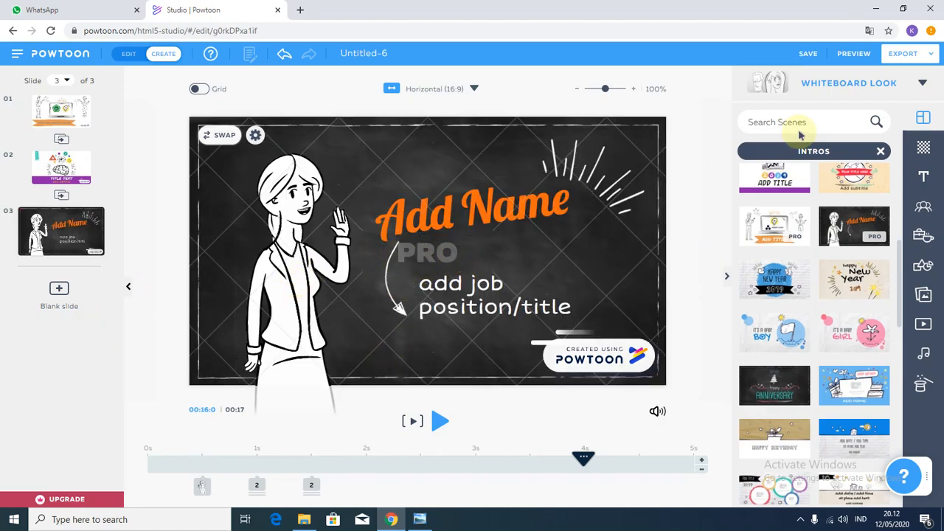
mouse_move(69, 246)
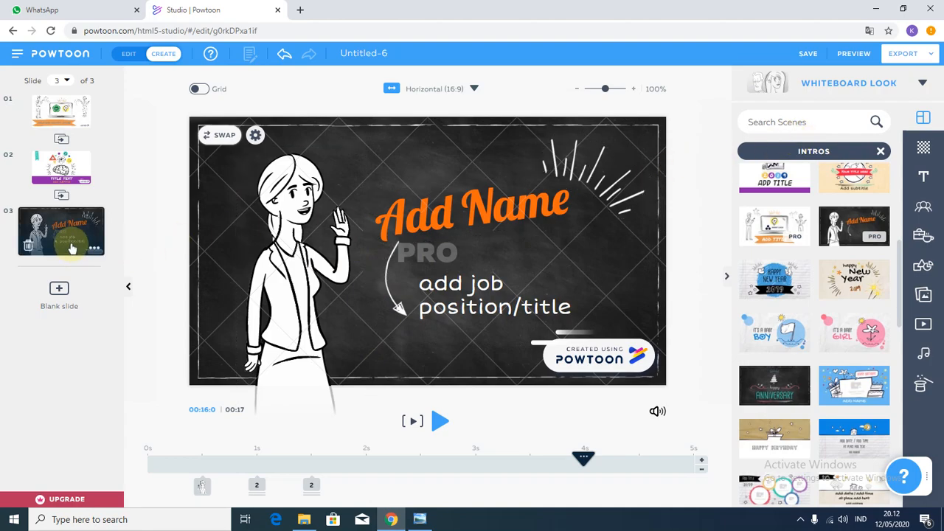
left_click(28, 249)
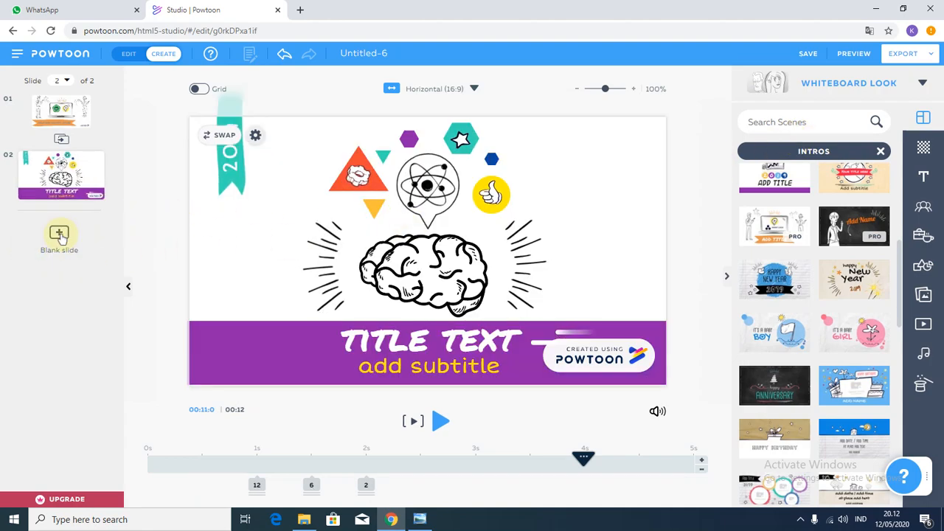
Add a slide with the night-sky house "ADD DATE / ADD TIME" scene from Intros and move it ahead of the brain title slide.
left_click(59, 235)
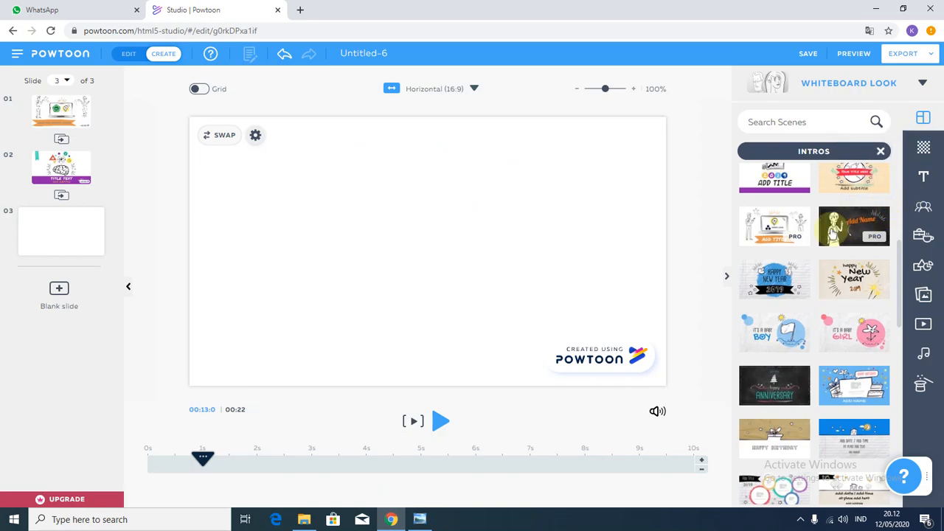
scroll(828, 240, "down", 1)
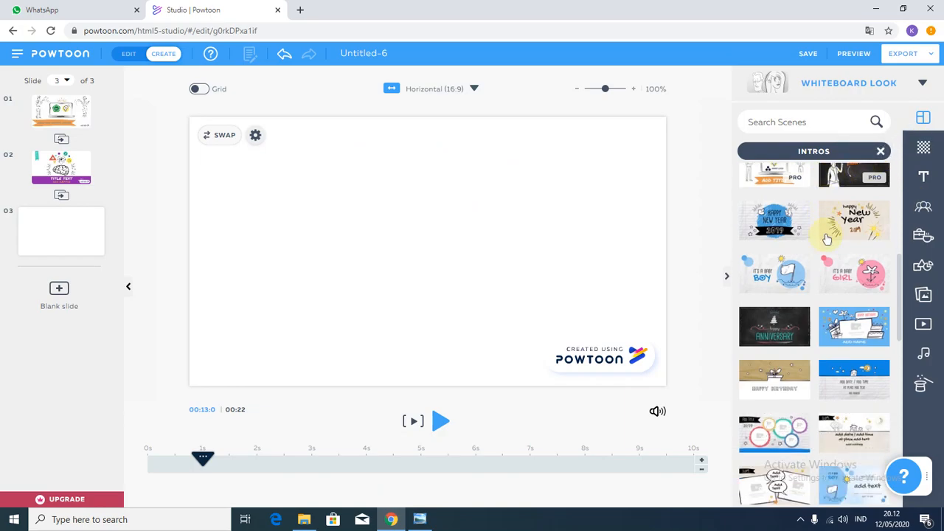
scroll(828, 239, "down", 3)
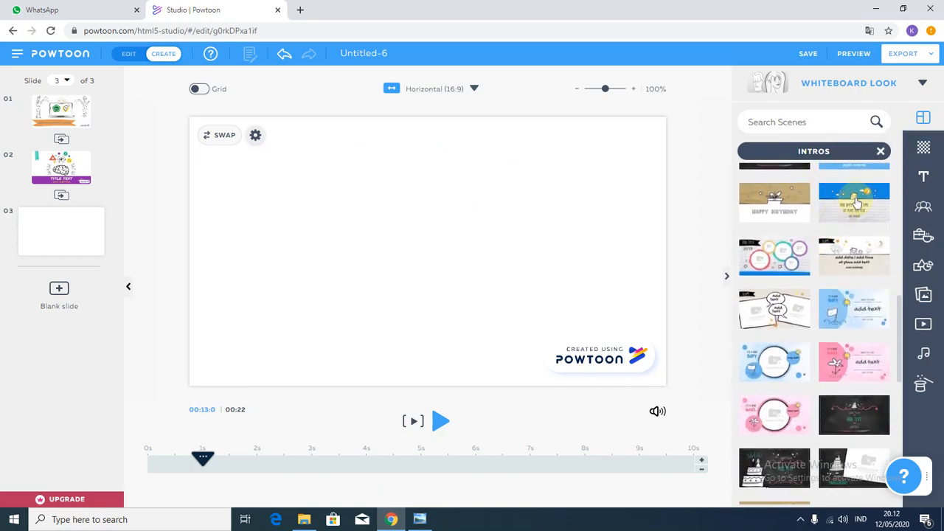
left_click(856, 203)
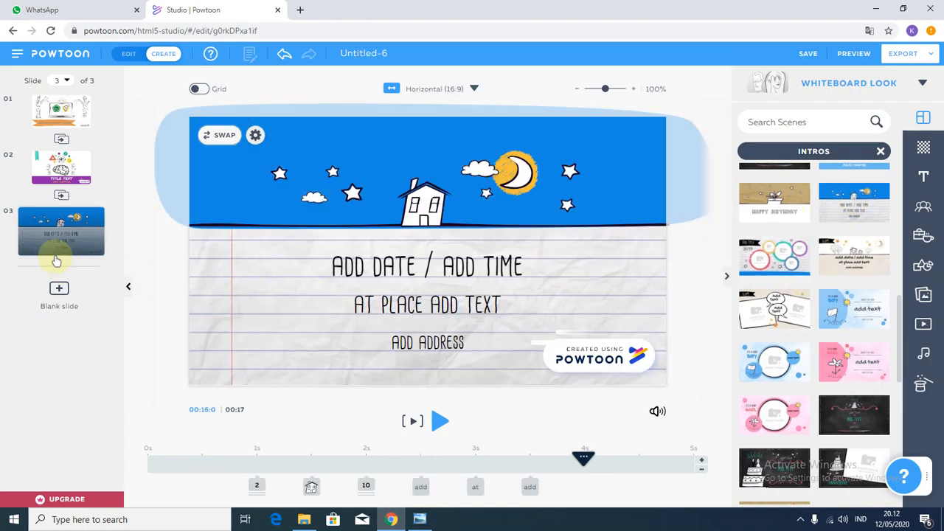
left_click_drag(42, 235, 43, 188)
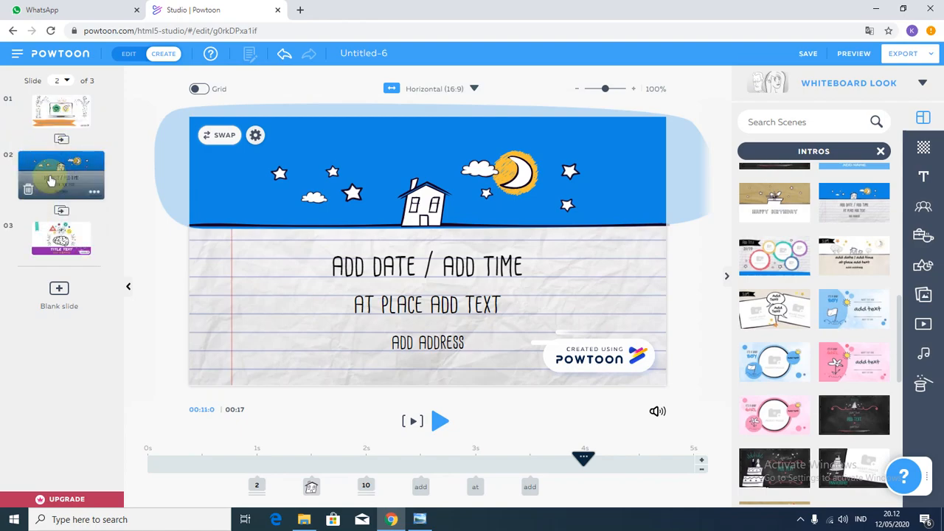
Replace the night-sky slide's three placeholder lines with "KAMIS, 14 MEI 2020", "ONLINE" and "09.00 WIB", and play the slide.
left_click(386, 258)
double_click(403, 259)
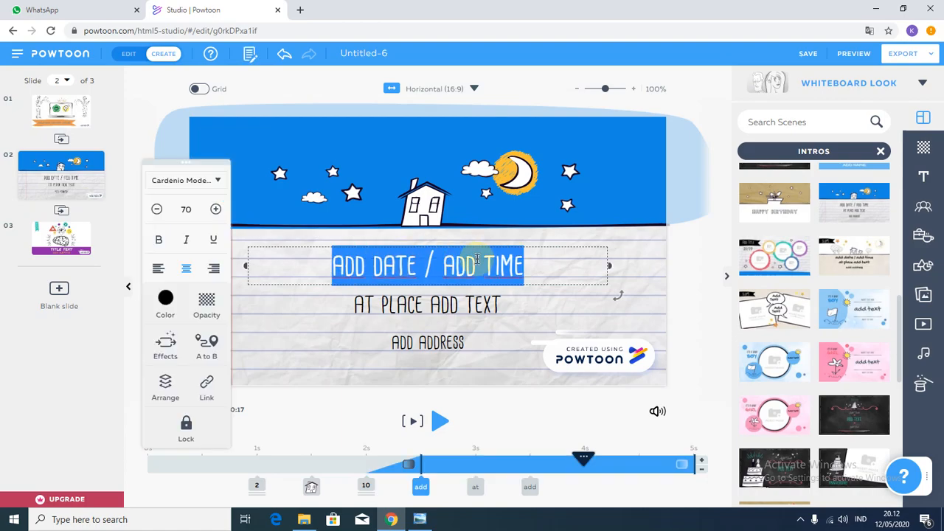
type("KAM")
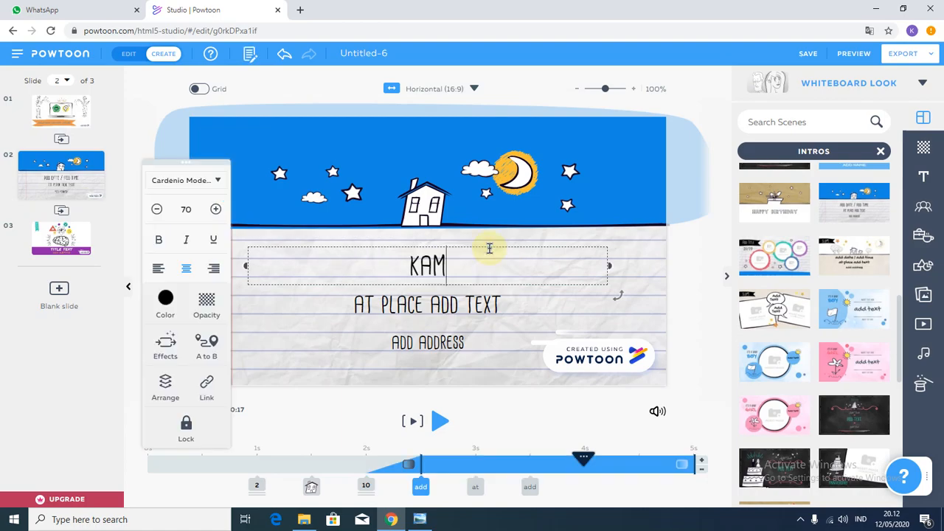
type("I")
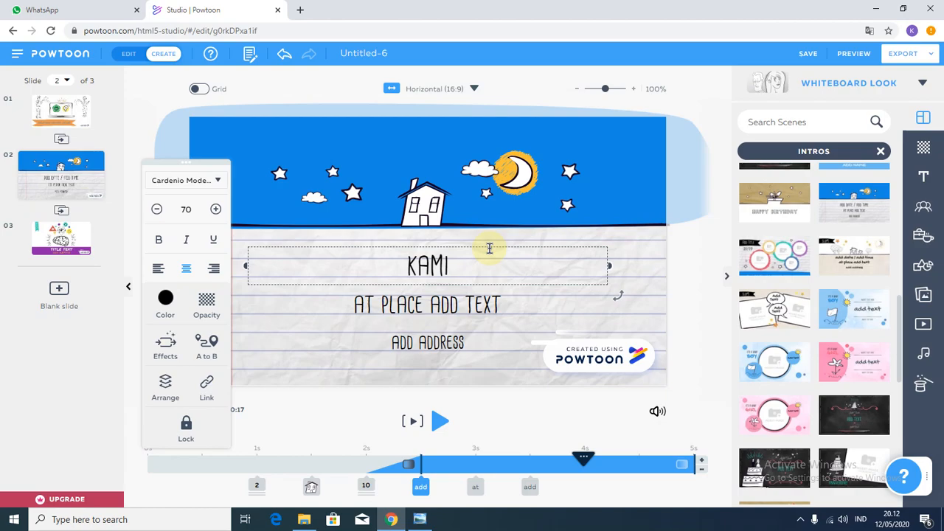
type("S, 14 MEI 2020")
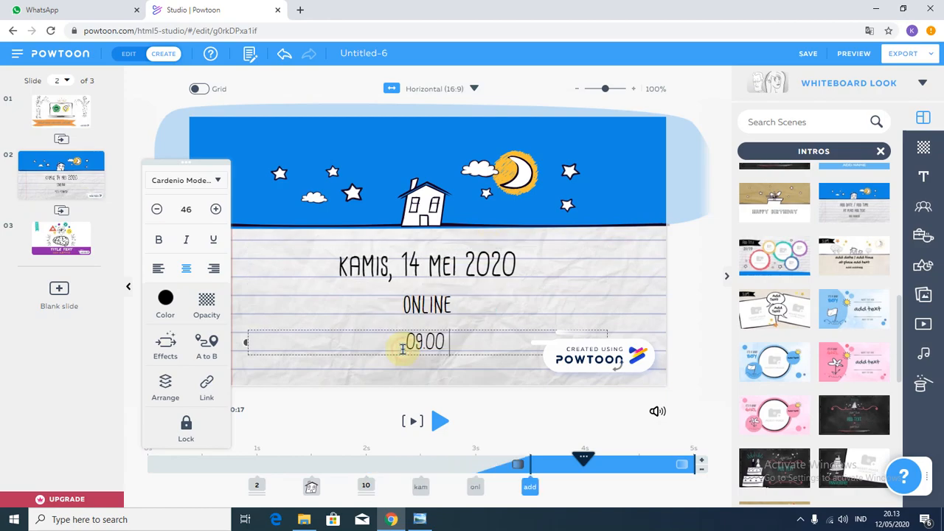
type("WIB")
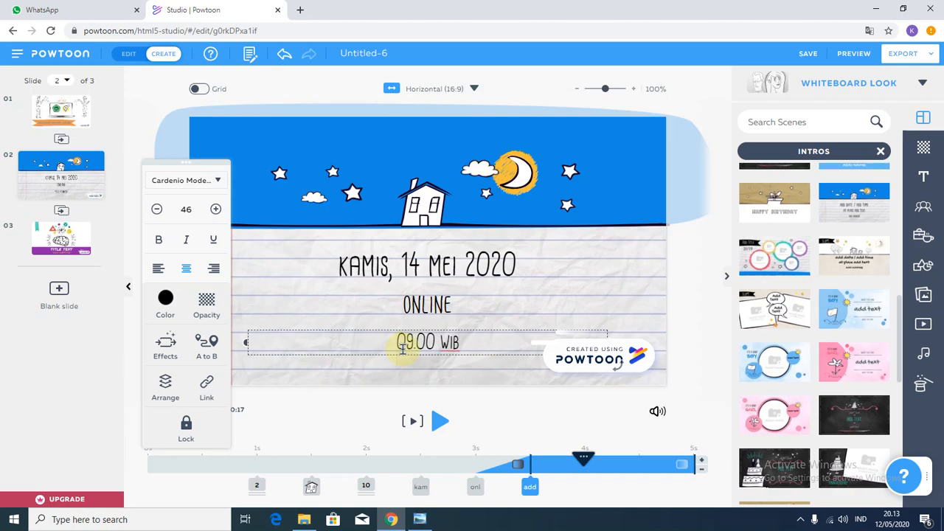
left_click(321, 435)
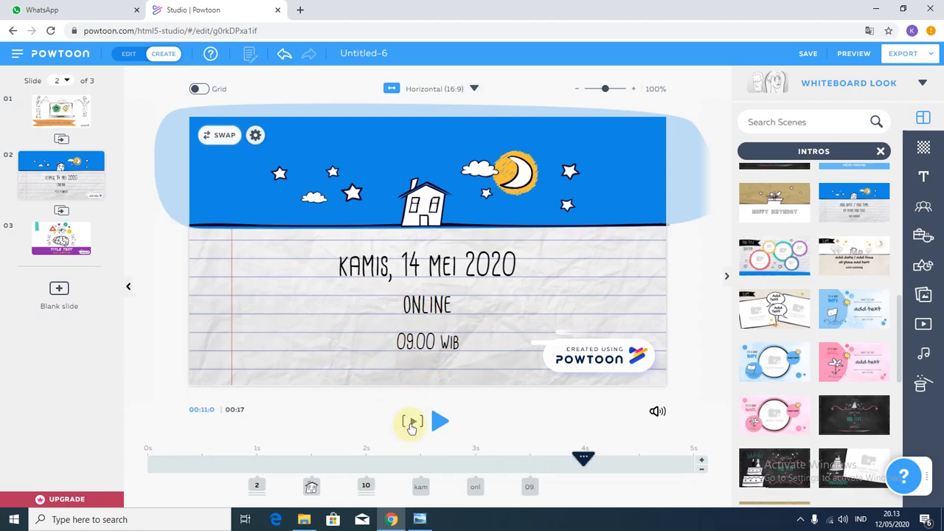
left_click(412, 424)
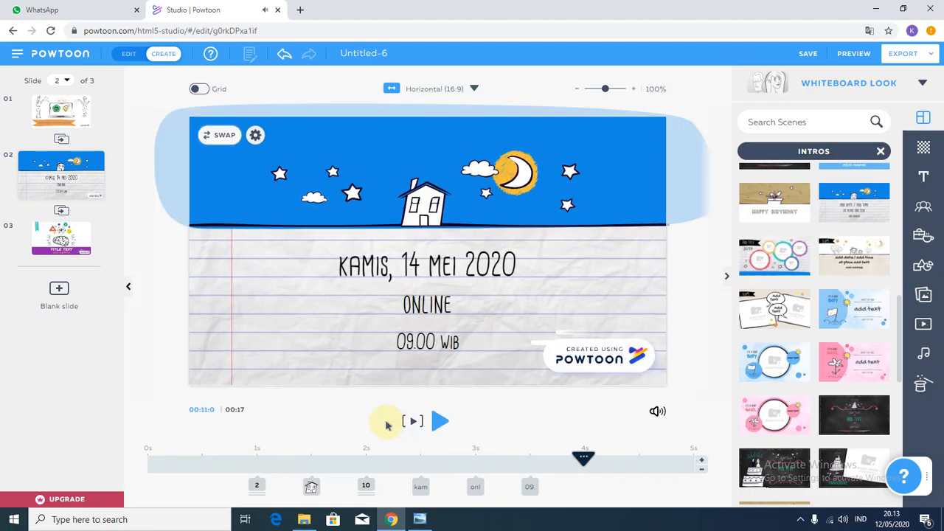
Move the "09.00 WIB" text from the third line to the end of the date line.
left_click(442, 306)
double_click(445, 341)
key("ctrl+c")
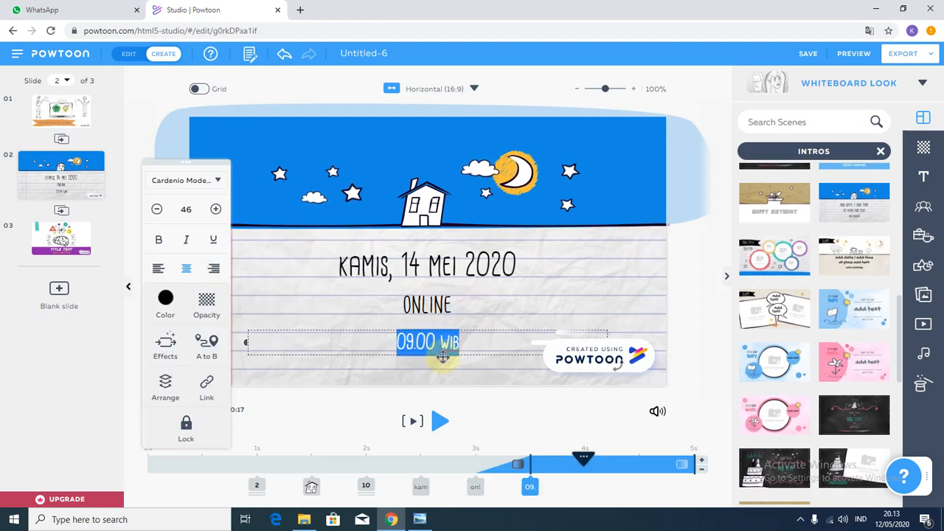
key("BackSpace")
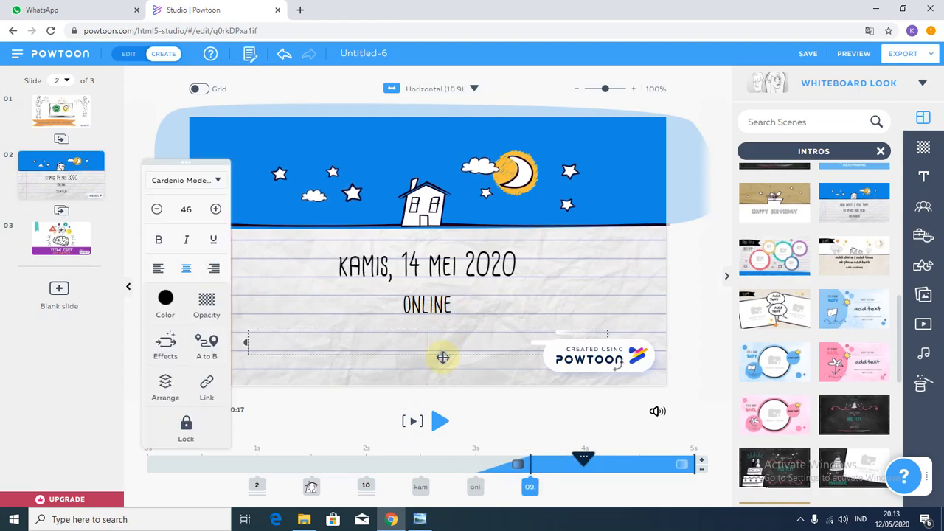
left_click(463, 310)
double_click(474, 305)
left_click(475, 302)
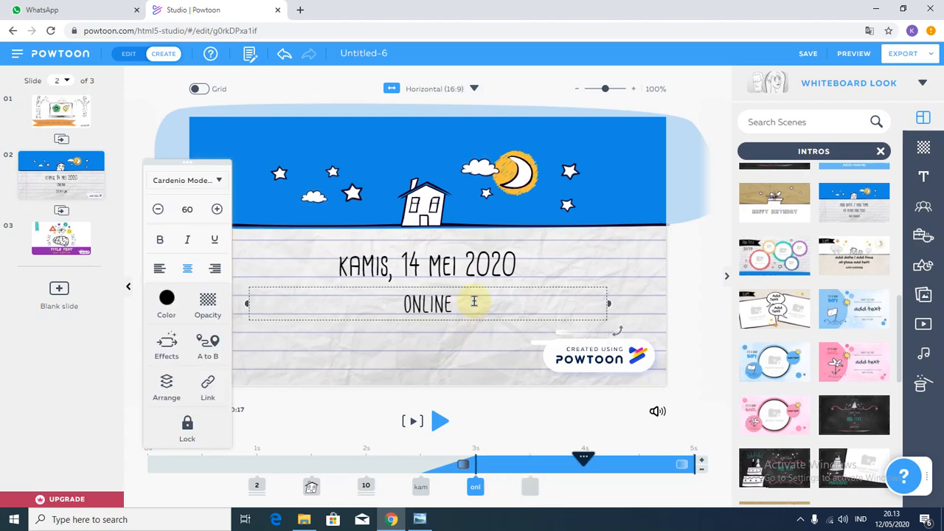
left_click(525, 263)
key("ctrl+v")
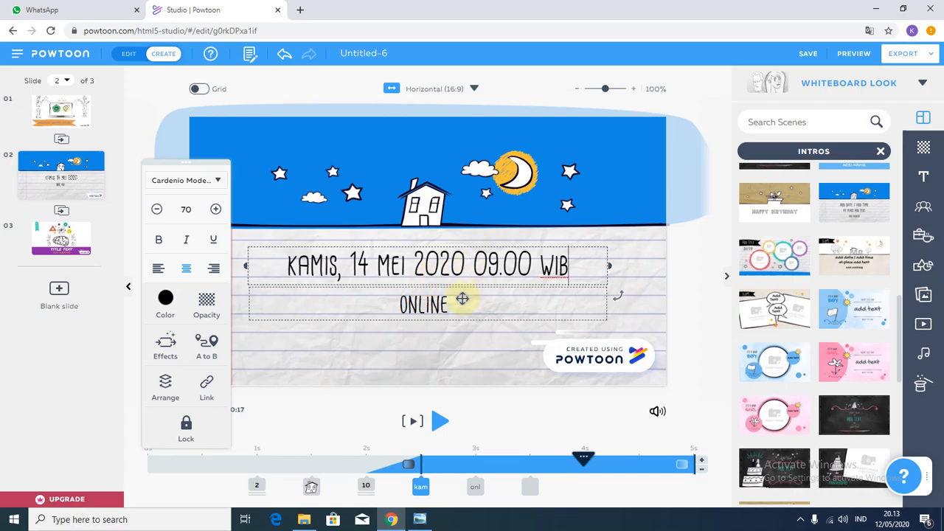
Enter "GELOMBANG 2" in the empty third text line and play the slide.
left_click(426, 343)
left_click(425, 345)
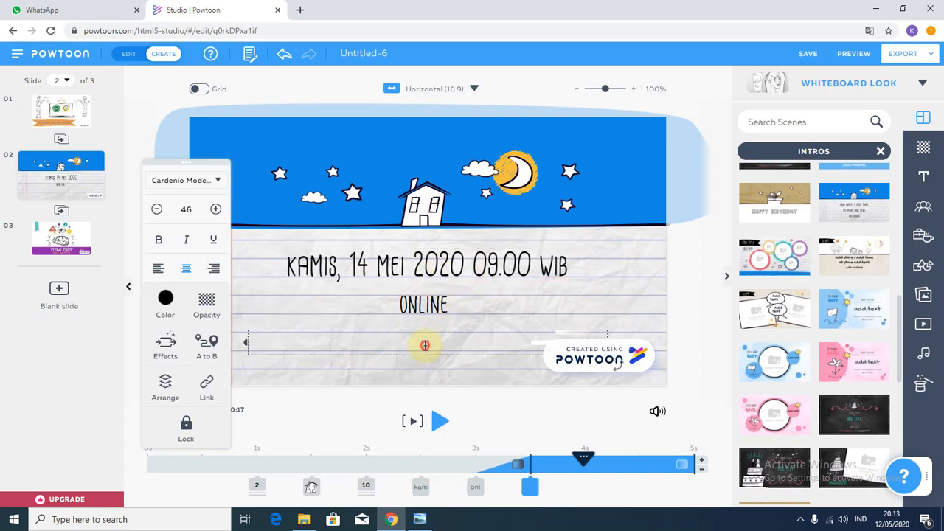
type("GELIMBVA")
key("BackSpace")
key("BackSpace")
key("BackSpace")
key("BackSpace")
type("OMBANG 2")
left_click(483, 413)
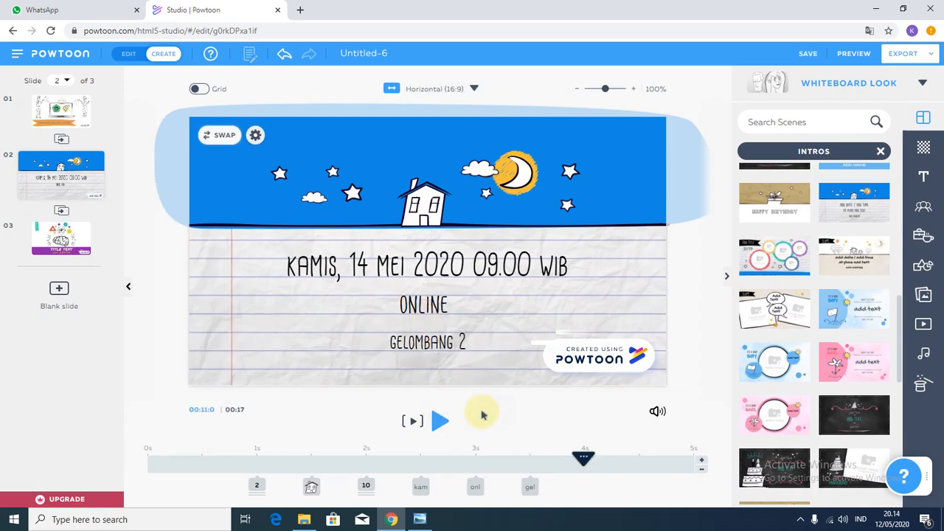
left_click(410, 422)
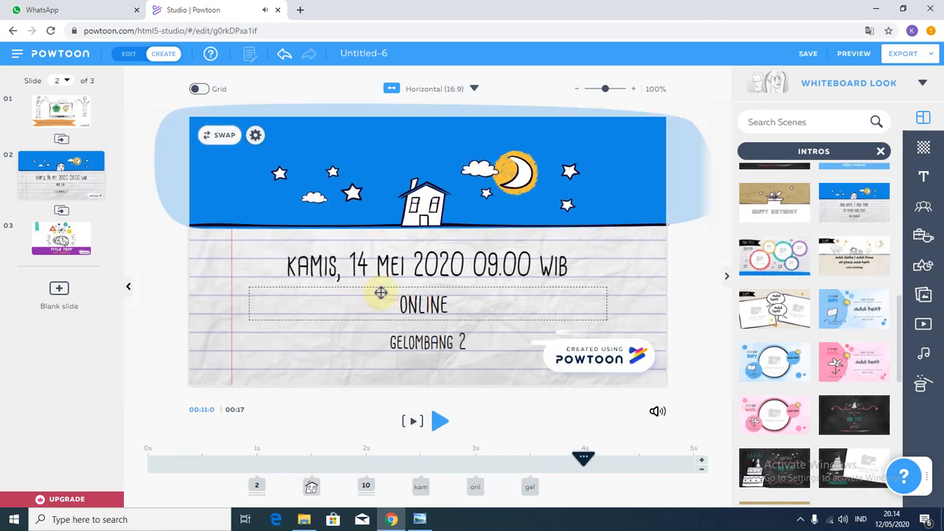
Insert a dash between the date and the time in the night-sky slide's first text line.
left_click(458, 269)
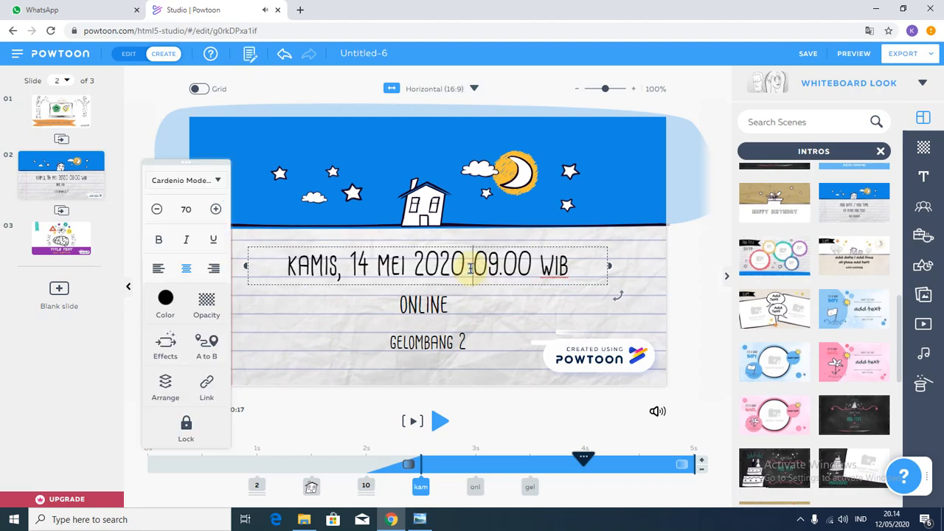
type("-")
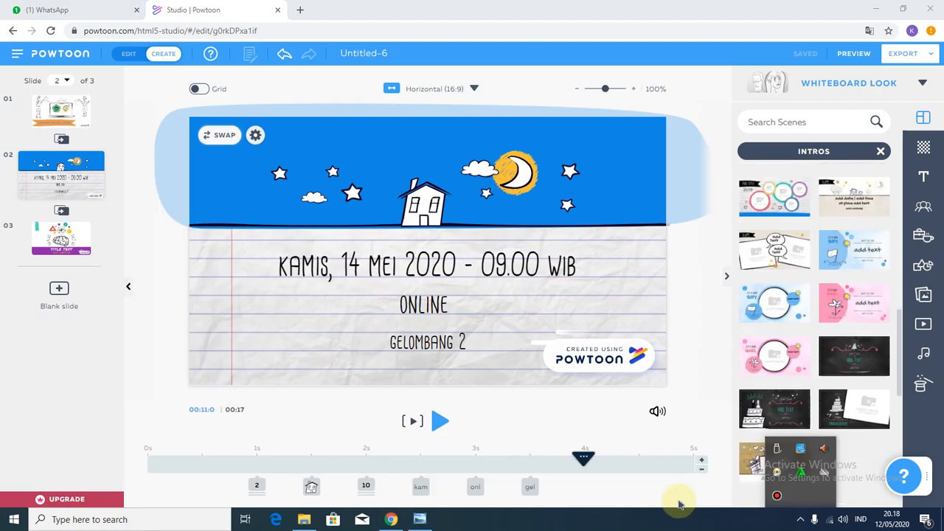
left_click(679, 504)
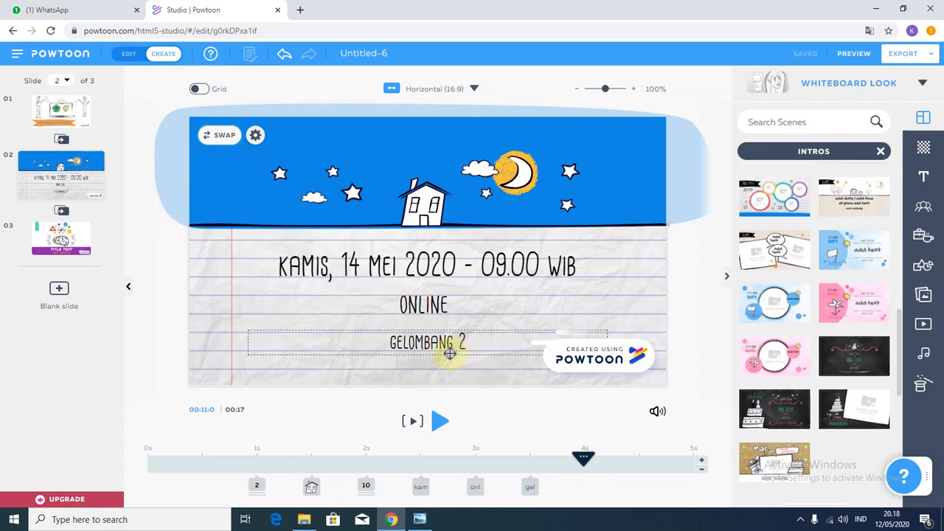
scroll(894, 203, "up", 7)
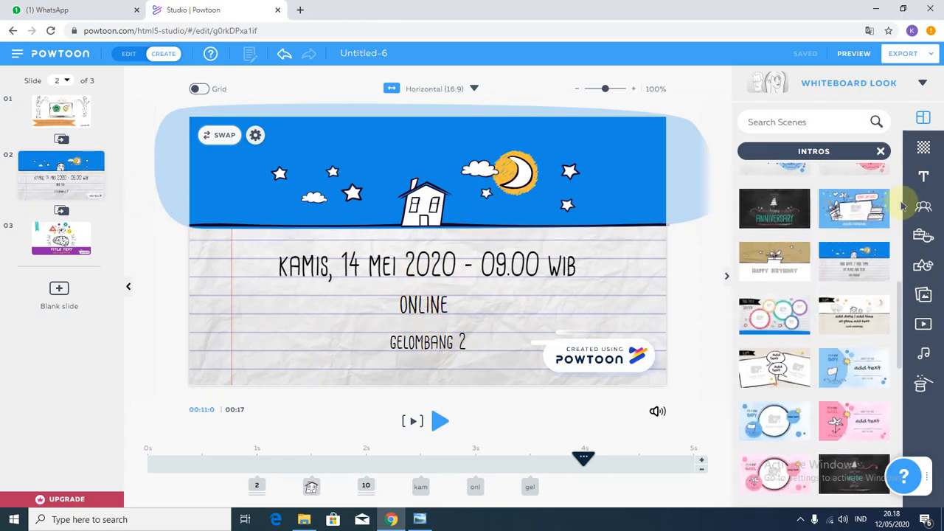
scroll(850, 201, "up", 1)
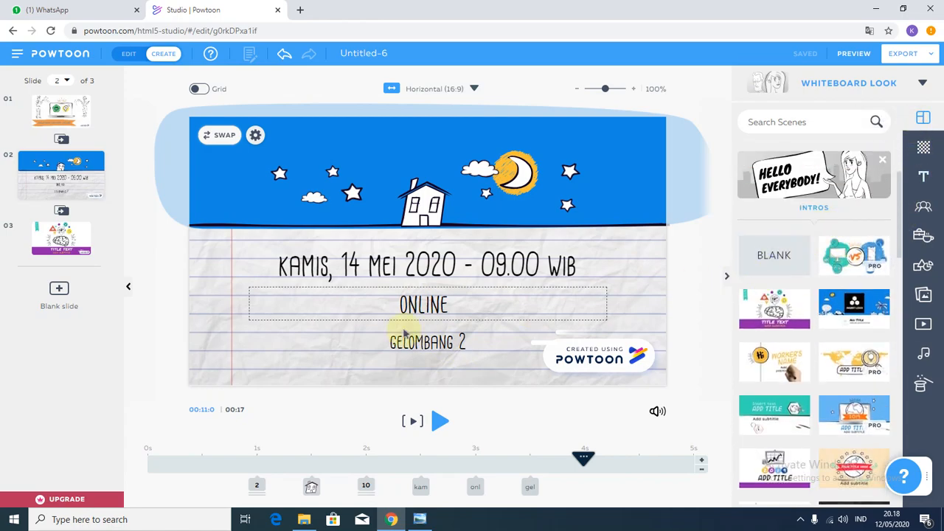
left_click(324, 268)
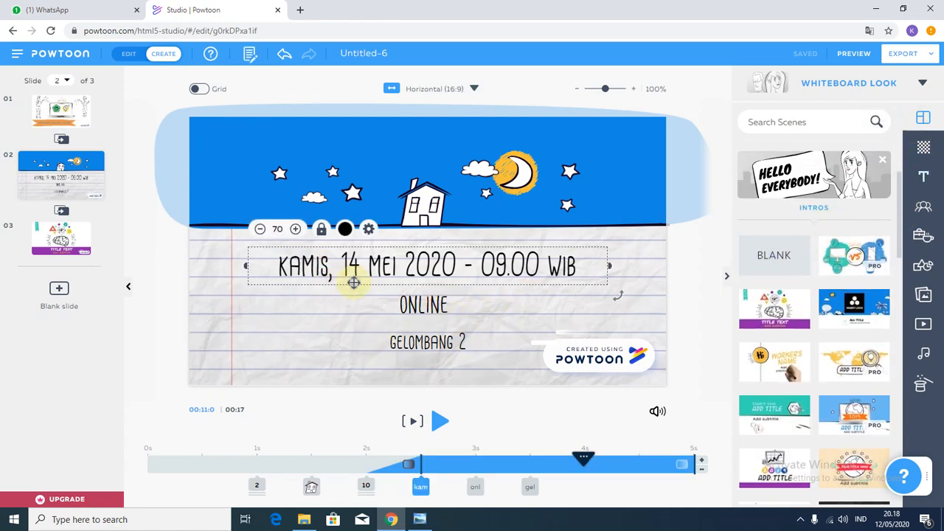
left_click(407, 304)
left_click(425, 341)
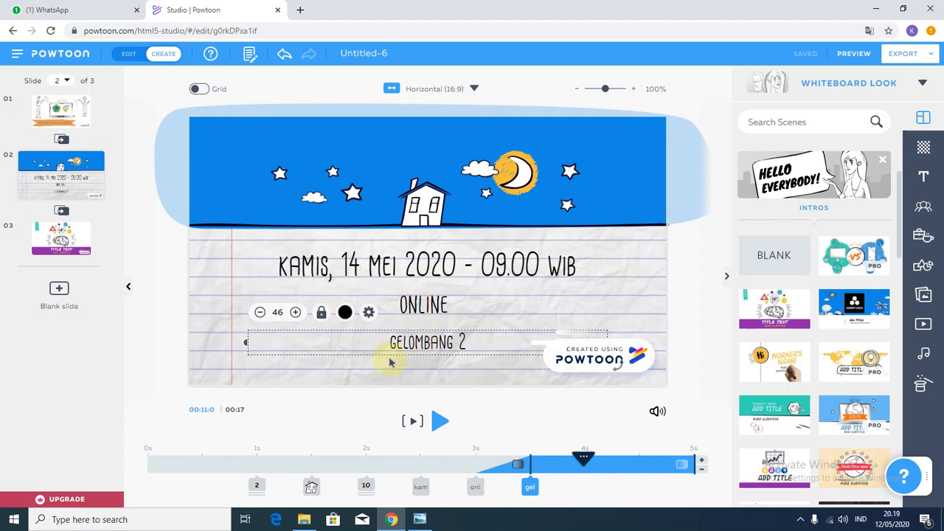
Open the brain title slide and look through the transition options between the first and second slides.
left_click(61, 240)
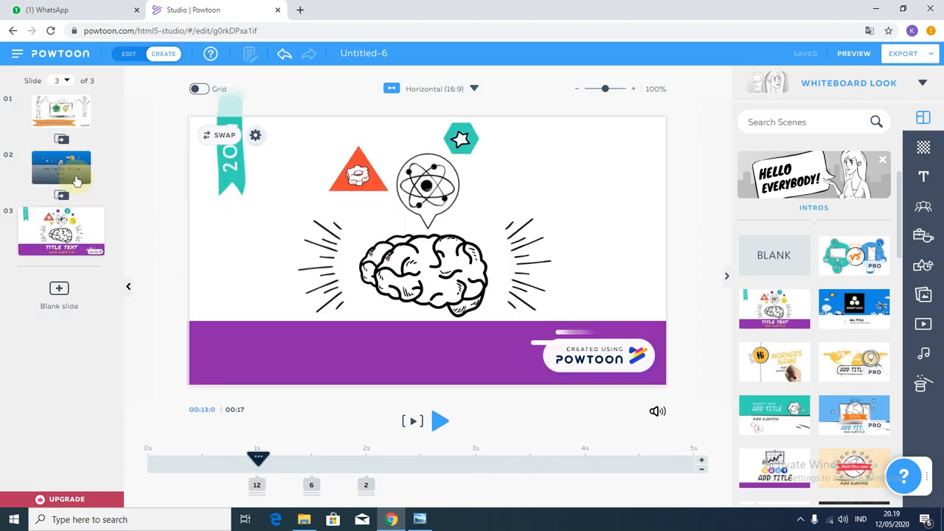
left_click(78, 178)
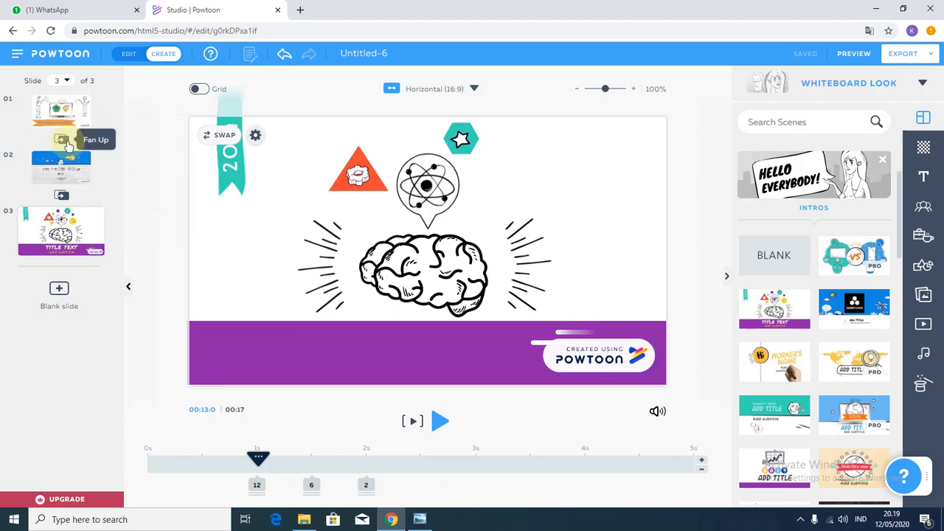
left_click(65, 143)
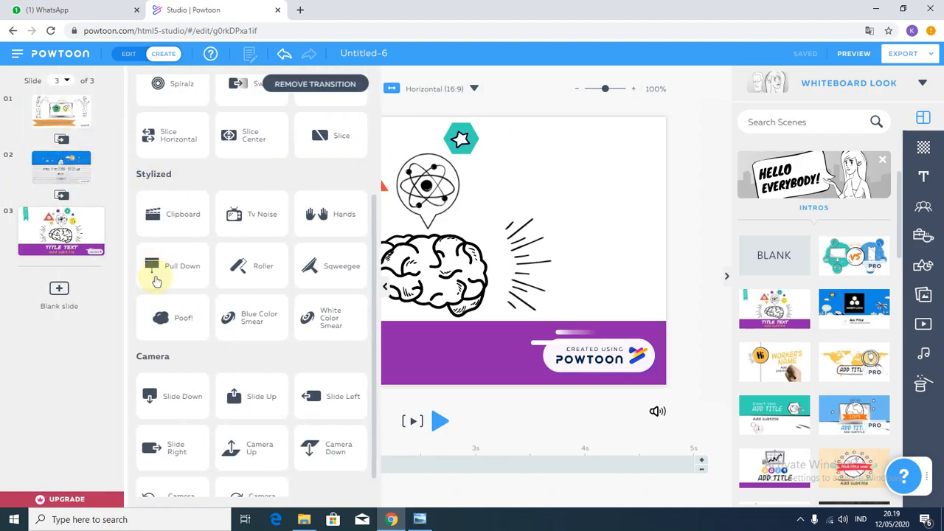
left_click(76, 367)
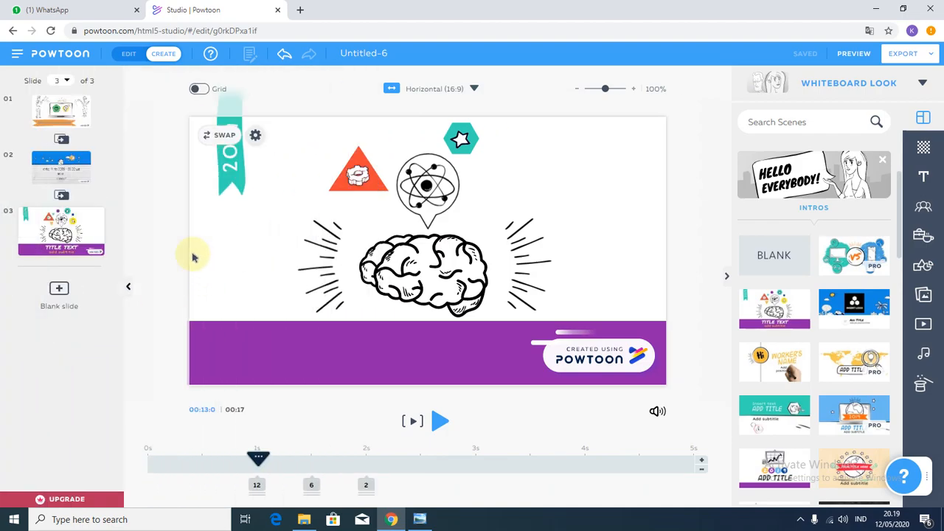
left_click(428, 243)
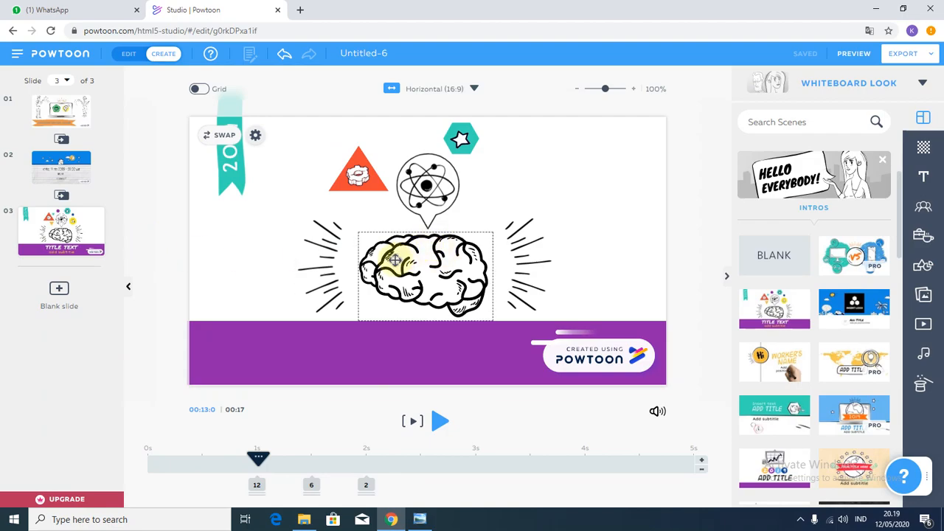
Add a blank fourth slide and apply the "WELL DONE!" scene with title and subtitle from the Specifics scenes.
scroll(843, 308, "down", 2)
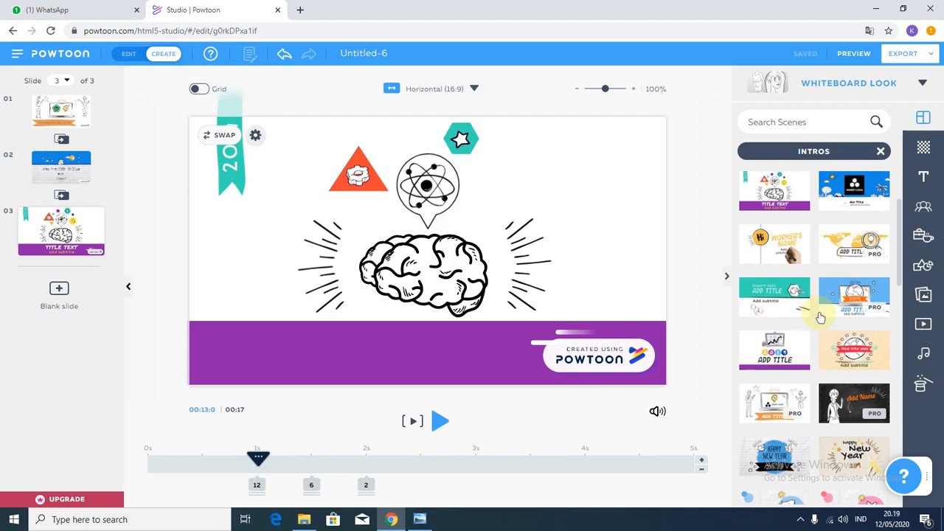
scroll(823, 349, "down", 2)
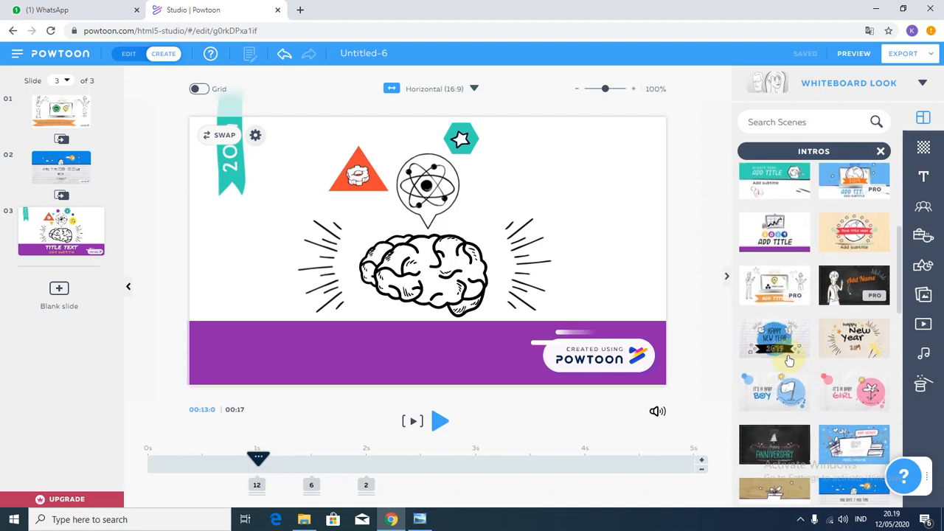
scroll(789, 361, "down", 4)
scroll(784, 324, "down", 8)
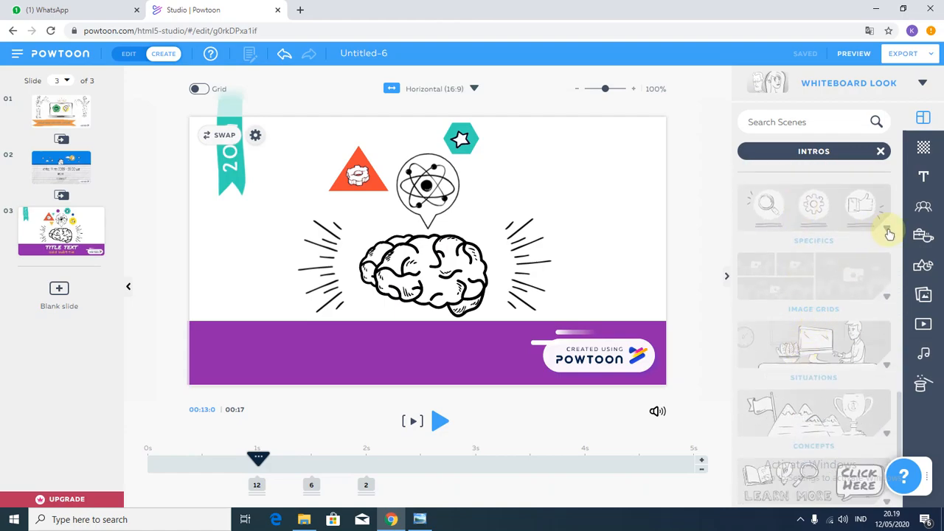
left_click(888, 232)
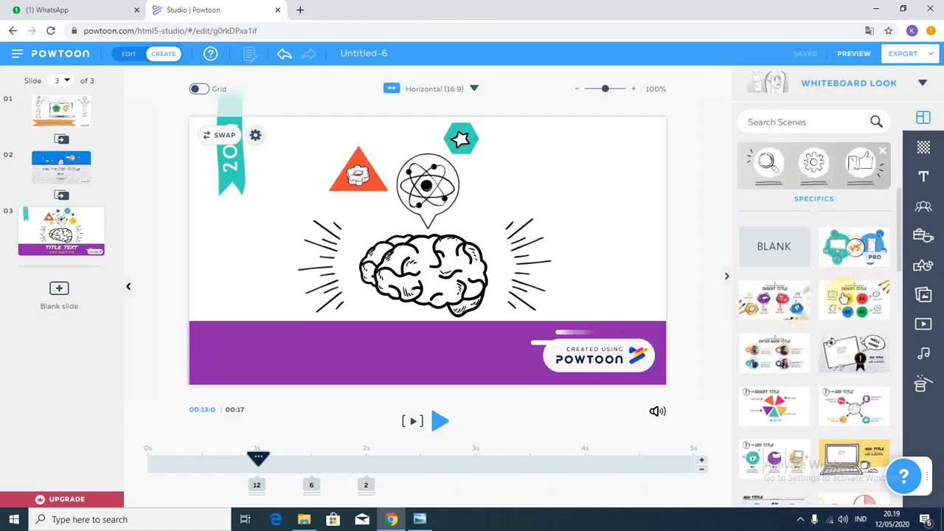
scroll(843, 297, "down", 1)
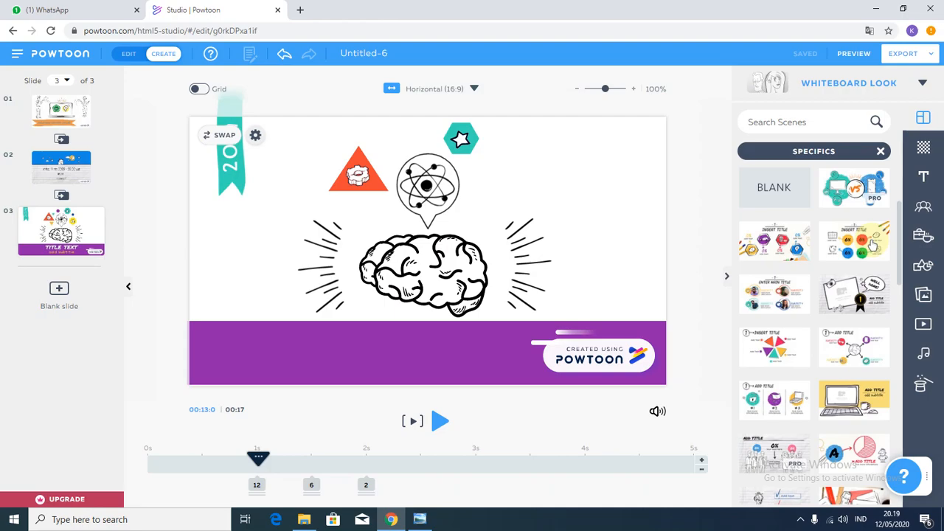
left_click(857, 297)
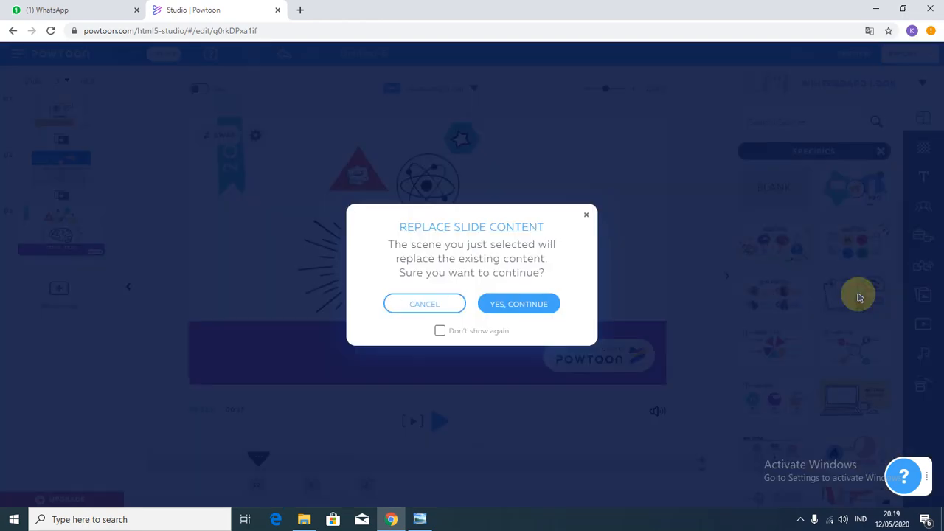
left_click(585, 217)
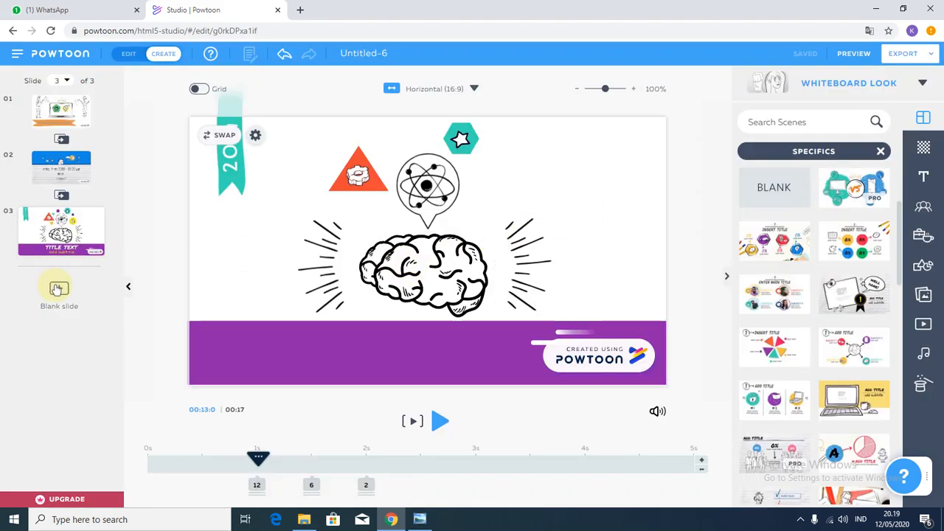
left_click(59, 289)
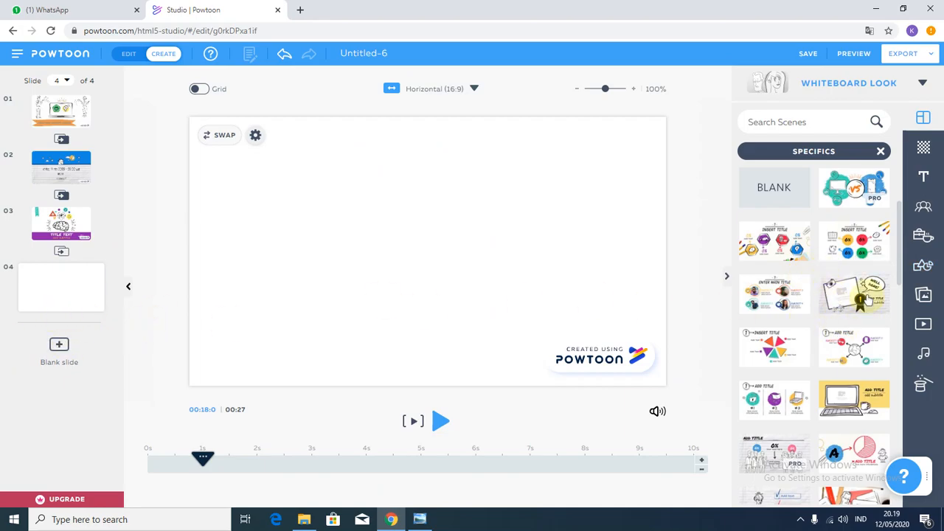
left_click(868, 299)
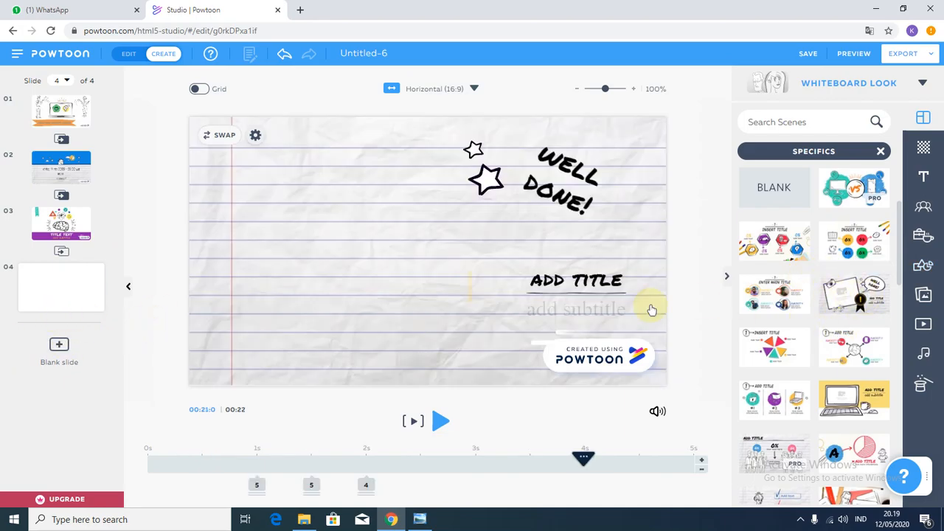
Preview the fourth slide and swap its image placeholder for the green training poster from My Images.
left_click(417, 422)
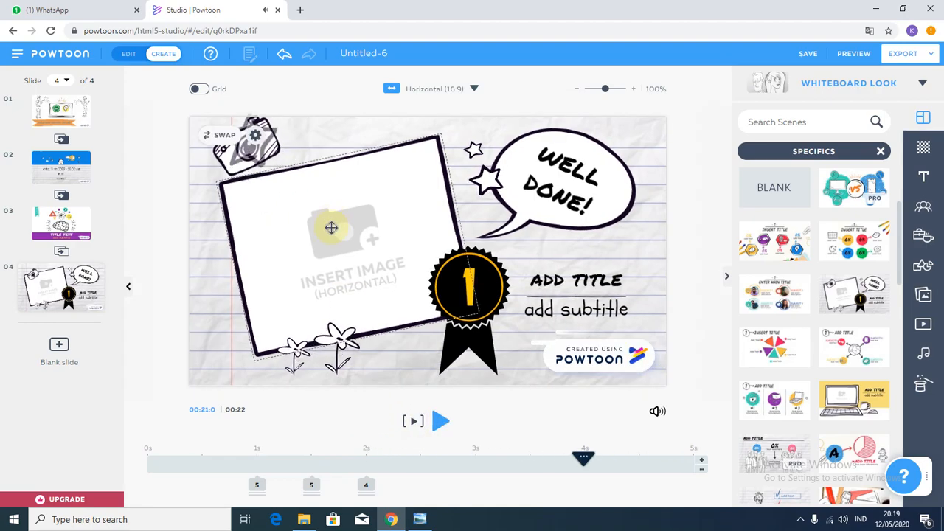
left_click(331, 227)
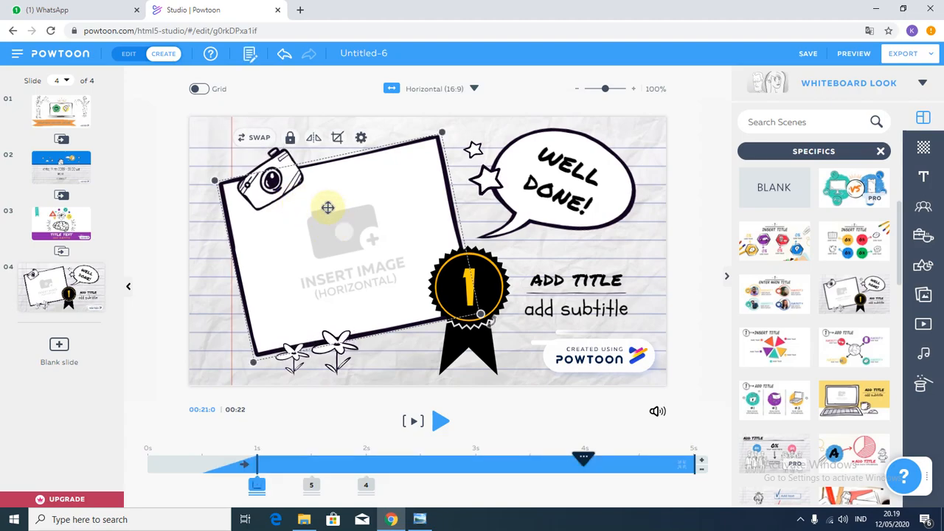
left_click(247, 140)
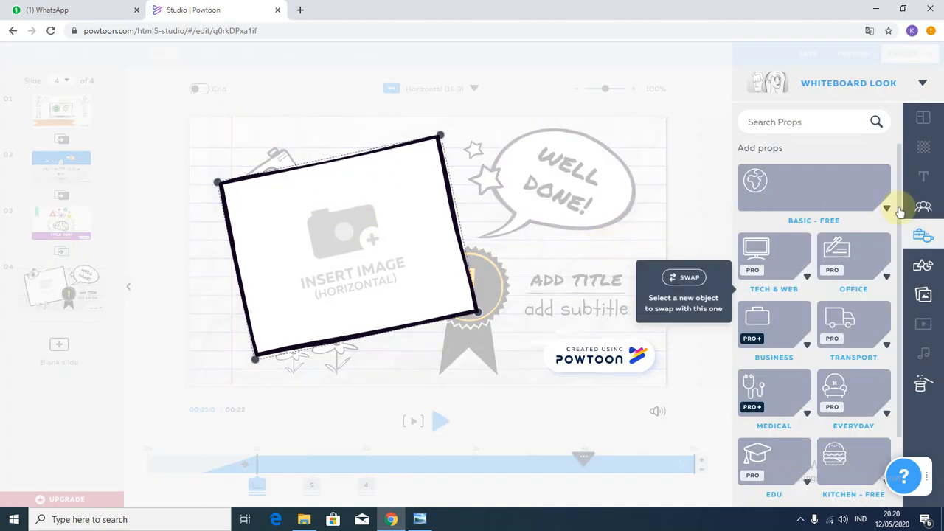
left_click(931, 299)
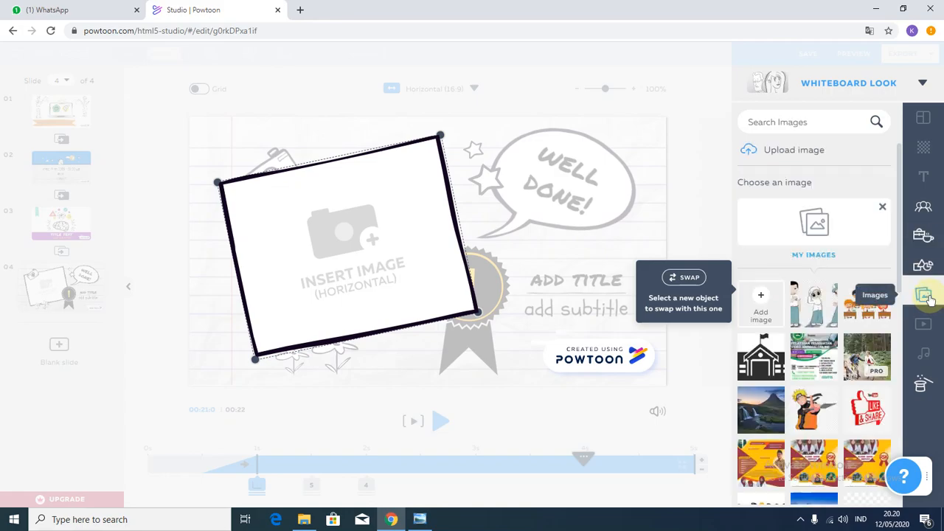
scroll(852, 324, "down", 3)
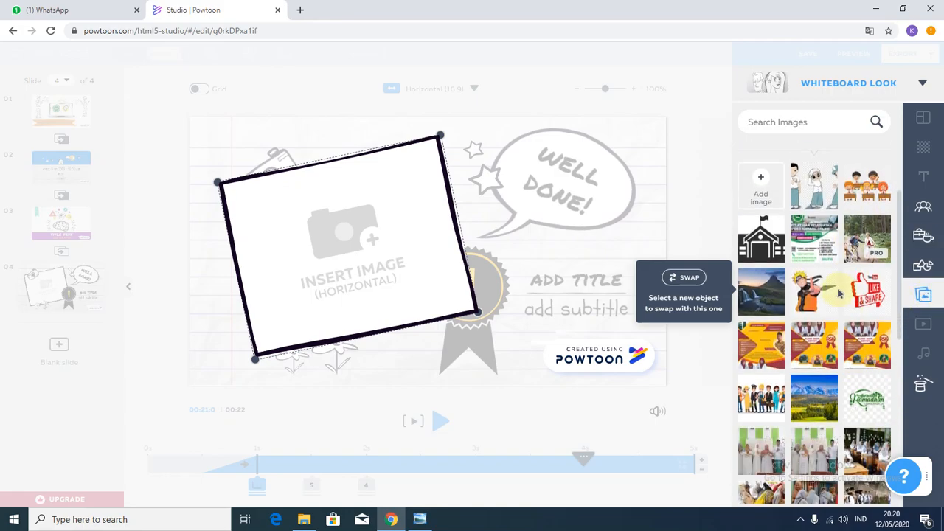
left_click(806, 247)
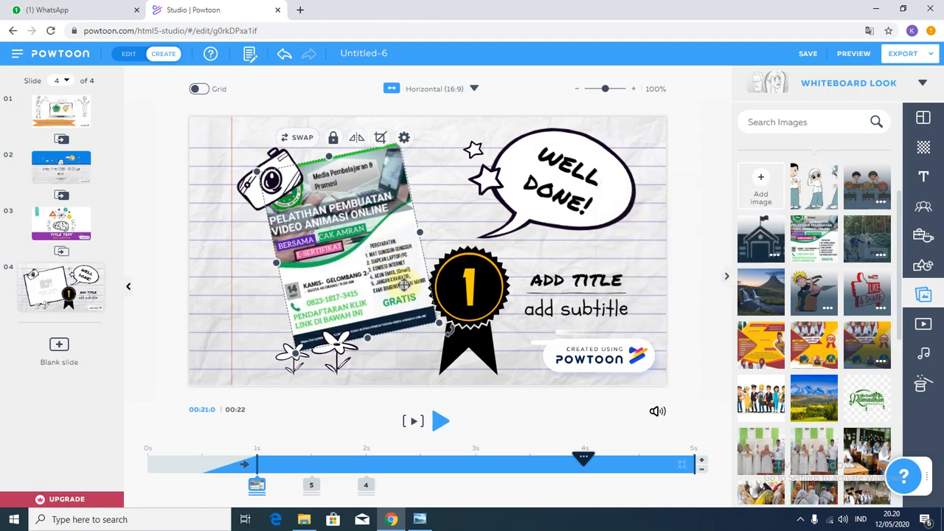
Replace the "ADD TITLE" text on the fourth slide with "SELAMAT".
left_click(568, 203)
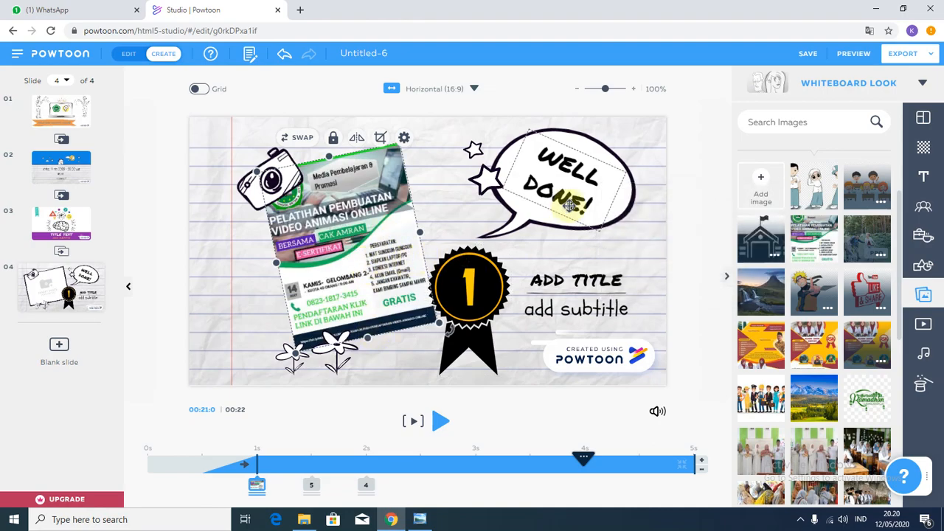
left_click(544, 277)
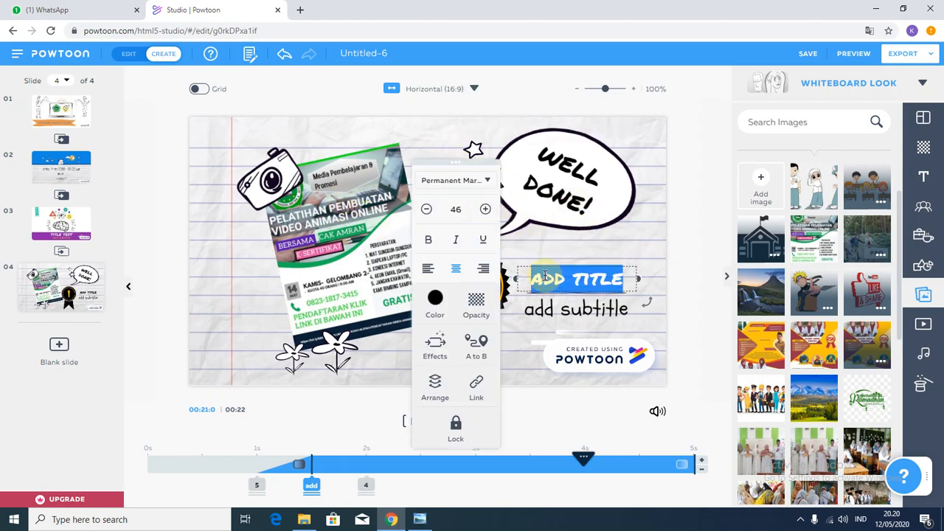
left_click(575, 277)
type("S")
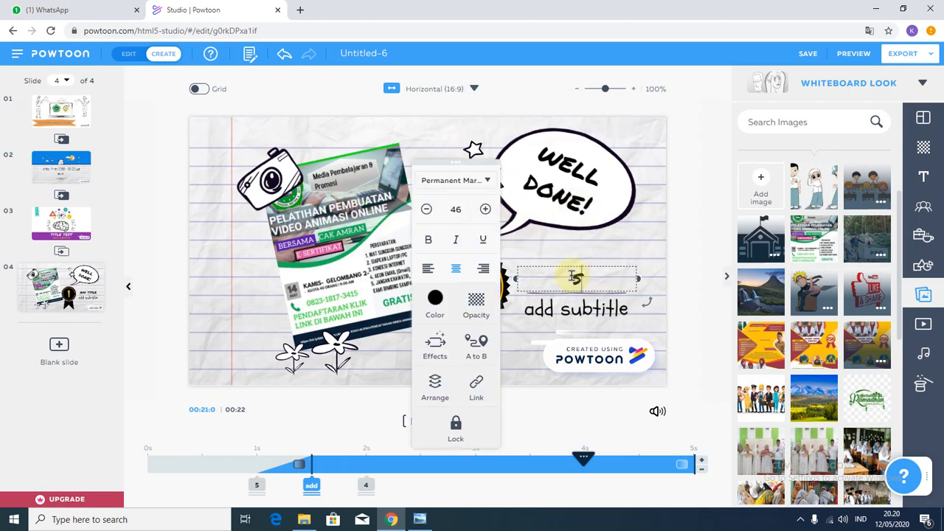
type("ELM")
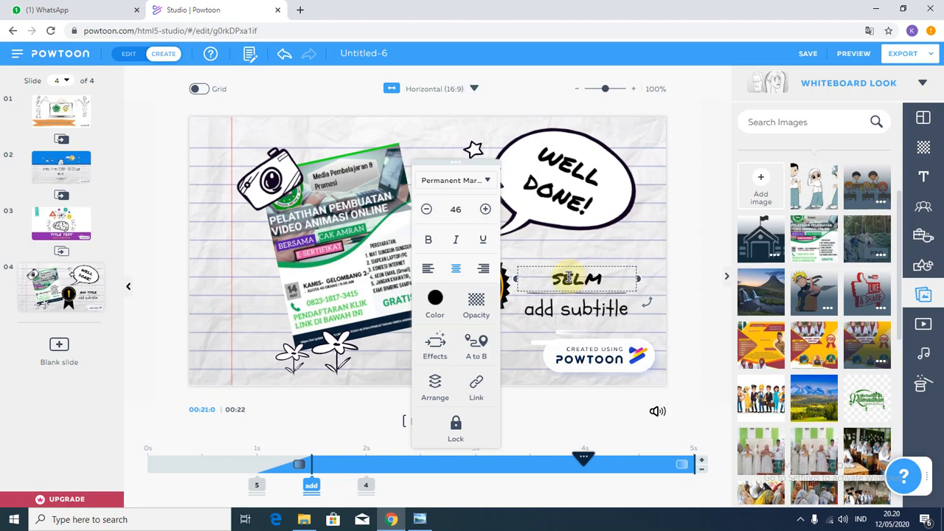
key("BackSpace")
type("AMAT")
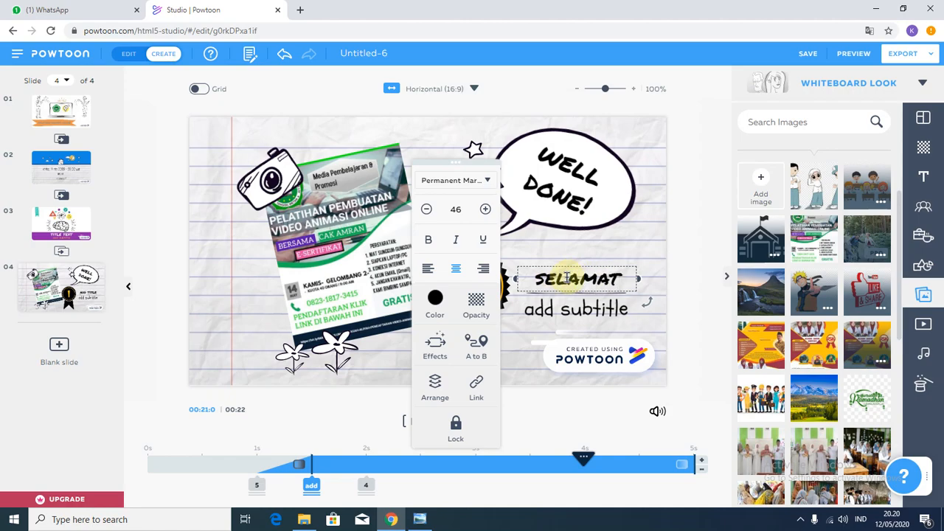
Replace the subtitle text below the fourth slide's title with "Dan Sukses".
double_click(558, 305)
left_click(583, 310)
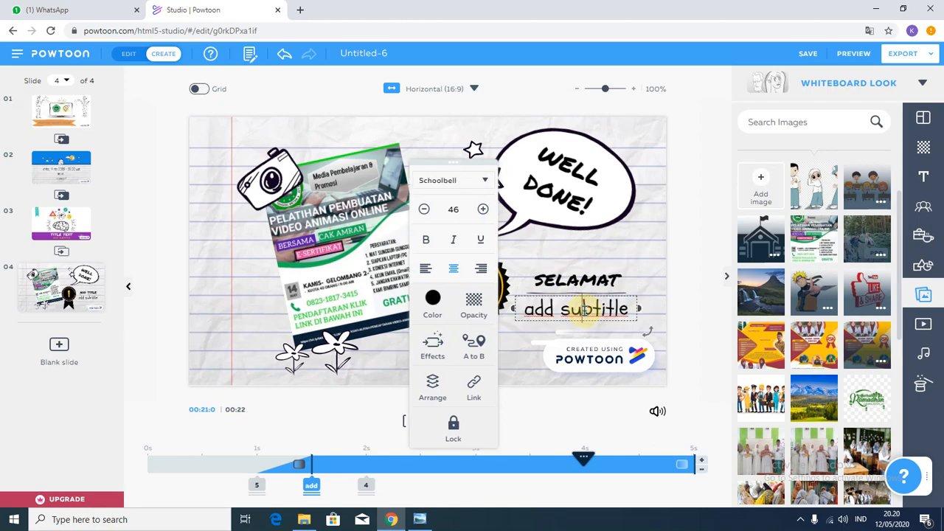
key("ctrl+a")
type("d")
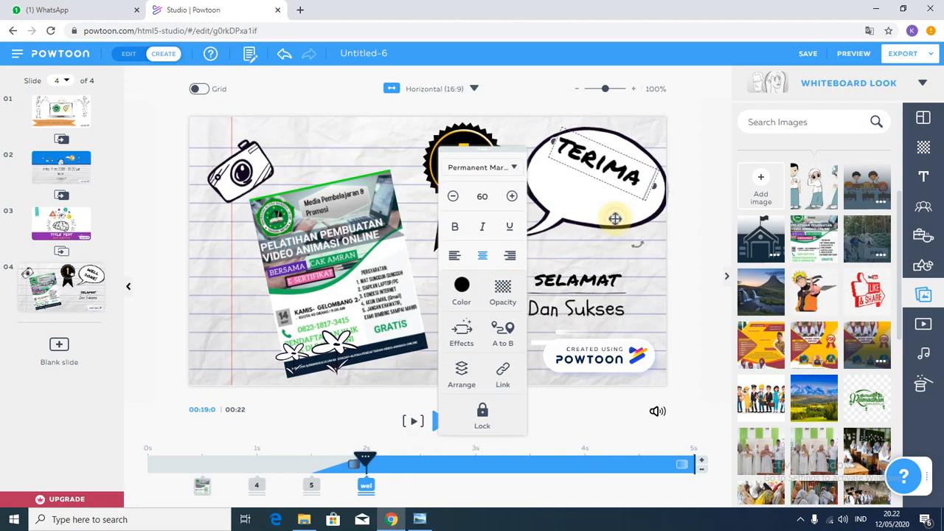
Complete the speech bubble text as "TERIMA KASIH" and play the fourth slide.
type("KASIH")
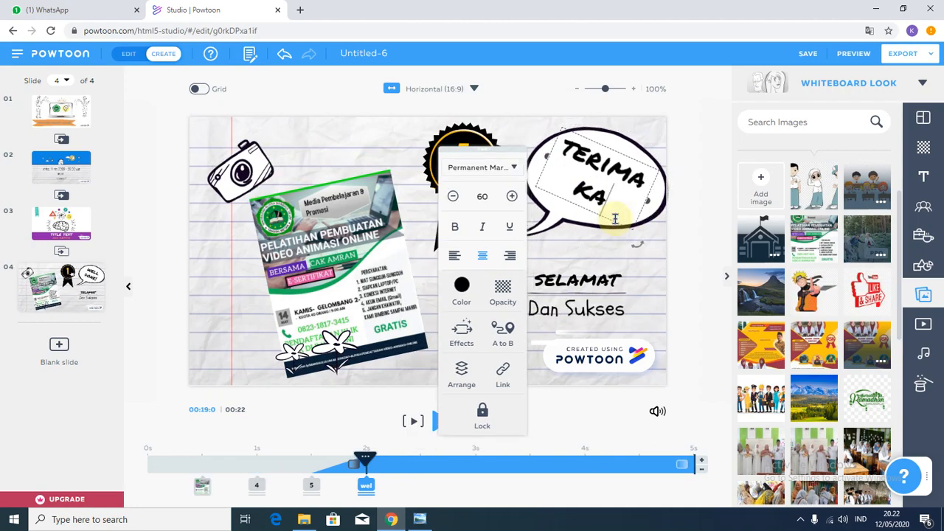
left_click(718, 324)
left_click(415, 422)
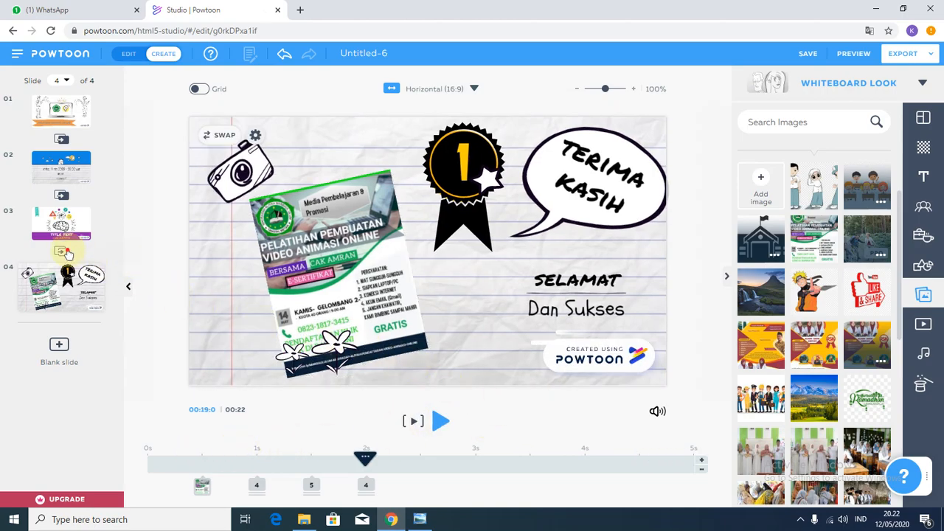
Apply the Poof! transition between the third and fourth slides and play the whole video from the first slide.
left_click(64, 252)
scroll(195, 340, "down", 1)
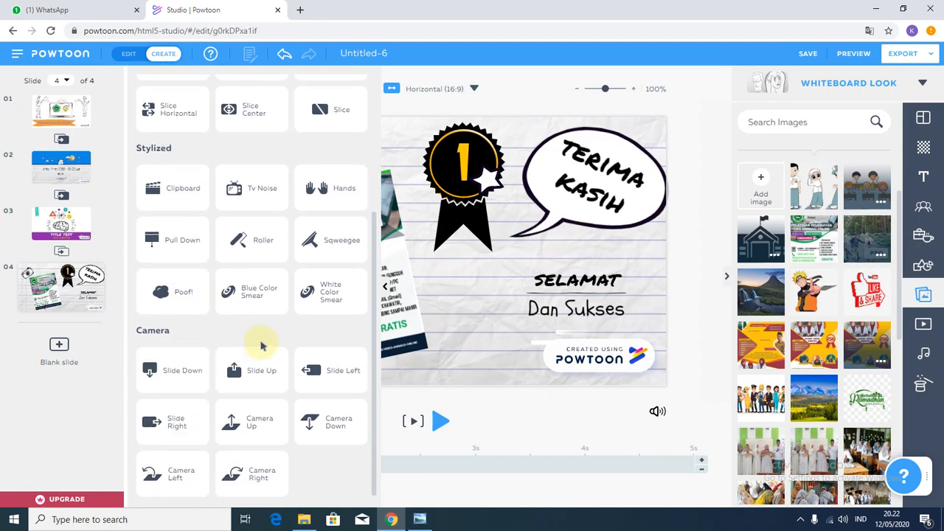
left_click(185, 293)
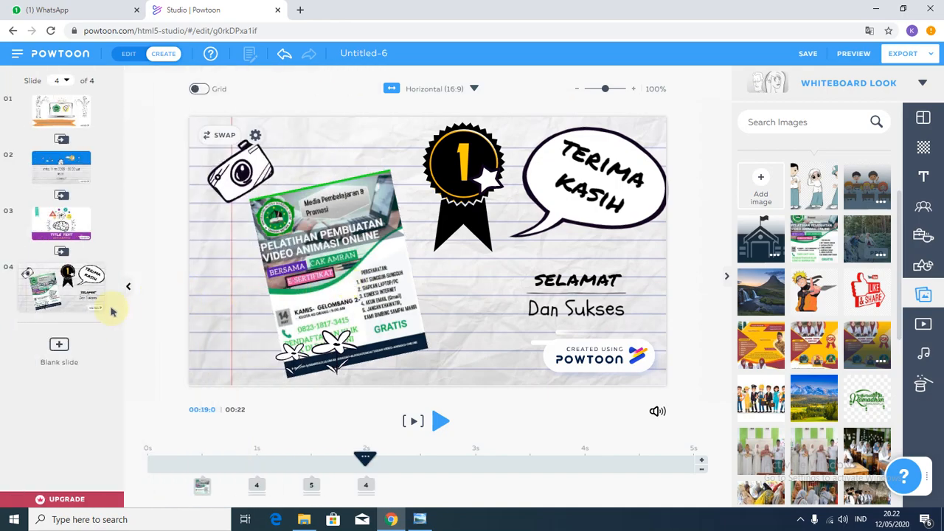
left_click(53, 111)
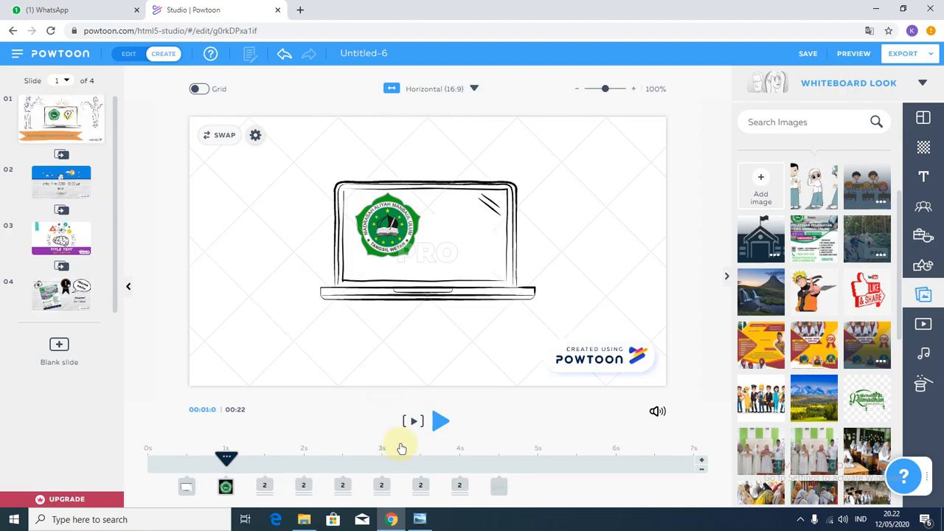
left_click(438, 422)
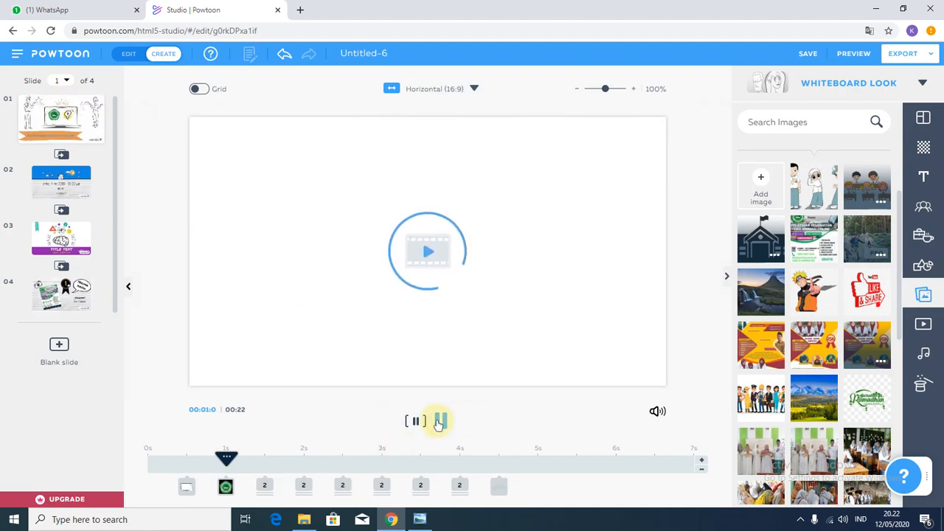
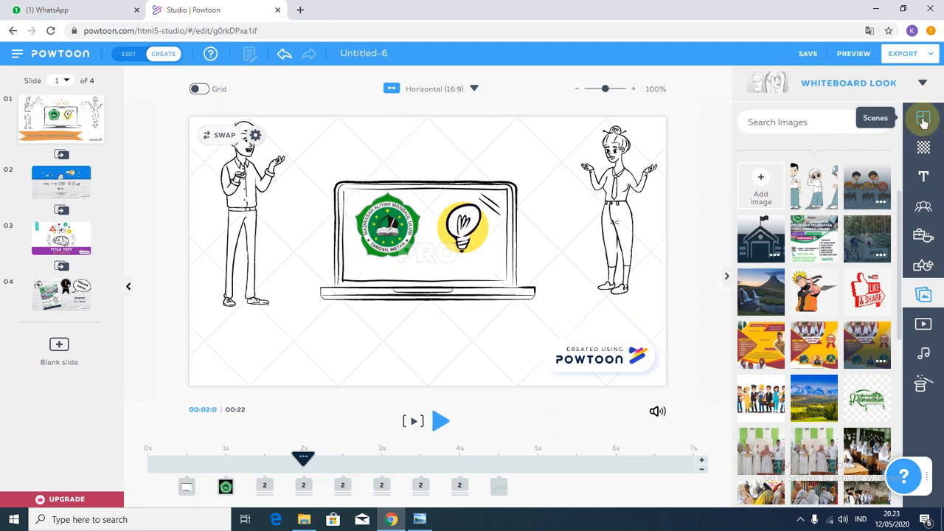
Browse the ready-made scenes in the Intros and Situations categories.
left_click(923, 120)
scroll(902, 322, "down", 6)
scroll(902, 333, "up", 8)
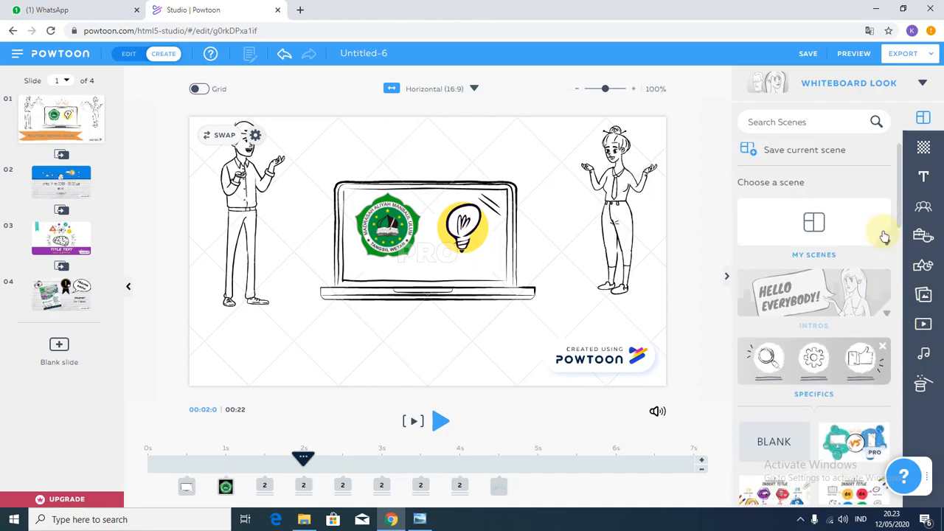
left_click(888, 316)
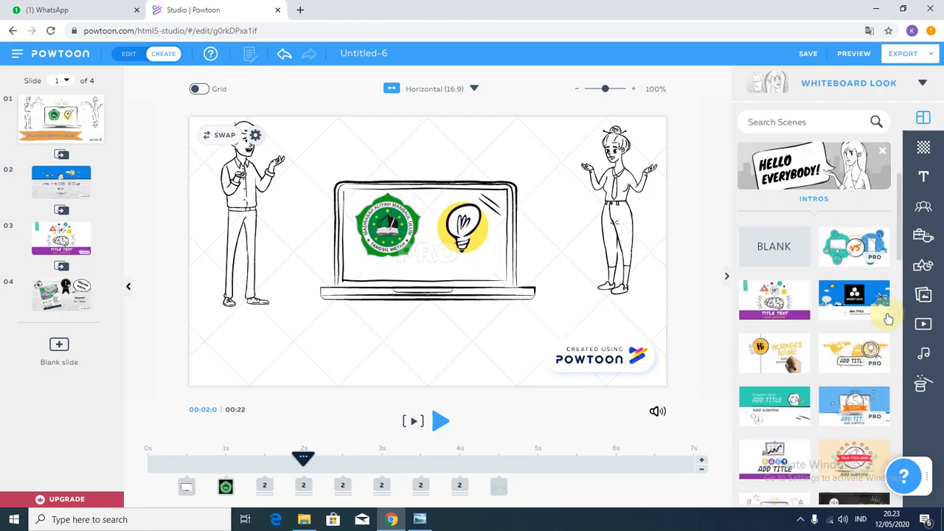
scroll(834, 251, "down", 10)
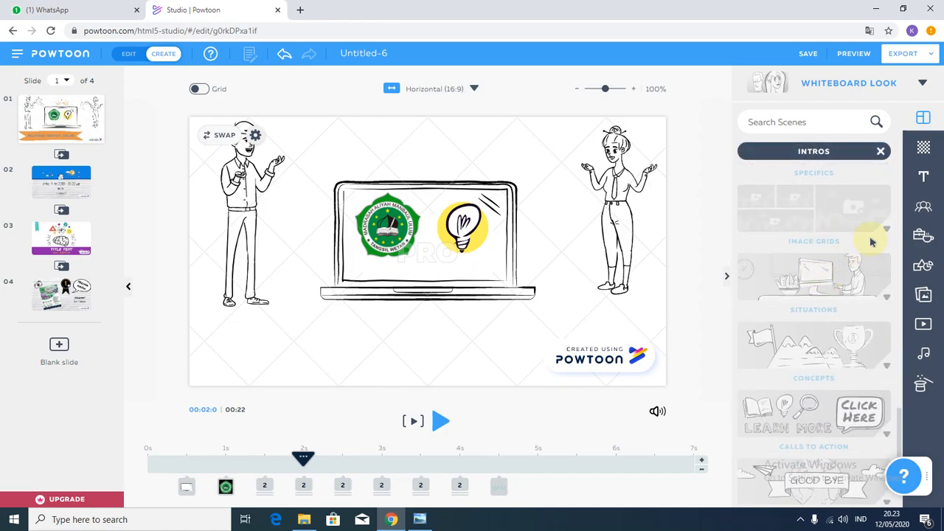
left_click(888, 297)
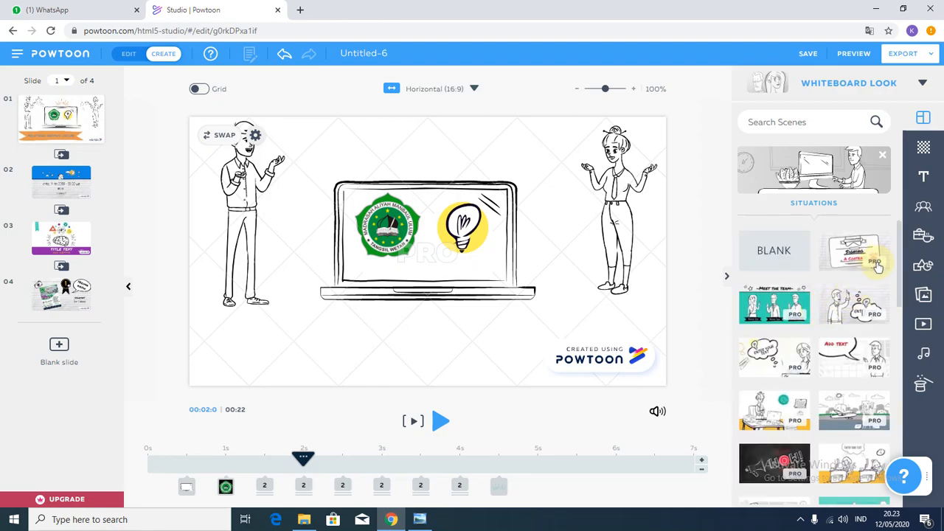
Add a slide after slide 1, fill it with the Situations scene of two office workers at desks, and preview it.
scroll(867, 243, "down", 3)
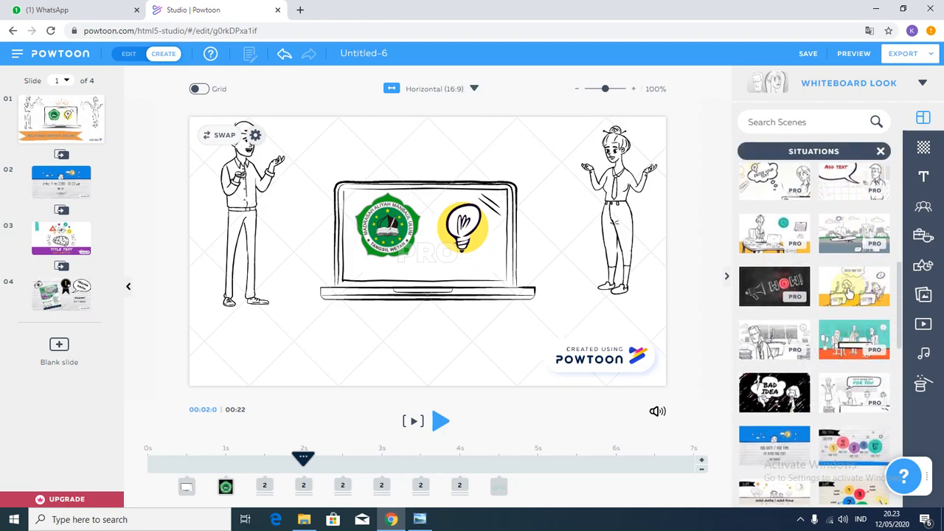
left_click(850, 292)
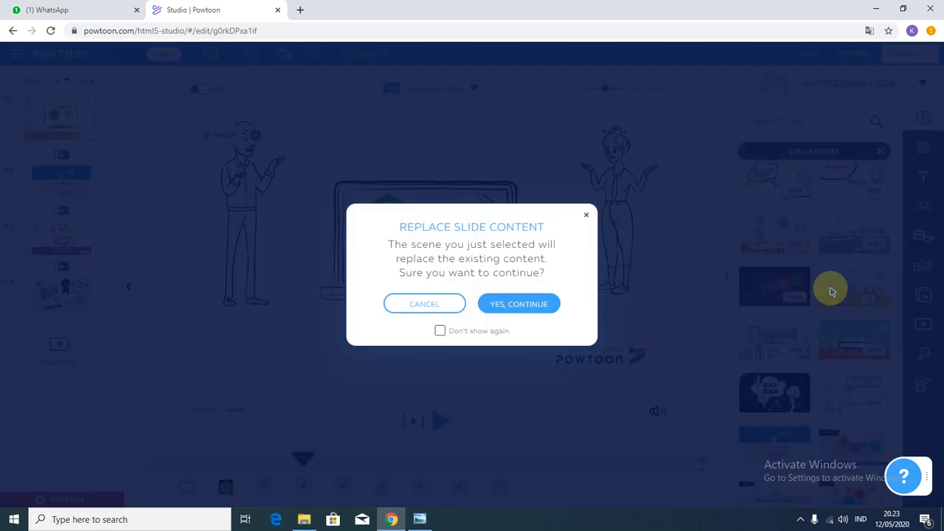
left_click(587, 218)
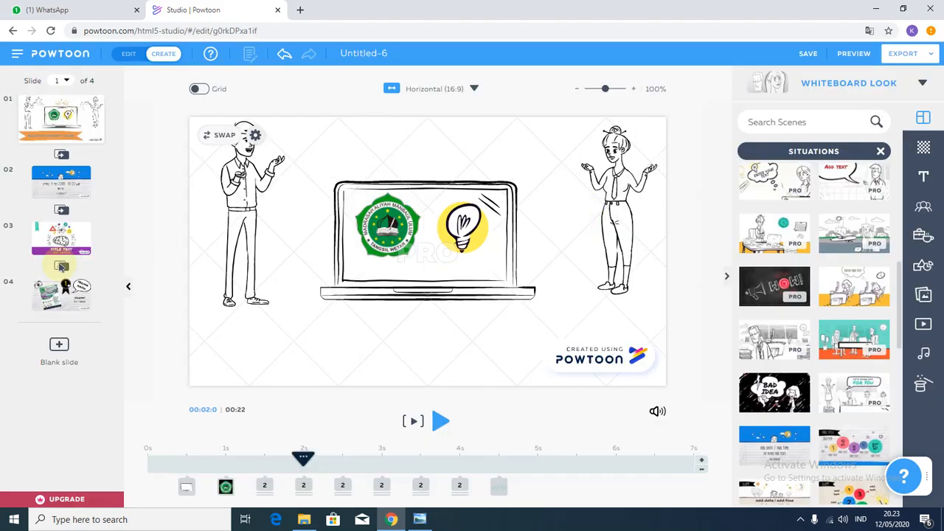
left_click(59, 352)
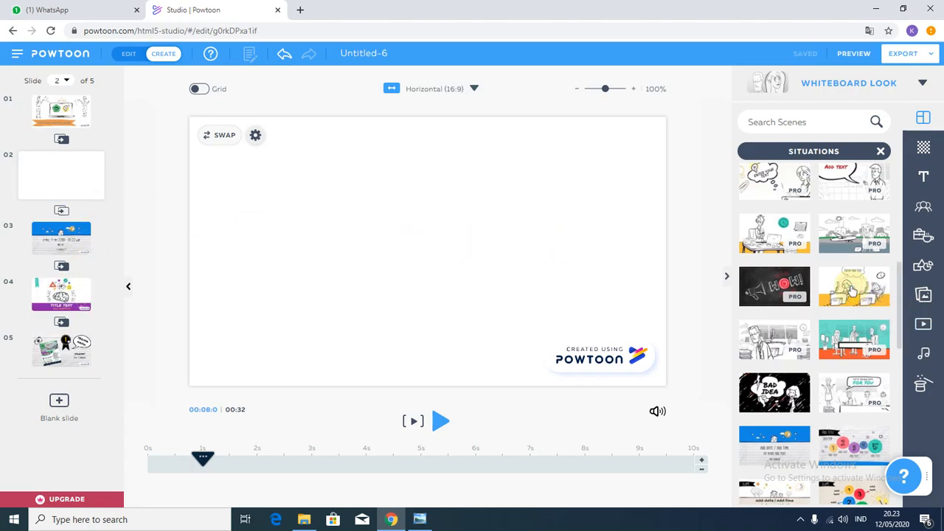
left_click(852, 290)
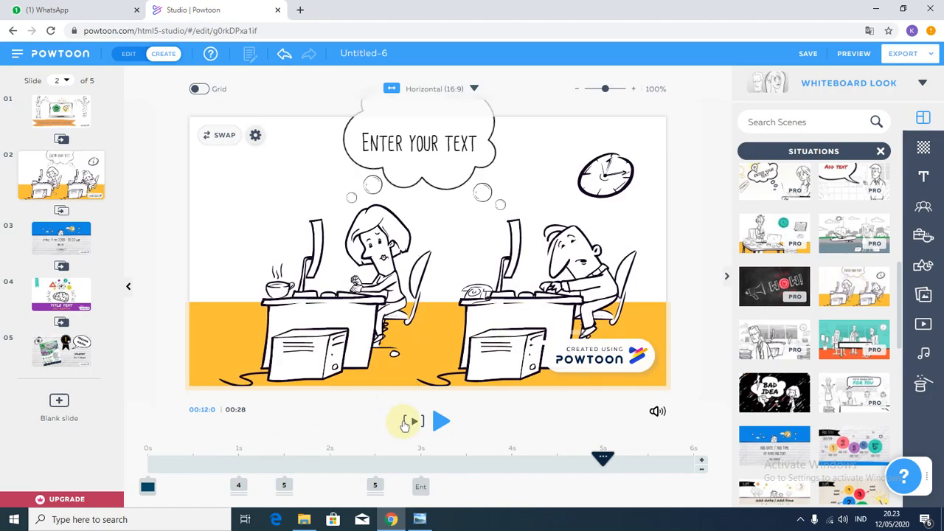
left_click(411, 422)
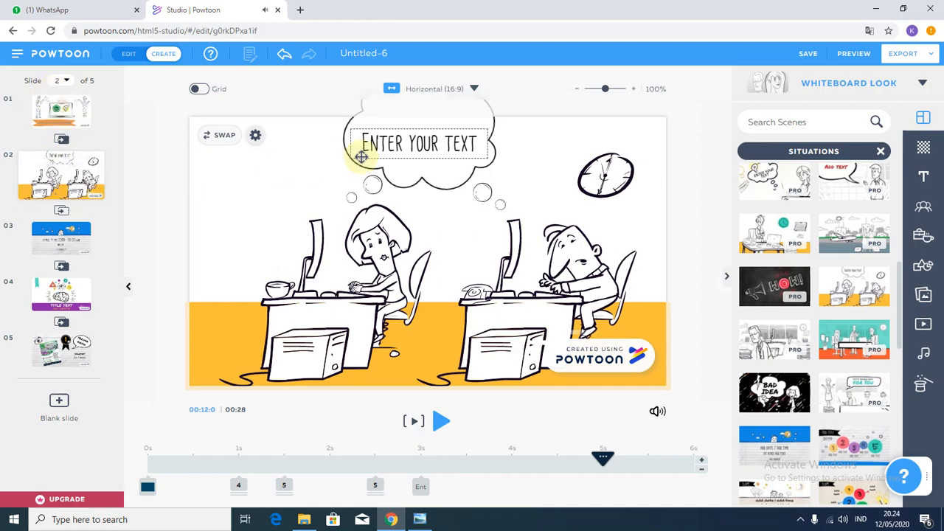
Try to replace the thought bubble's placeholder text on slide 2 with "1. KLIK POWTOON.COM".
left_click(391, 146)
double_click(412, 151)
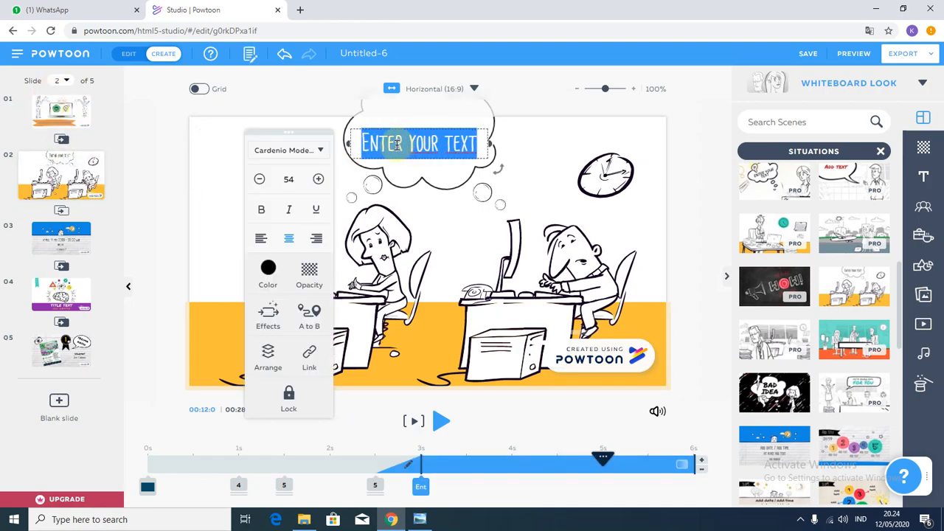
type("KITA PASTI BI")
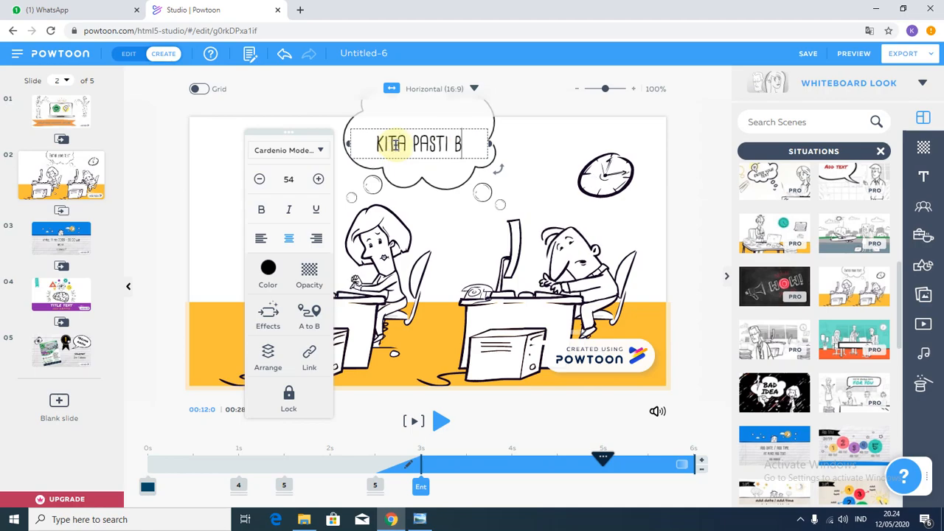
key("BackSpace")
key("BackSpace")
key("BackSpace")
key("BackSpace")
key("BackSpace")
key("BackSpace")
key("BackSpace")
key("BackSpace")
key("BackSpace")
key("BackSpace")
key("BackSpace")
key("BackSpace")
key("BackSpace")
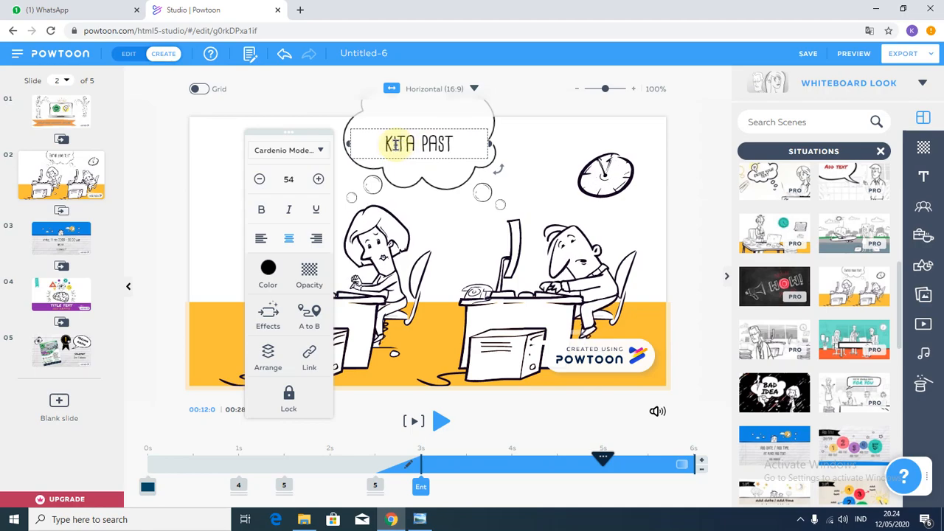
type("1. KLIK ")
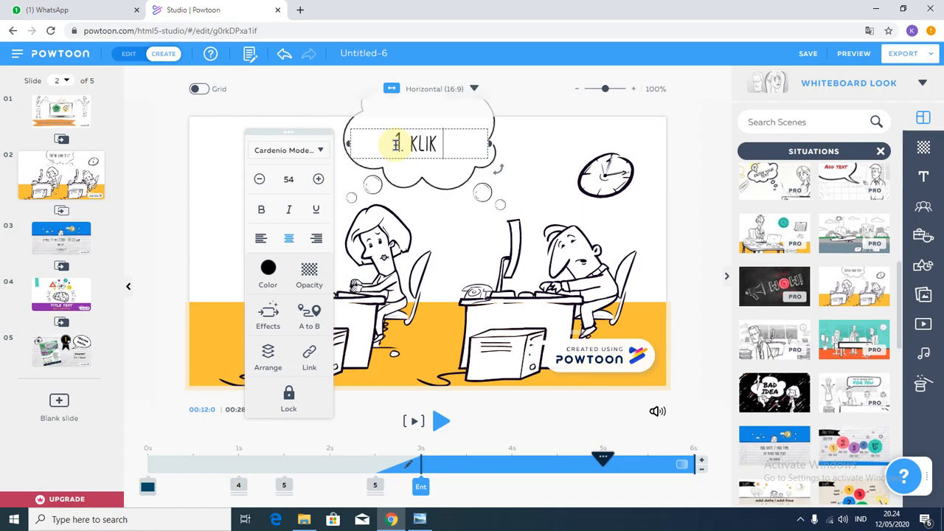
type("POWT")
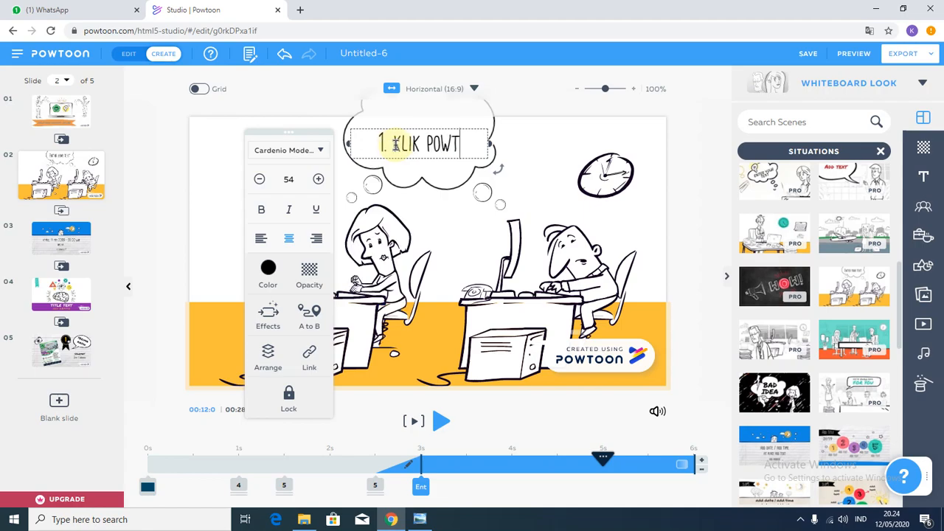
type("OON.VOM")
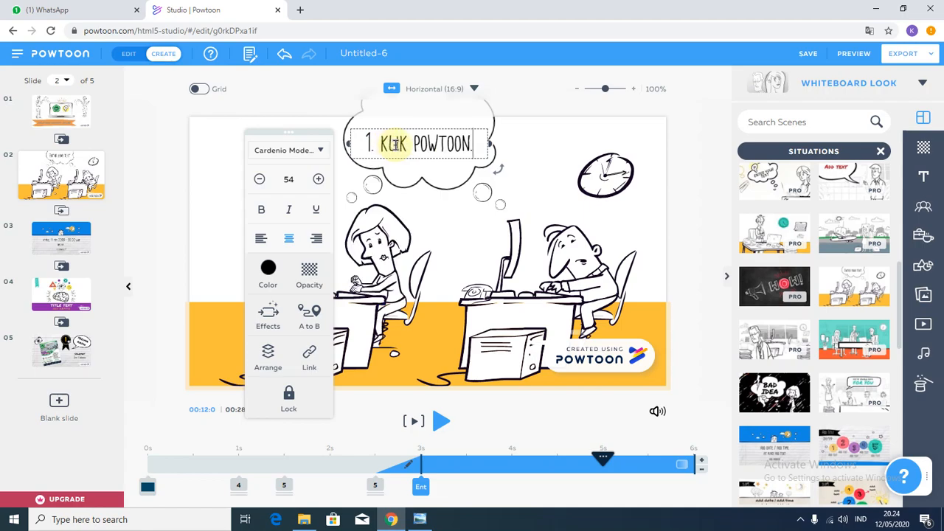
key("BackSpace")
key("BackSpace")
key("BackSpace")
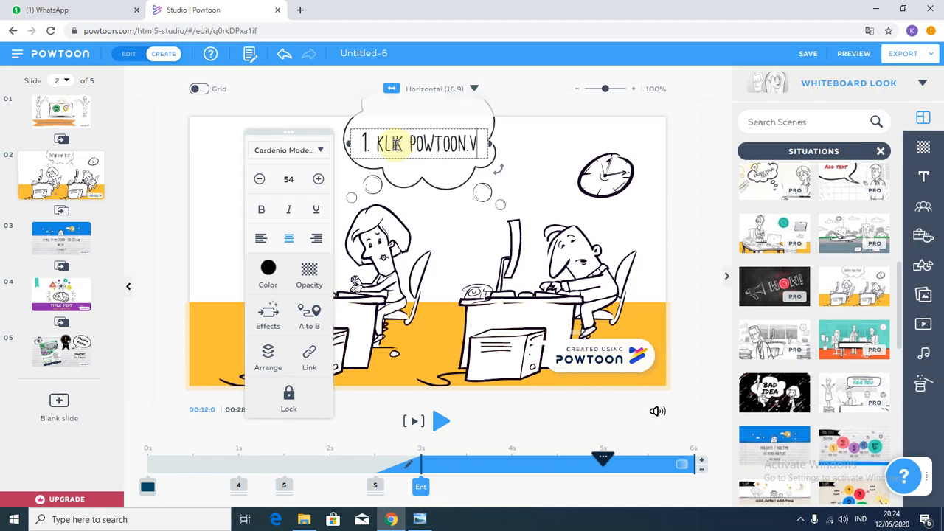
type("COM")
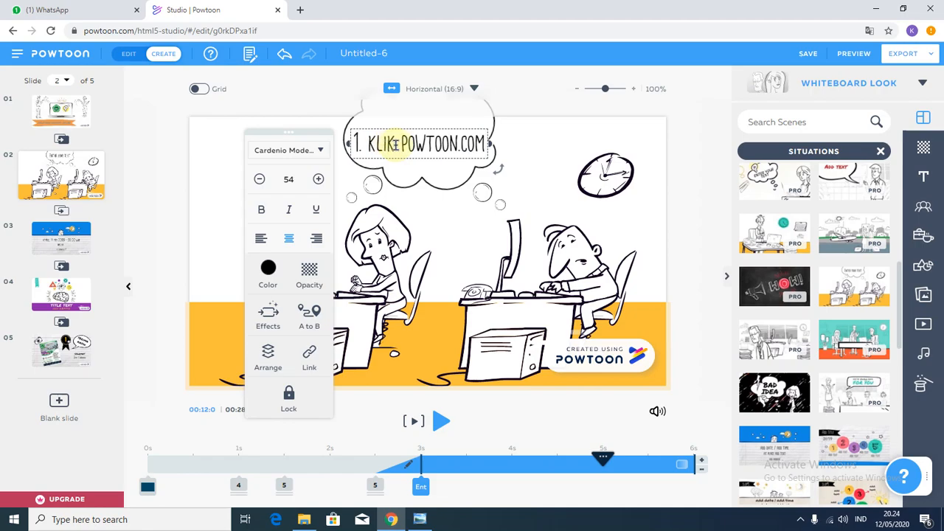
Play the presentation from slide 1 to check how the slides run together.
left_click(59, 117)
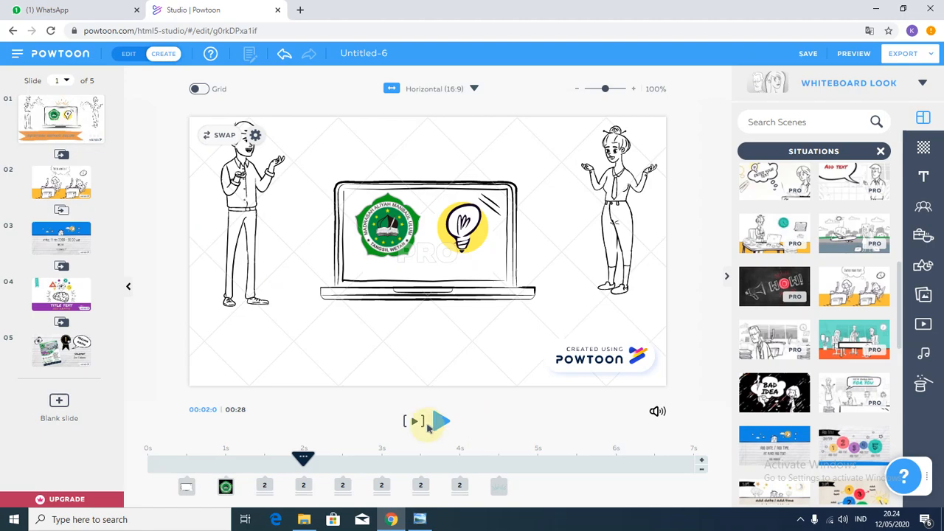
left_click(418, 423)
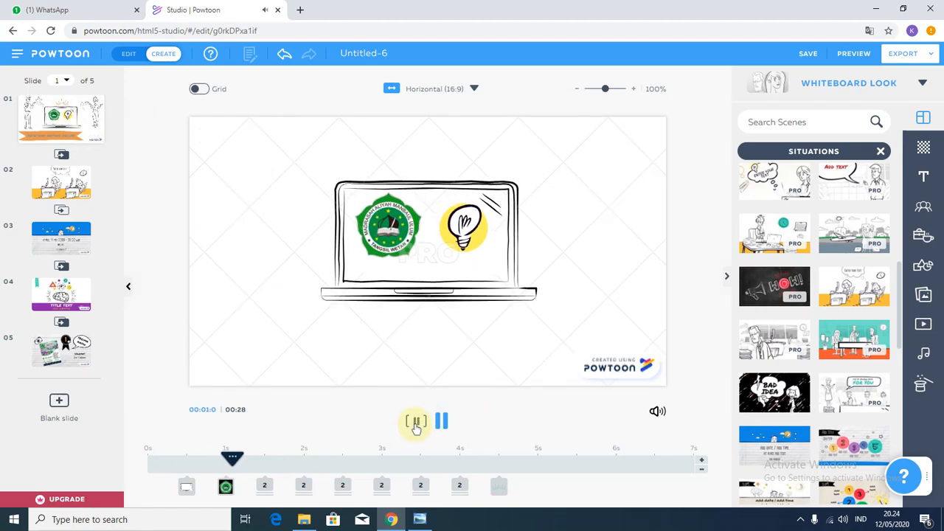
left_click(416, 426)
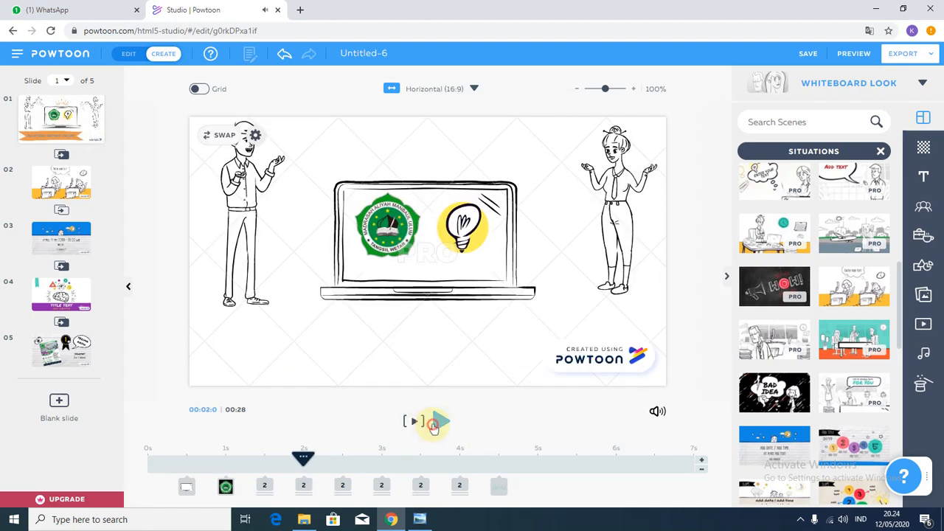
left_click(435, 427)
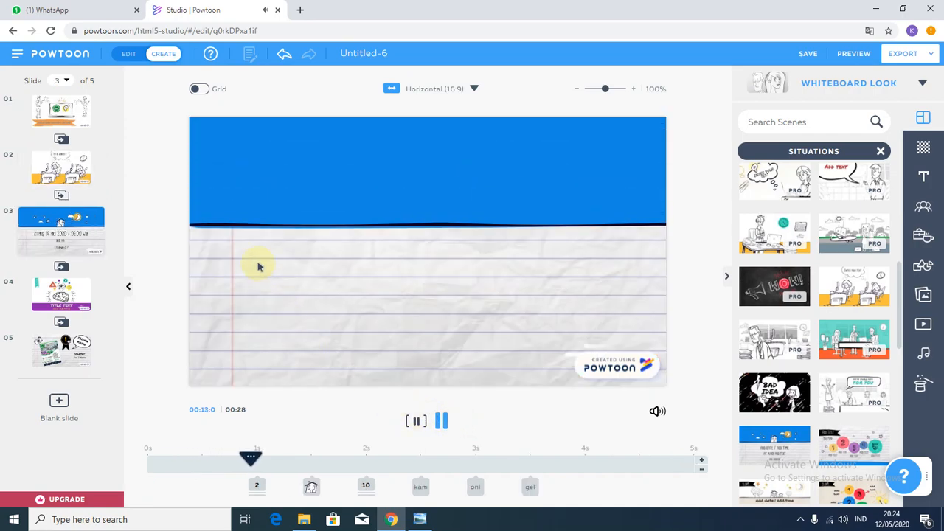
left_click(420, 423)
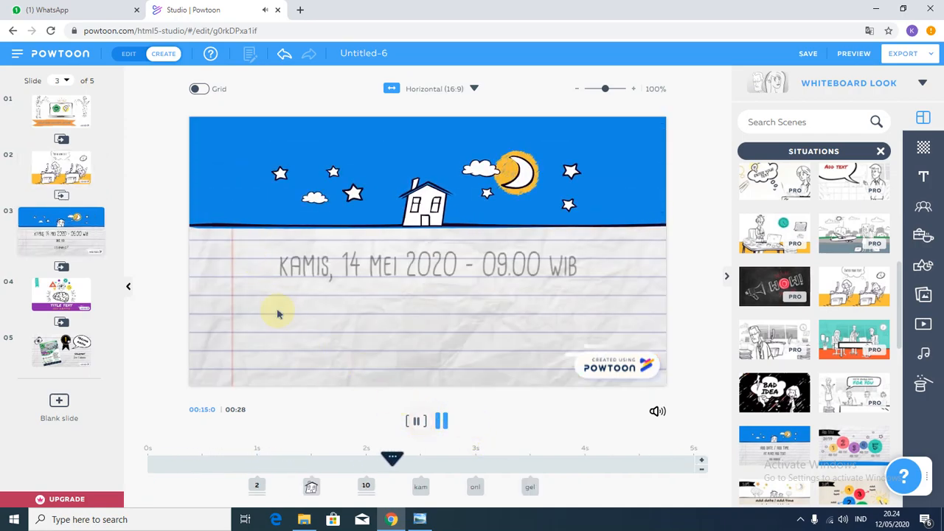
Unlock the thought bubble text on slide 2 and replace the placeholder with "1. KLIK POWTOON.COM".
left_click(79, 162)
left_click(439, 143)
left_click(451, 145)
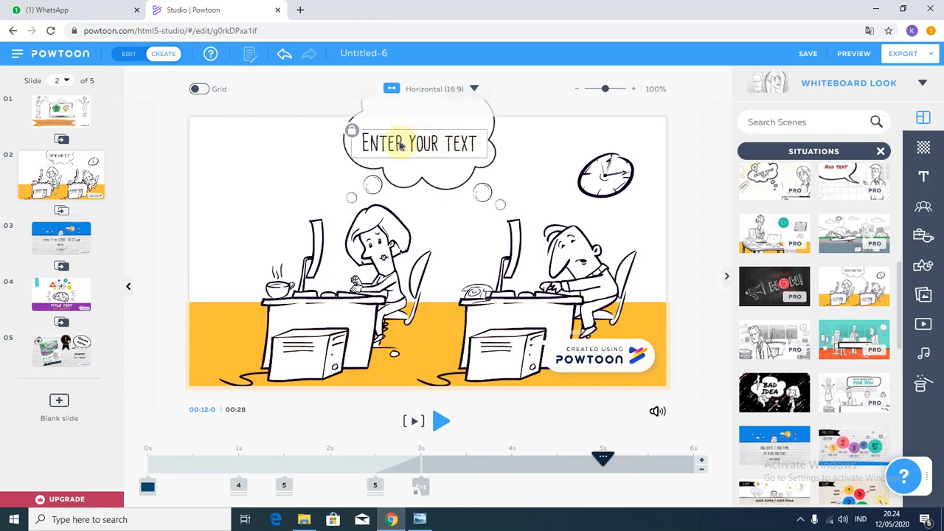
left_click(353, 136)
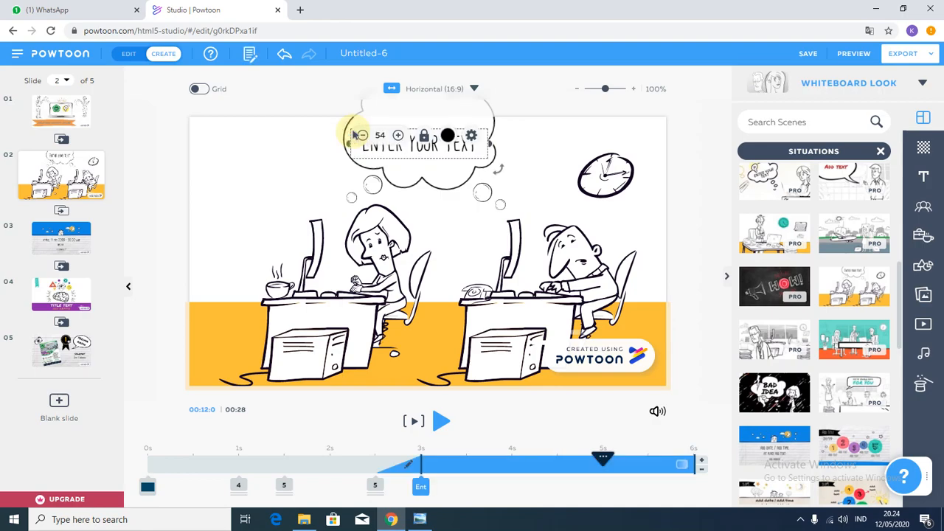
double_click(428, 145)
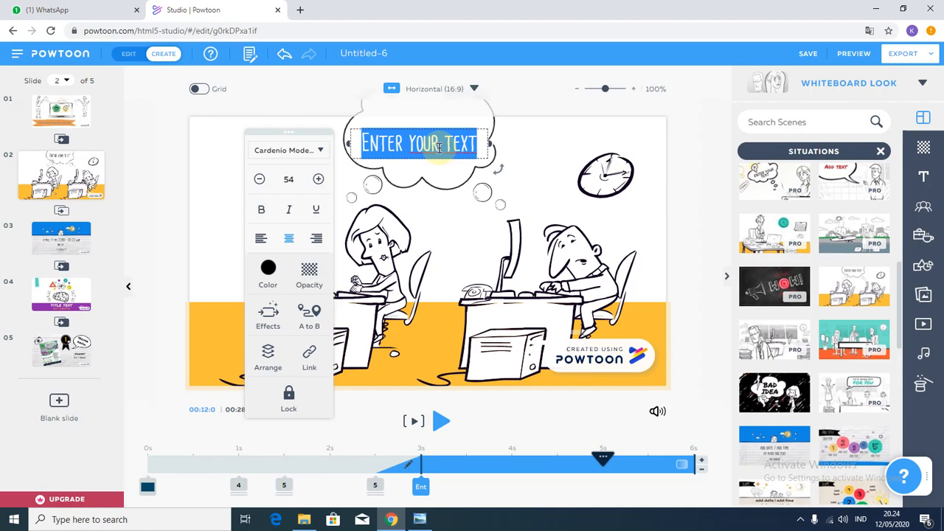
type("1. KLIK POWTO")
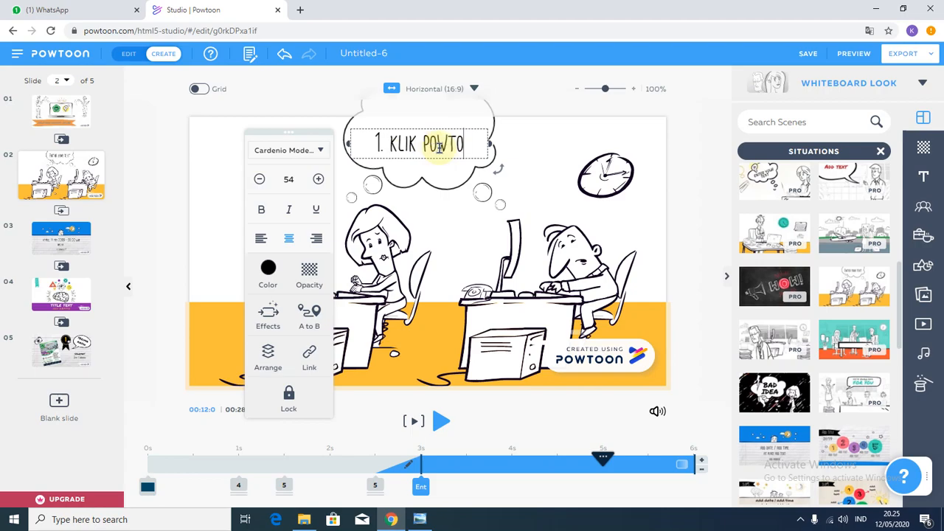
type("ON.COM")
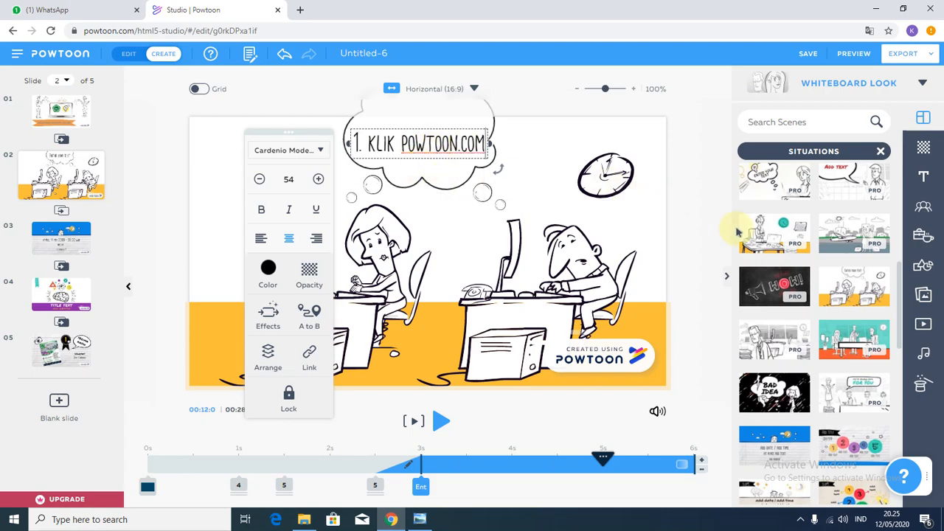
left_click(692, 246)
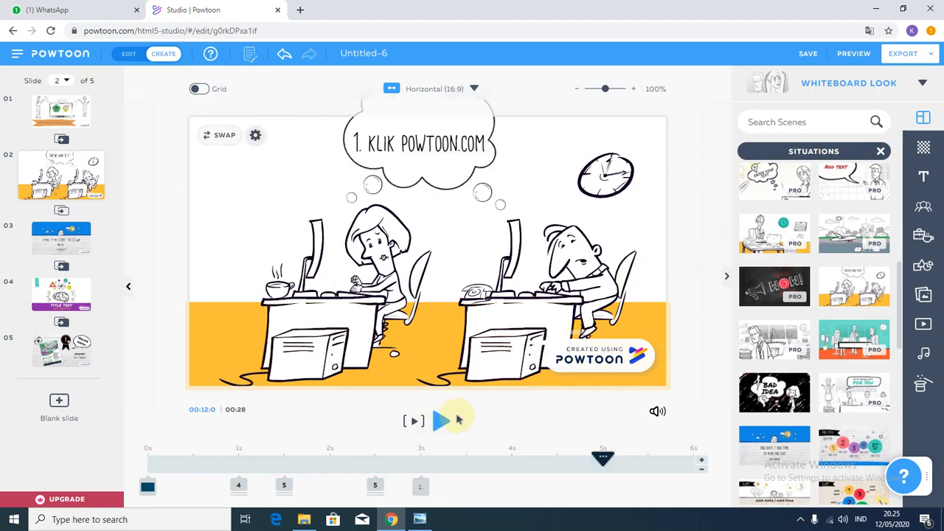
Preview slide 2 and duplicate it.
left_click(419, 421)
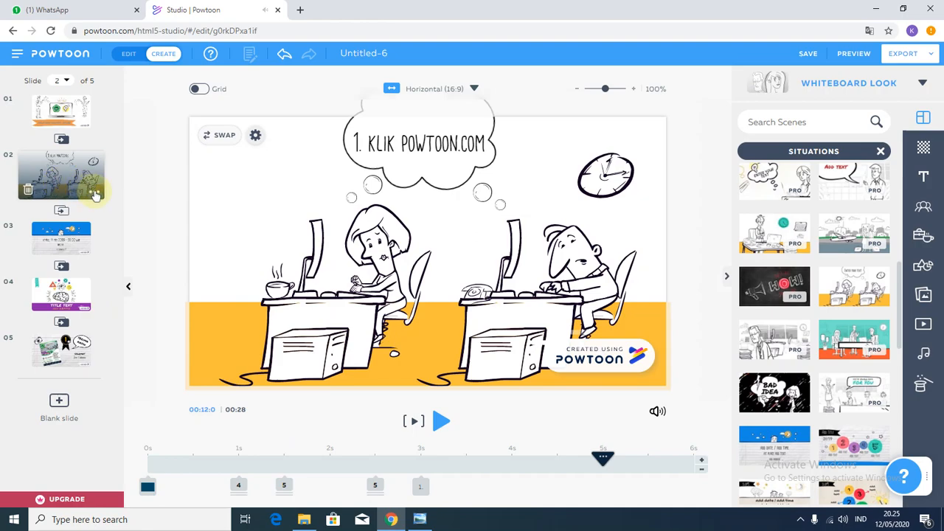
left_click(95, 193)
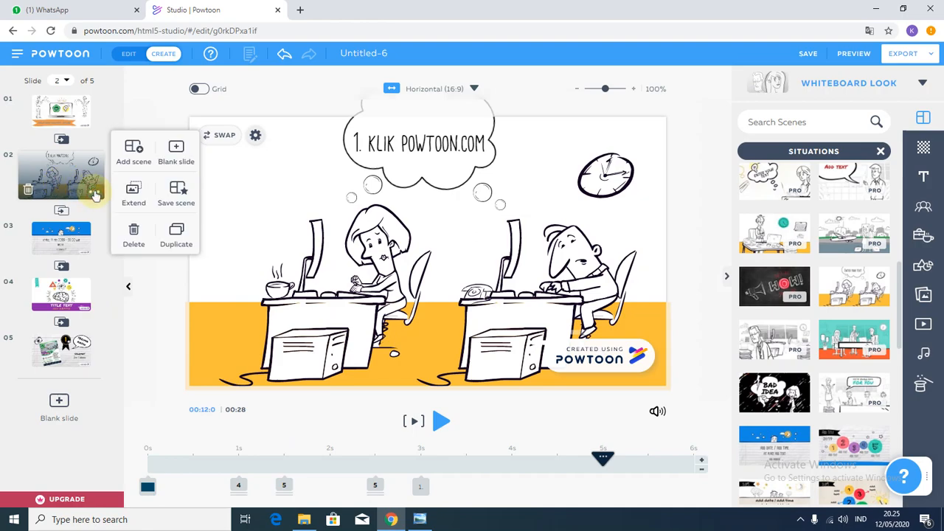
left_click(175, 235)
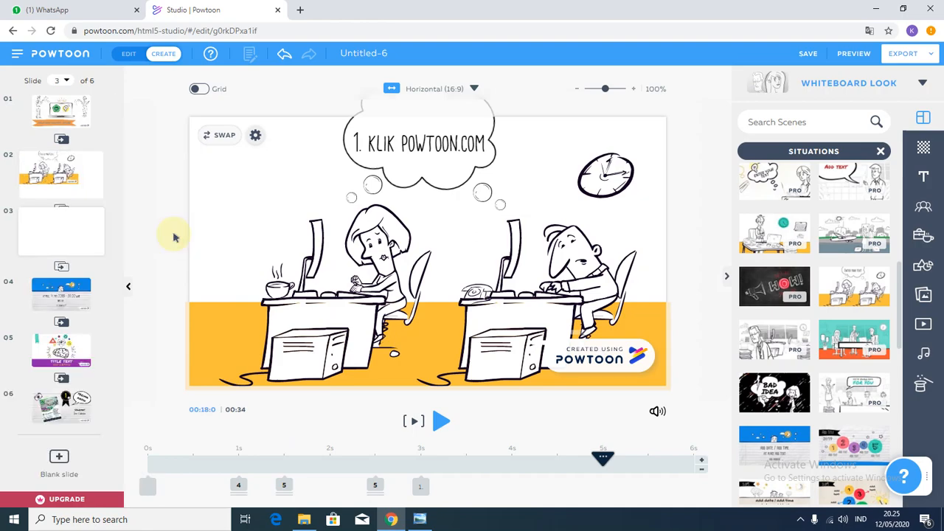
Change the thought bubble text on the duplicated slide 3 to "2. SING UP/DAFTAR PAKAI GMAIL".
left_click(363, 146)
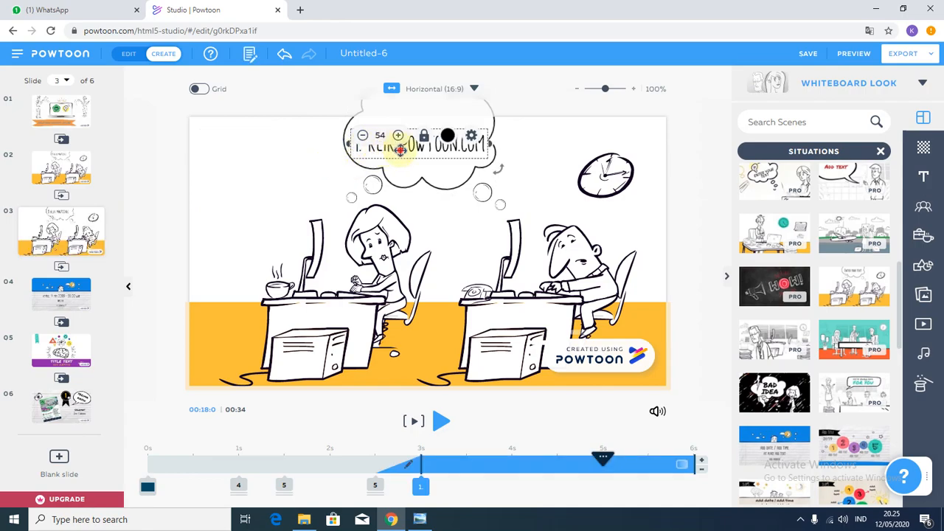
double_click(400, 150)
left_click(367, 146)
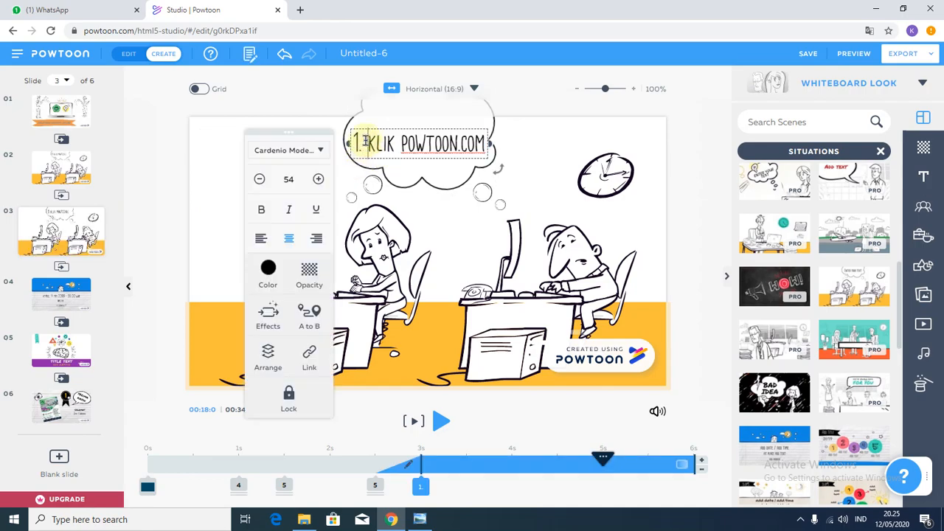
key("BackSpace")
key("BackSpace")
type("2.")
key("shift+End")
type("SING U")
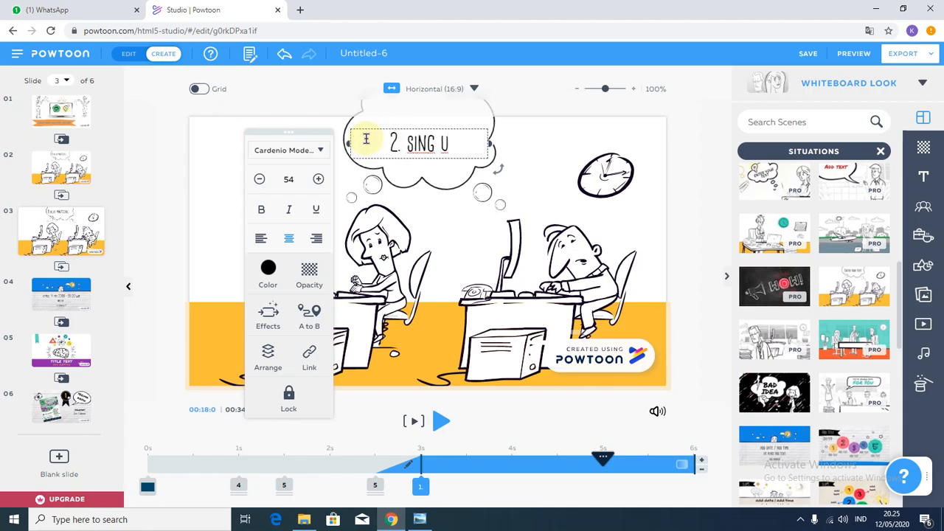
type("P/DAFTAR")
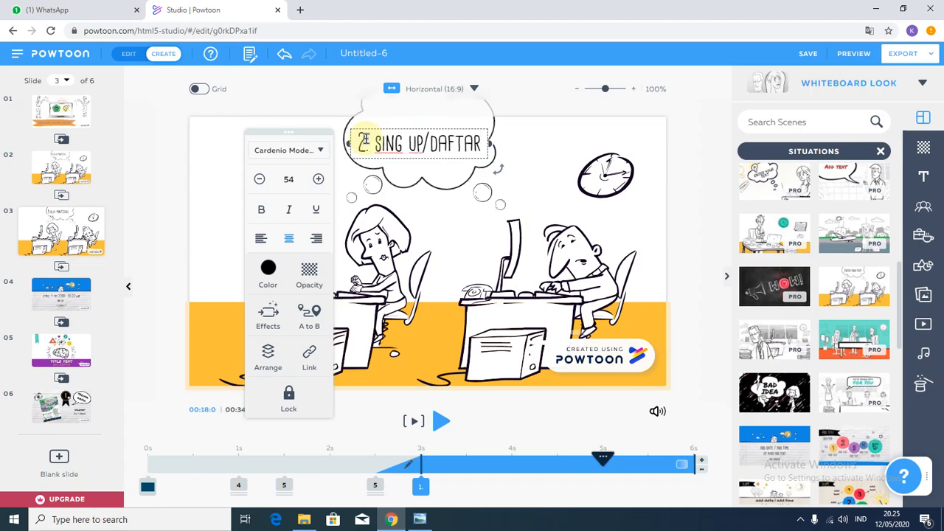
type(" PAKAI GMAIL")
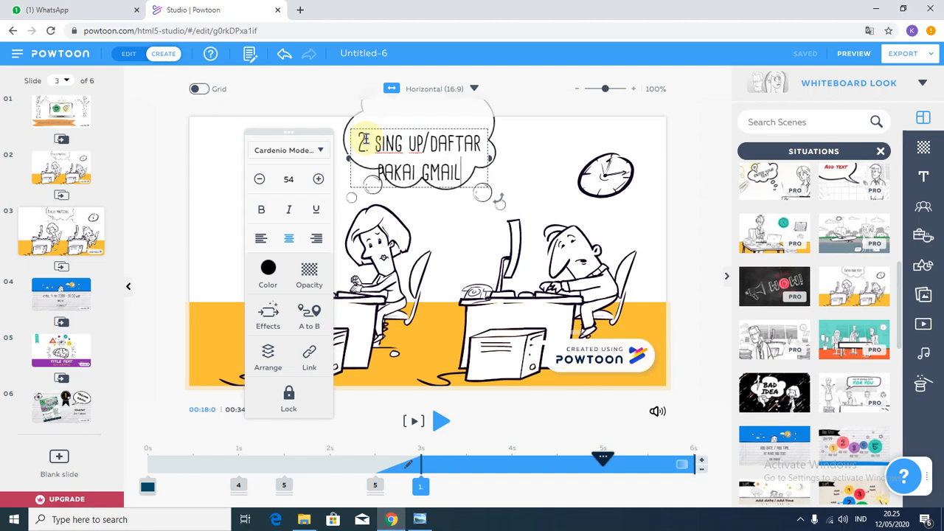
left_click(538, 165)
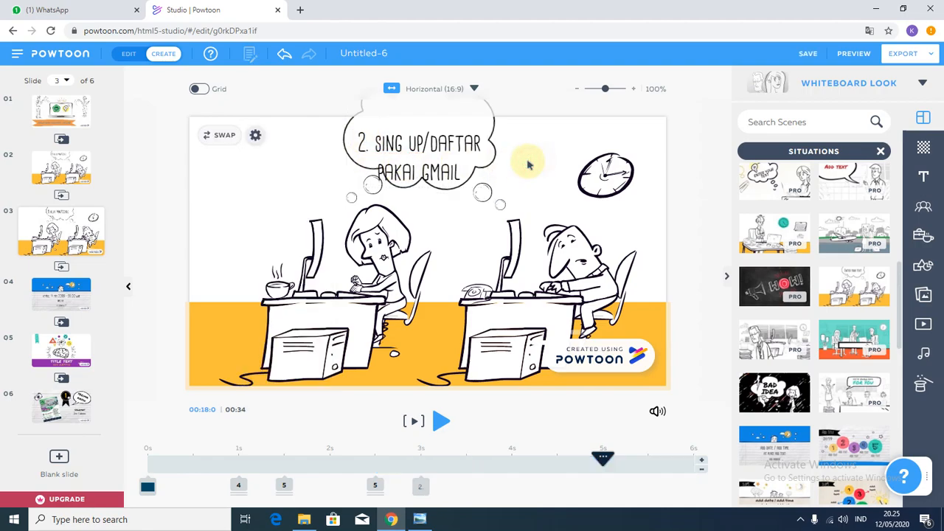
Reduce the font size of slide 3's thought bubble text so both lines fit inside the cloud.
left_click(397, 151)
left_click(362, 136)
left_click(362, 137)
left_click(363, 136)
left_click(362, 137)
left_click(362, 137)
left_click(249, 157)
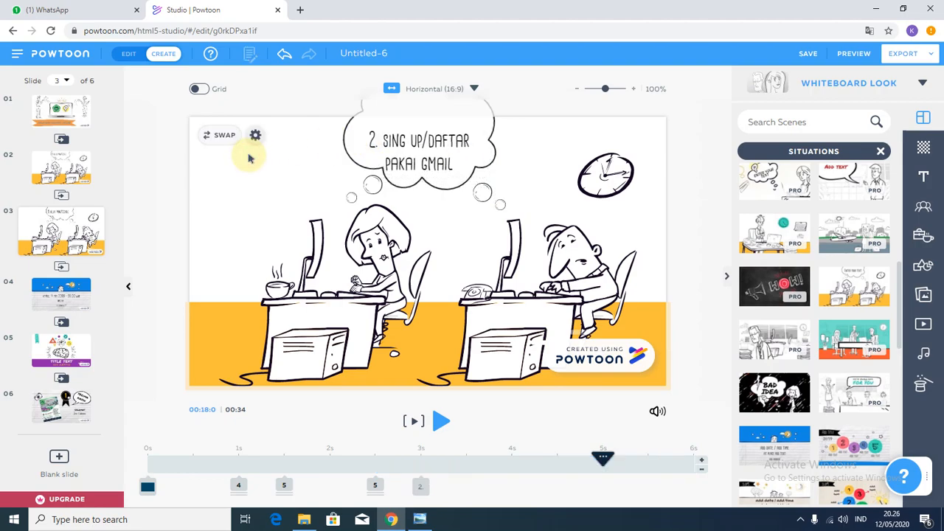
Move the thought cloud and its text lower on slide 3, then shift them slightly left above the woman.
left_click(441, 184)
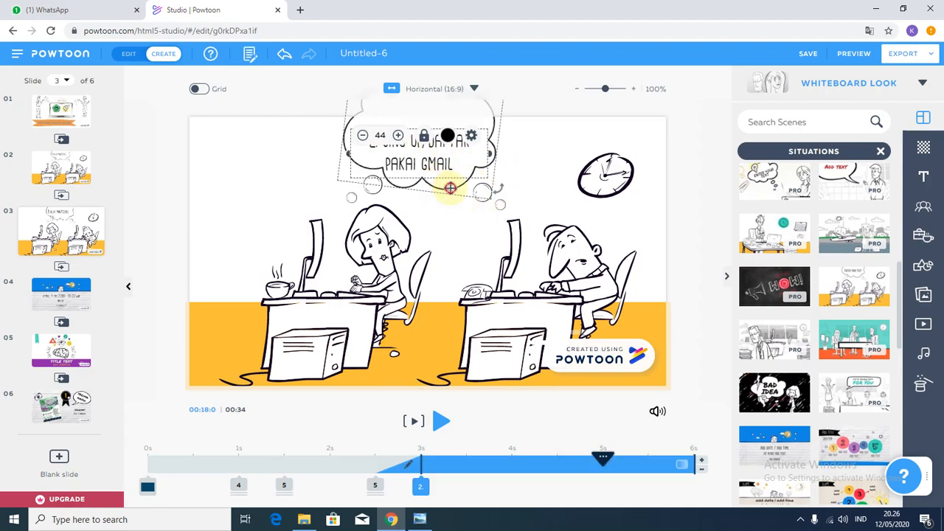
left_click(450, 189)
left_click_drag(450, 227, 451, 230)
left_click_drag(417, 167, 422, 184)
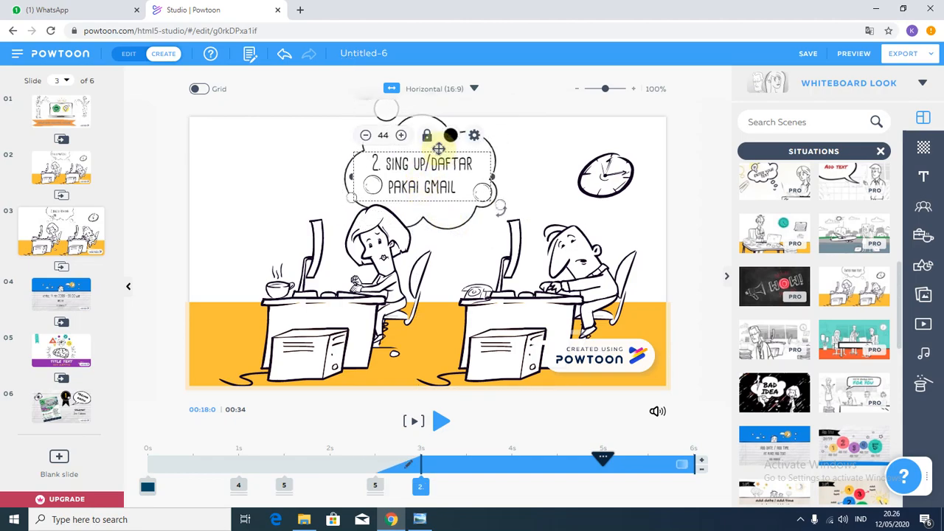
left_click(487, 144)
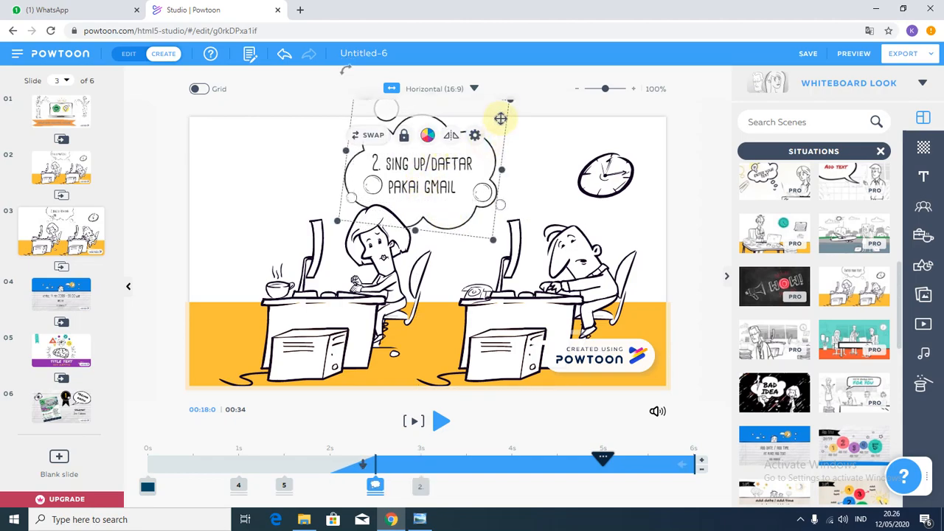
left_click(456, 218)
left_click_drag(464, 218, 458, 222)
left_click_drag(358, 180, 332, 183)
Move the small bubble overlapping the text to the cloud's lower right edge, and place the text back inside the cloud.
left_click(399, 166)
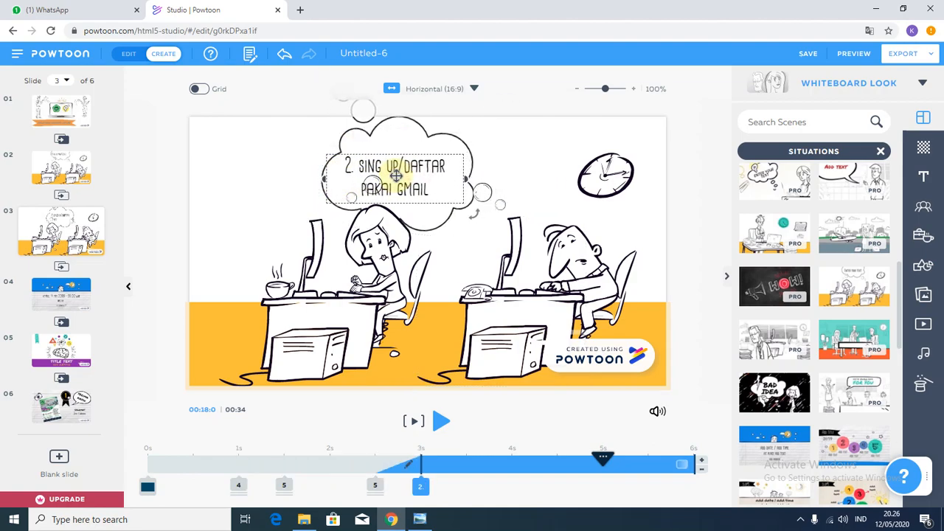
left_click_drag(399, 166, 247, 177)
left_click(478, 158)
left_click_drag(373, 184, 443, 230)
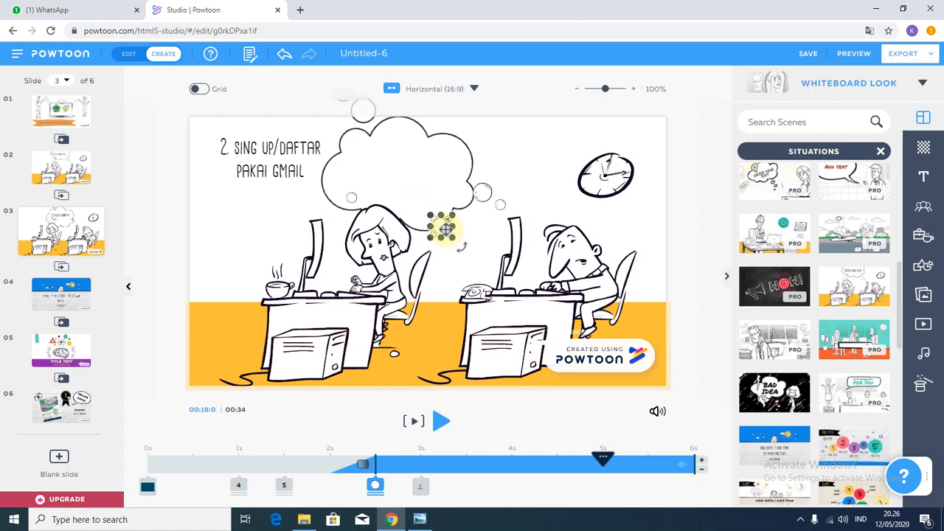
left_click(341, 194)
left_click_drag(278, 162, 399, 168)
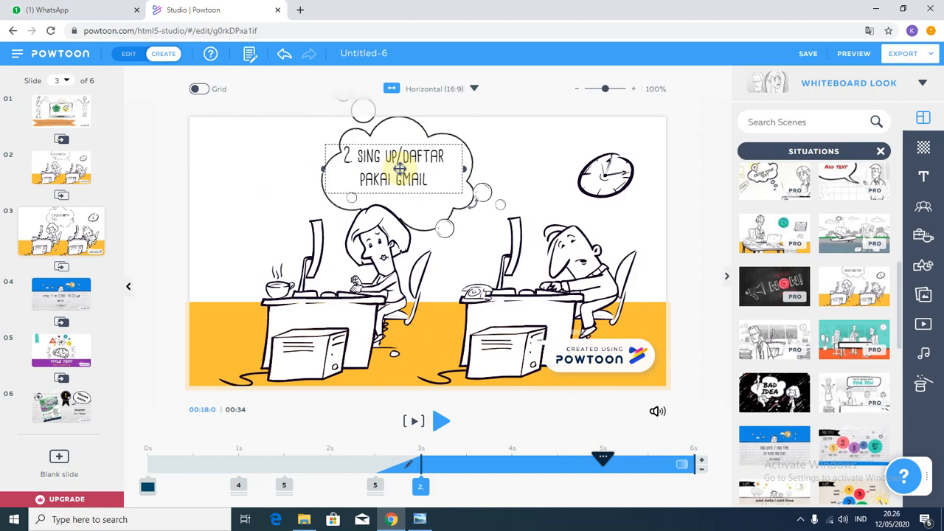
left_click(257, 159)
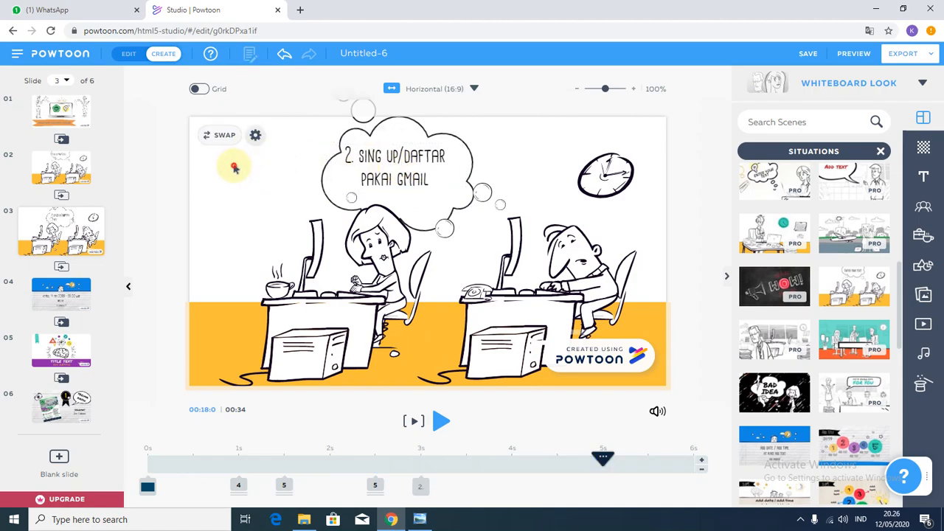
Try the science laboratory picture and the green cartoon frame picture from My Media as slide 3's background.
left_click(219, 136)
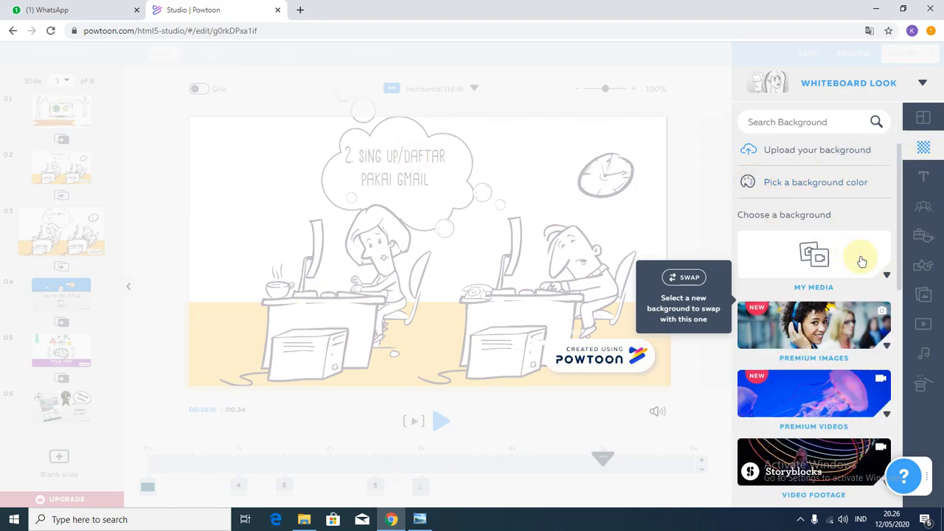
left_click(888, 278)
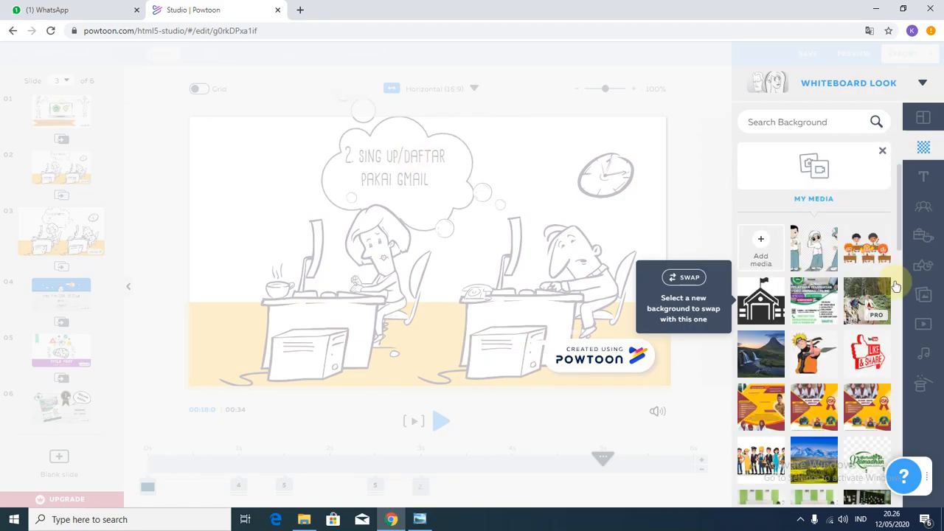
mouse_move(832, 301)
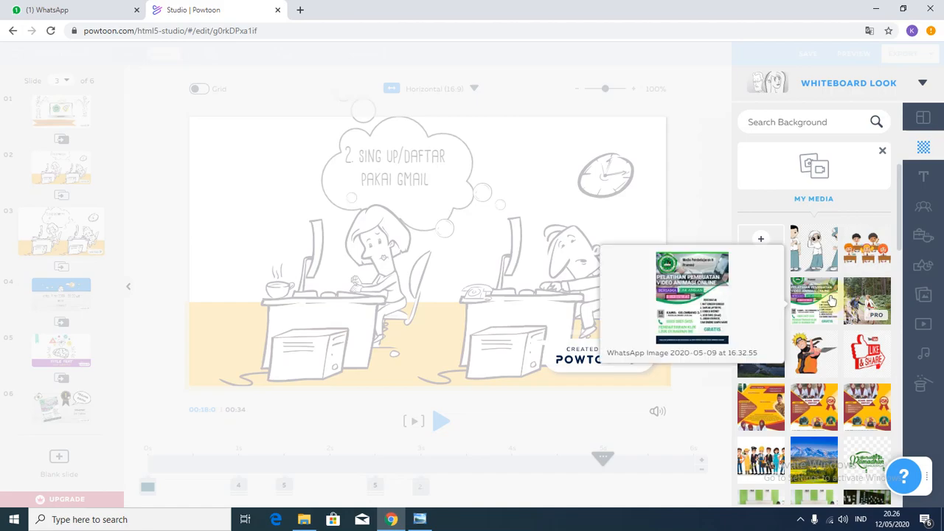
scroll(877, 265, "down", 1)
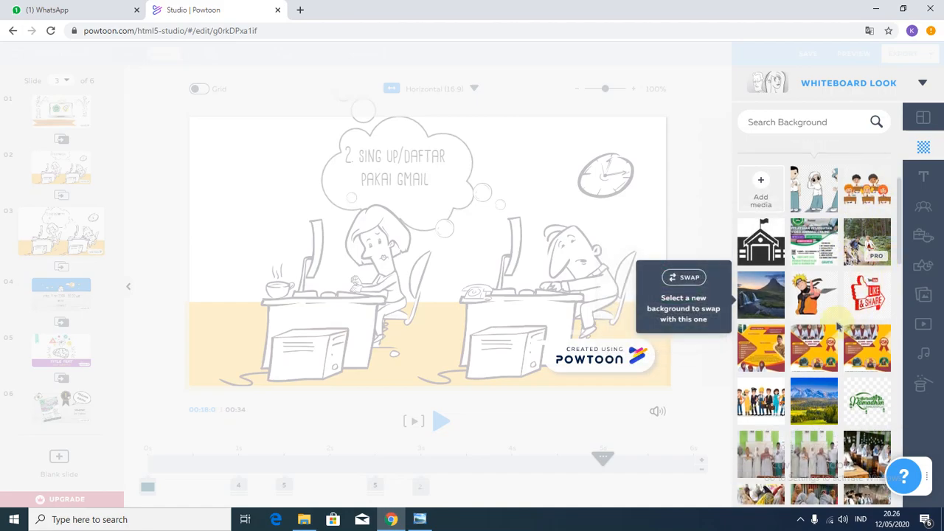
scroll(838, 327, "down", 6)
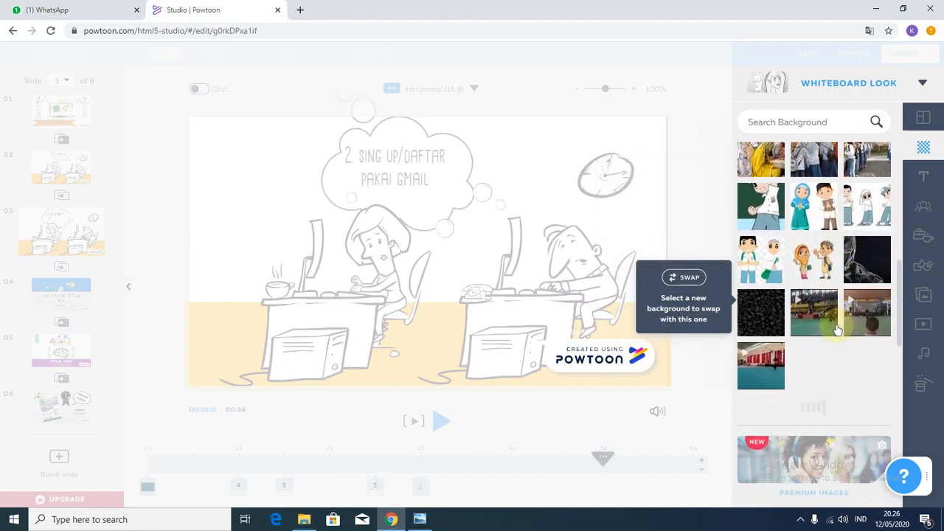
scroll(853, 355, "down", 3)
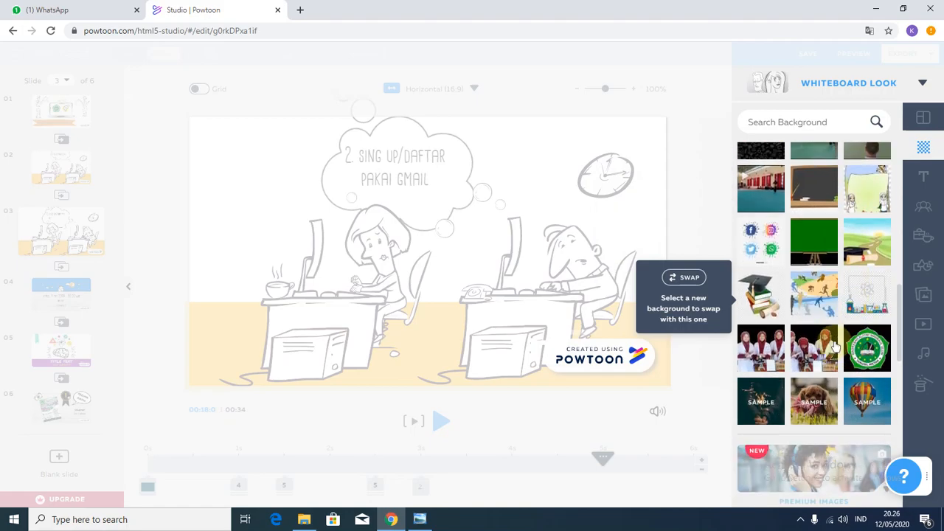
mouse_move(862, 308)
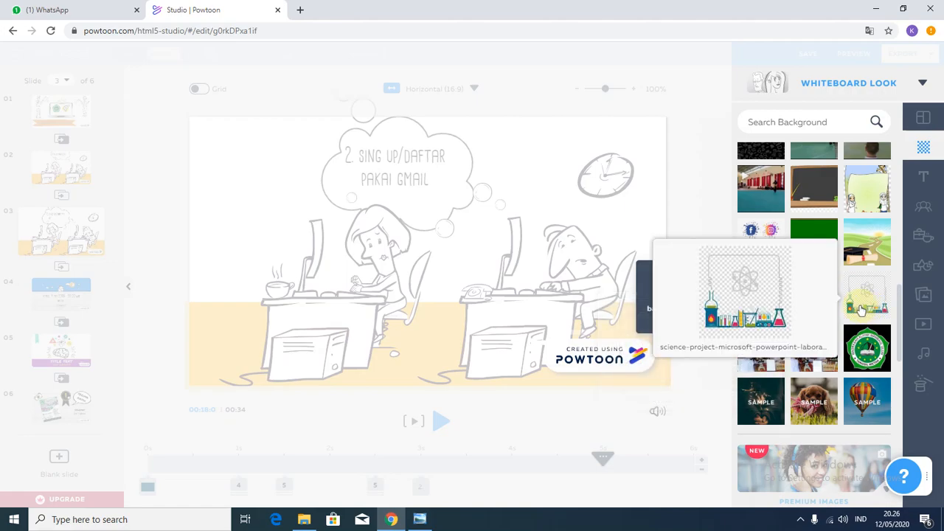
left_click(861, 309)
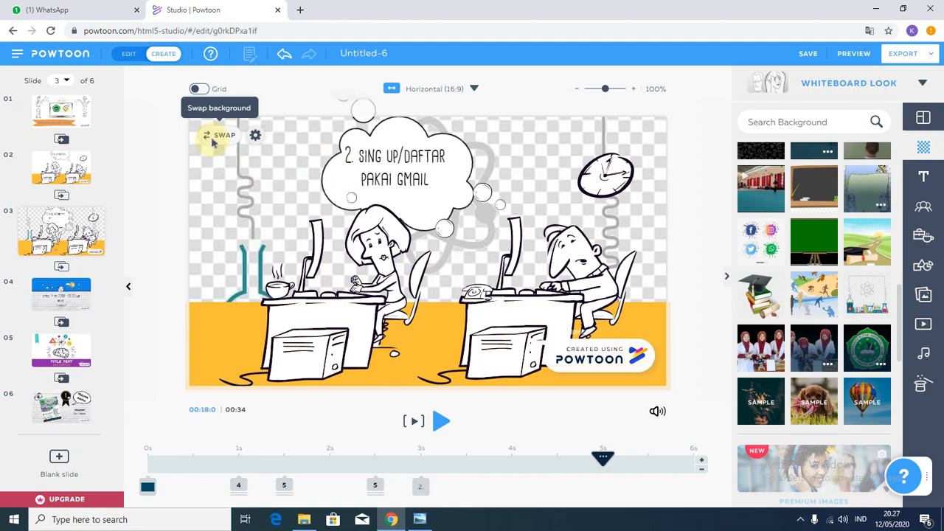
left_click(212, 143)
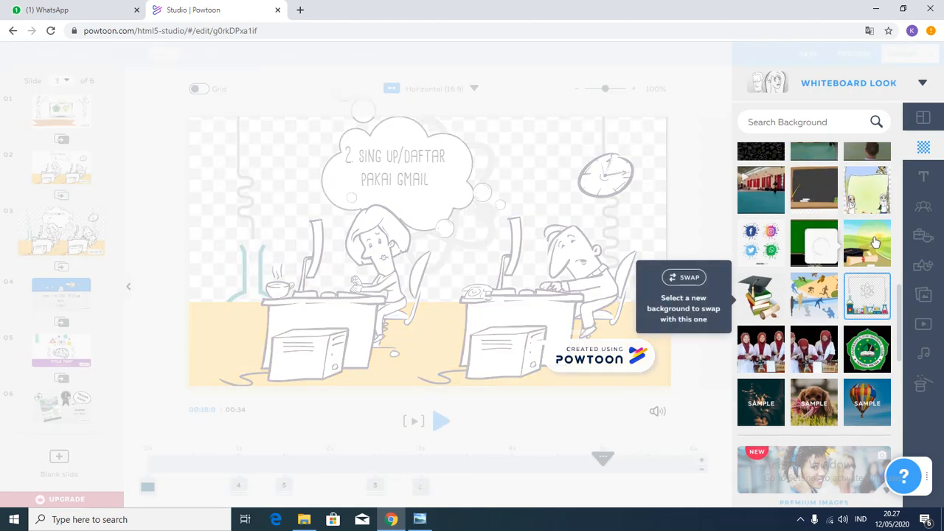
left_click(867, 208)
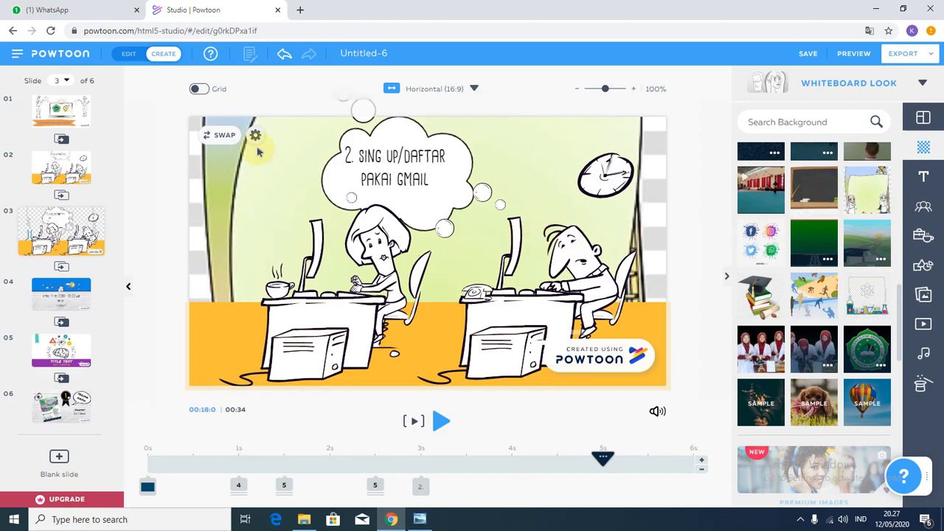
Try the cartoon picture of schoolchildren at their desks from My Media as slide 3's background.
left_click(221, 137)
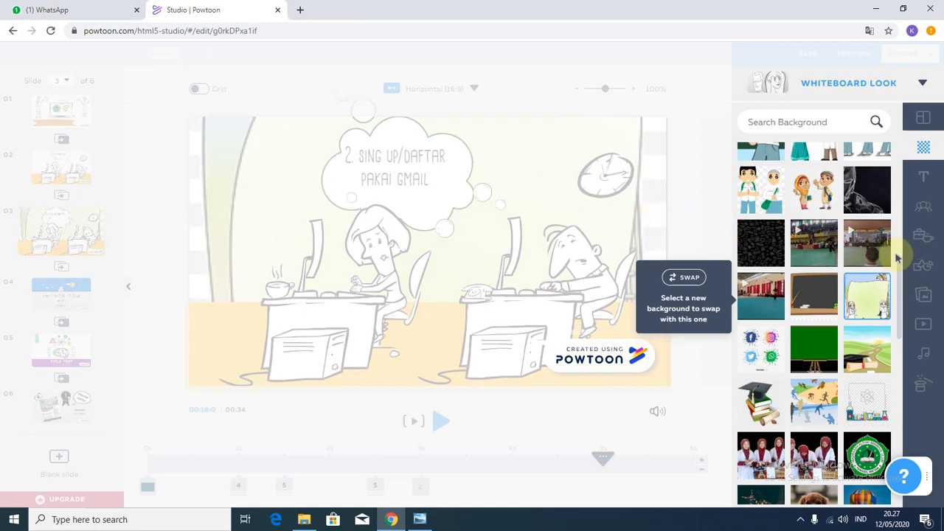
scroll(885, 265, "up", 10)
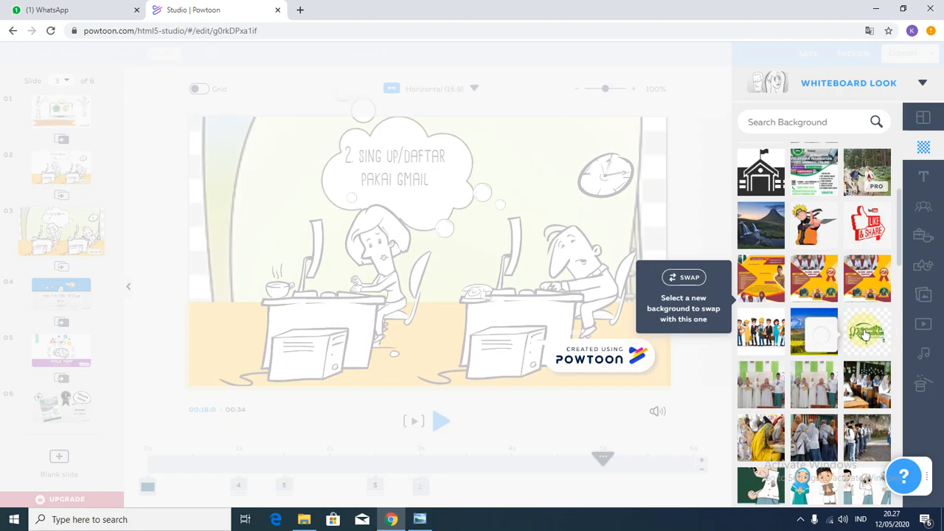
scroll(865, 334, "up", 3)
scroll(864, 335, "down", 4)
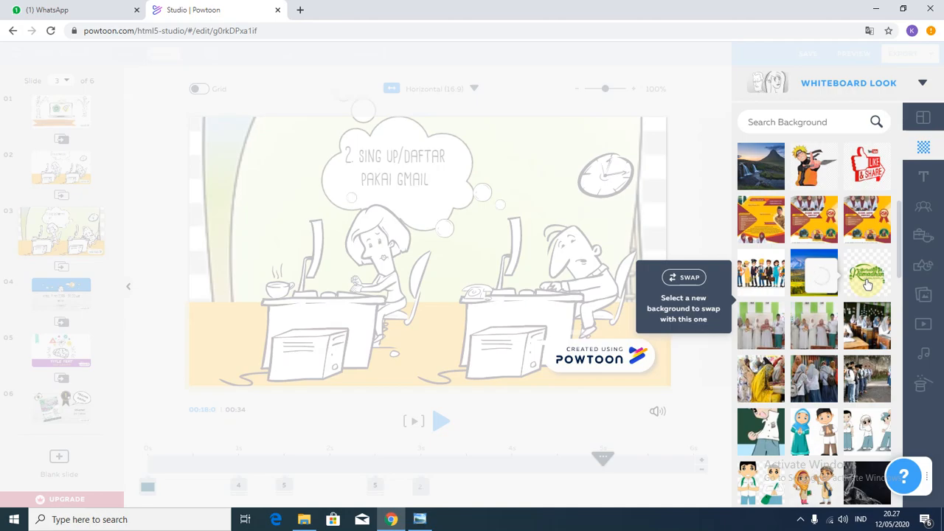
scroll(863, 272, "up", 3)
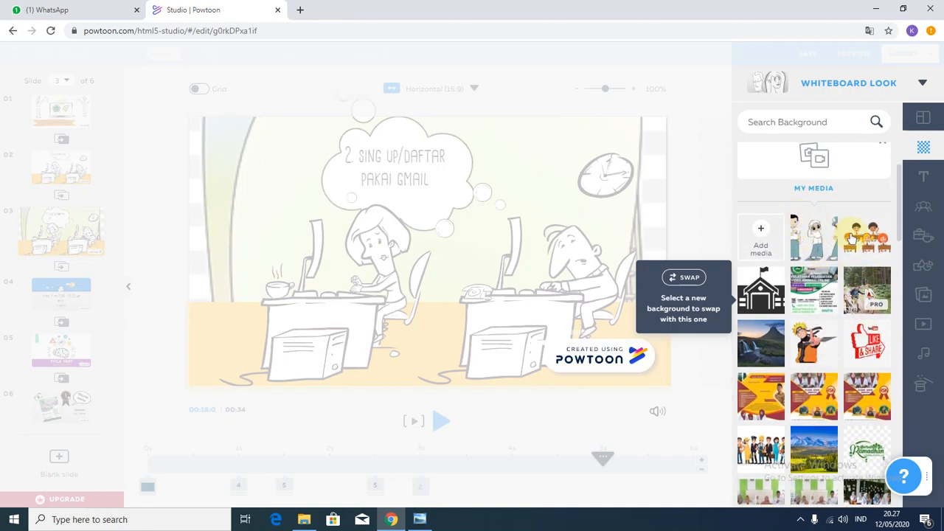
left_click(860, 241)
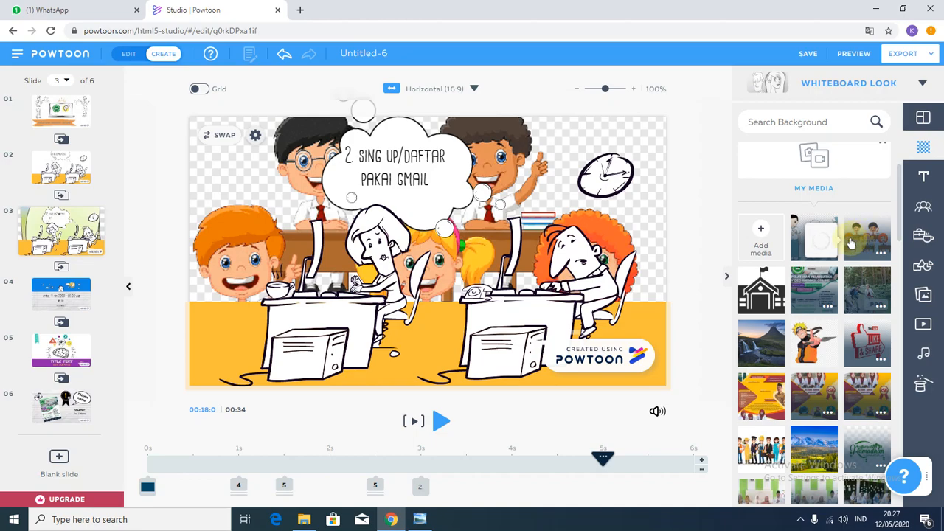
Change slide 3's background to the sunset mountain and waterfall photo from My Media.
scroll(818, 329, "down", 1)
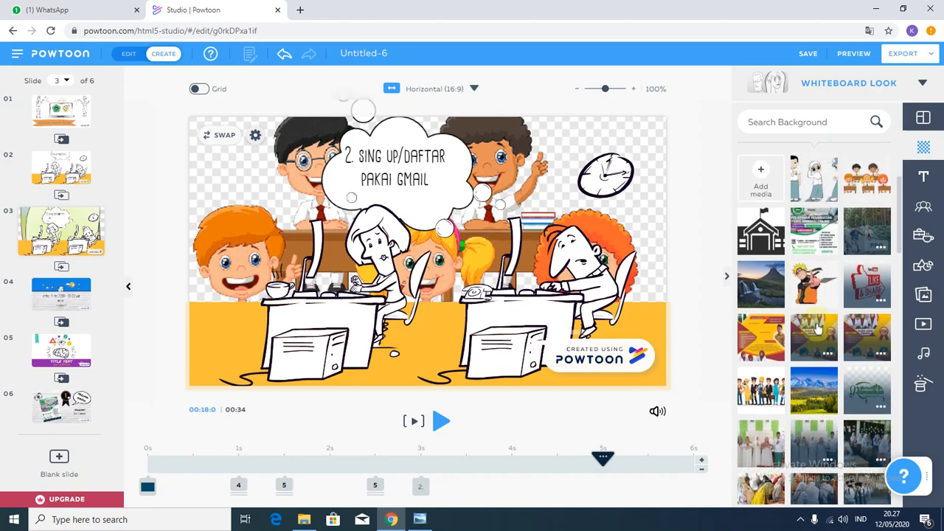
scroll(804, 332, "down", 3)
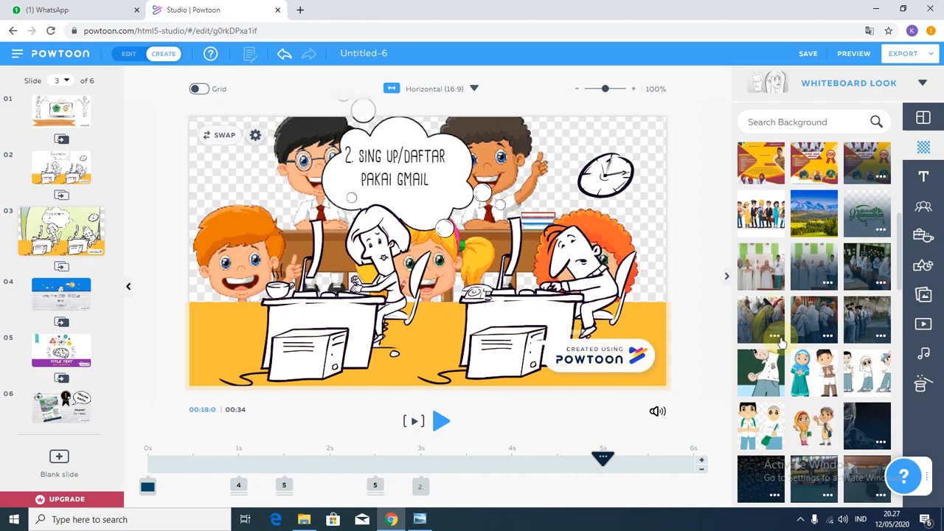
scroll(782, 343, "down", 1)
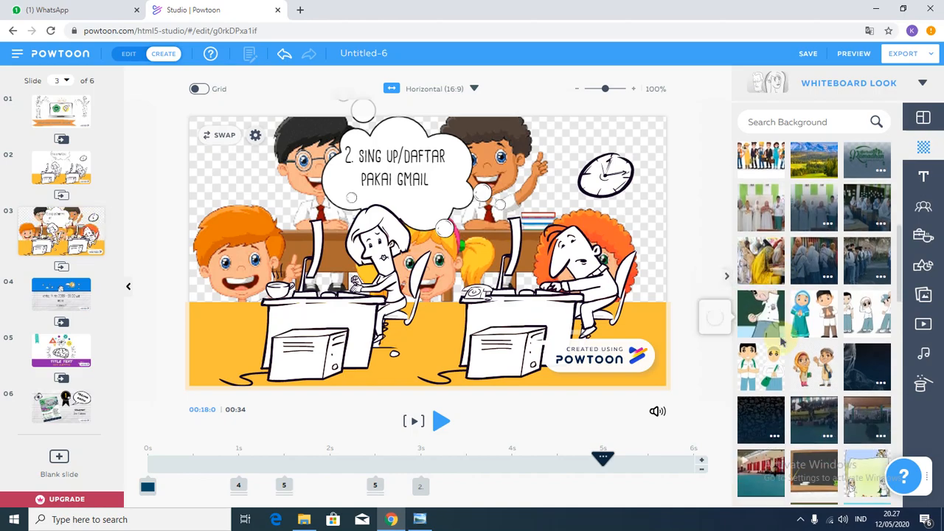
scroll(784, 343, "up", 3)
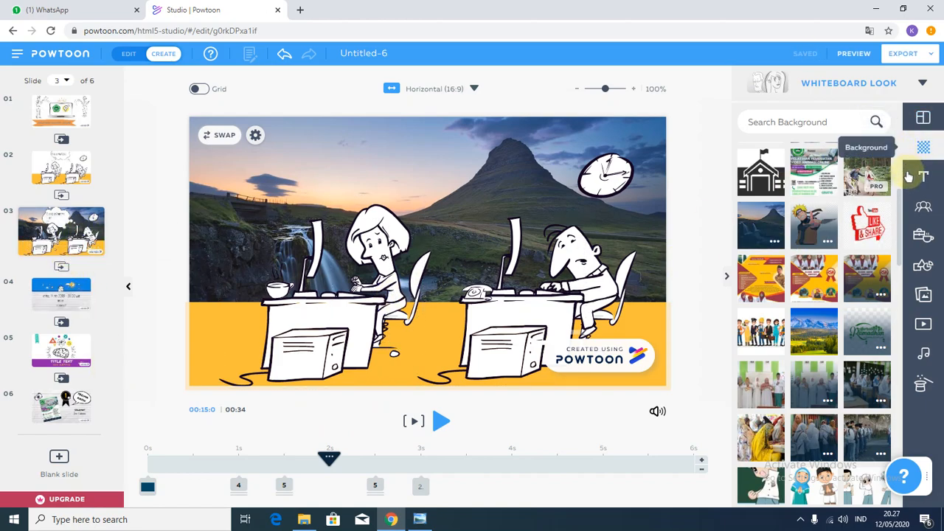
Try to apply the "BAD IDEA" scene from the Situations scenes to slide 3, and cancel replacing the slide's content.
left_click(924, 119)
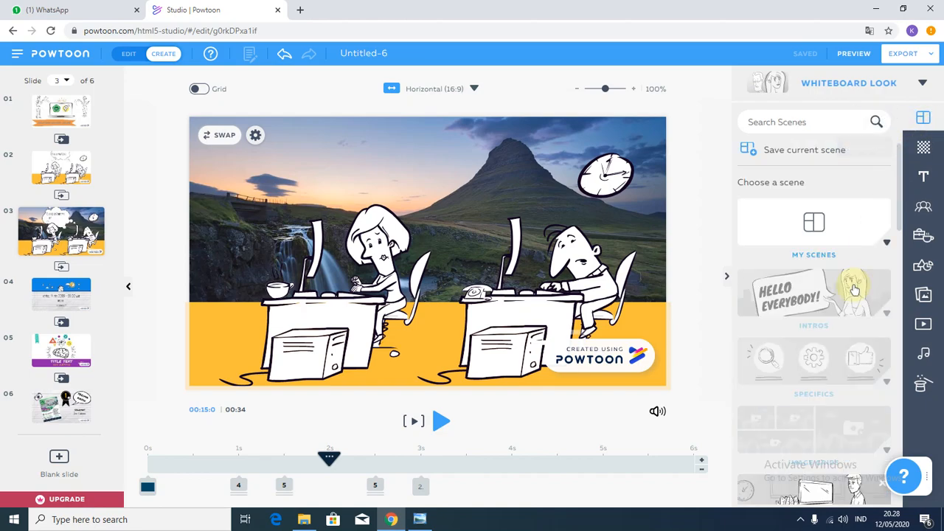
scroll(864, 276, "down", 2)
scroll(856, 295, "down", 10)
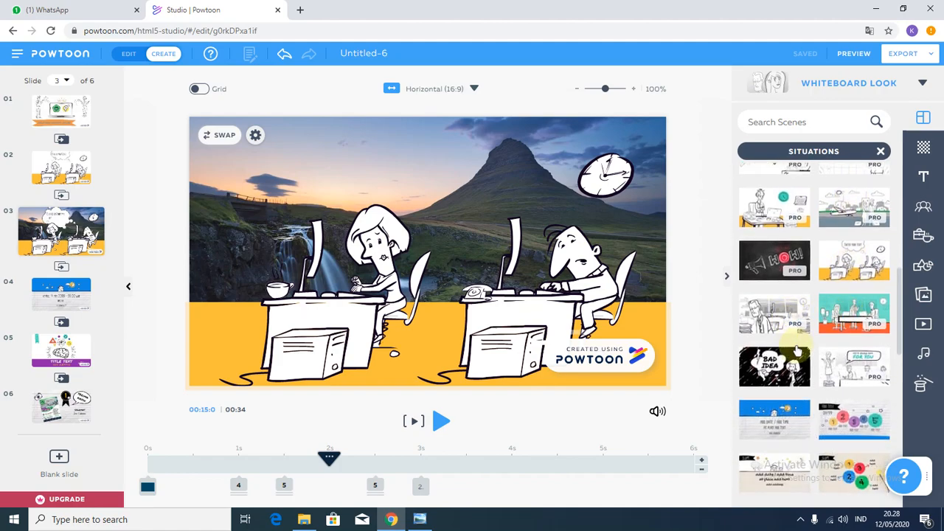
scroll(797, 352, "down", 1)
left_click(787, 313)
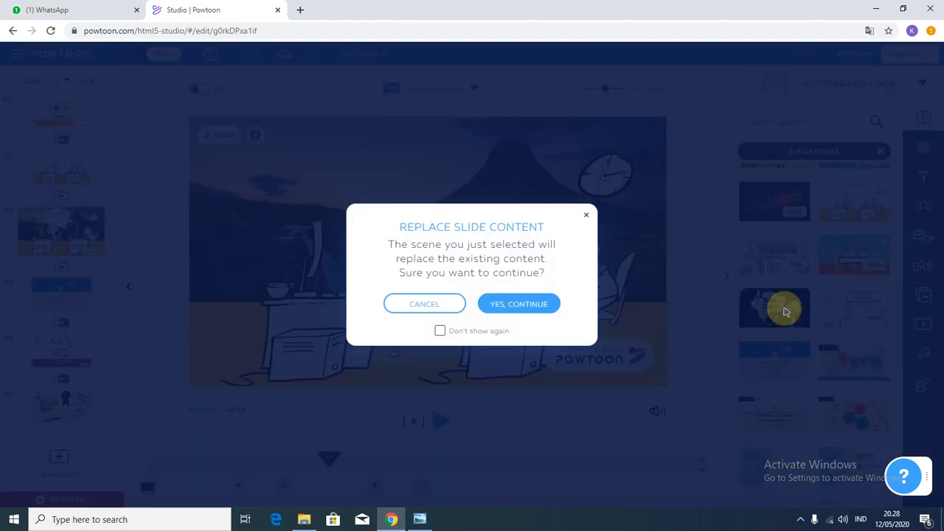
left_click(588, 216)
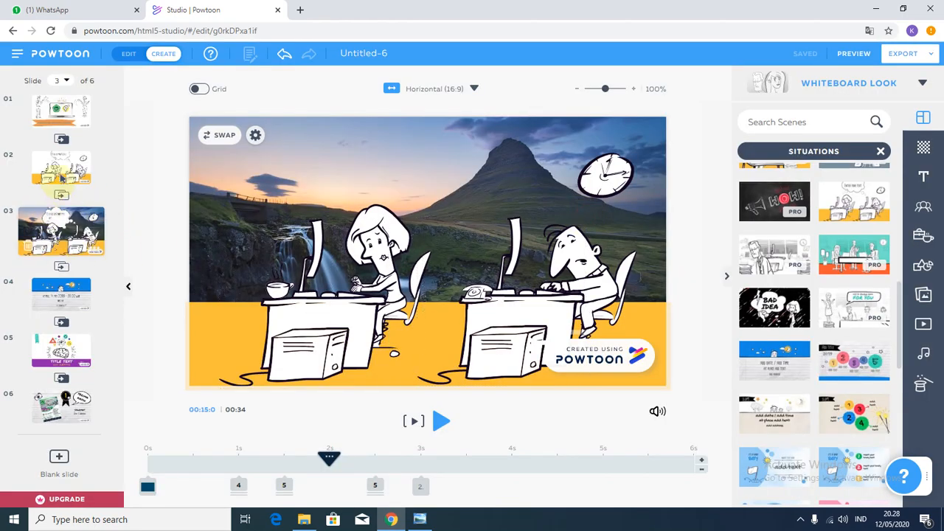
Add a blank slide after slide 3 and apply the "BAD IDEA" situation scene to it.
left_click(62, 169)
left_click(62, 238)
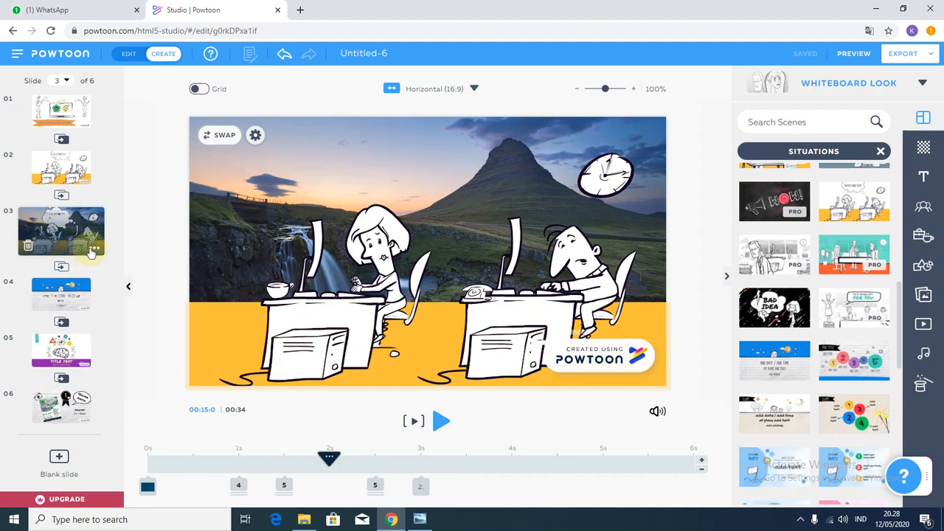
left_click(59, 461)
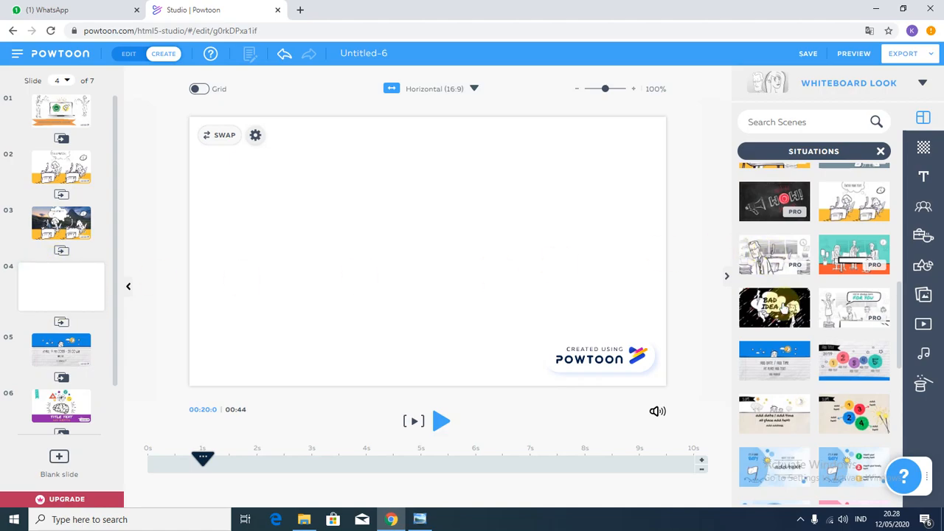
left_click(780, 308)
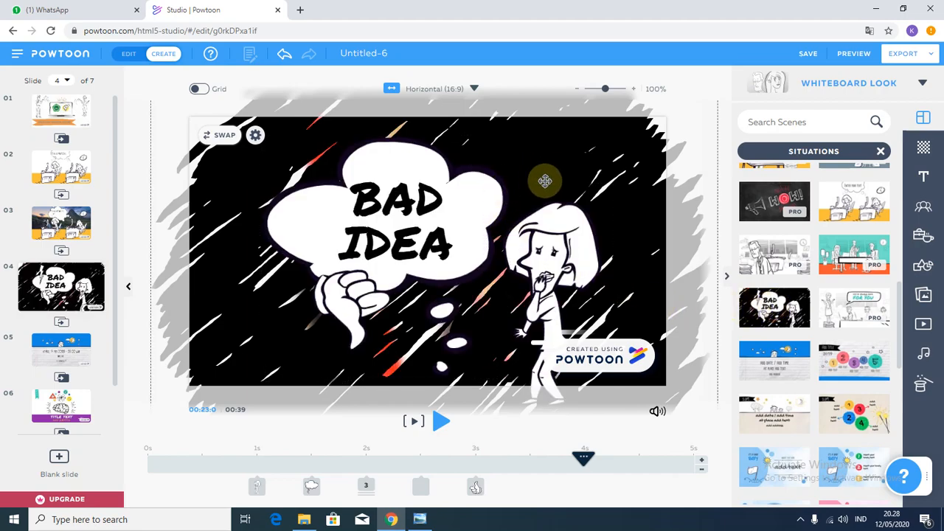
Replace the word "BAD" in slide 4's thought bubble with "3. PILIH".
double_click(426, 210)
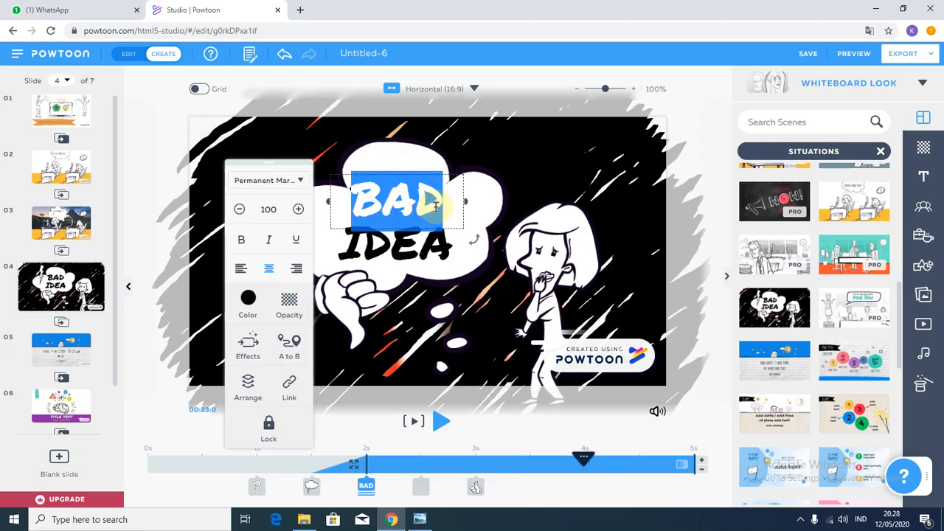
type("3.")
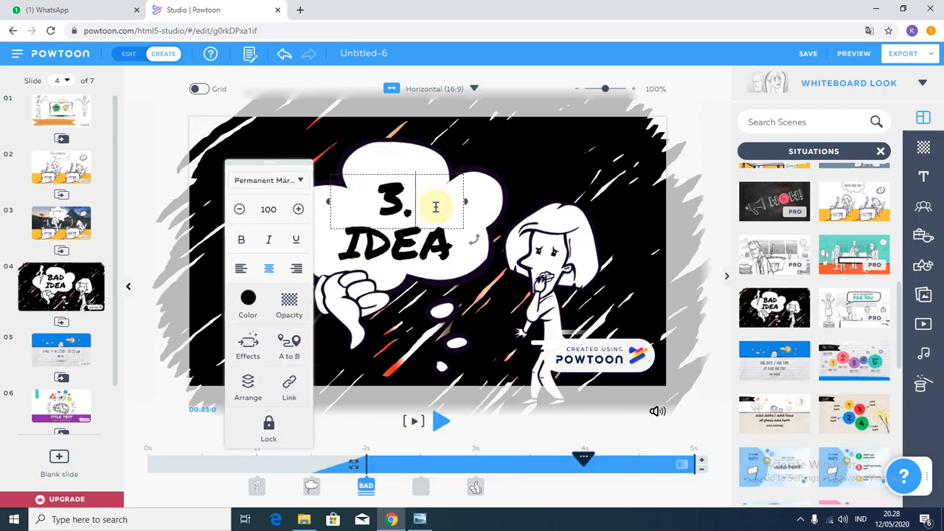
type(" PREA")
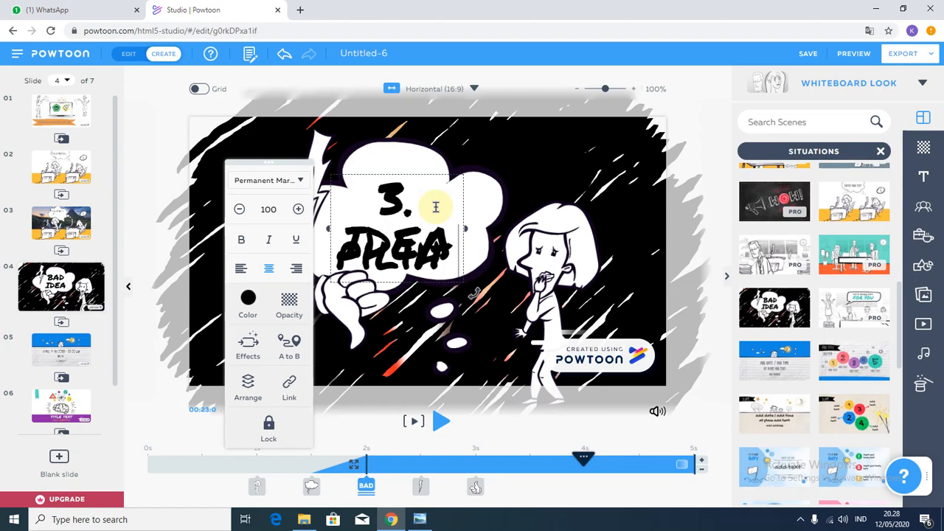
Move the "IDEA" text up within the thought bubble, off the word "PILIH".
left_click(398, 236)
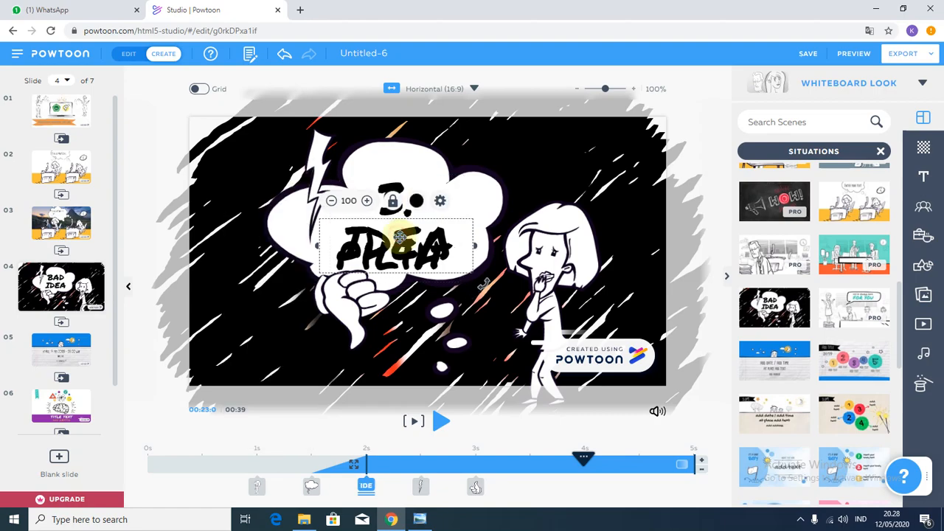
double_click(447, 240)
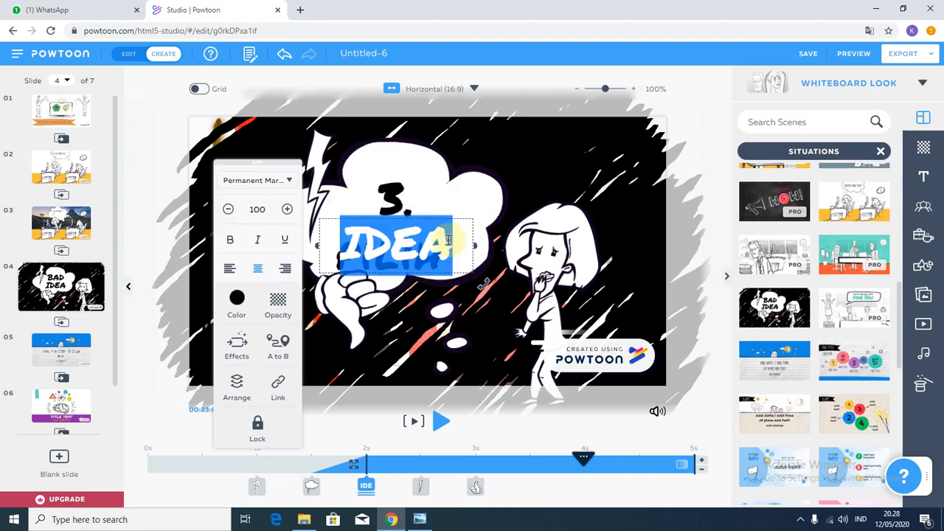
left_click(398, 247)
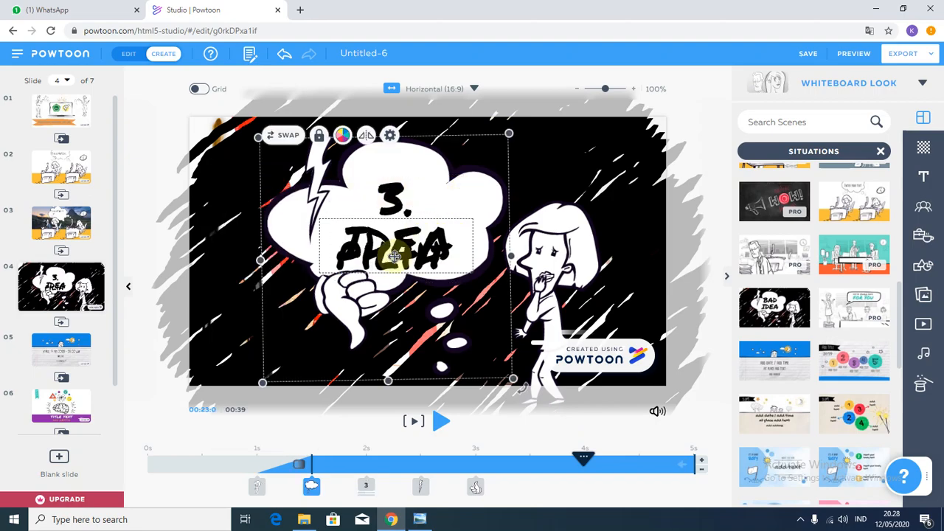
left_click_drag(385, 263, 391, 201)
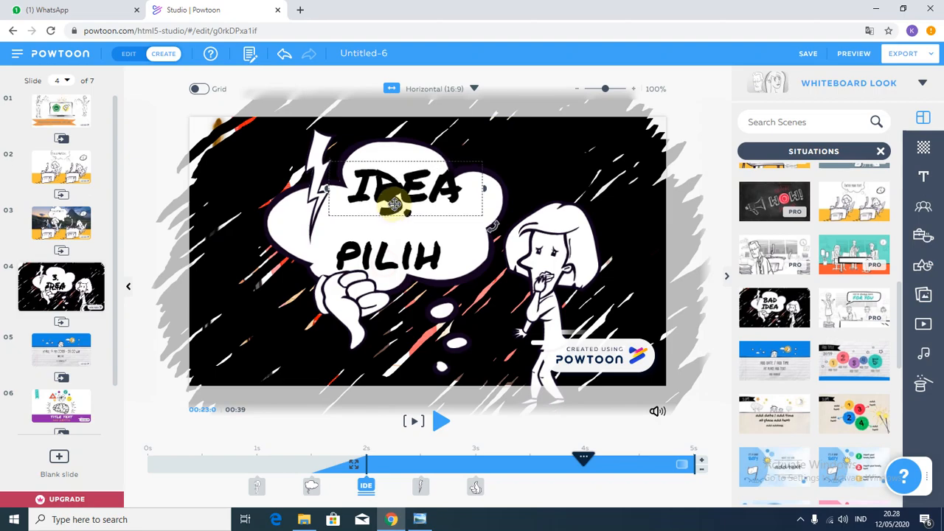
Add "KARAKTER POWTOON" after "3. PILIH" in slide 4's numbered text.
left_click(386, 265)
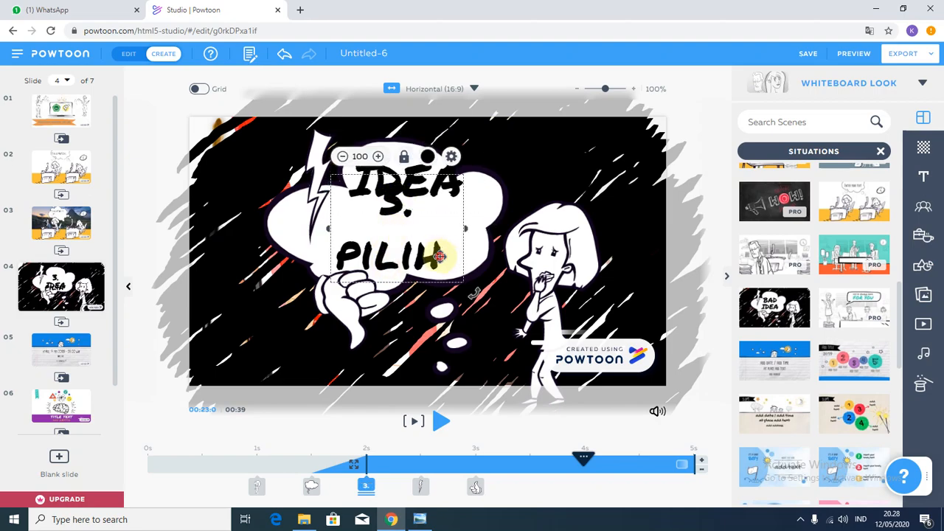
double_click(439, 256)
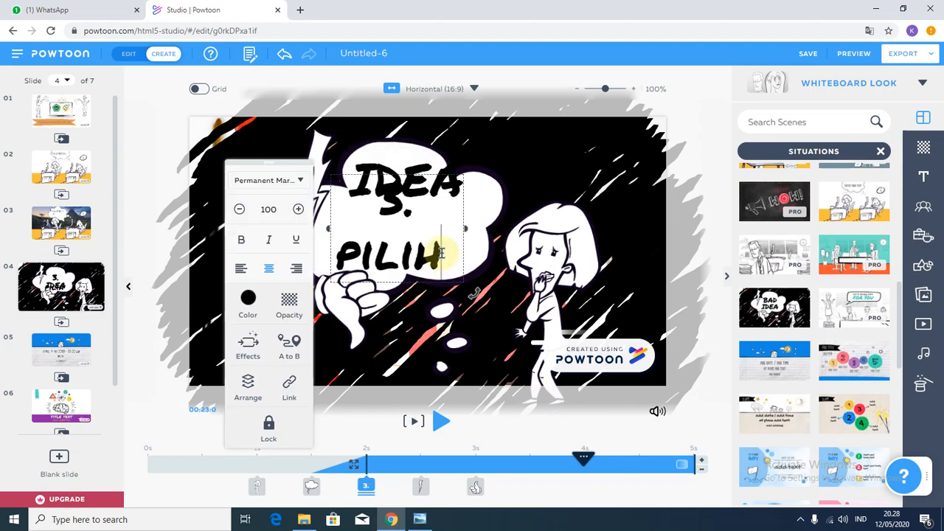
type("KARAKTER")
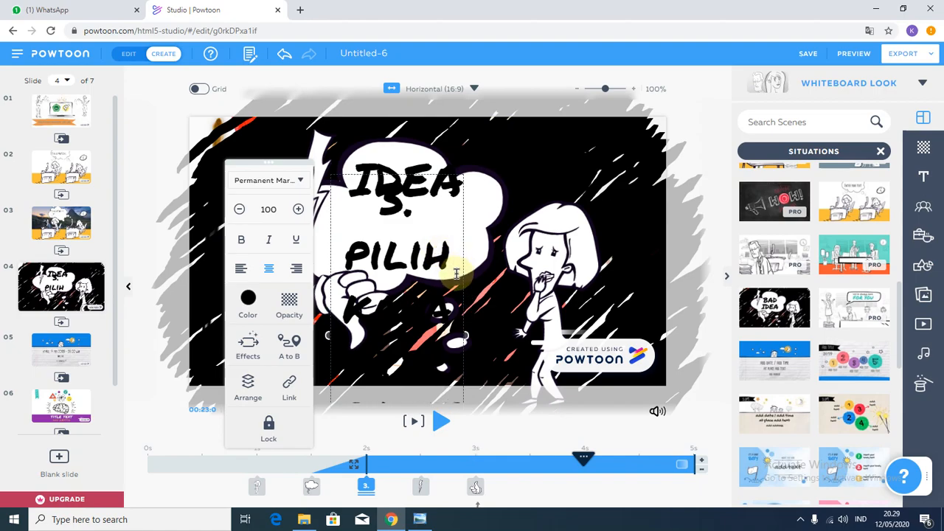
Stretch the thought bubble to the slide's left edge, and move the lightning bolt and the flipped thumb along that edge.
left_click(496, 148)
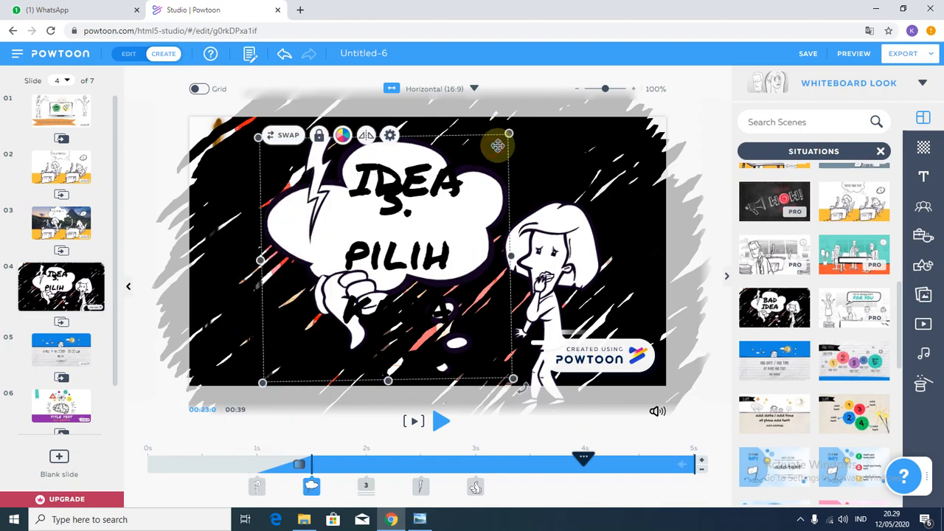
left_click_drag(261, 260, 190, 263)
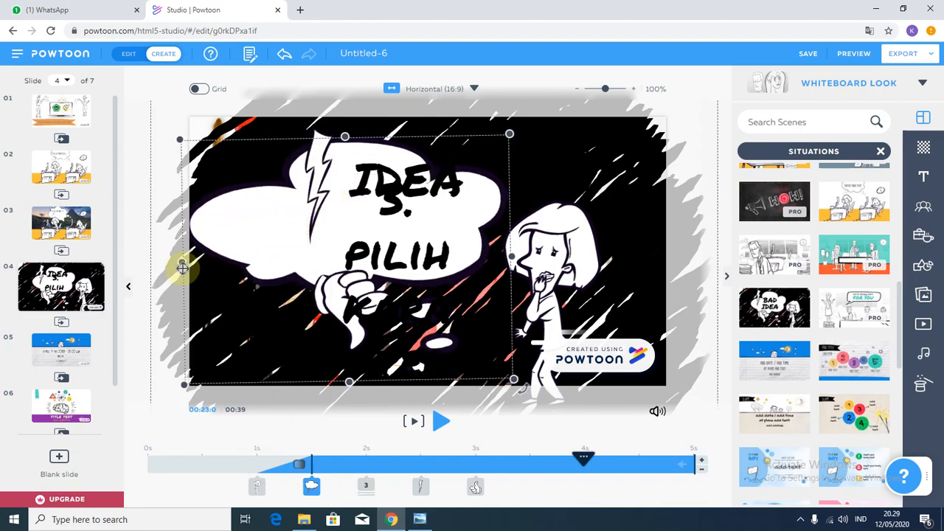
left_click(293, 181)
left_click_drag(293, 180, 202, 172)
left_click_drag(329, 281, 319, 394)
left_click_drag(284, 344, 242, 356)
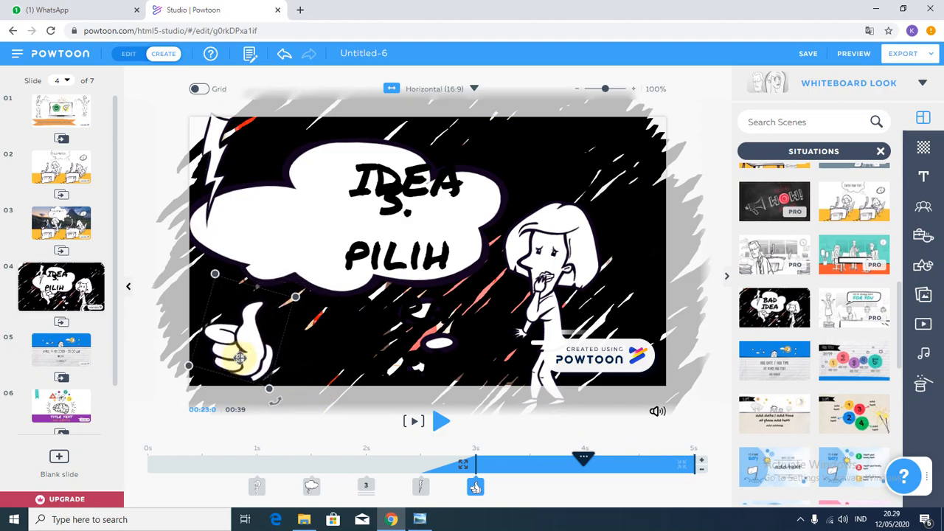
Widen the "3. PILIH KARAKTER POWTOON" text box, set its font size to 36 and place it inside the thought bubble.
left_click(372, 253)
left_click_drag(371, 253, 304, 191)
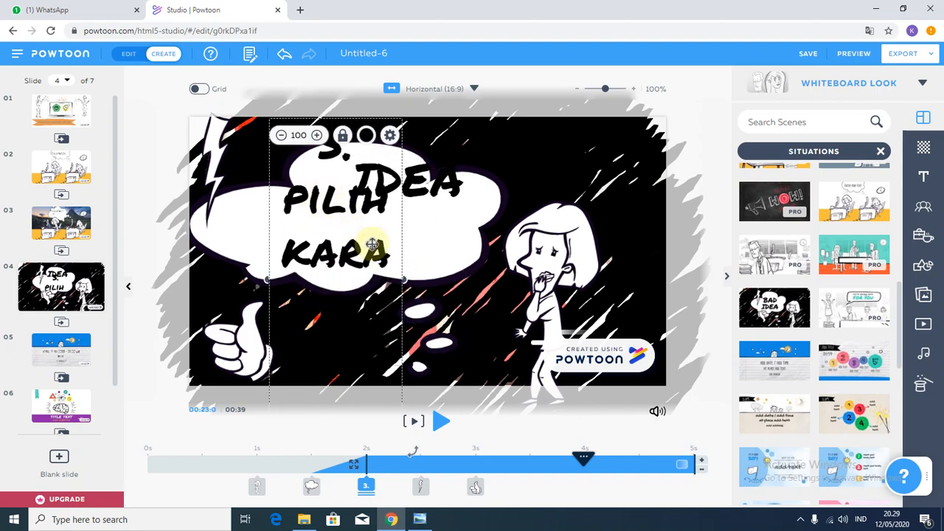
left_click_drag(406, 278, 514, 265)
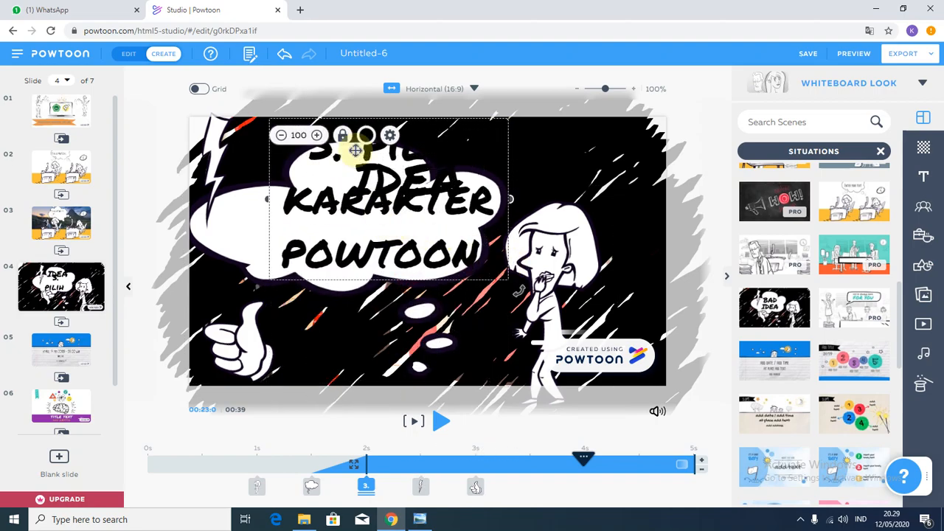
left_click(300, 137)
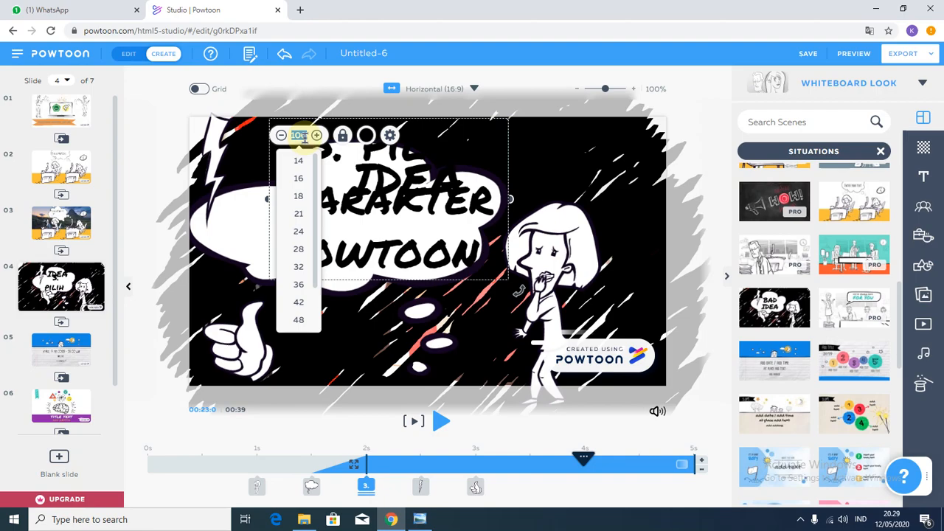
left_click(298, 284)
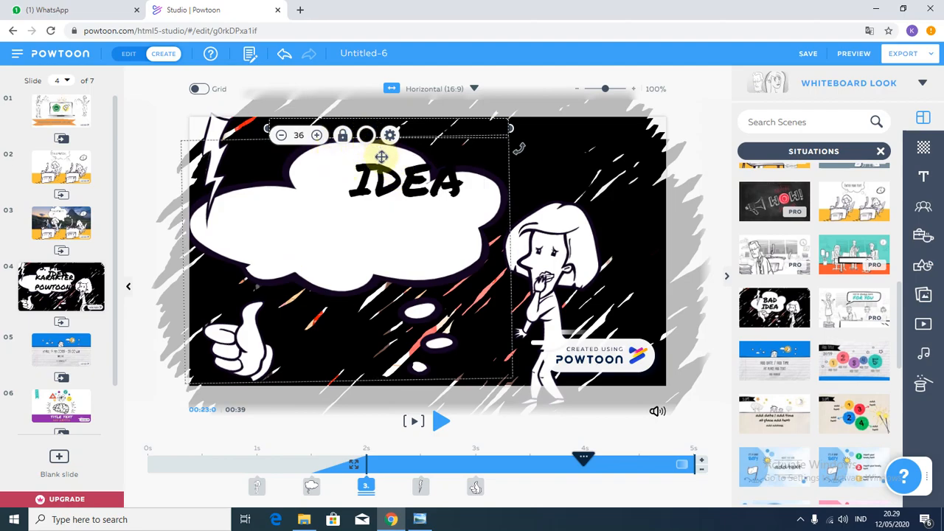
left_click_drag(445, 132, 408, 215)
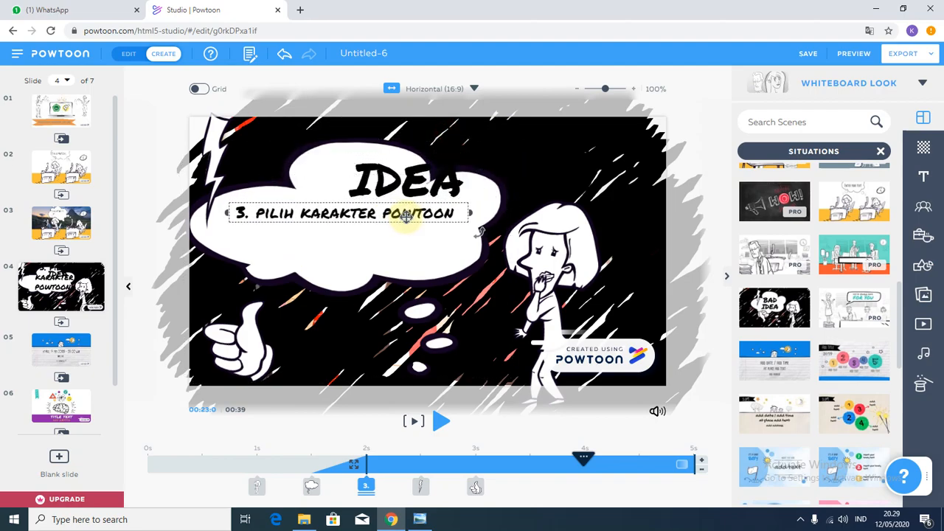
Insert the word "JENIS" before "KARAKTER" in slide 4's numbered text.
double_click(307, 212)
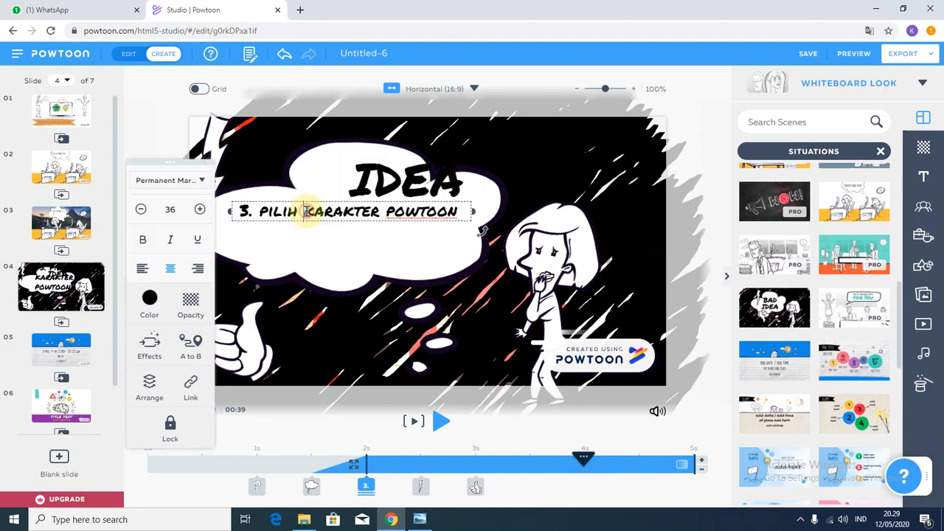
triple_click(306, 211)
left_click(303, 212)
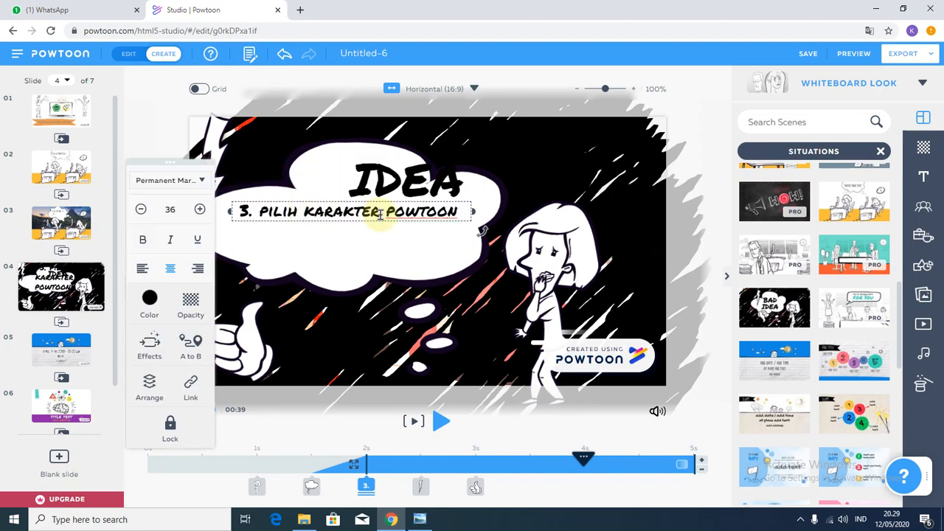
type("JEMN")
key("BackSpace")
key("BackSpace")
type("NIS")
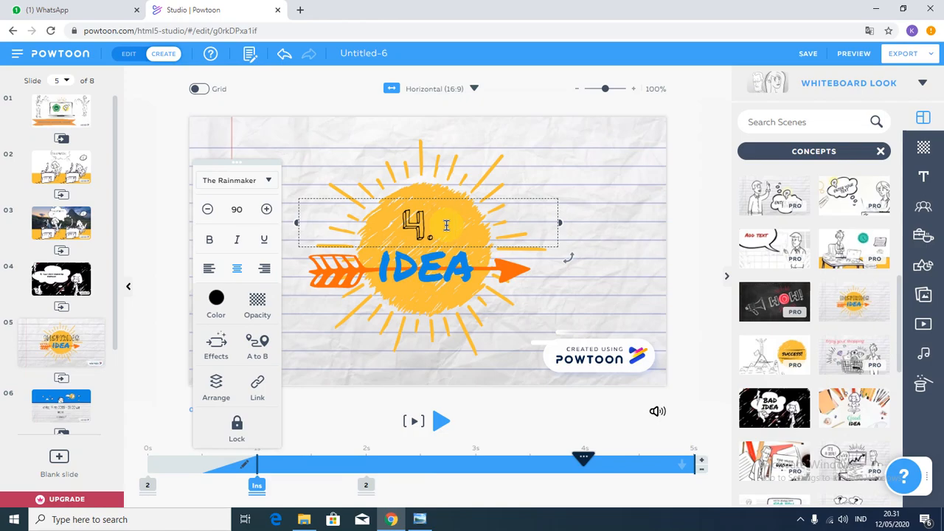
Complete slide 5's heading so that it reads "4. PILIH SCENES".
type("[")
key("BackSpace")
type("PILIH")
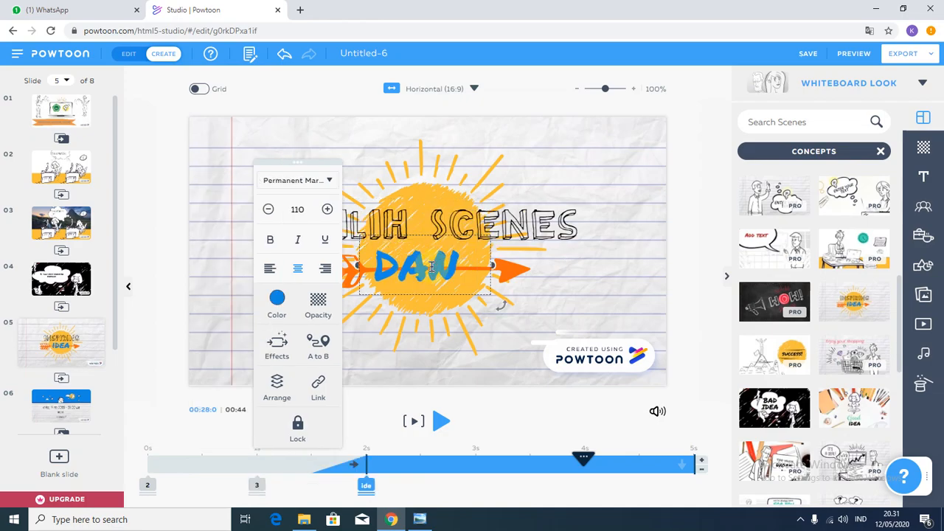
Extend slide 5's blue text after "DAN" with "KLIK BLANJ POWTOON".
key("Return")
type("KL")
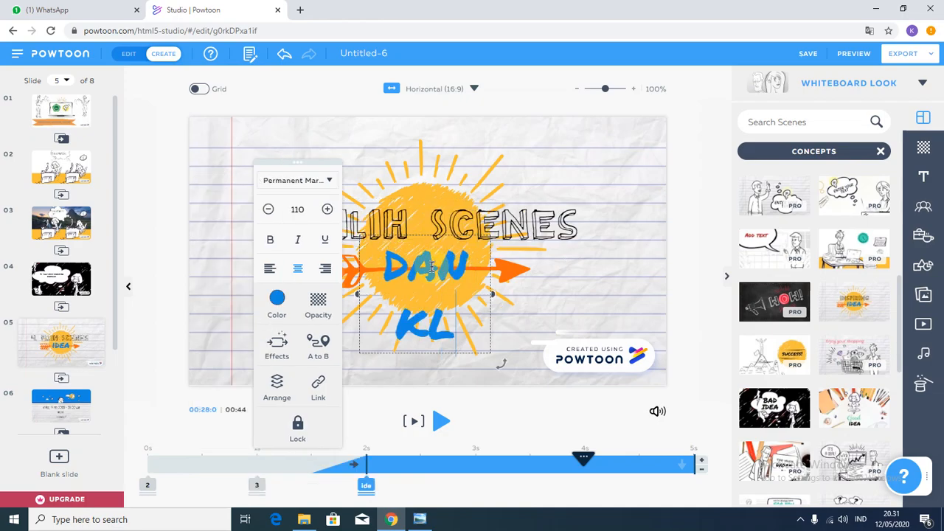
type("IK")
key("Return")
type("BLAN")
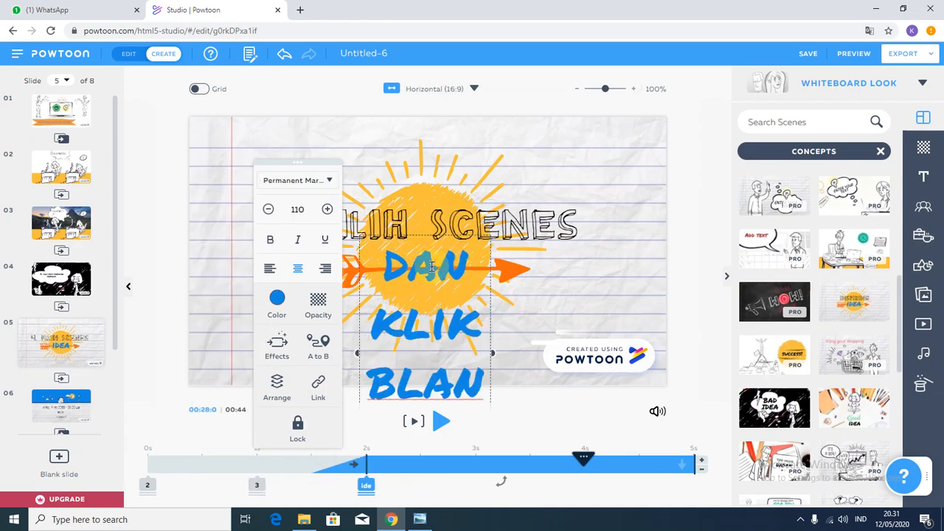
type("K POWTOON")
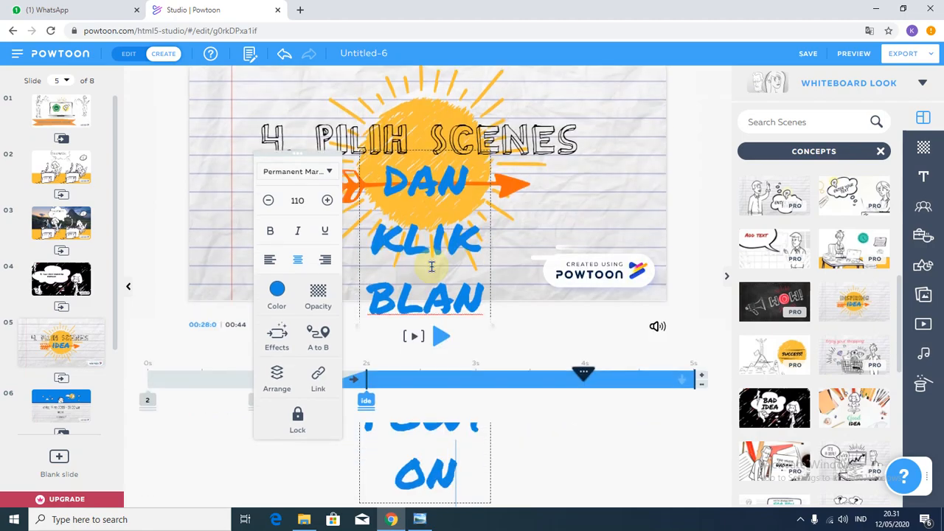
key("BackSpace")
type("ON")
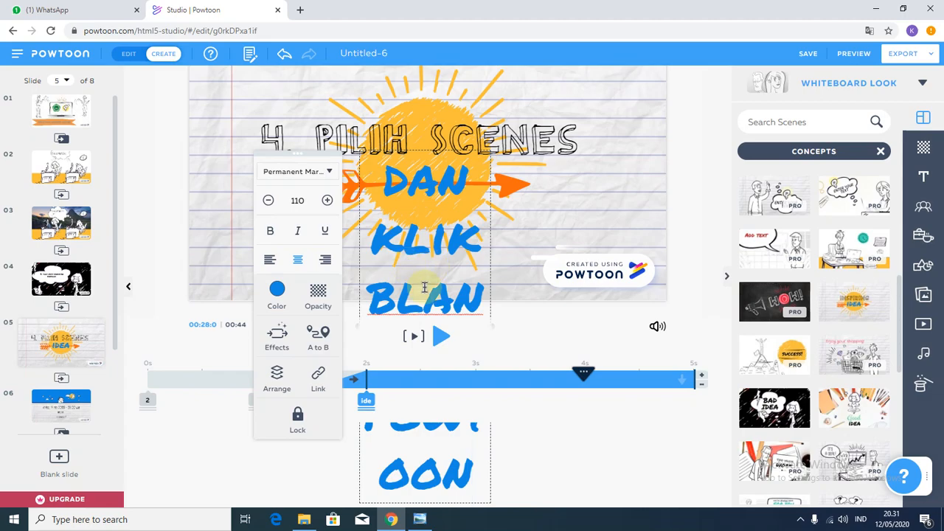
Set the blue text's font size to 42, and place it above the sun in a box wide enough for one line.
left_click(491, 273)
left_click(388, 133)
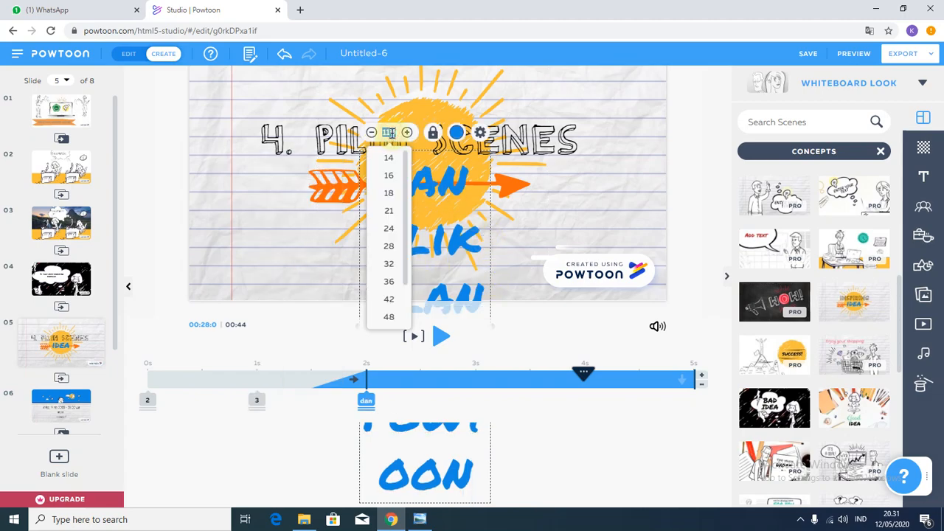
left_click(389, 251)
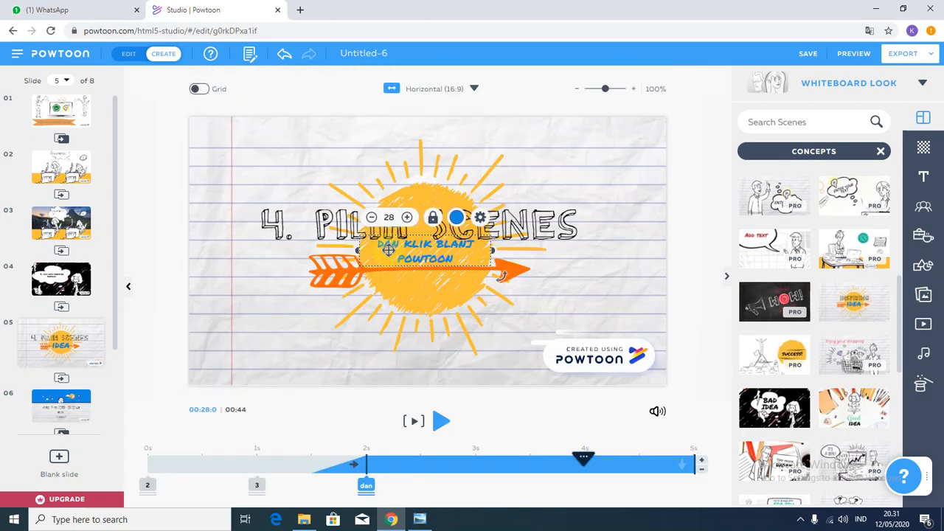
left_click_drag(395, 250, 266, 147)
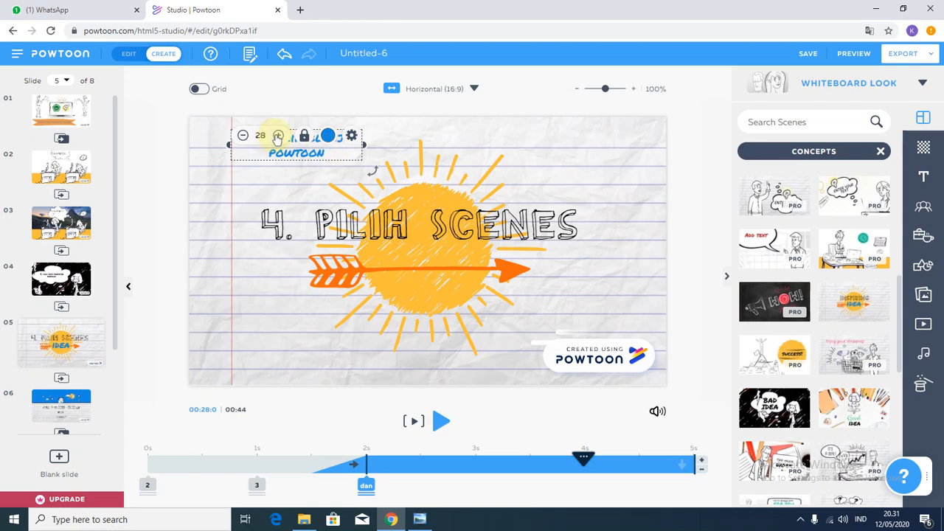
left_click(262, 136)
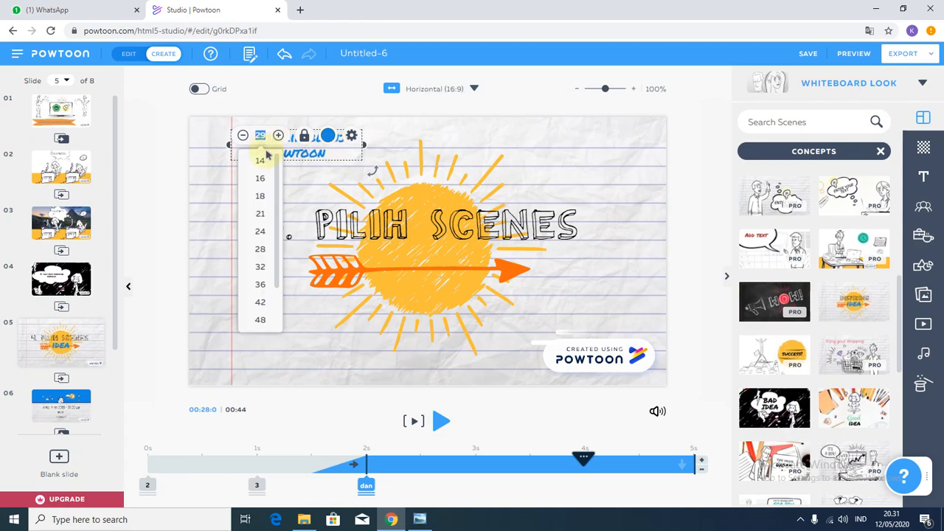
left_click(262, 302)
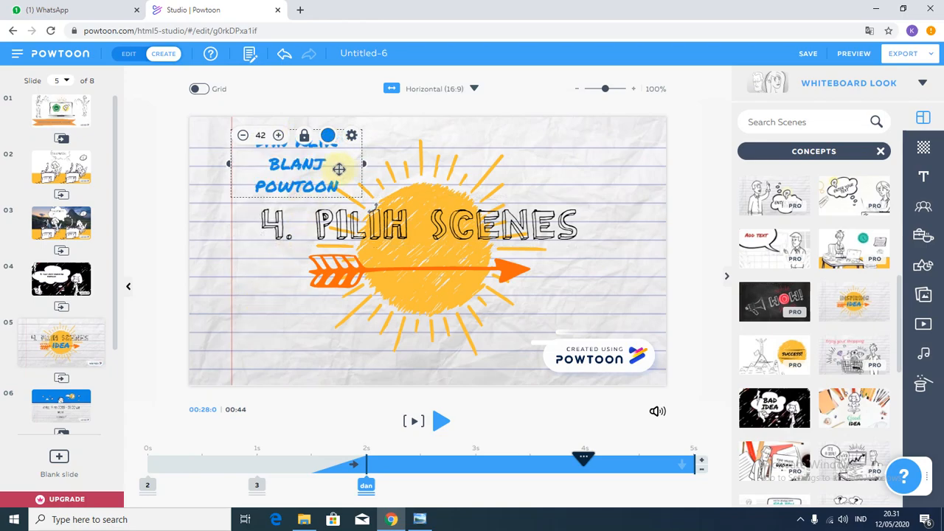
left_click_drag(363, 164, 541, 140)
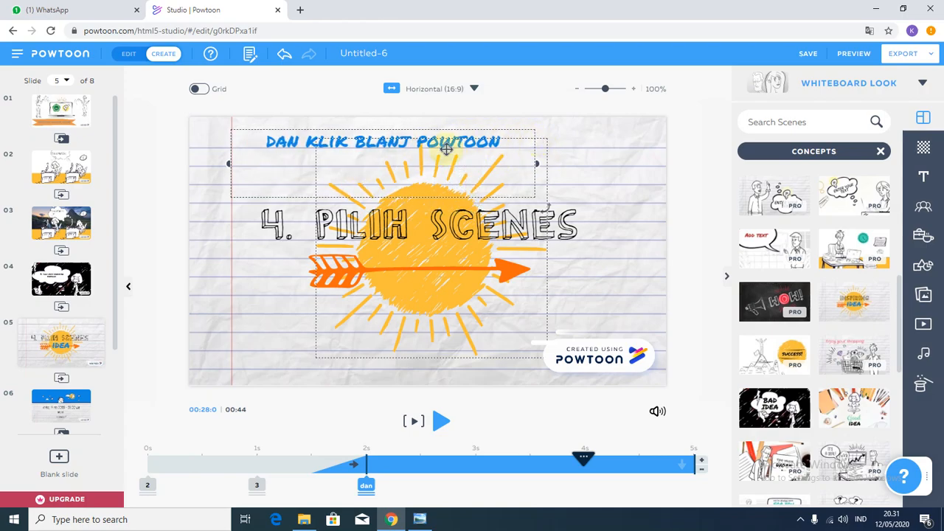
Correct "BLANJ" to "BLANK" in the blue text and shift the text slightly to the left.
double_click(408, 142)
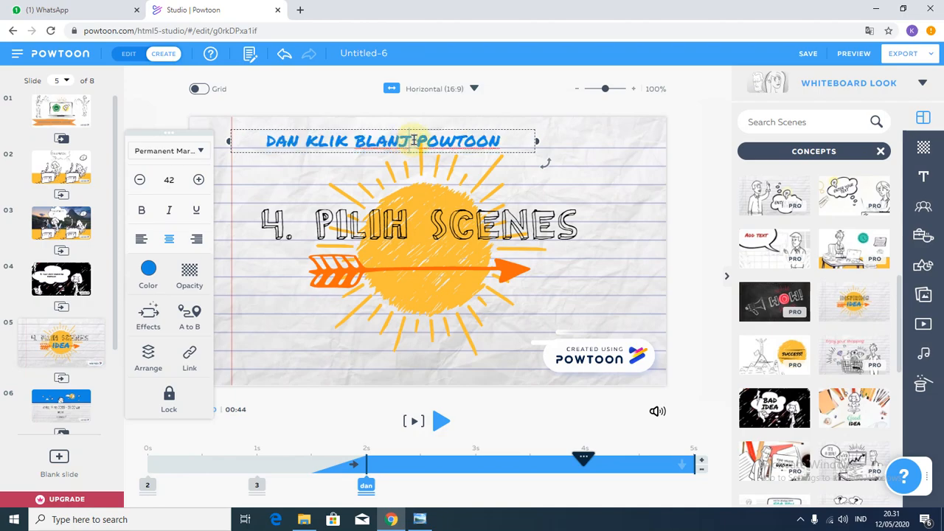
key("BackSpace")
type("K")
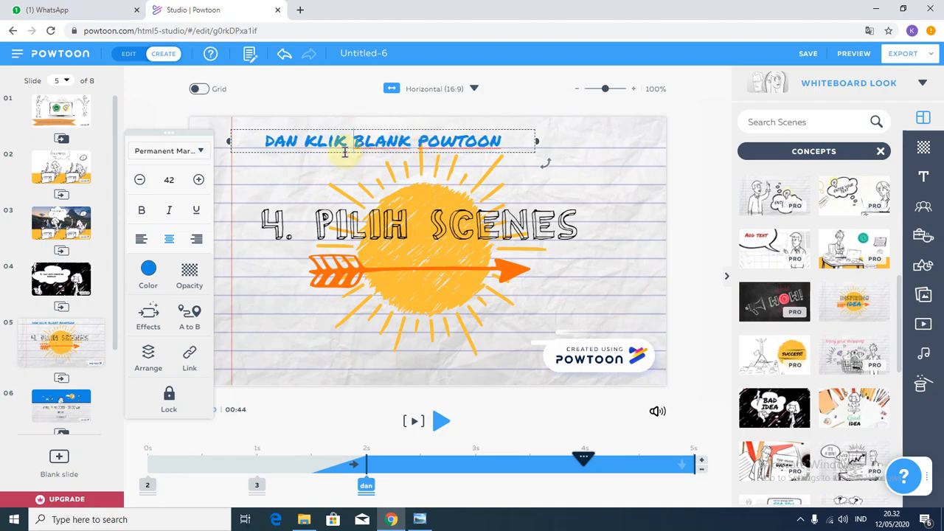
left_click(288, 175)
left_click_drag(272, 149, 263, 151)
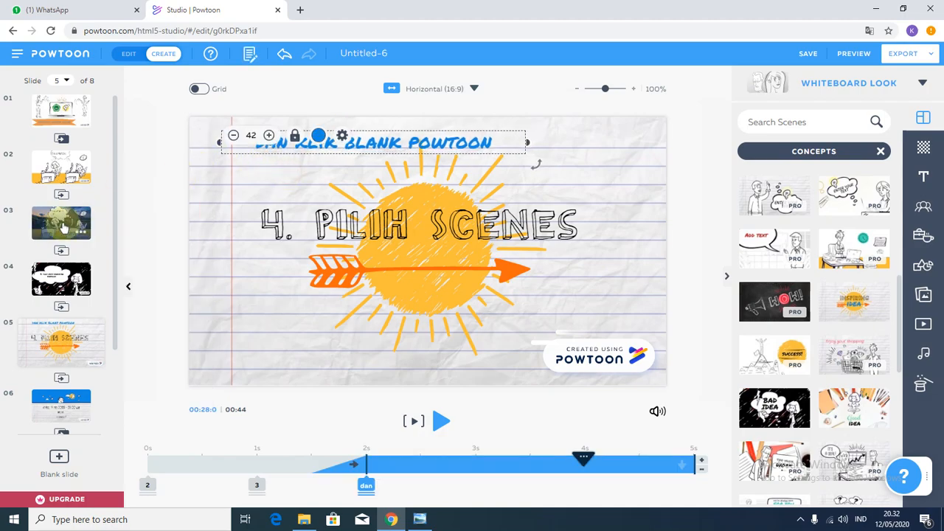
Nudge slide 5's heading slightly up and to the right, and move the blue text below the arrow.
left_click(61, 278)
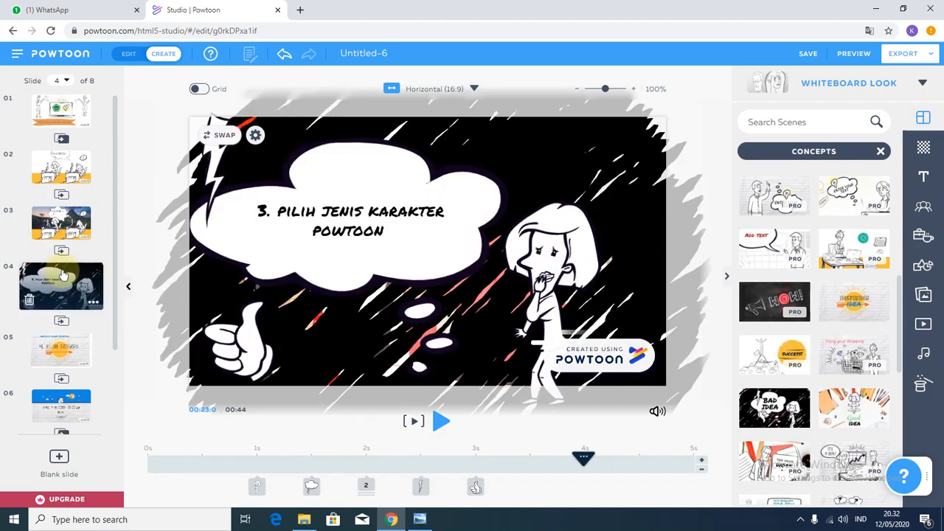
left_click(65, 352)
mouse_move(402, 214)
left_mouse_down()
mouse_move(386, 180)
mouse_move(391, 204)
mouse_move(407, 210)
left_mouse_up()
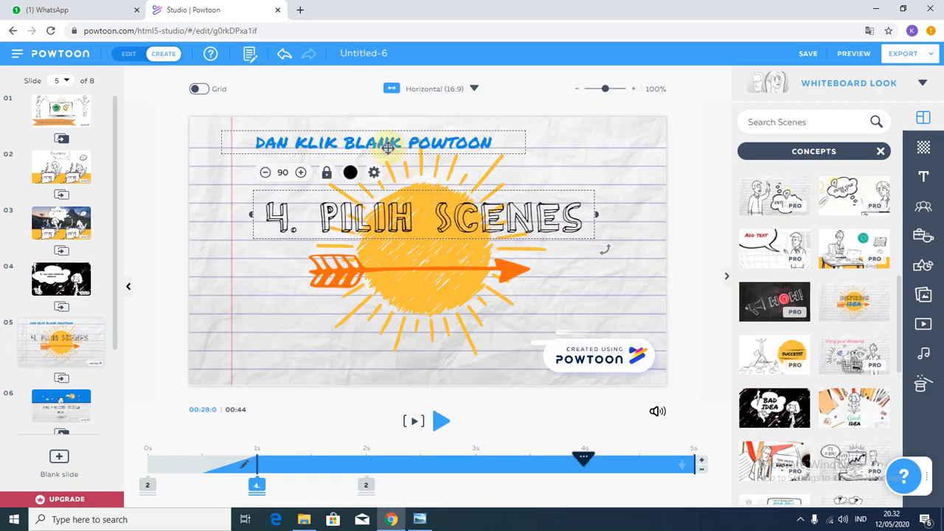
left_click_drag(382, 140, 452, 317)
Stretch the orange arrow in both directions to nearly the full slide width and place the blue text over it.
left_click(446, 270)
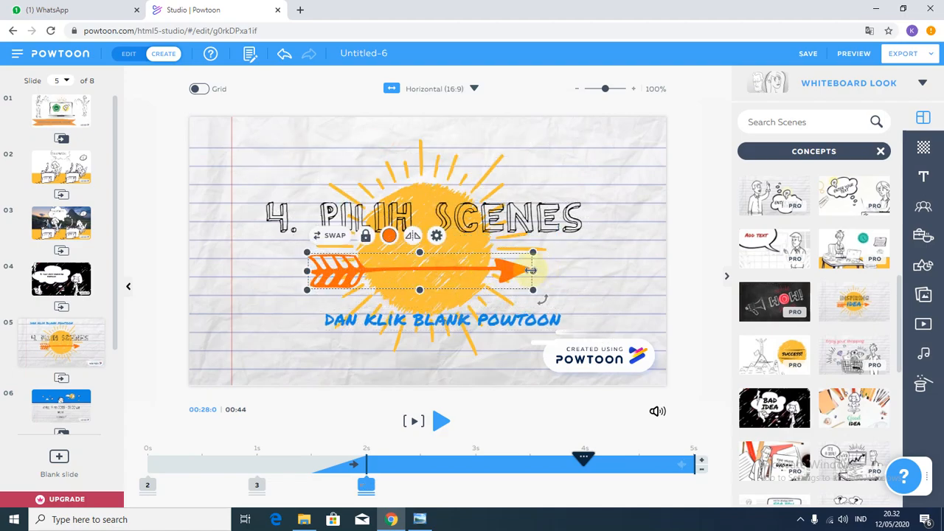
left_click_drag(532, 270, 664, 272)
left_click_drag(307, 272, 205, 273)
left_click_drag(377, 318, 386, 271)
Rearrange slide 5 with the blue text near the top of the sun, the heading lowered onto the sun, and the arrow beneath the heading.
left_click(353, 221)
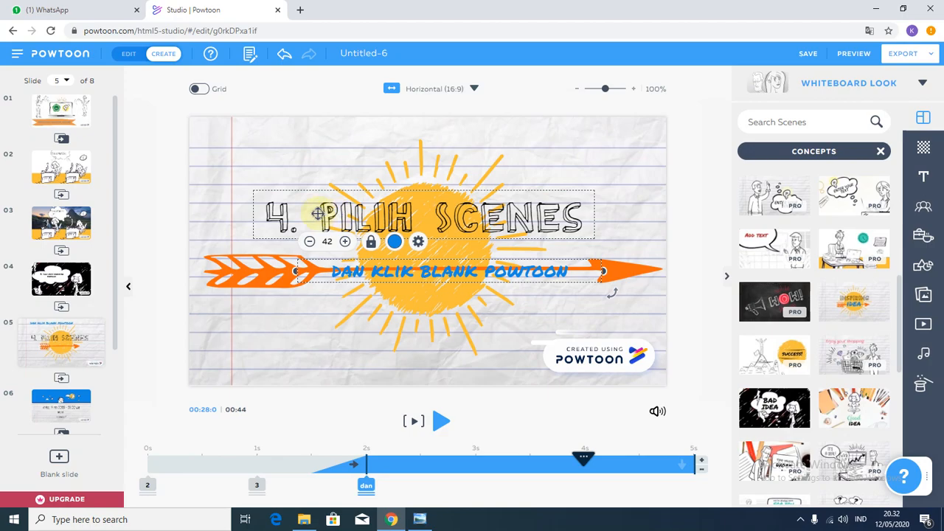
left_click_drag(396, 273, 396, 173)
left_click_drag(397, 228, 400, 275)
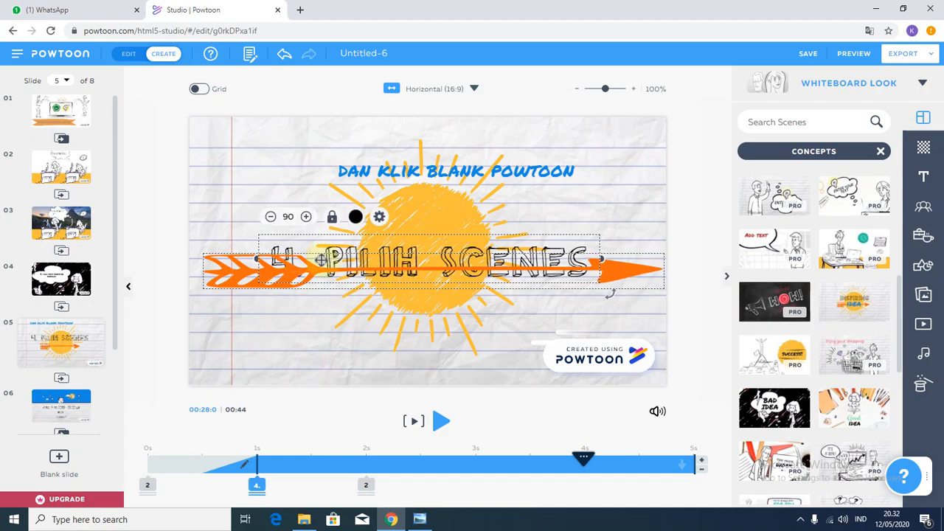
left_click(293, 260)
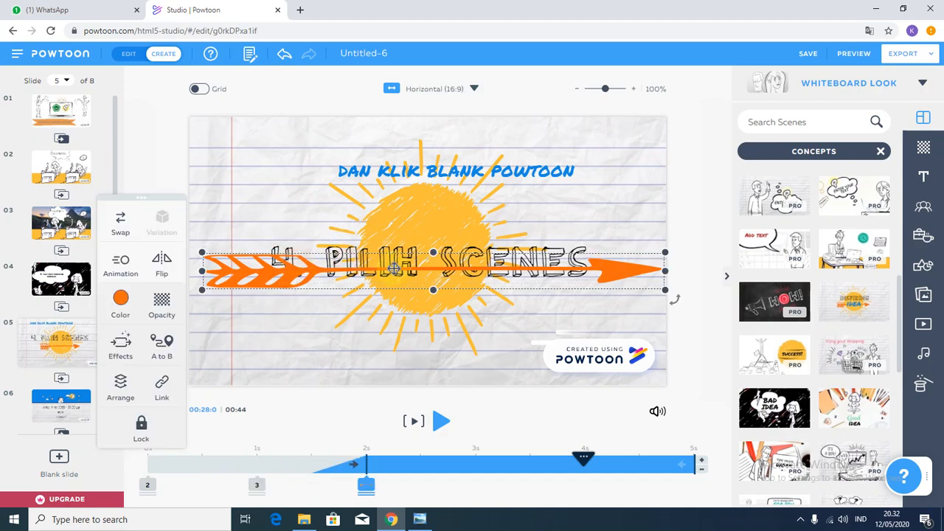
left_click_drag(396, 253, 397, 290)
Remove the number "4." from slide 5's heading so that it reads "PILIH SCENES".
left_click(323, 259)
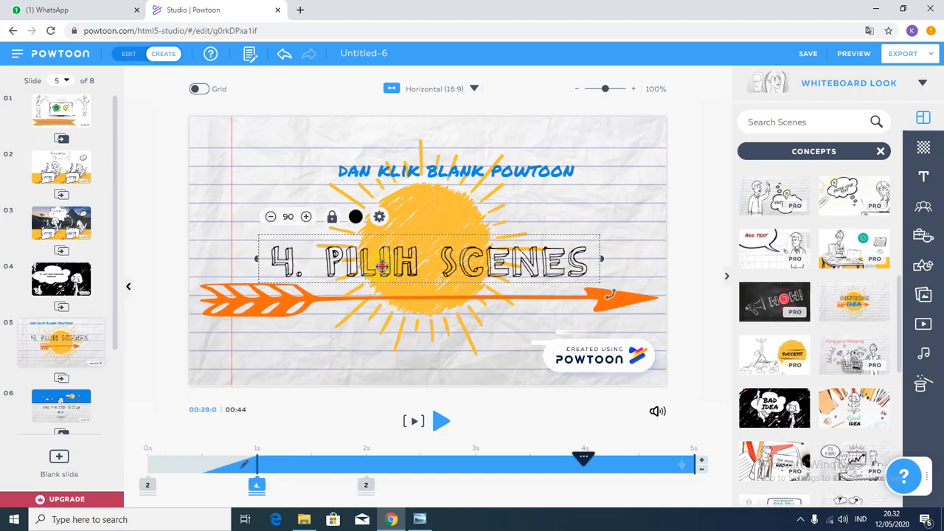
left_click(324, 259)
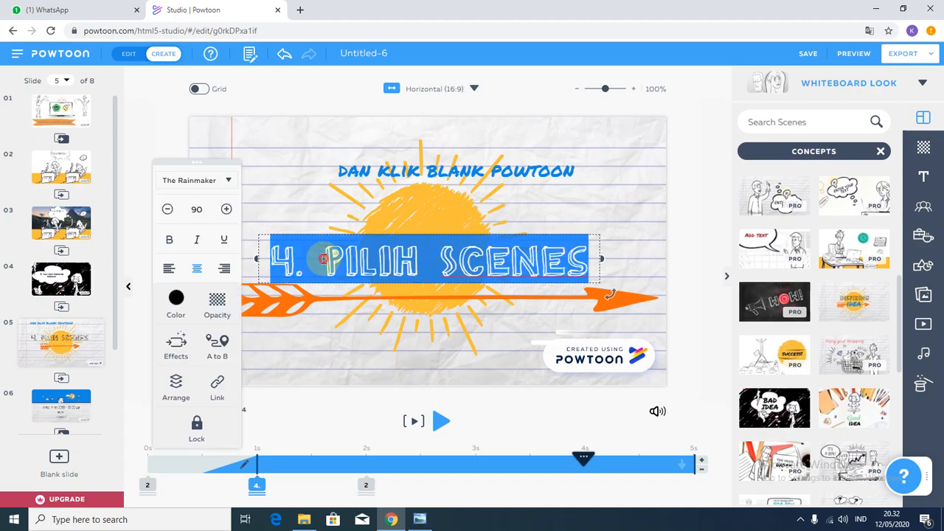
left_click(325, 257)
key("BackSpace")
key("BackSpace")
key("BackSpace")
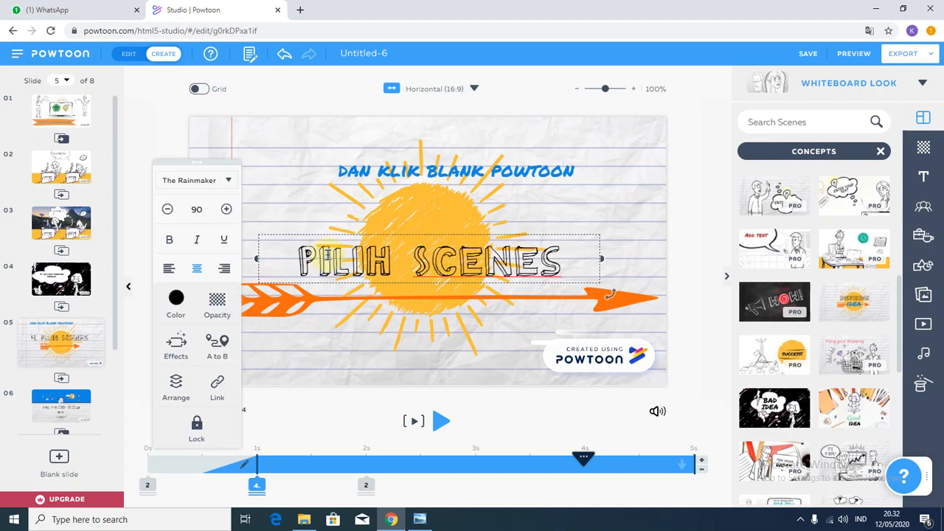
left_click(548, 227)
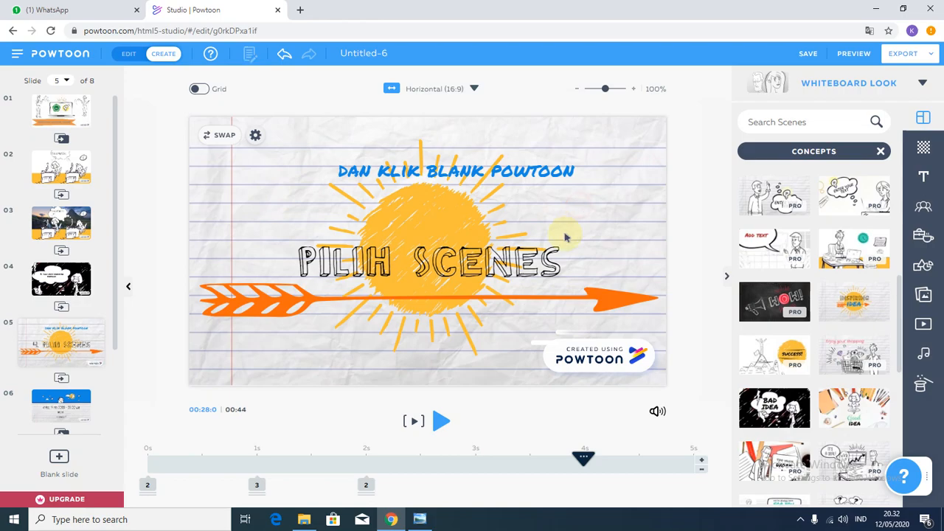
Narrow the heading's text box, shift it slightly right, and raise the arrow so that it runs through the heading.
left_click(565, 259)
mouse_move(525, 300)
left_mouse_down()
mouse_move(522, 262)
mouse_move(512, 310)
left_mouse_up()
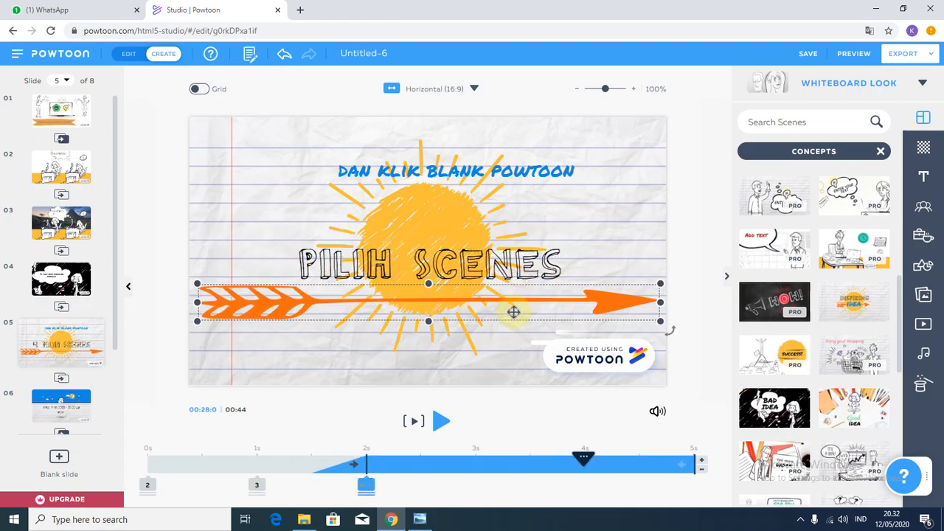
left_click(281, 263)
left_click_drag(258, 262, 312, 261)
left_click_drag(605, 262, 569, 273)
left_click_drag(571, 285, 594, 284)
left_click(504, 273)
left_click_drag(503, 273, 502, 265)
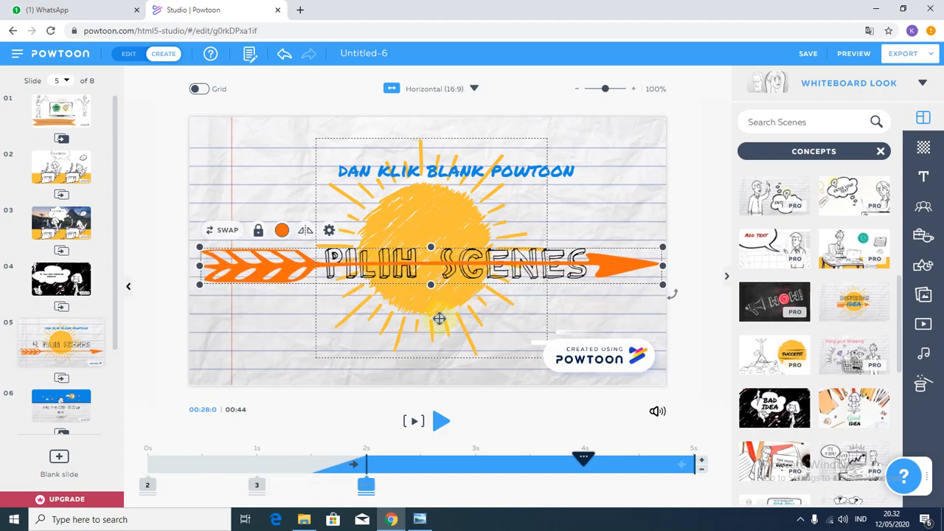
Move the blue text down to just above the heading and delete "DAN" so that it reads "KLIK BLANK POWTOON".
left_click_drag(500, 170, 483, 217)
double_click(355, 217)
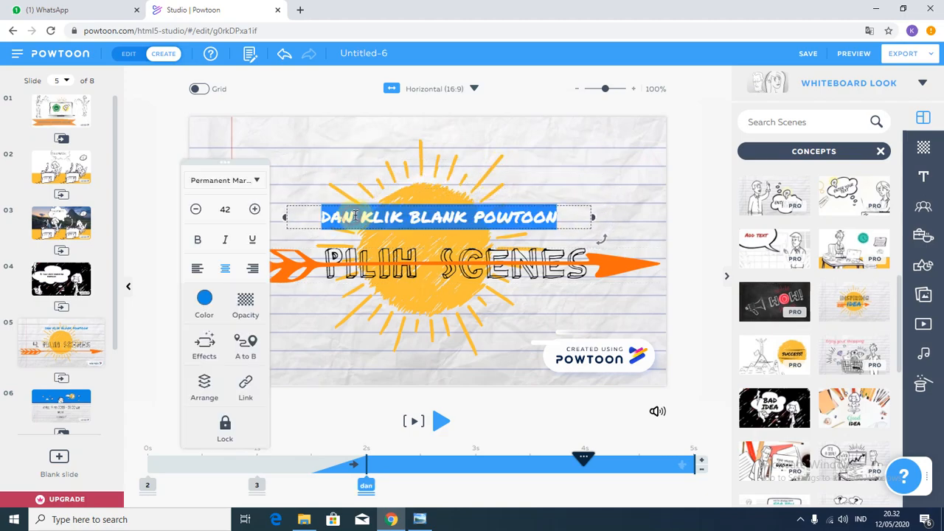
left_click(359, 219)
key("BackSpace")
key("BackSpace")
key("BackSpace")
key("BackSpace")
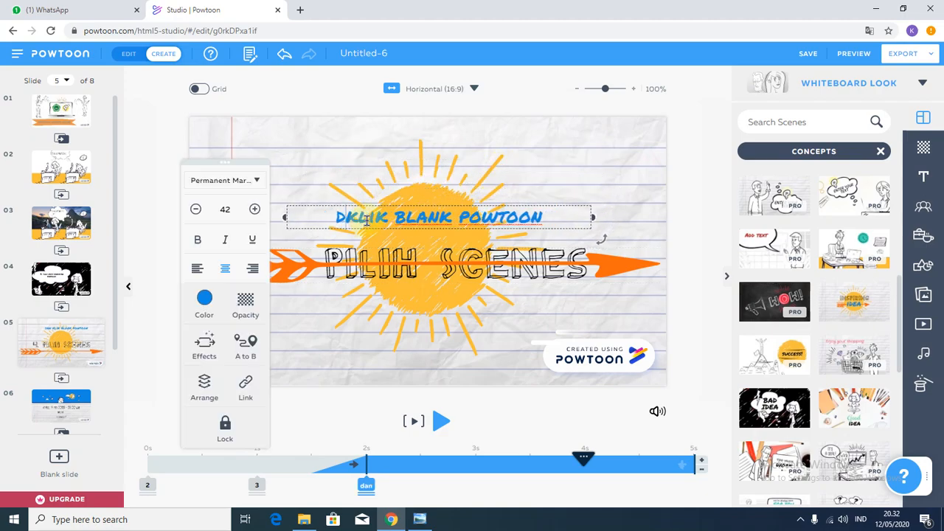
Preview slide 5 and move the blue text's entrance on the timeline to about 0.5 s.
left_click(415, 420)
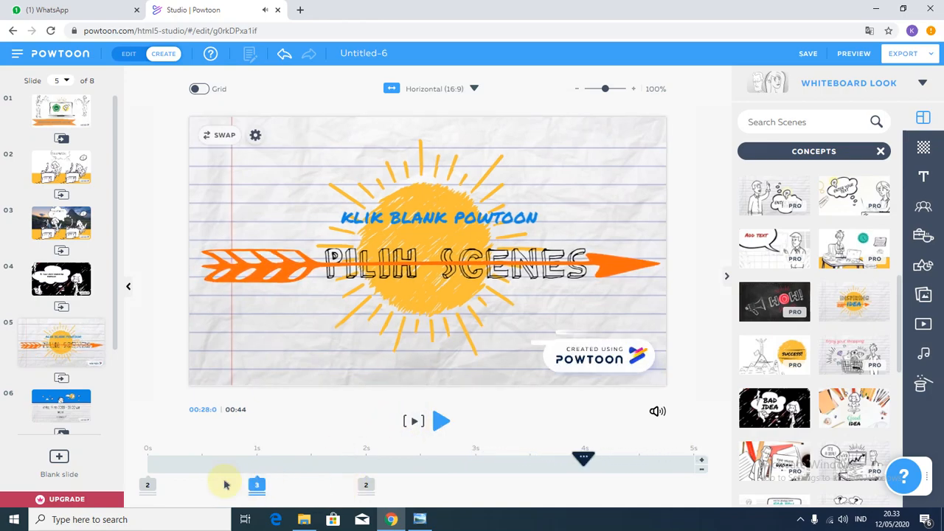
left_click(434, 271)
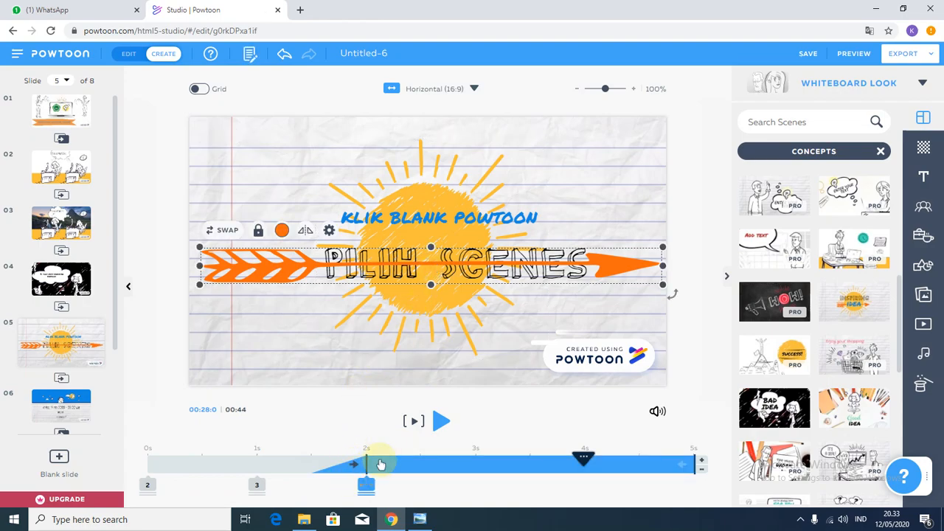
mouse_move(366, 485)
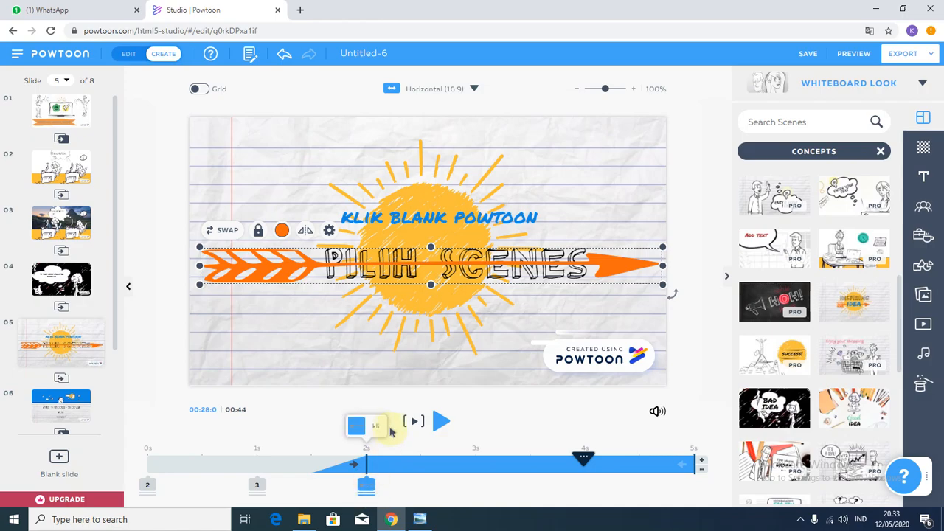
left_click(376, 427)
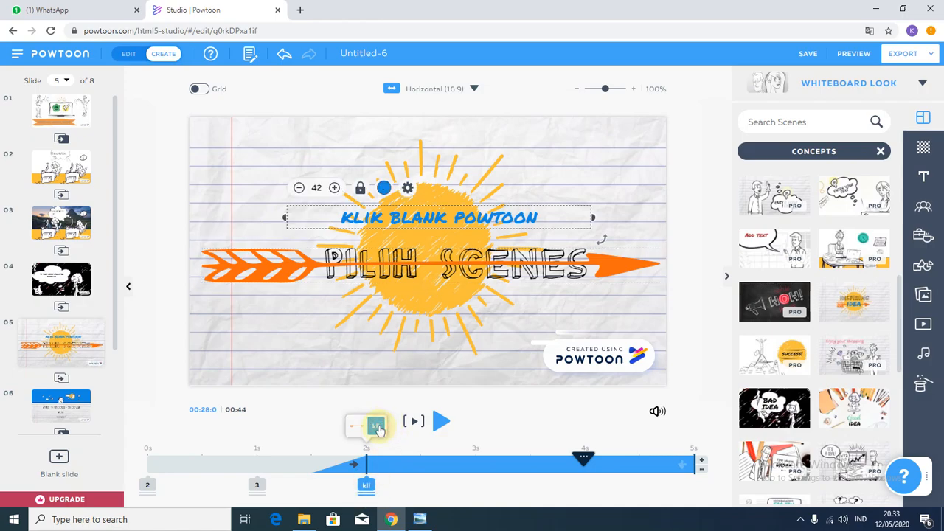
mouse_move(367, 484)
mouse_move(366, 484)
left_mouse_down()
mouse_move(413, 489)
mouse_move(205, 487)
left_mouse_up()
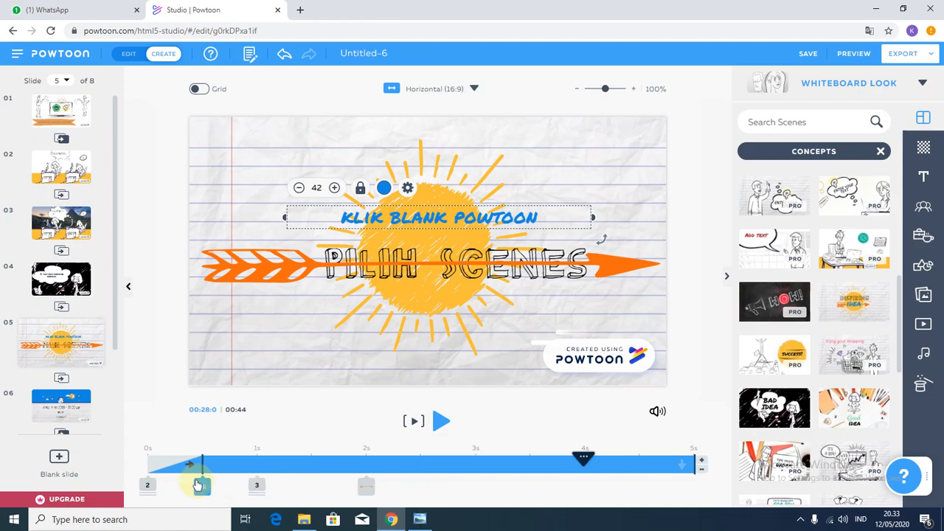
Examine which objects enter at 0 s and 1 s on slide 5's timeline and preview the slide.
mouse_move(147, 484)
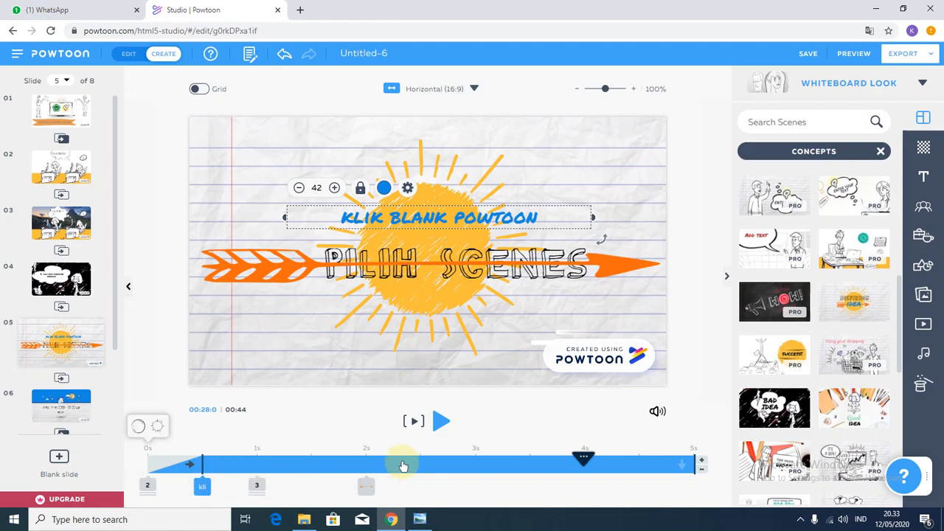
left_click(148, 489)
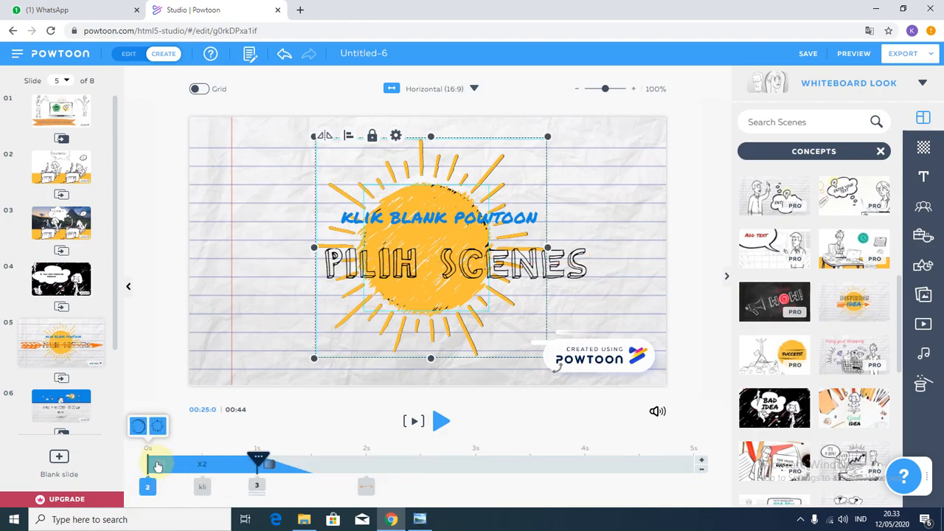
left_click(254, 488)
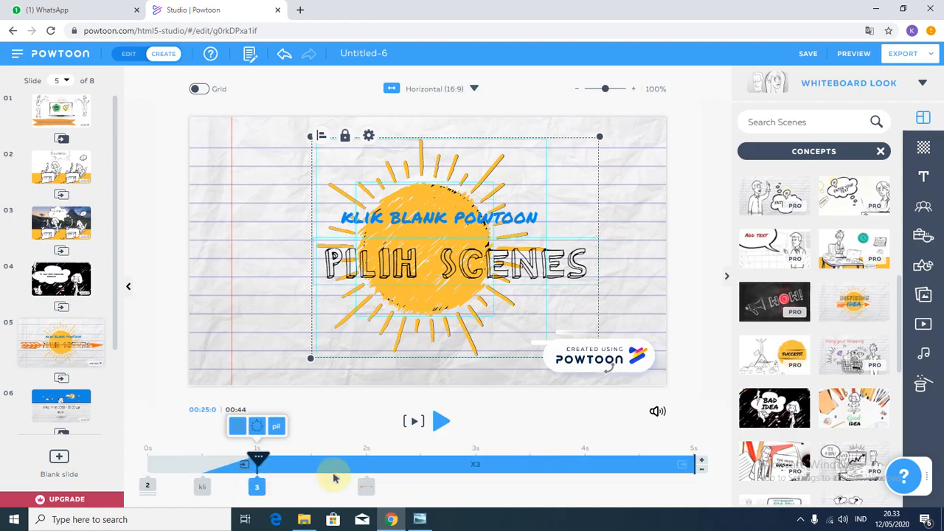
left_click(415, 422)
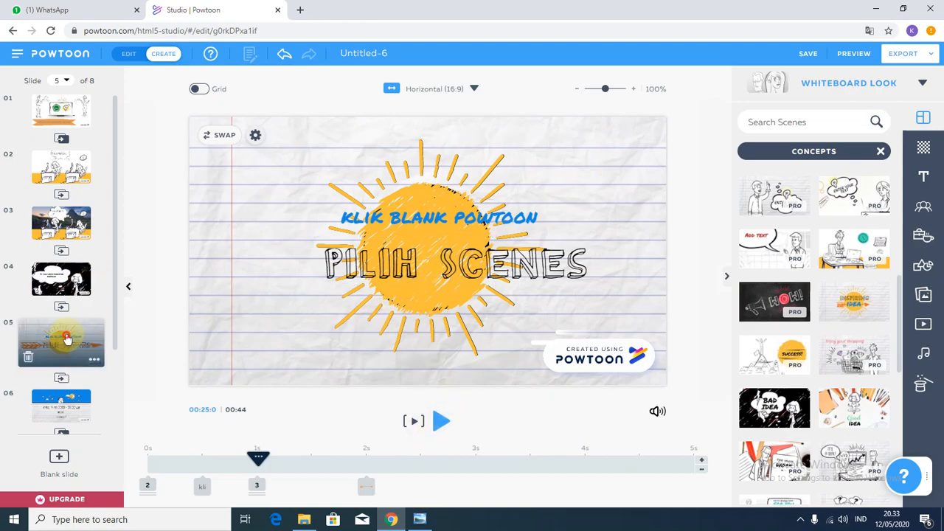
Add a blank slide after slide 5 and apply the blue "Happy New Year 2019" scene to it.
left_click(59, 458)
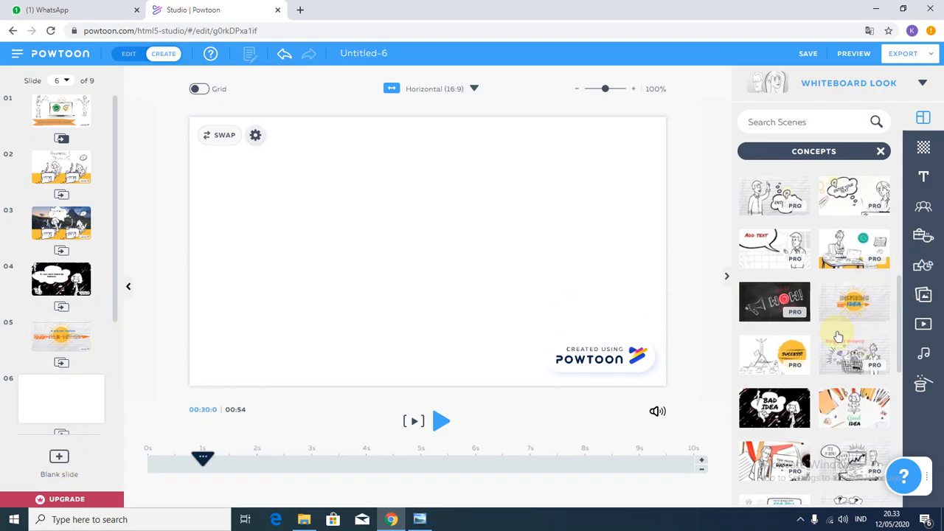
scroll(809, 362, "down", 1)
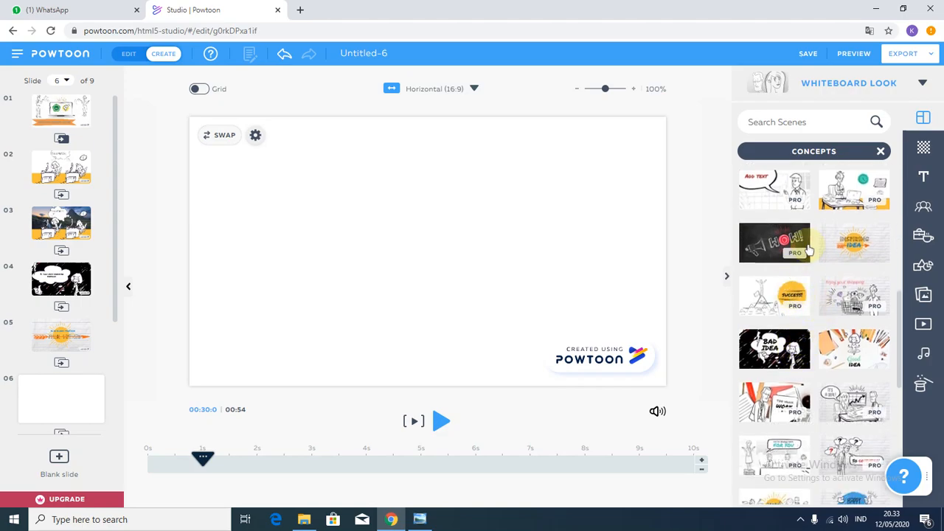
scroll(837, 359, "down", 1)
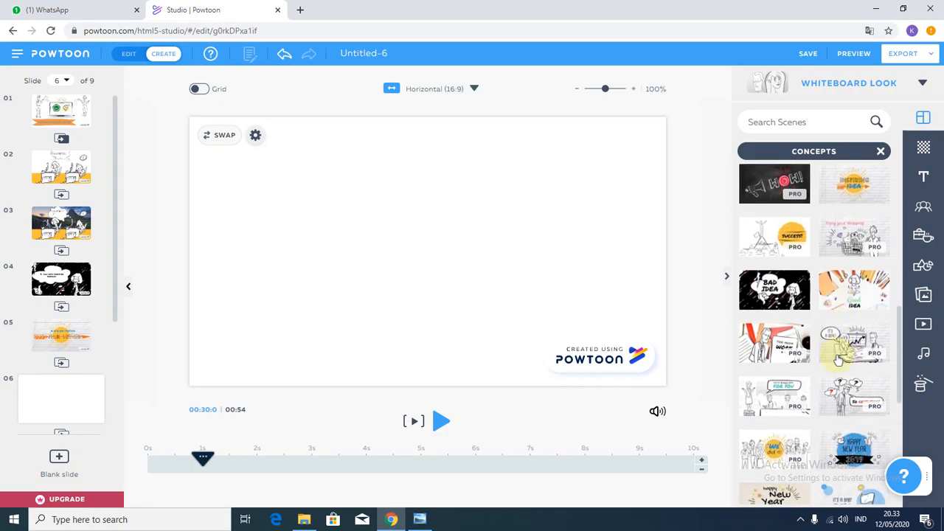
scroll(837, 358, "down", 1)
scroll(832, 358, "down", 2)
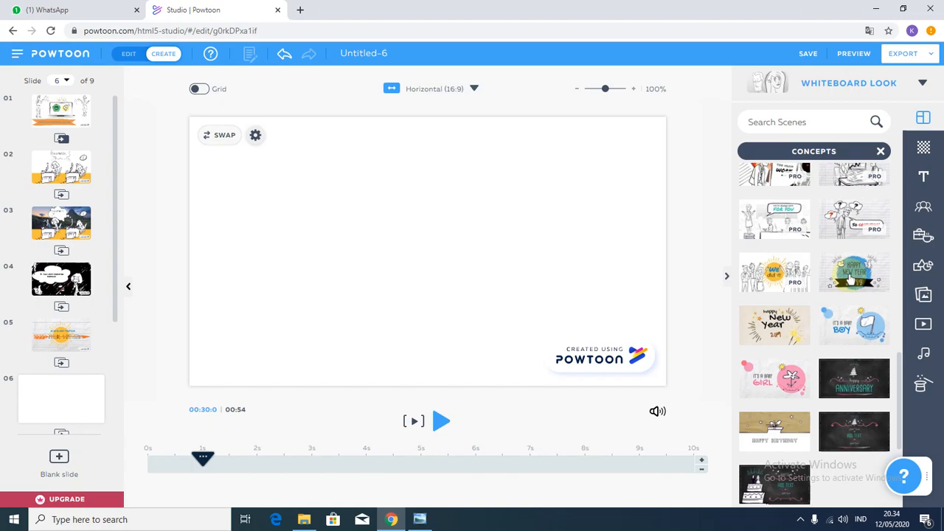
left_click(852, 278)
Replace the word "HAPPY" on slide 6 with "KITA DAPAT MENAMBAK".
left_click(433, 234)
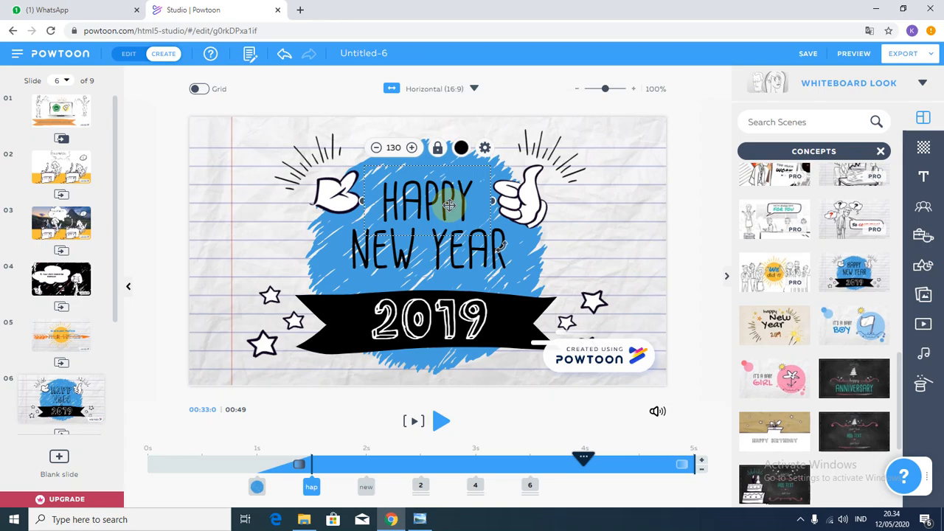
double_click(449, 205)
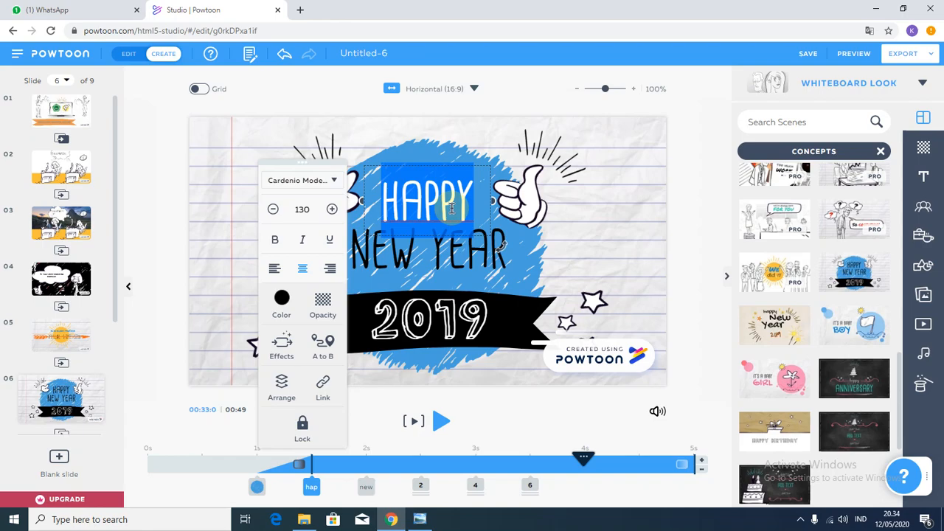
type("A")
key("BackSpace")
type("KITA DAPAT MENA")
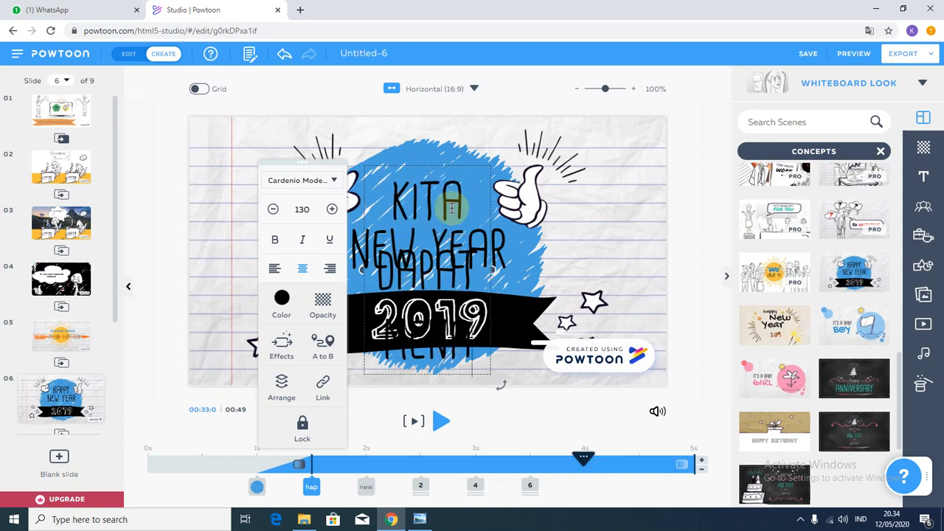
type("MBO")
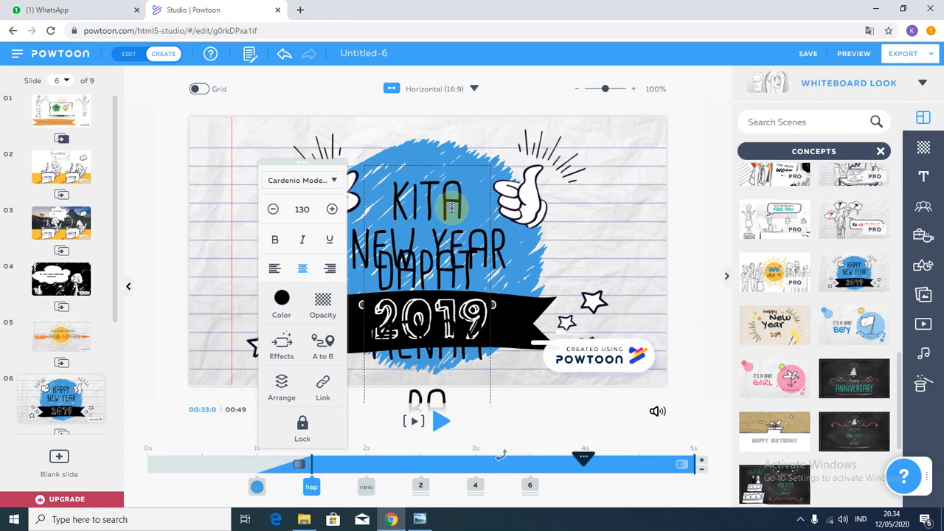
type("K")
Set the font size of all of slide 6's newly entered text to 32.
key("ctrl+a")
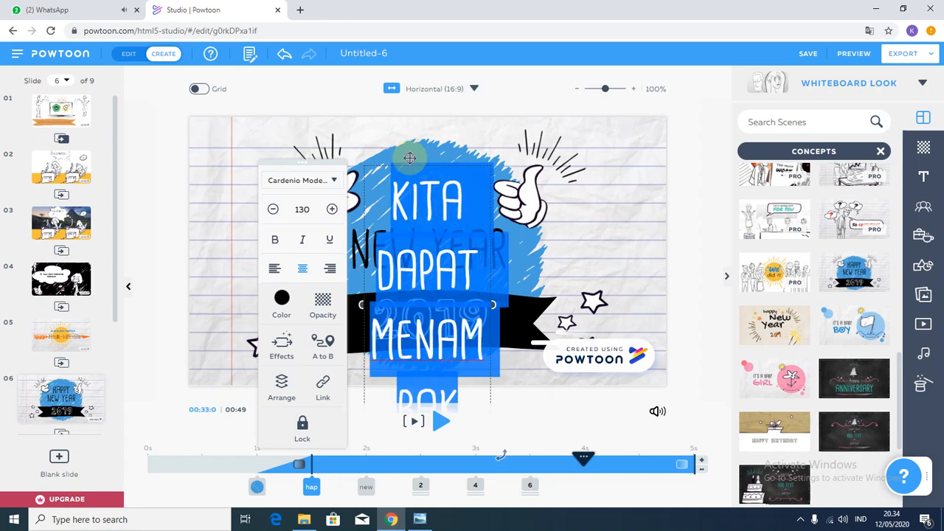
left_click(302, 209)
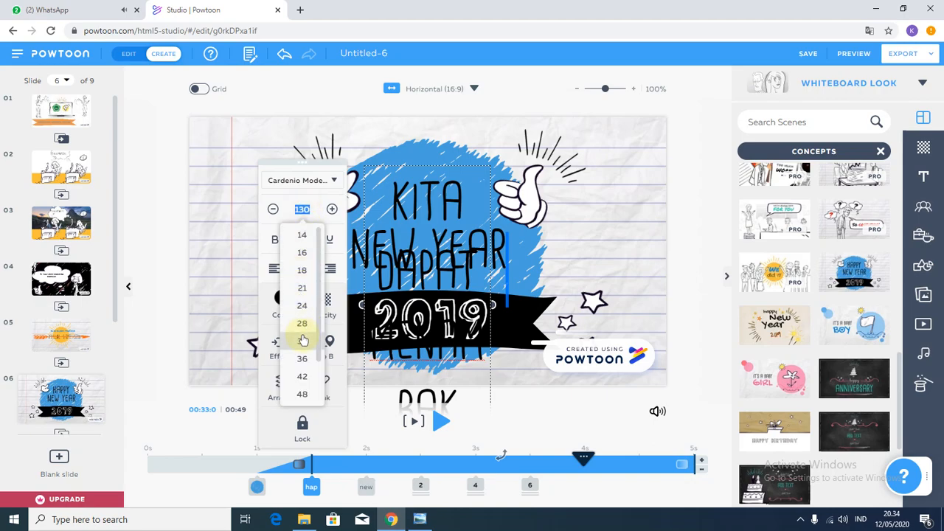
left_click(303, 340)
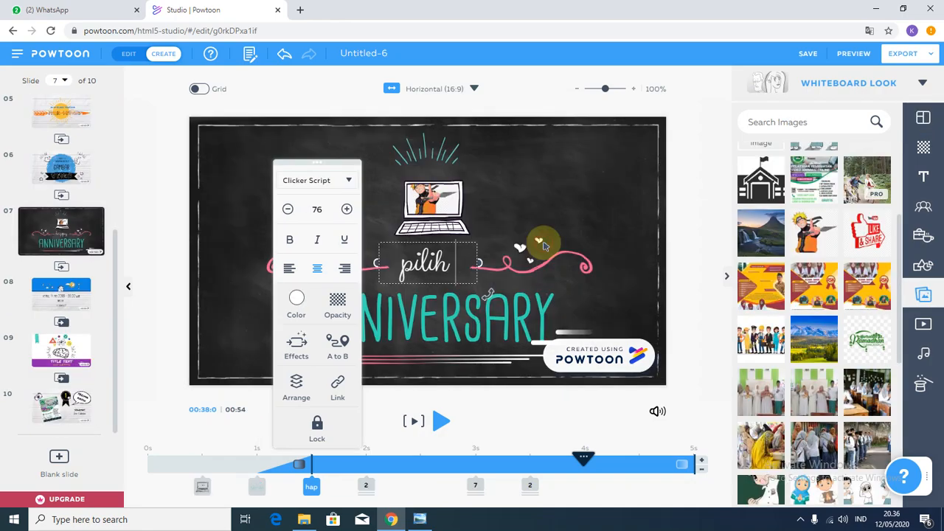
Replace slide 7's script line with "Pilih lah objek yang tidak ada "PRO"" and its large teal heading with "DURASI MAX 3".
type("lah")
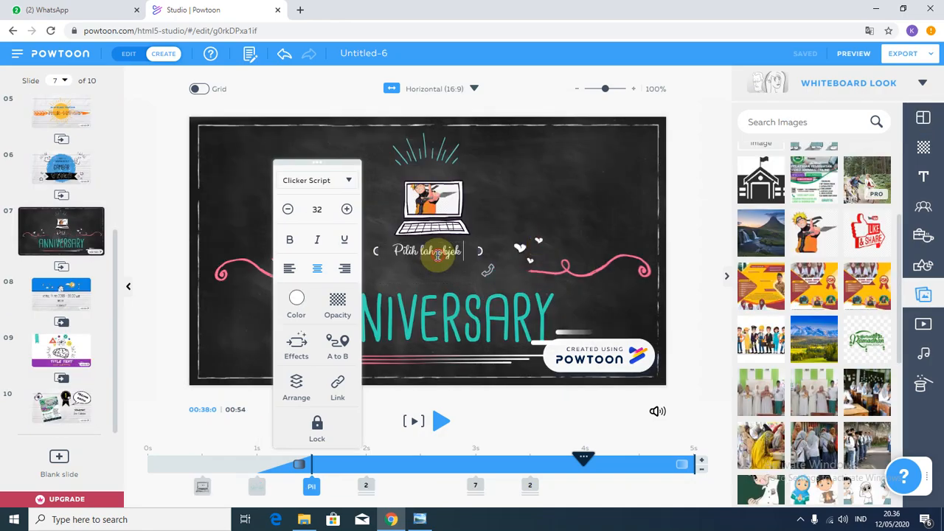
type("yang tidak a")
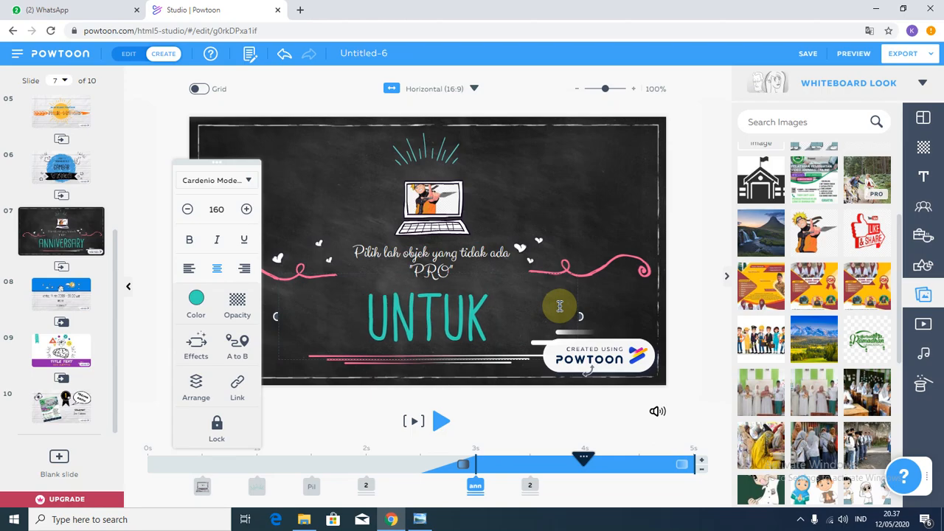
key("BackSpace")
key("BackSpace")
key("BackSpace")
key("BackSpace")
key("BackSpace")
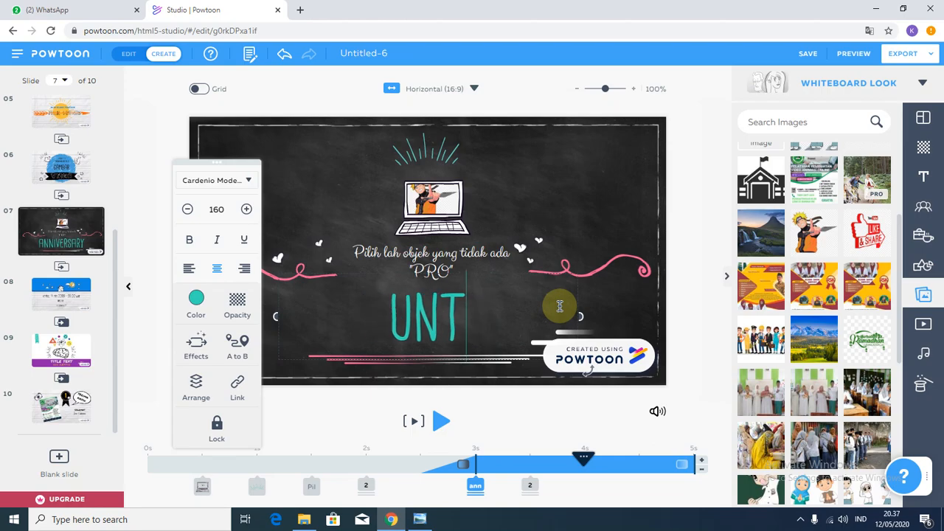
type("DURAS")
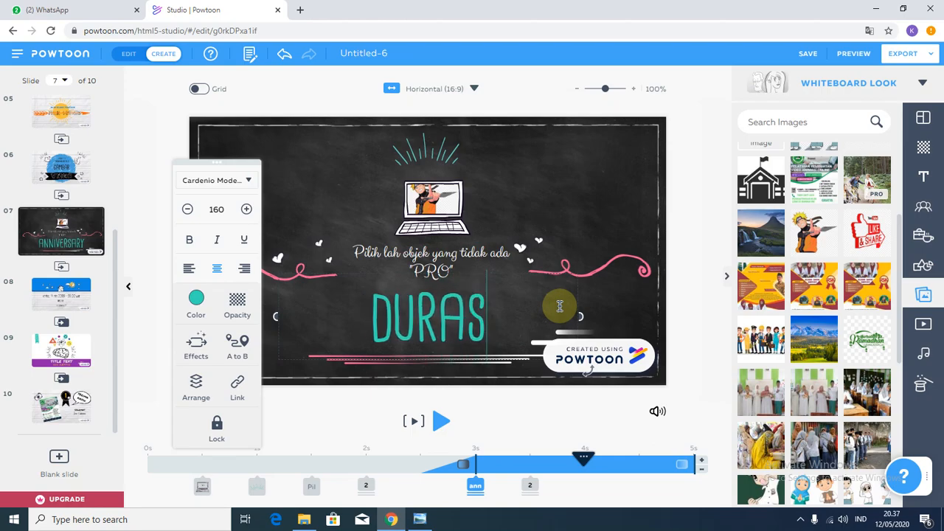
type("I MAX 3")
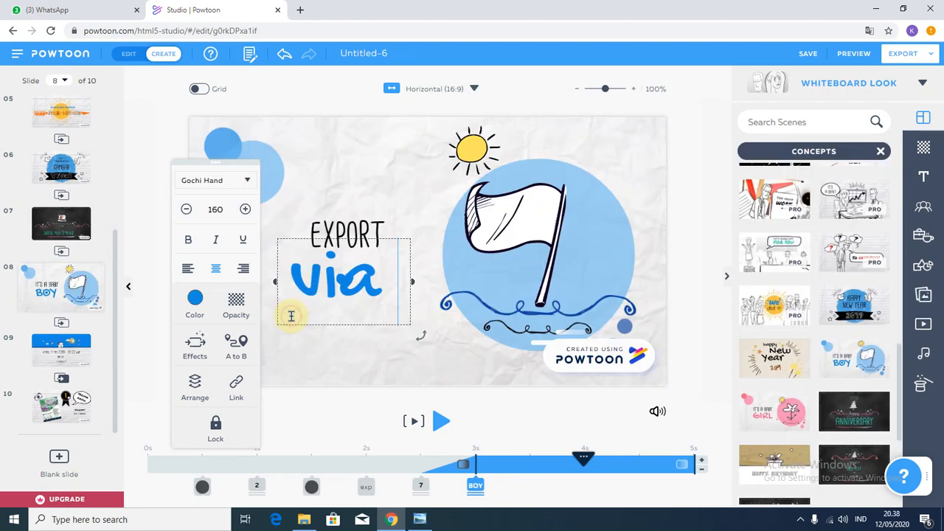
Replace slide 8's "BOY" text with "via yt" and widen its text box so it fits on one line.
key("Return")
type("yt")
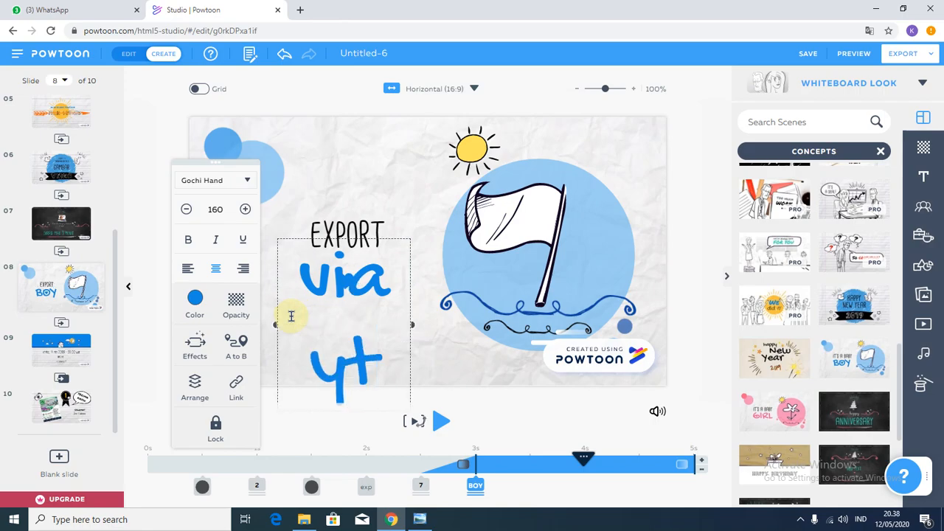
left_click(281, 316)
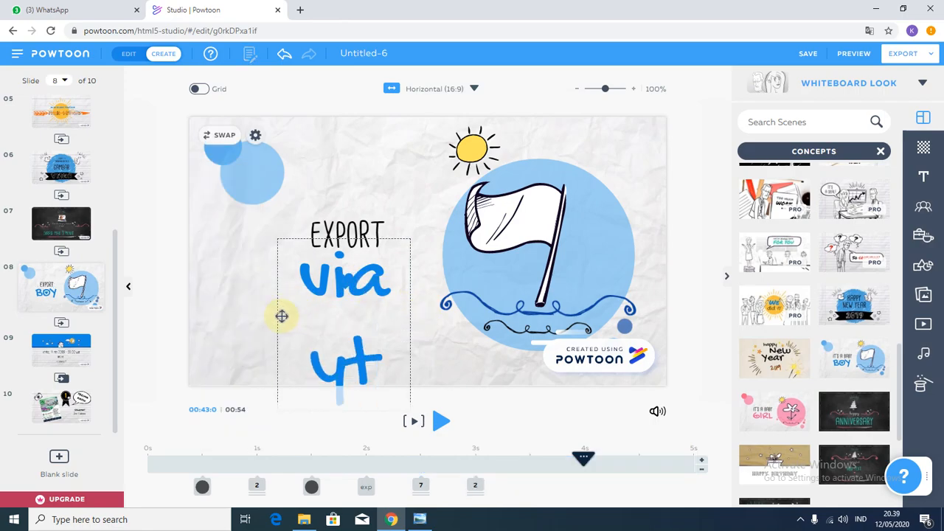
left_click(389, 336)
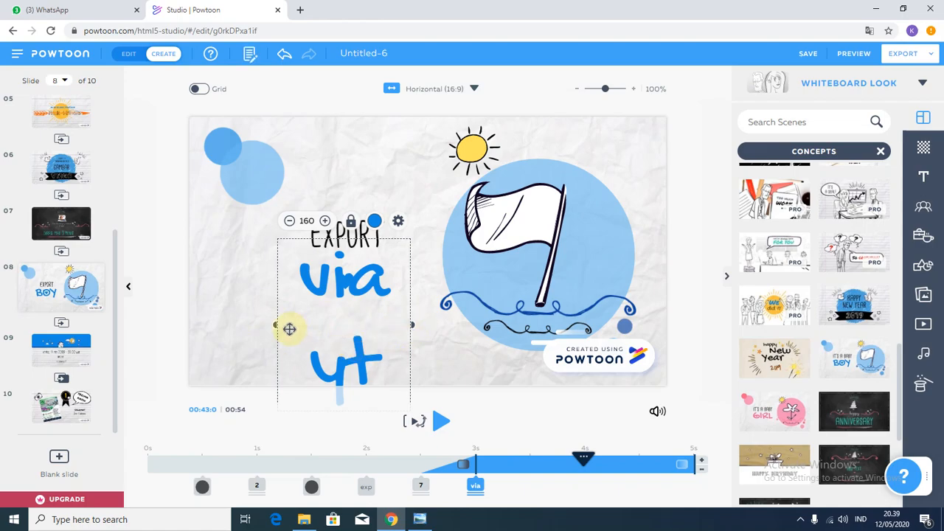
left_click_drag(278, 325, 201, 324)
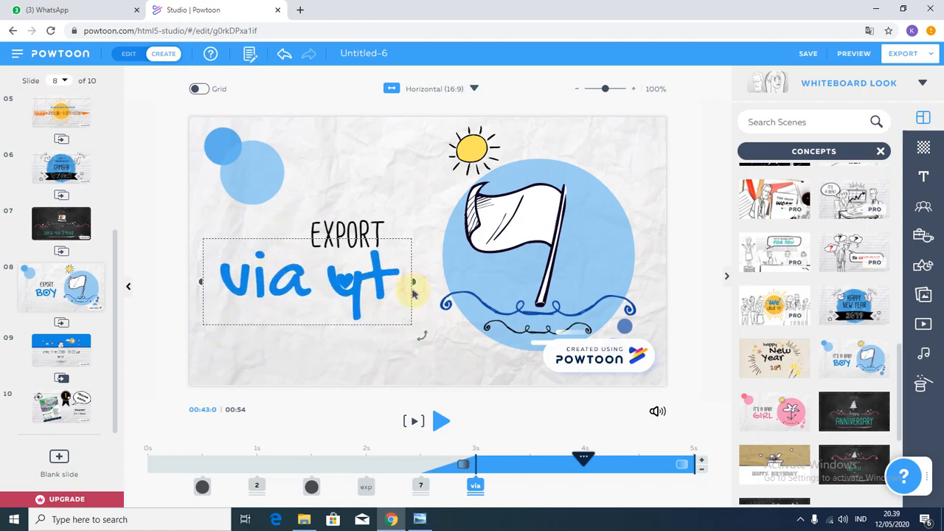
Move the "via yt" text further below EXPORT, place the small blue heart above EXPORT, and preview the slide.
left_click(299, 240)
left_click_drag(242, 251, 267, 284)
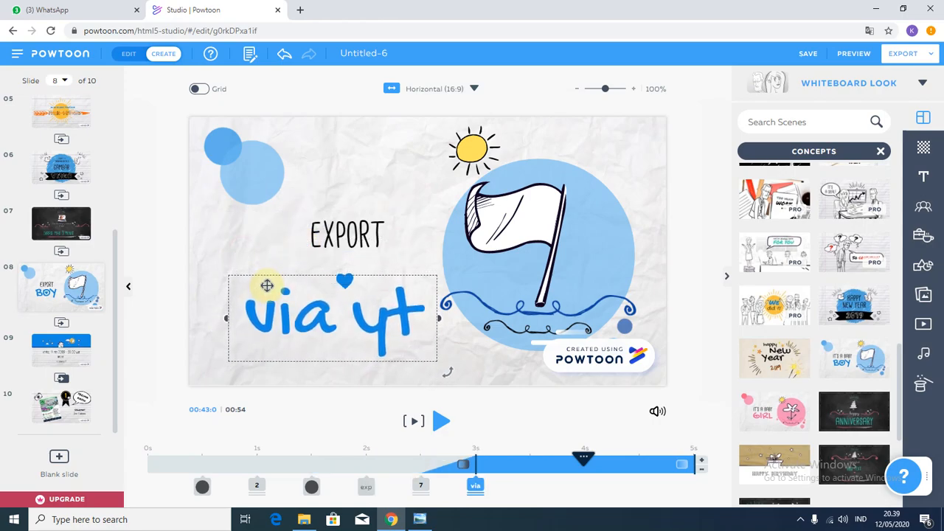
left_click(423, 255)
left_click_drag(344, 277, 401, 187)
left_click(414, 426)
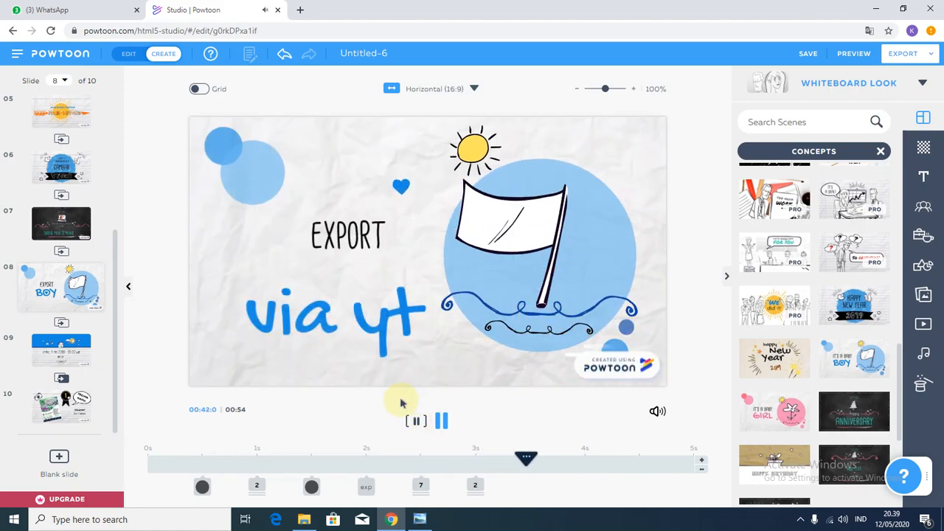
Change "yt" to "YOUTUBE" in the blue text below EXPORT on slide 8.
left_click(393, 322)
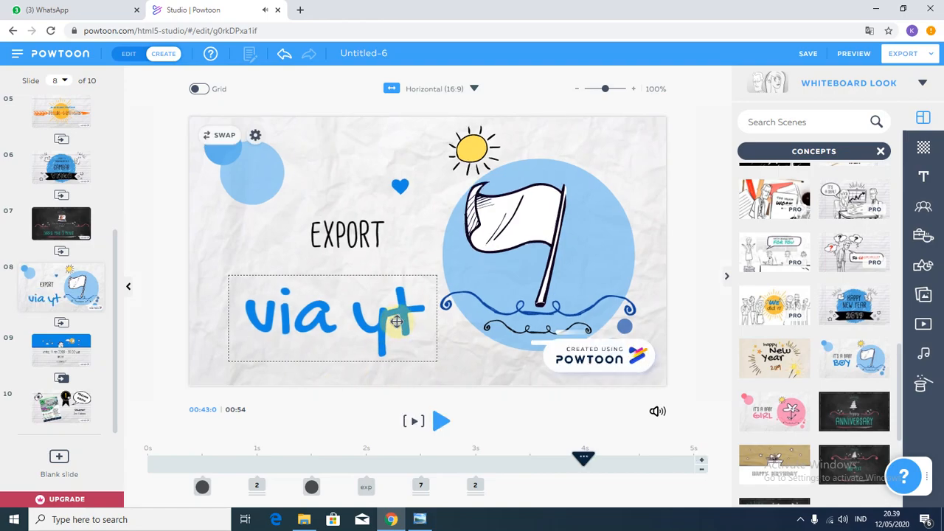
double_click(401, 313)
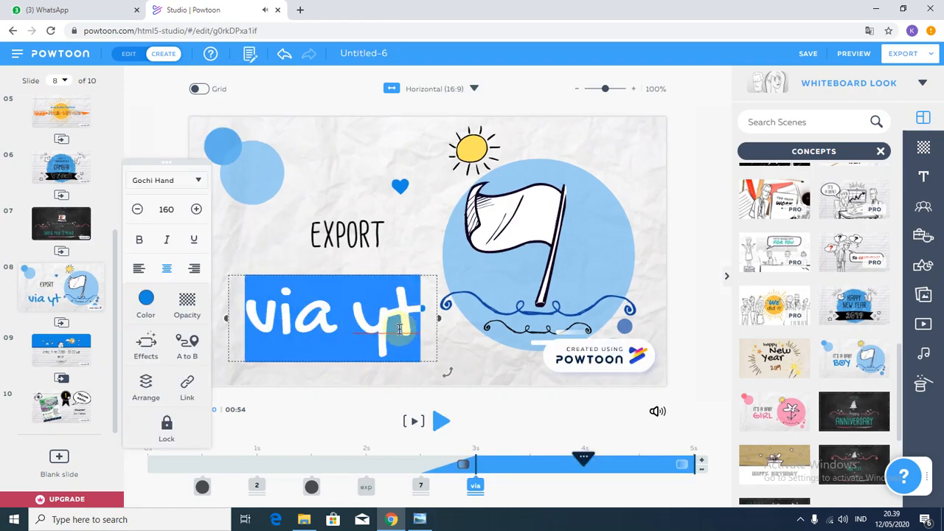
left_click(400, 327)
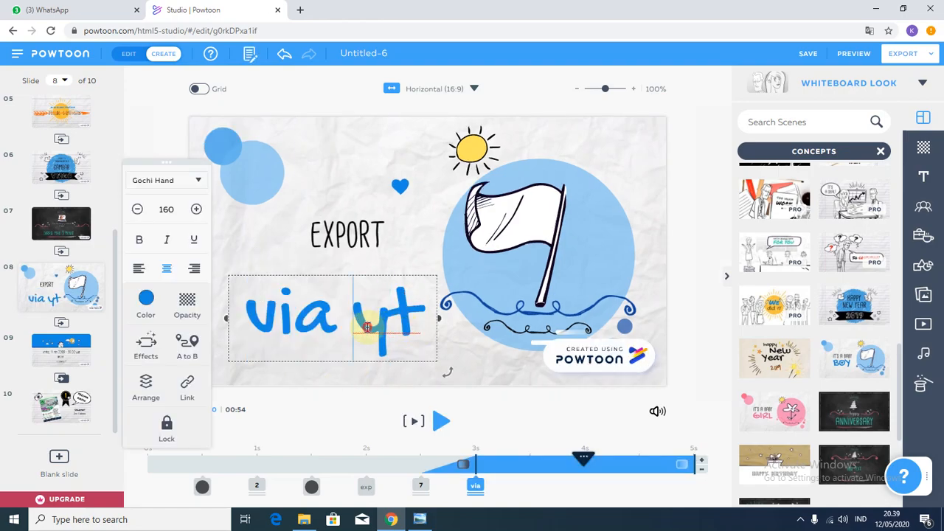
left_click_drag(366, 326, 423, 322)
type("Y")
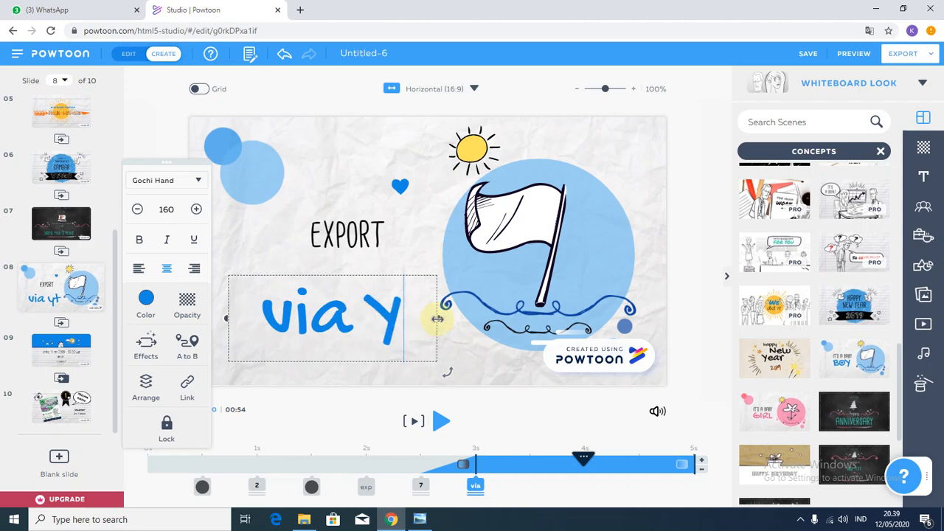
type("OUT")
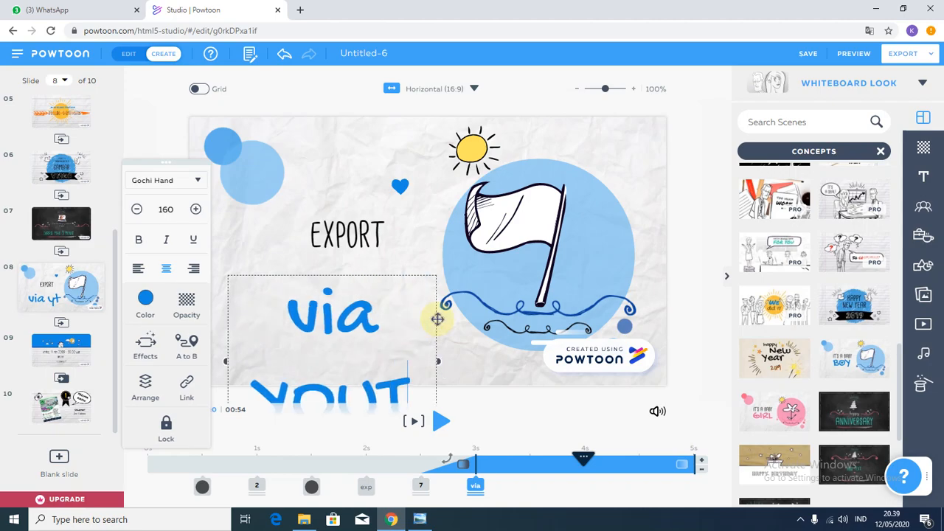
type("U")
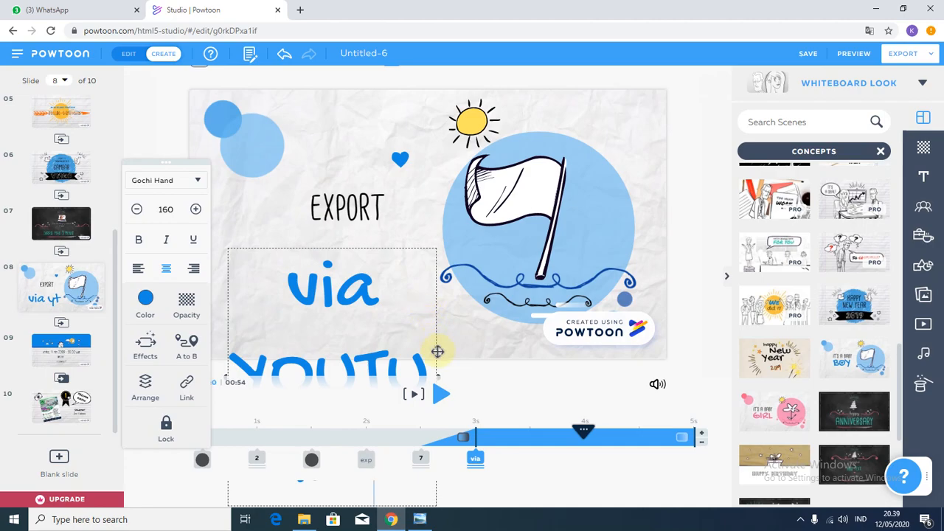
Set the "via YOUTUBE" text's font size to 96 and preview slide 8.
left_click(177, 209)
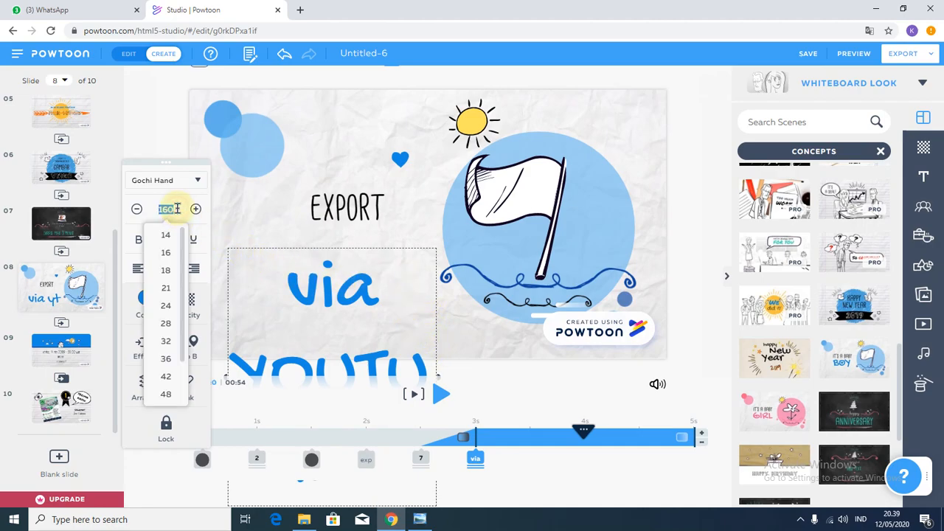
scroll(184, 324, "down", 3)
left_click(165, 392)
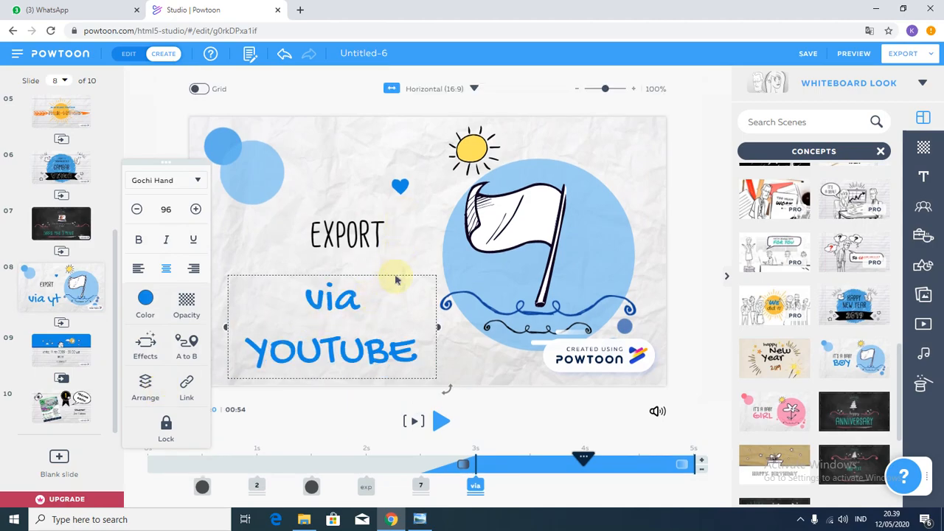
left_click(418, 425)
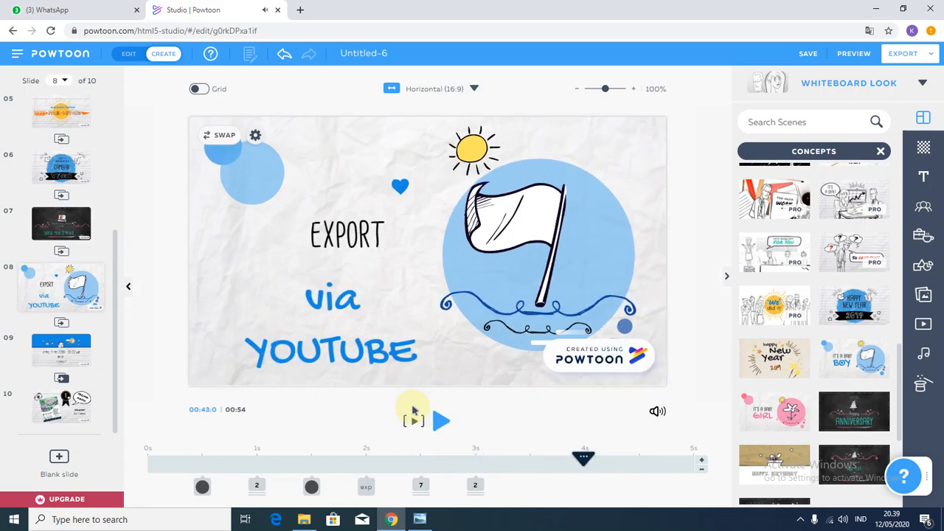
Move the blue night-sky slide with the house to position 2 and check the last two slides.
left_click(79, 347)
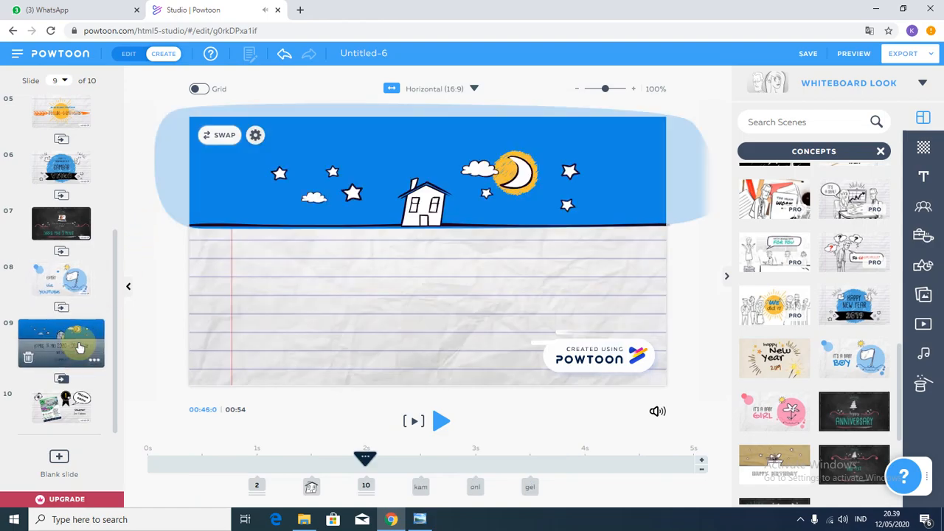
left_click(409, 421)
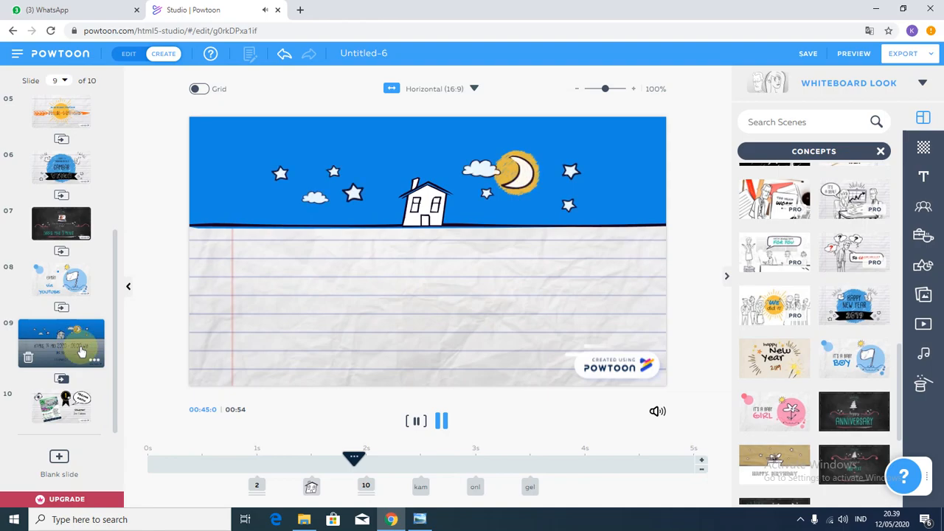
left_click_drag(81, 353, 73, 169)
scroll(66, 264, "down", 3)
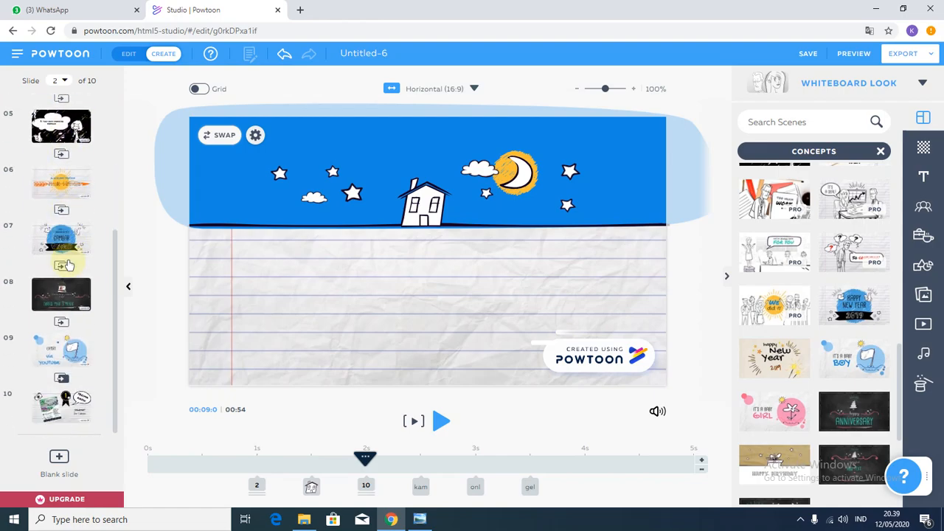
left_click(68, 358)
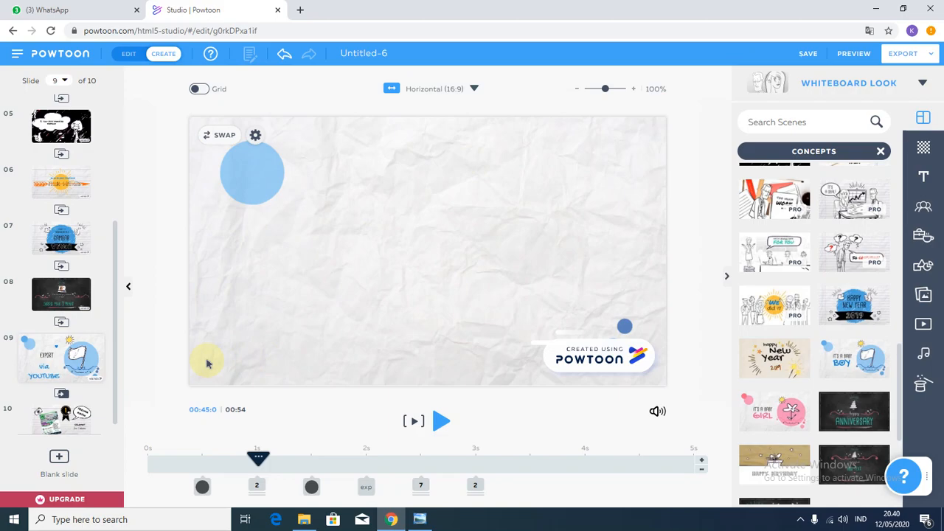
left_click(72, 419)
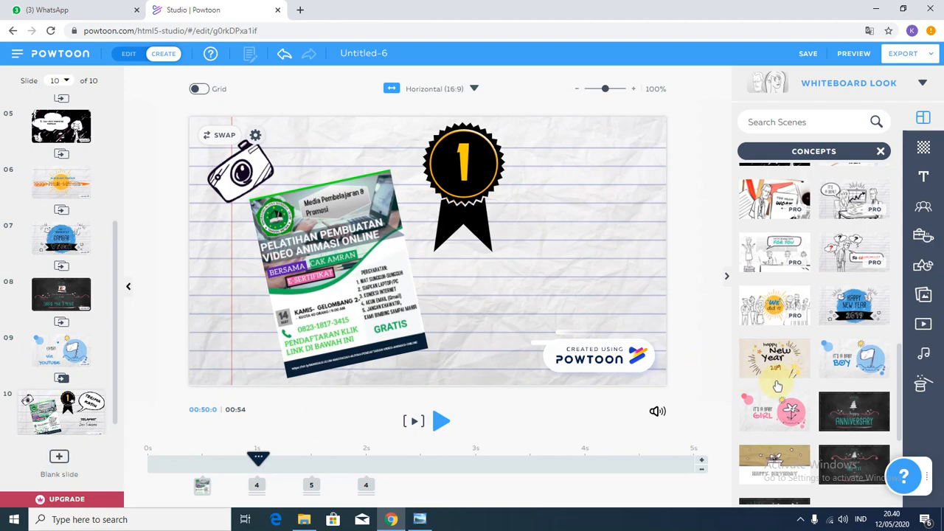
scroll(778, 386, "down", 2)
Apply the Hands transition between slides 2 and 3 and the Sqweegee transition between slides 3 and 4.
scroll(96, 312, "up", 3)
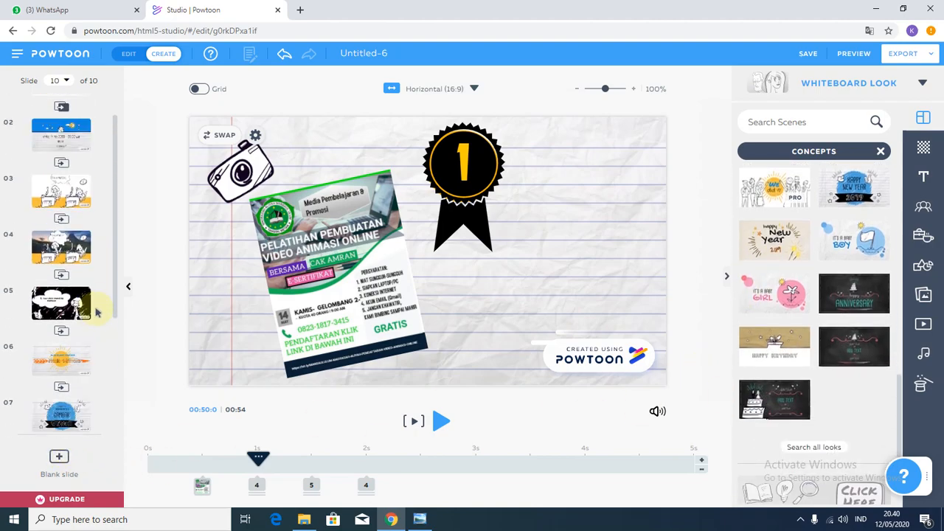
left_click(62, 167)
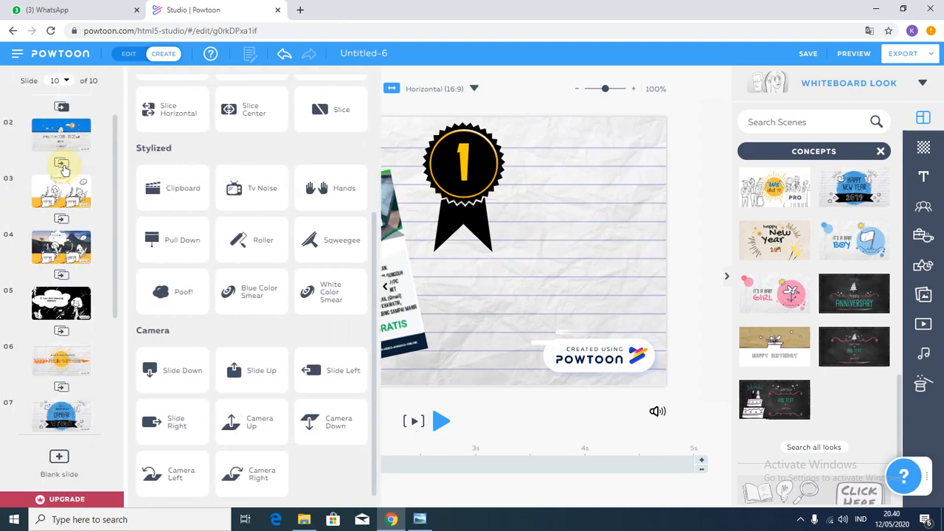
left_click(320, 193)
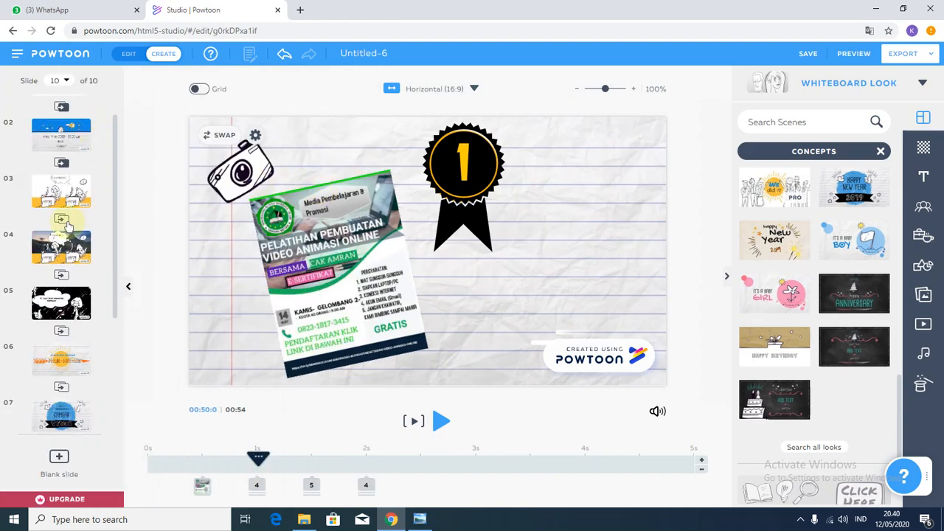
left_click(62, 221)
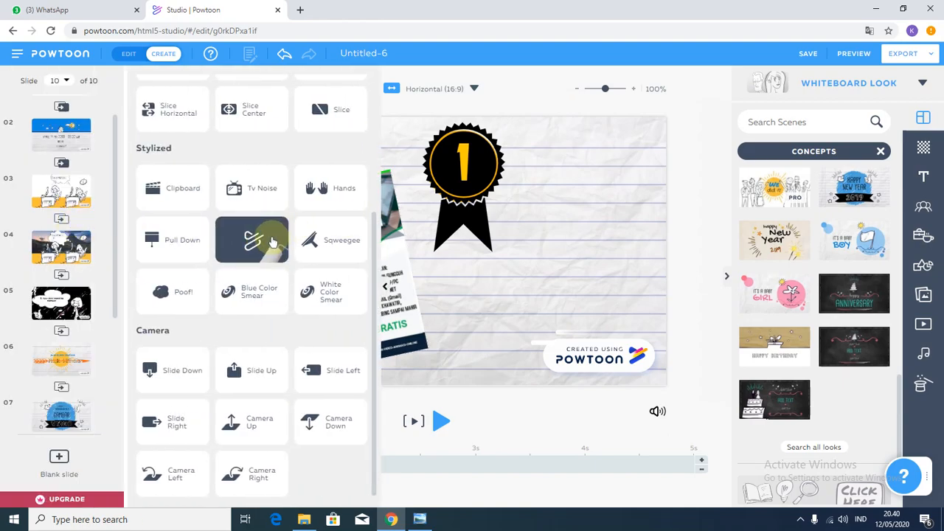
left_click(321, 243)
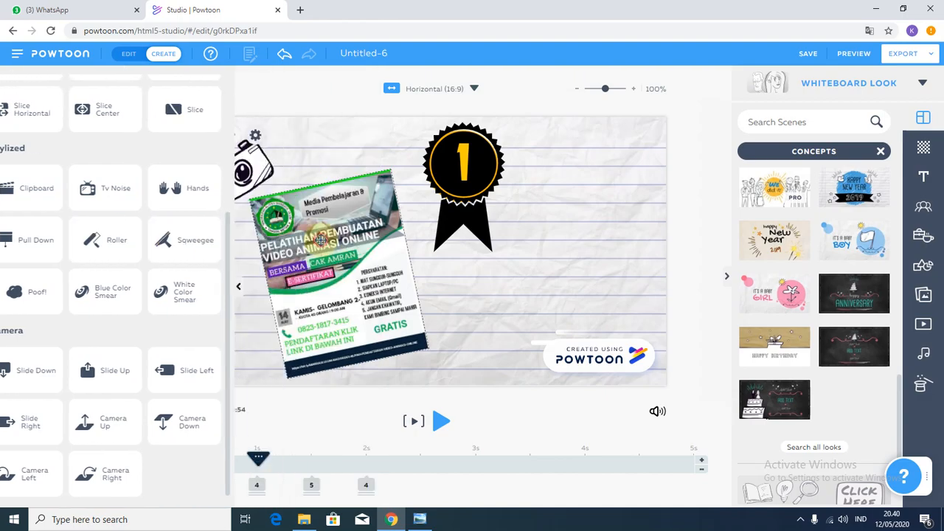
Apply the White Color Smear transition between slides 4 and 5 and Spiralz Tech between slides 5 and 6.
left_click(62, 275)
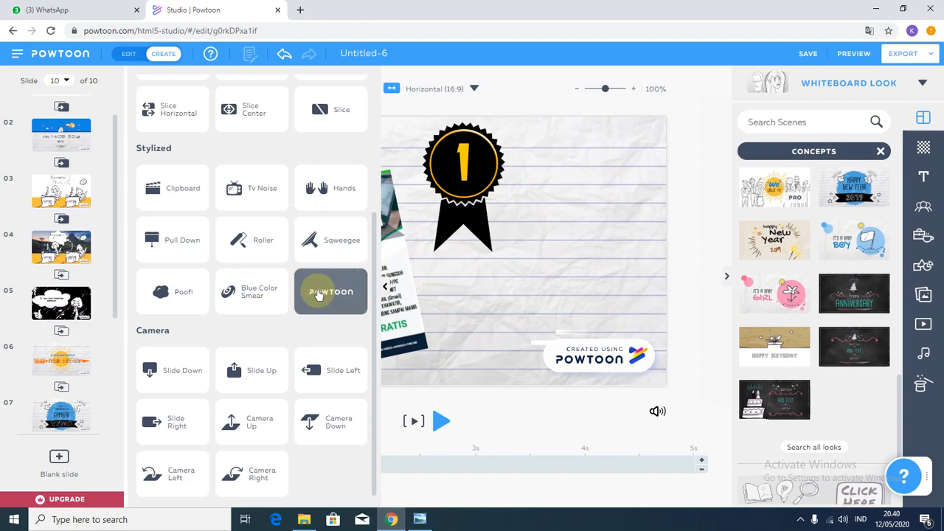
left_click(319, 292)
left_click(74, 331)
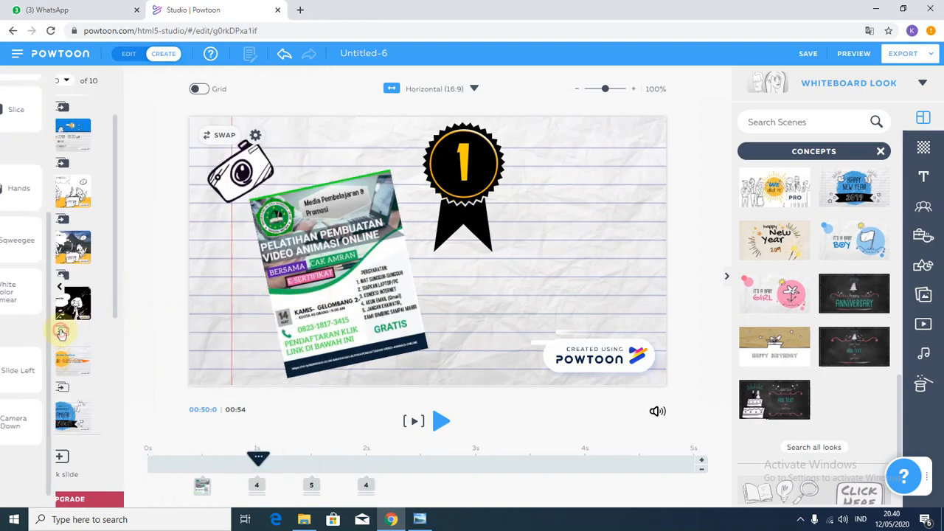
scroll(263, 289, "up", 3)
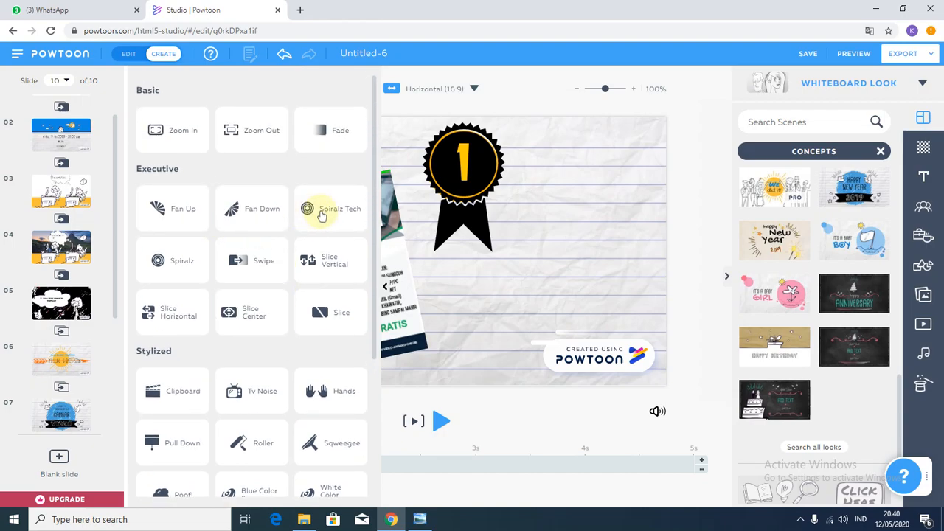
left_click(321, 214)
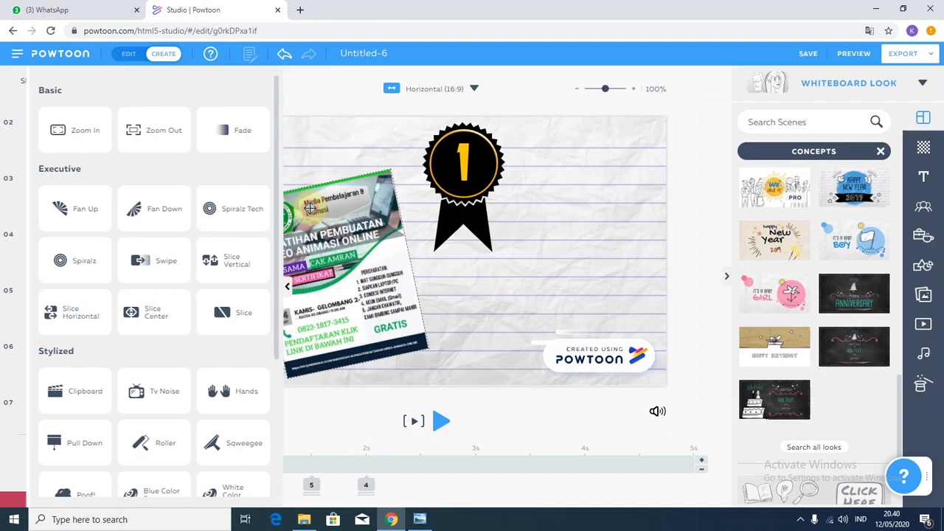
scroll(64, 376, "down", 3)
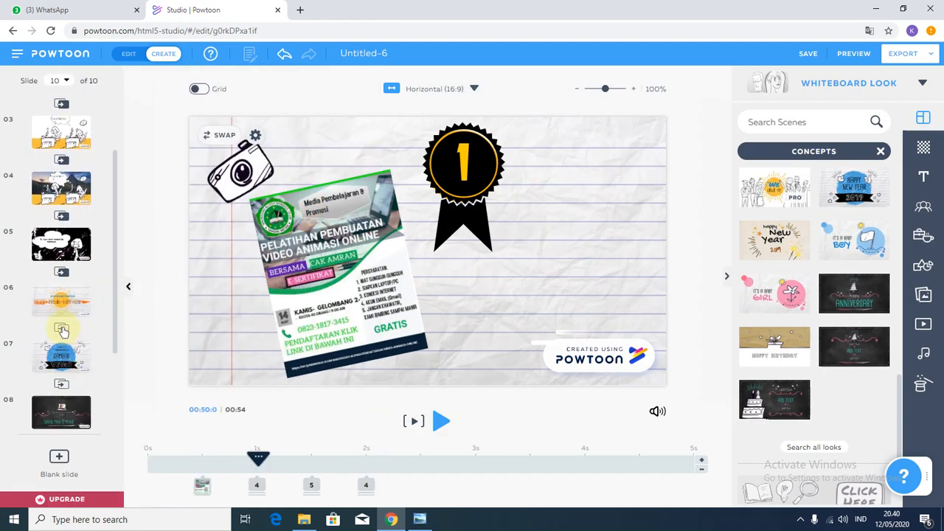
Apply the Slice Vertical transition between slides 6 and 7 and Slice Center between slides 7 and 8.
left_click(63, 330)
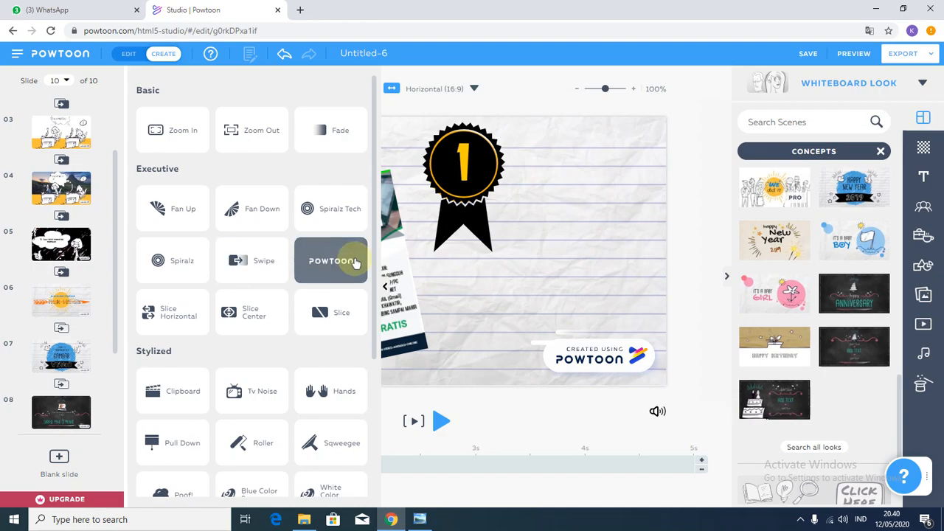
left_click(352, 261)
scroll(88, 354, "down", 3)
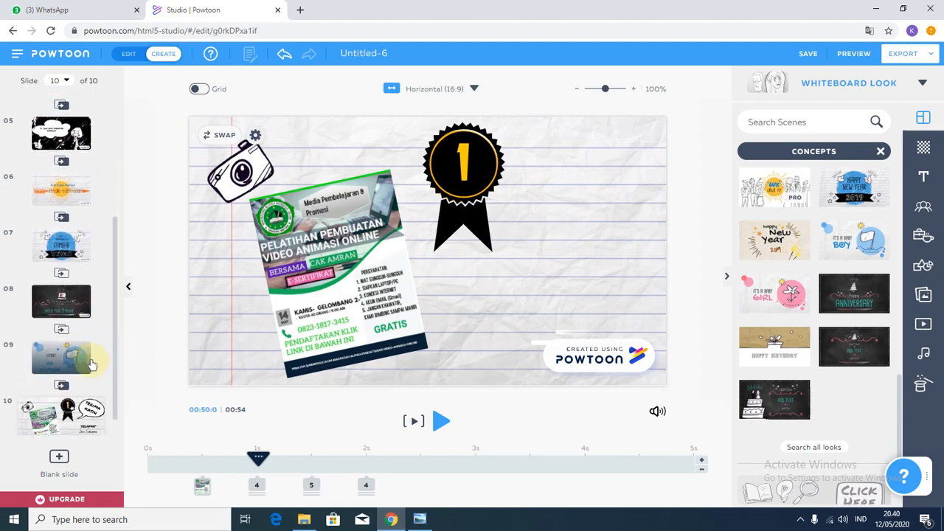
left_click(61, 265)
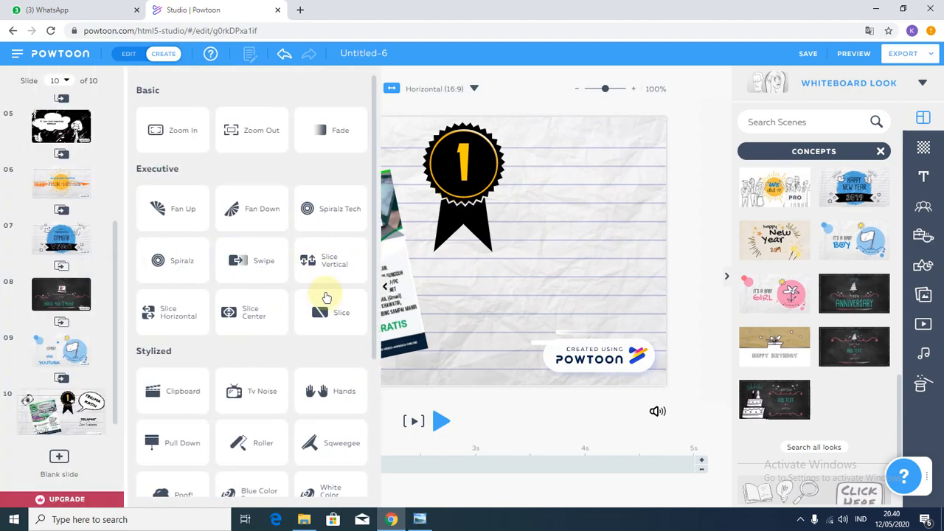
left_click(260, 312)
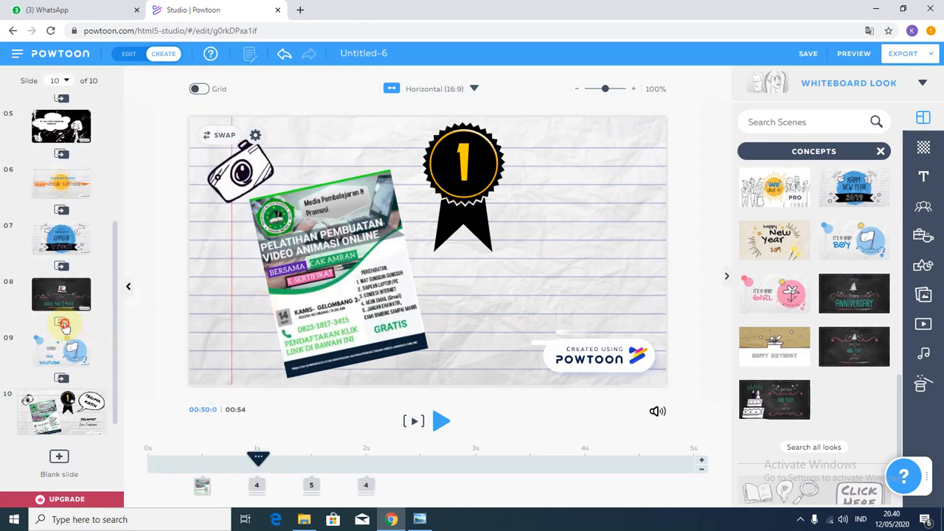
Apply the Clipboard transition between slides 8 and 9.
left_click(62, 324)
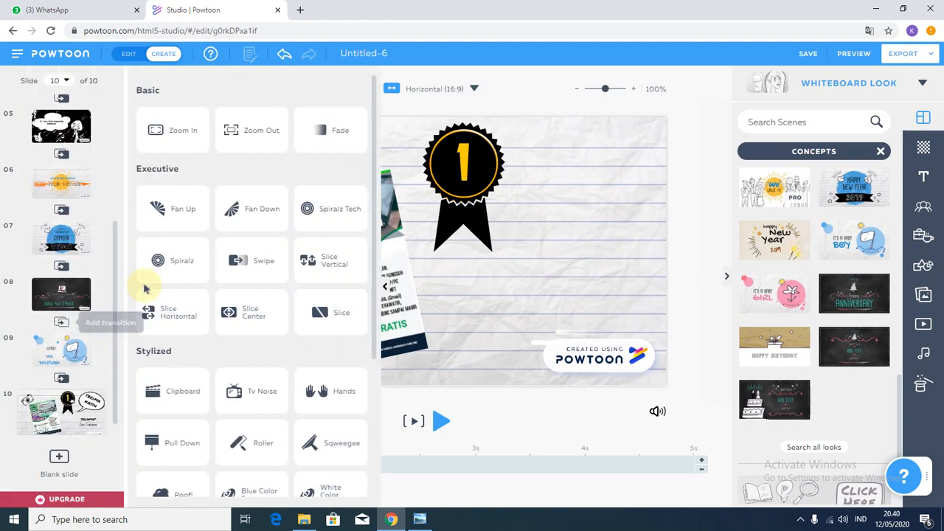
left_click(175, 392)
scroll(96, 318, "up", 5)
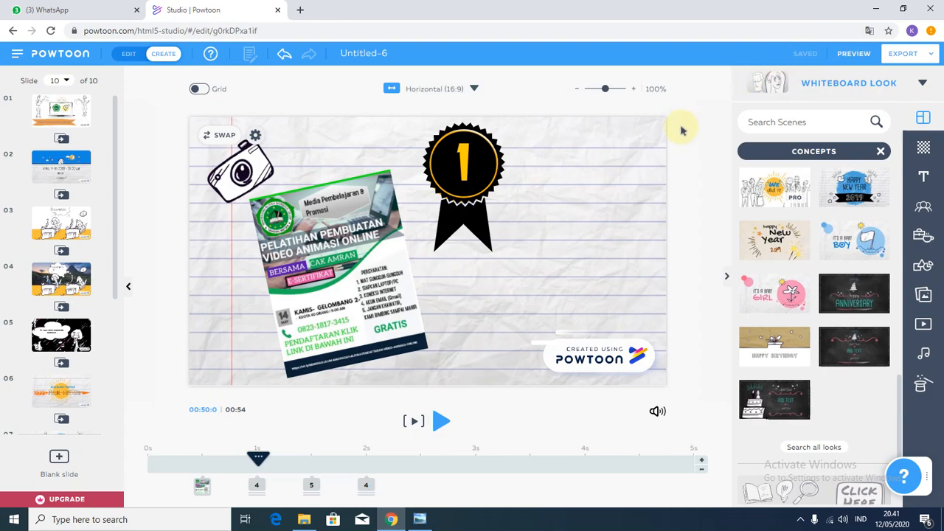
Preview the whole presentation, then check the first three slides.
left_click(859, 56)
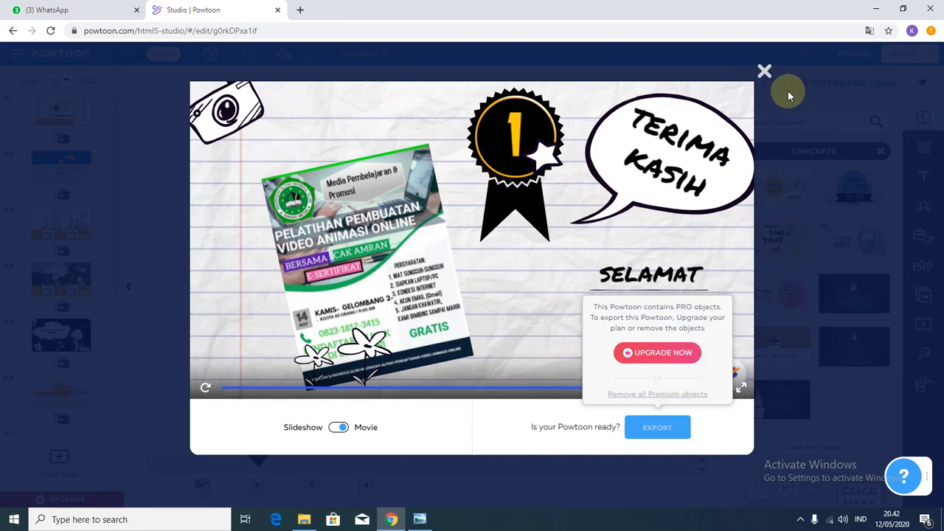
left_click(765, 72)
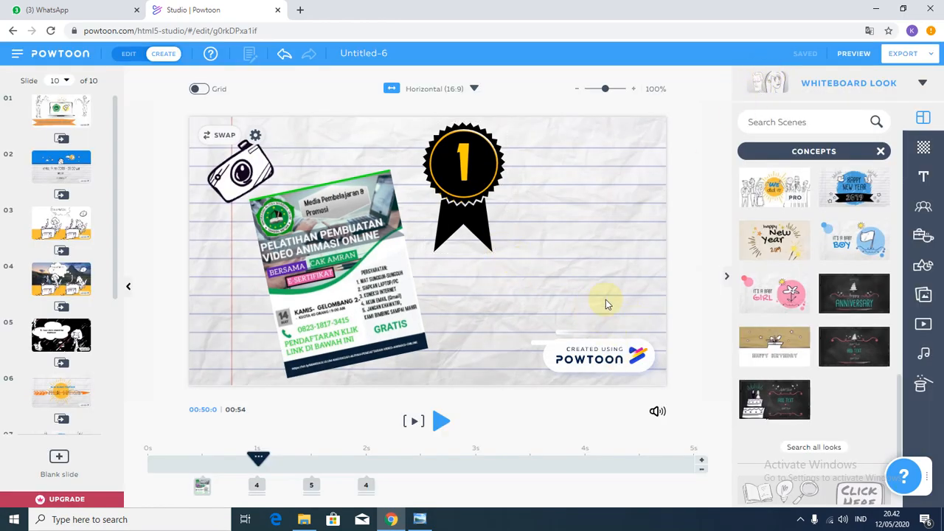
left_click(61, 231)
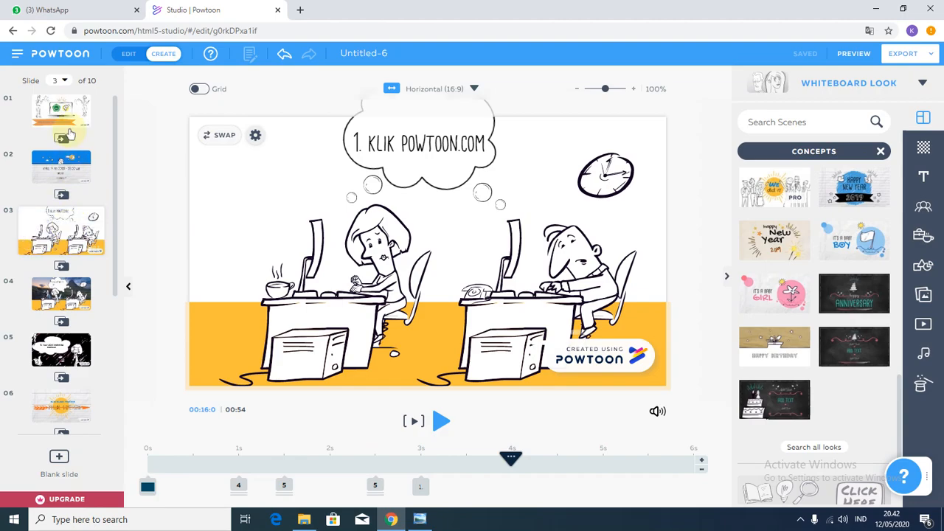
left_click(40, 164)
left_click(48, 122)
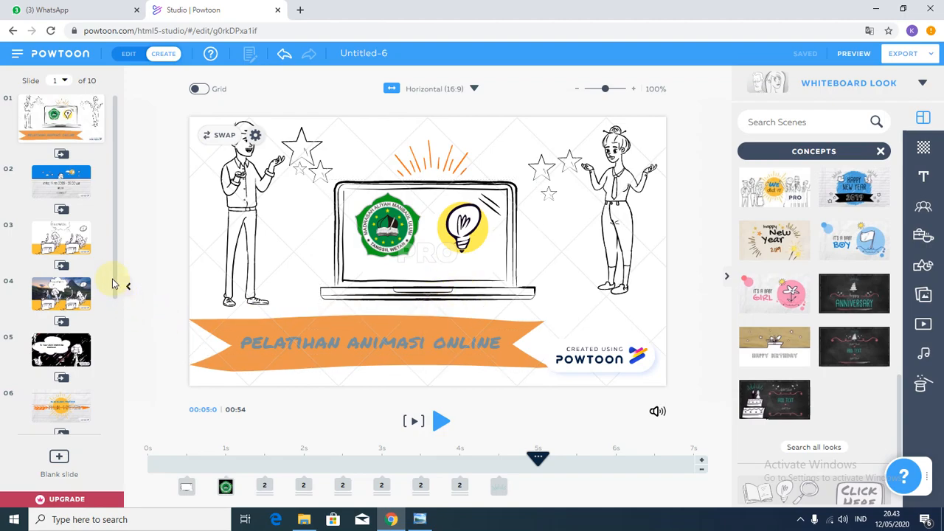
Play slide 10 until its objects appear and move the two flowers off the poster into the empty space beside its left edge.
left_click_drag(120, 281, 130, 443)
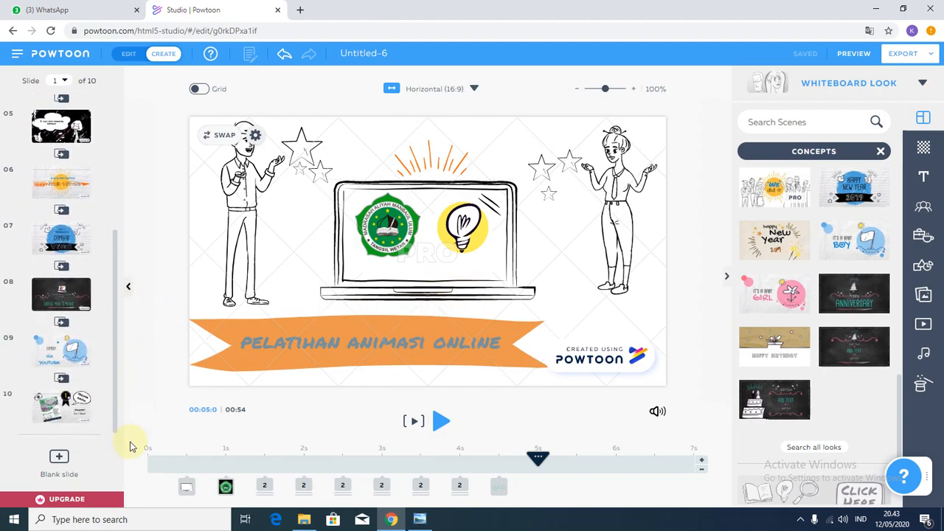
left_click(63, 416)
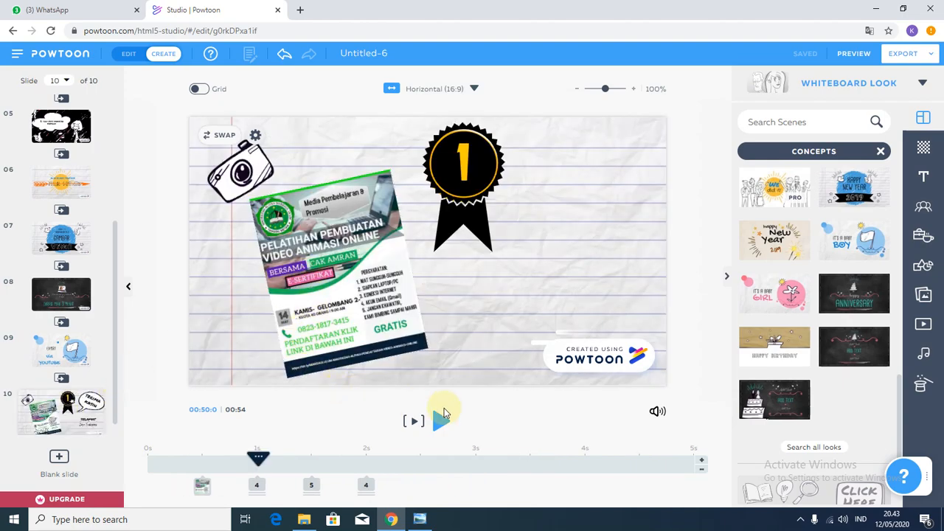
left_click(414, 424)
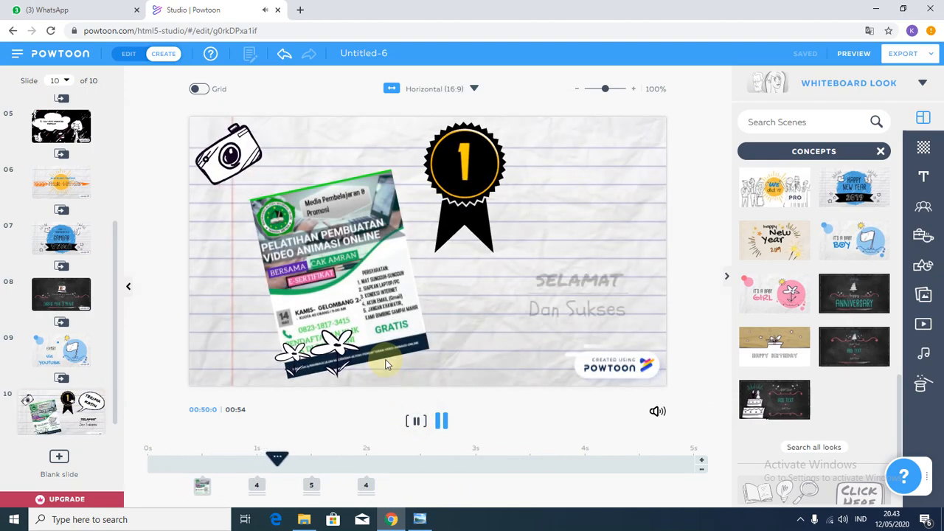
left_click(415, 420)
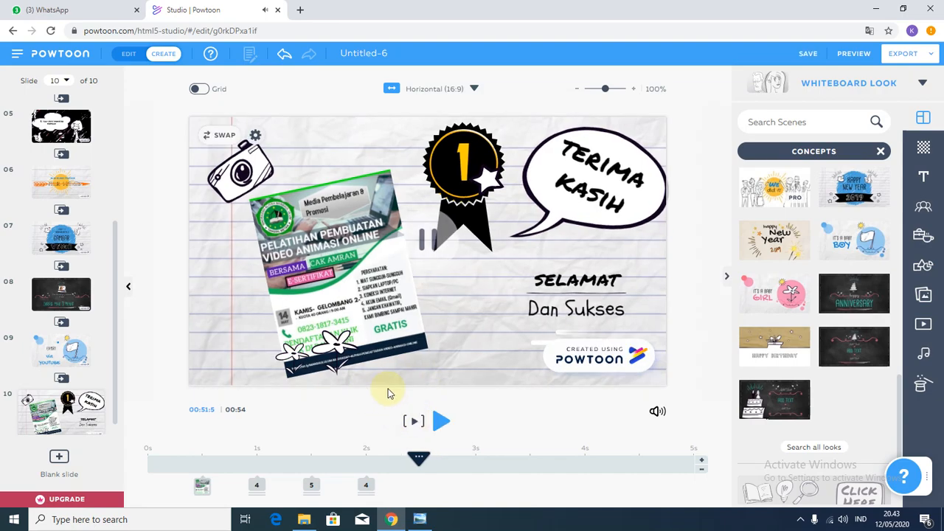
left_click_drag(334, 347, 456, 291)
left_click_drag(292, 354, 225, 295)
left_click_drag(456, 289, 255, 345)
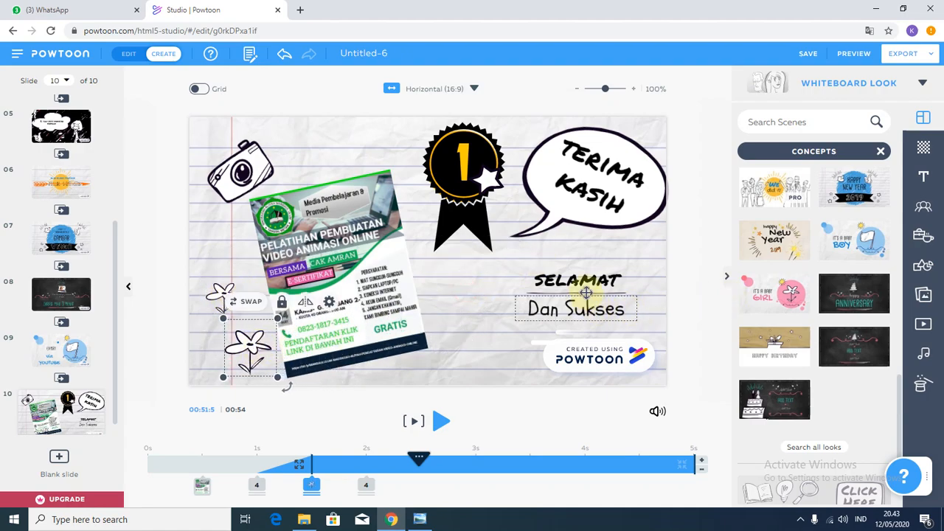
Shift the "SELAMAT" text, its underline and the "Dan Sukses" text left on slide 10, beneath the award ribbon.
mouse_move(583, 283)
left_mouse_down()
mouse_move(578, 264)
mouse_move(587, 269)
left_mouse_up()
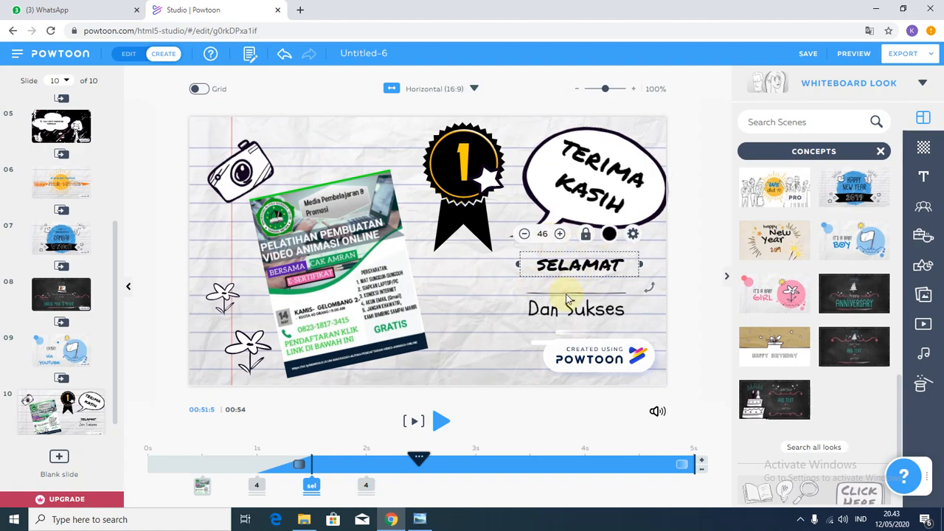
left_click_drag(567, 305, 516, 312)
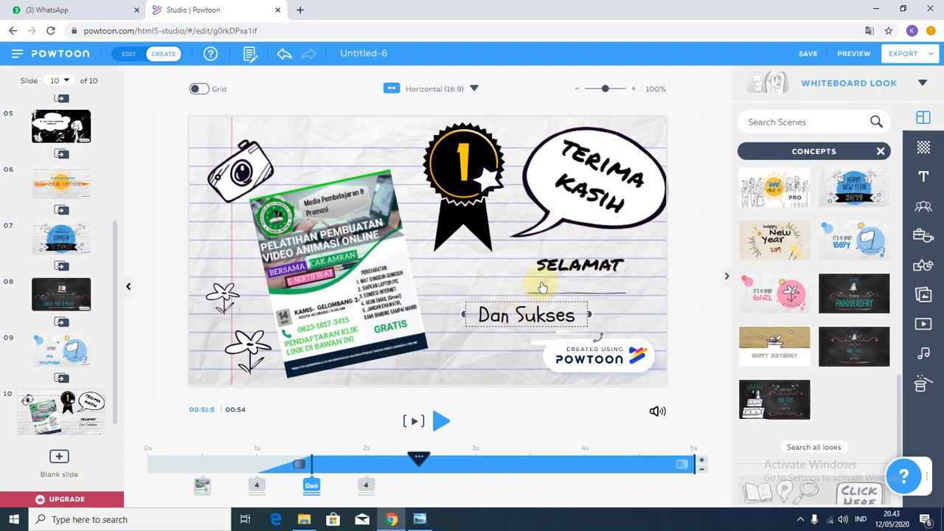
left_click(613, 293)
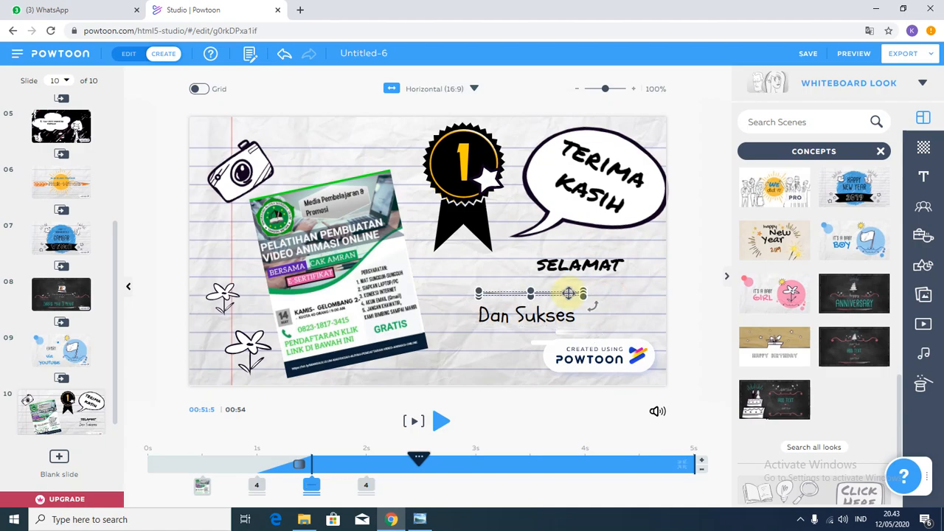
left_click(555, 256)
left_click_drag(563, 262, 511, 273)
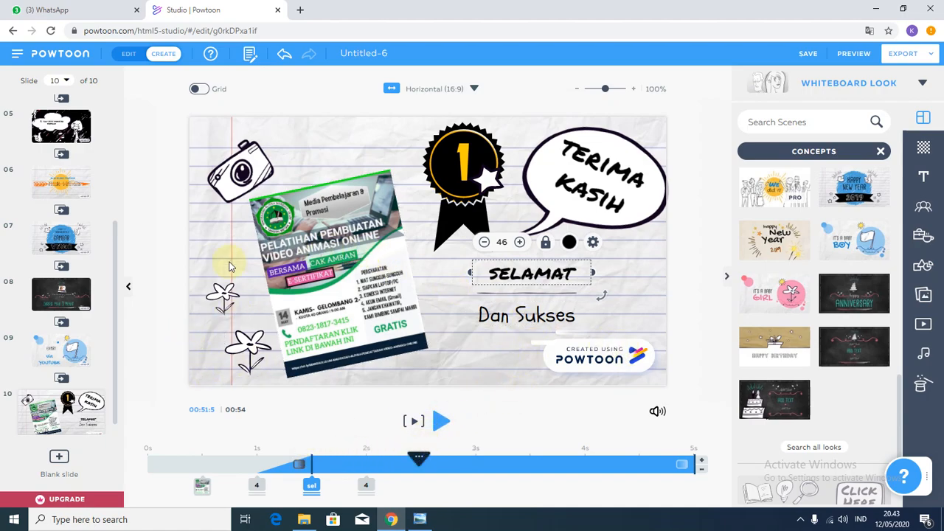
Insert a blank slide after slide 1 and fill it with the "Visit us at: (ADDRESS)" scene from Calls to Action.
left_click(64, 350)
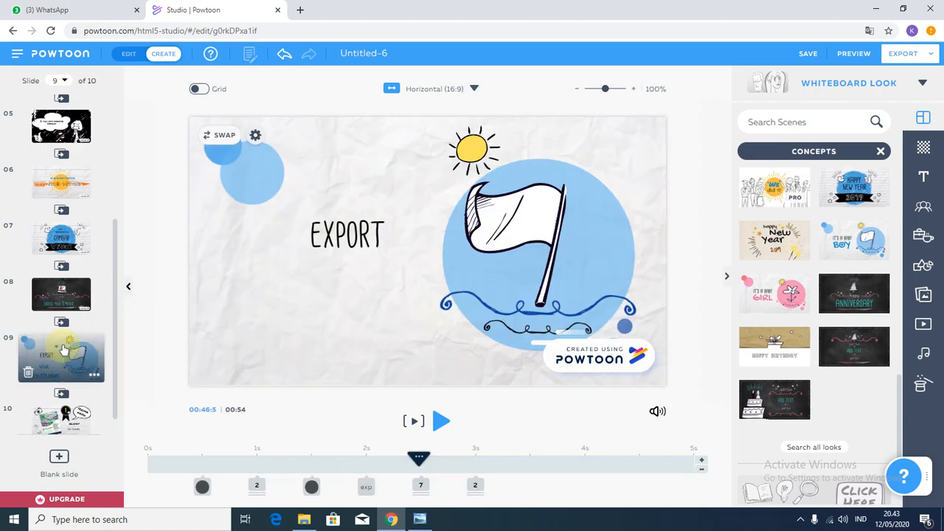
left_click_drag(115, 322, 118, 157)
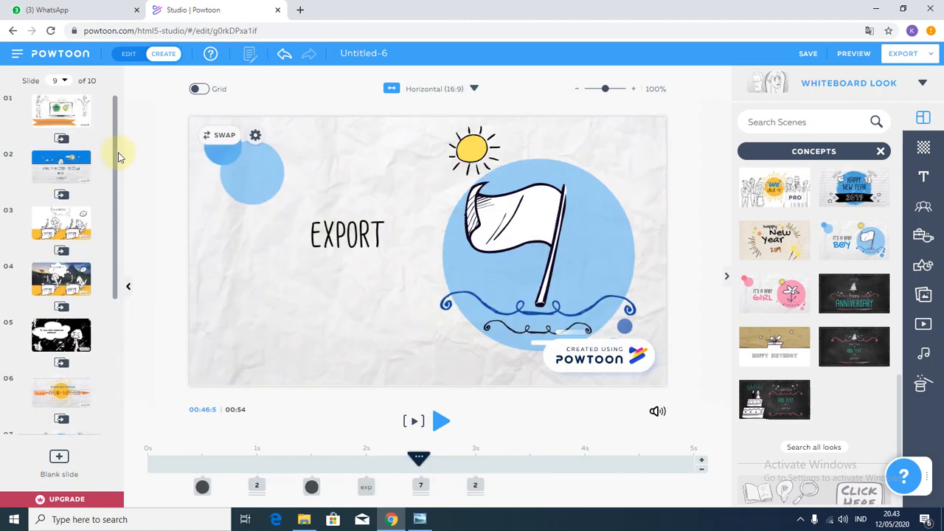
left_click(62, 111)
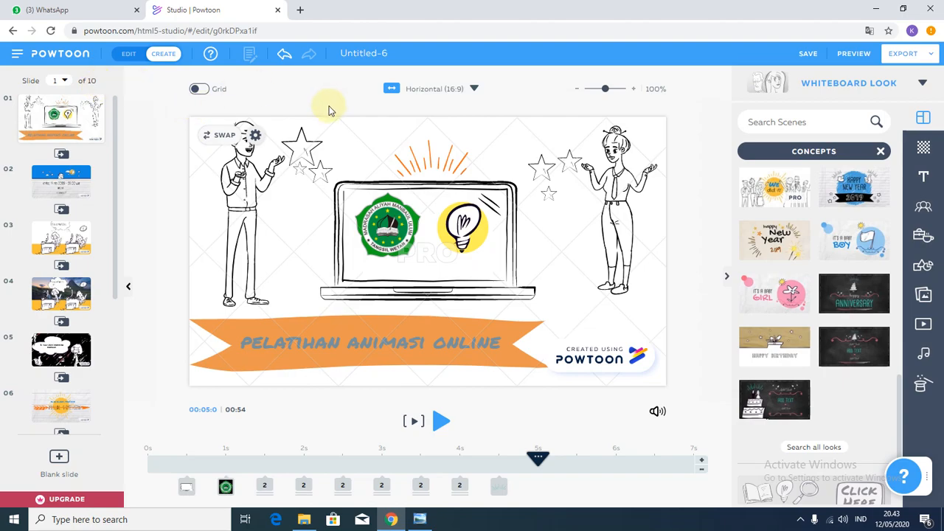
scroll(826, 354, "down", 2)
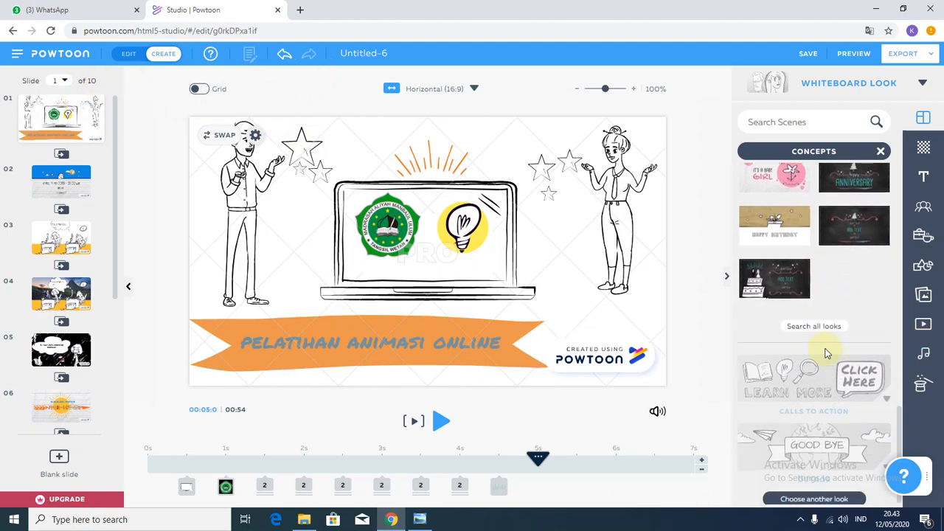
left_click(887, 402)
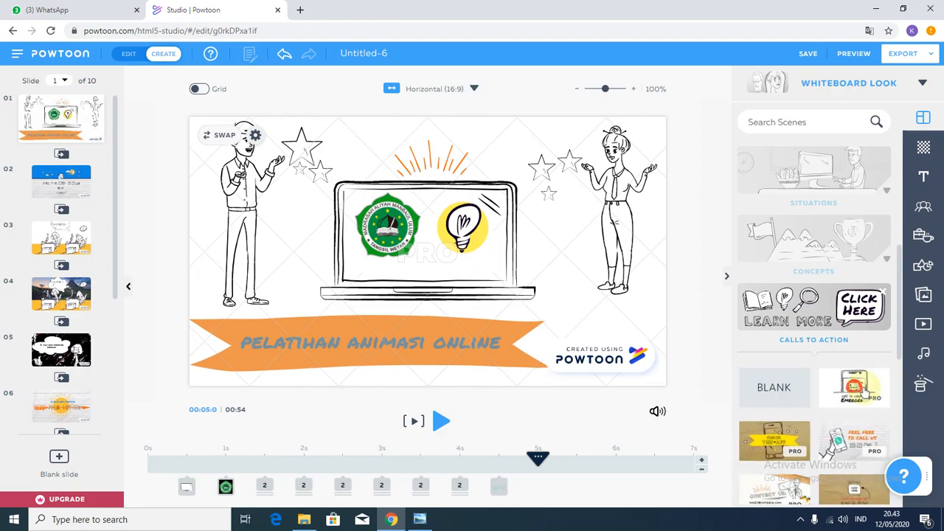
scroll(849, 415, "down", 2)
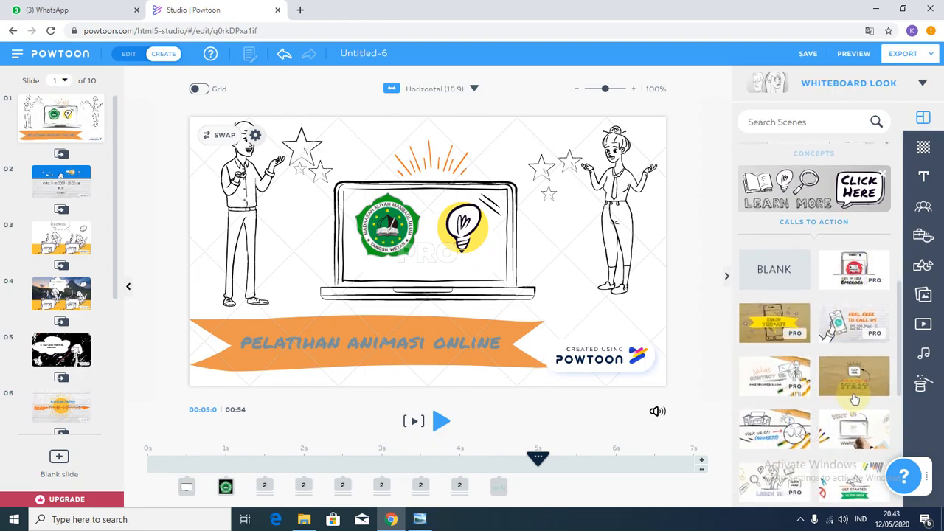
scroll(854, 399, "down", 1)
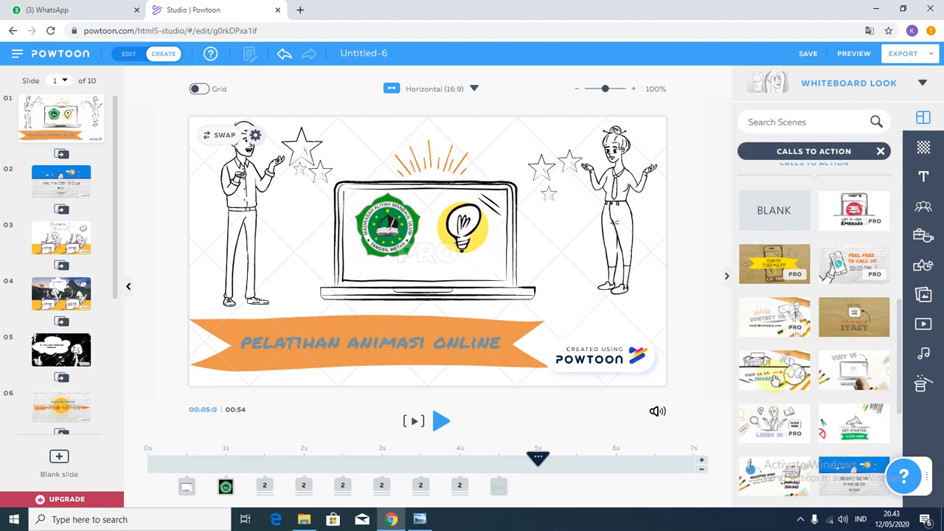
left_click_drag(114, 246, 126, 417)
left_click(59, 458)
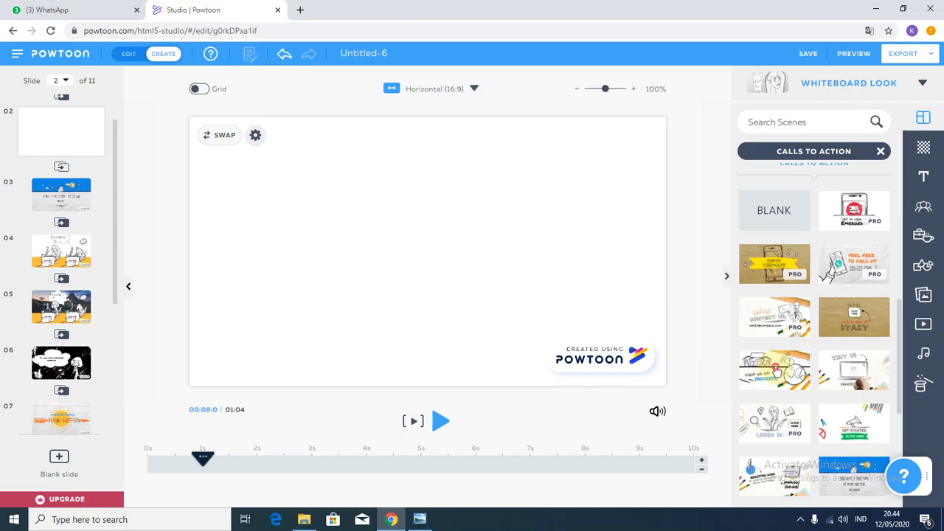
left_click(776, 369)
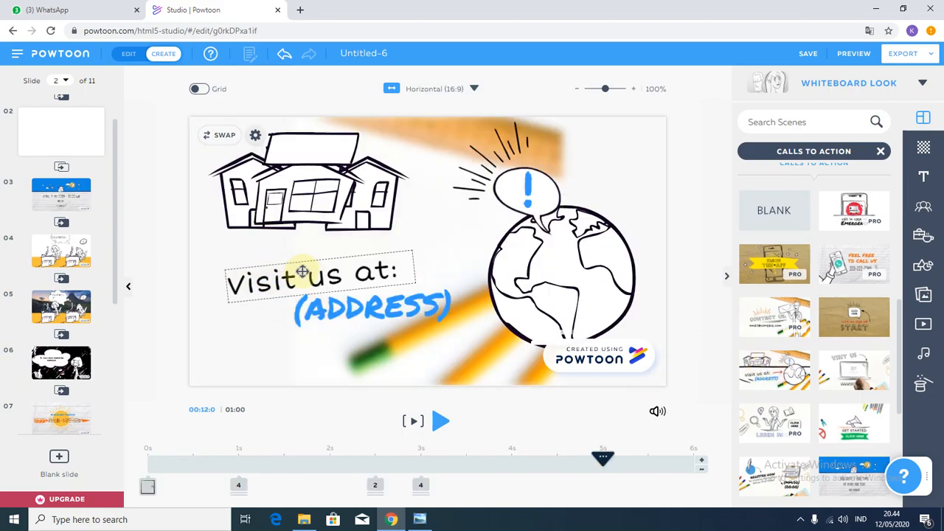
Replace the "(ADDRESS)" text on the new slide 2 with "MAMU MEDIA".
left_click(369, 302)
double_click(368, 303)
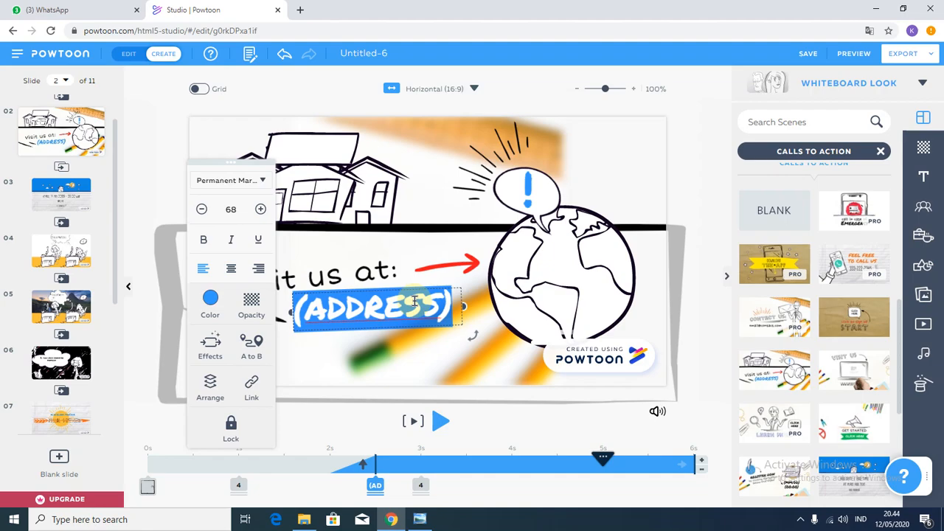
type("MAMU MEDIA")
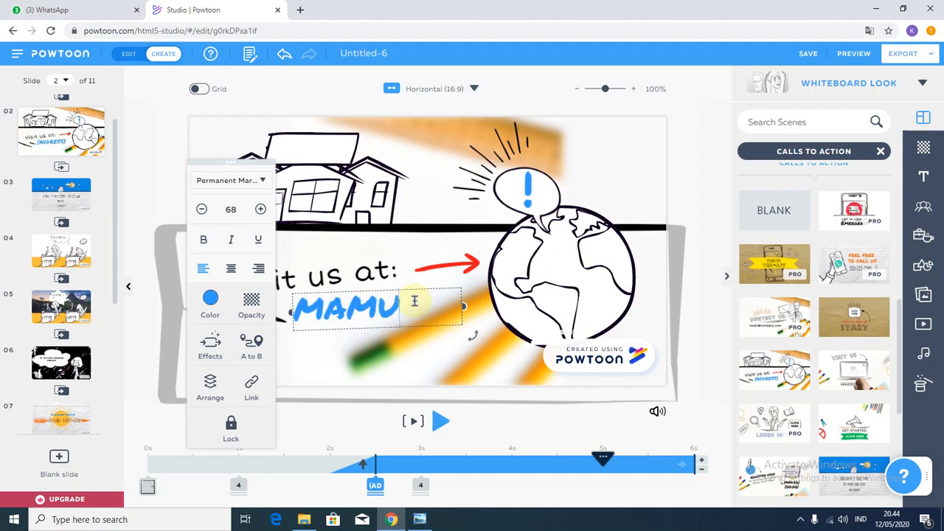
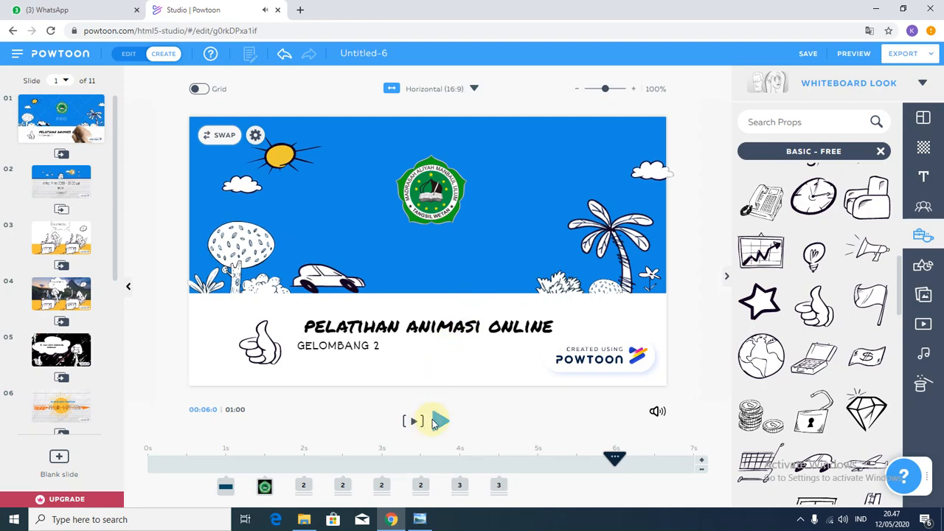
Start exporting the presentation to YouTube and authorize Powtoon to access the existing Google account.
left_click(920, 62)
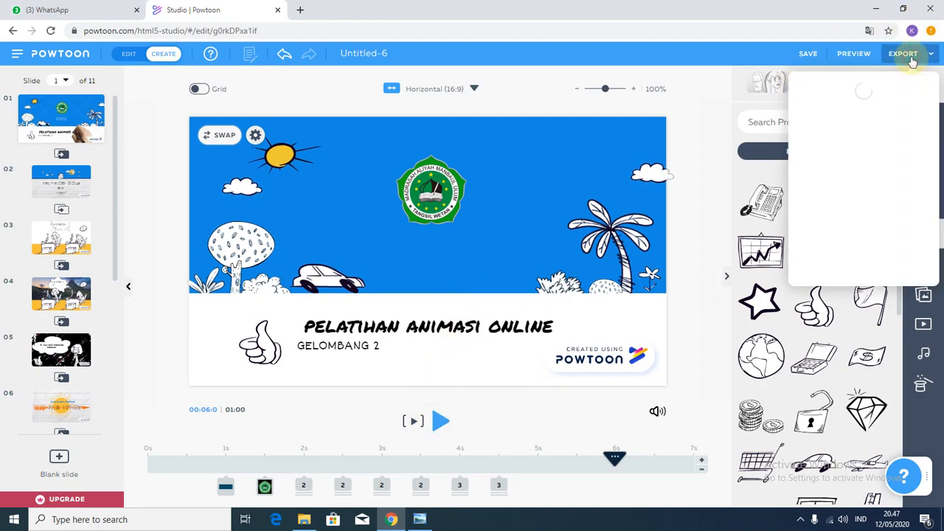
left_click(819, 167)
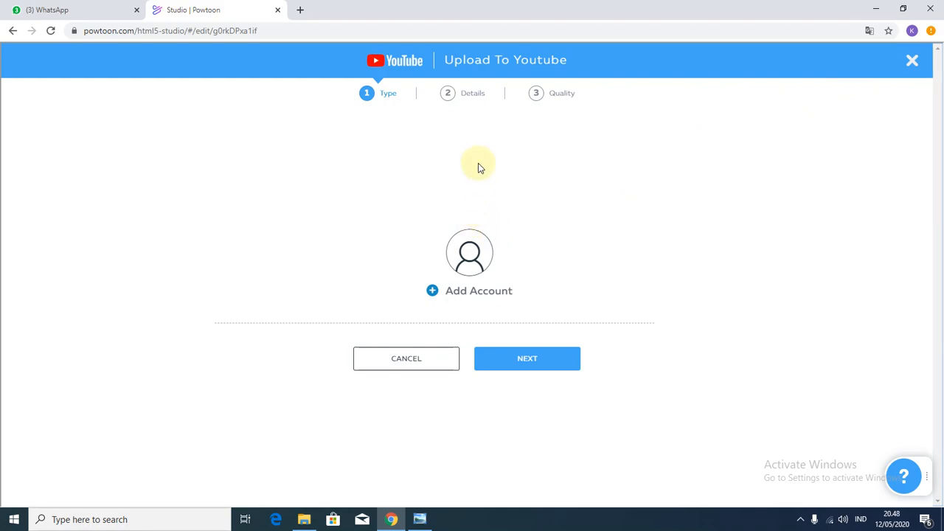
left_click(469, 243)
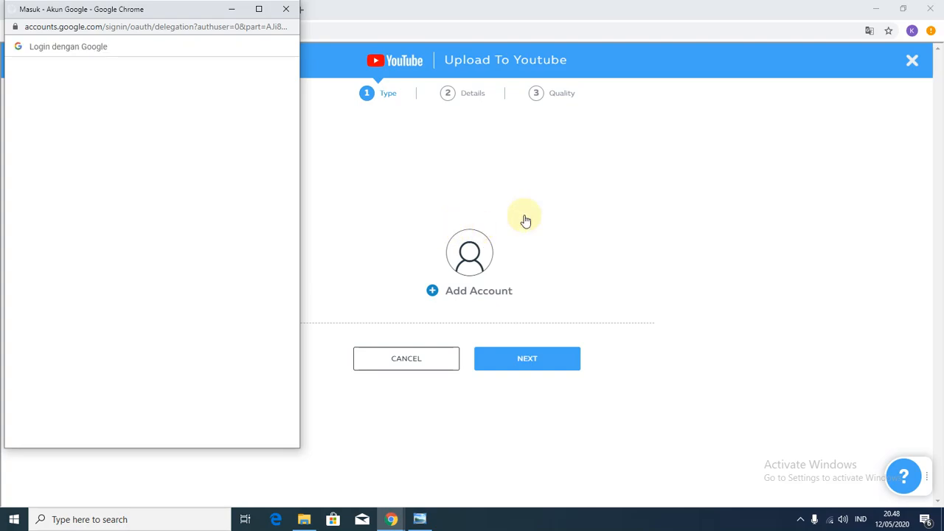
left_click(92, 158)
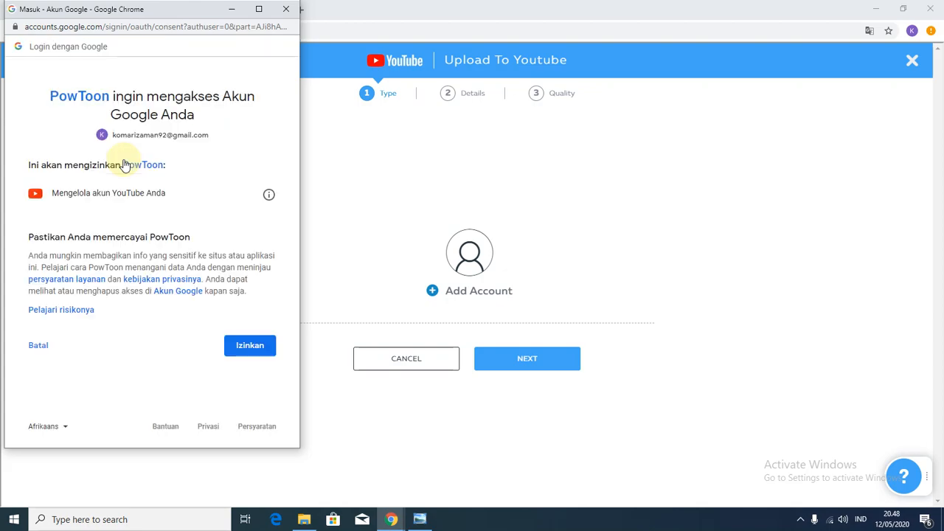
left_click(247, 345)
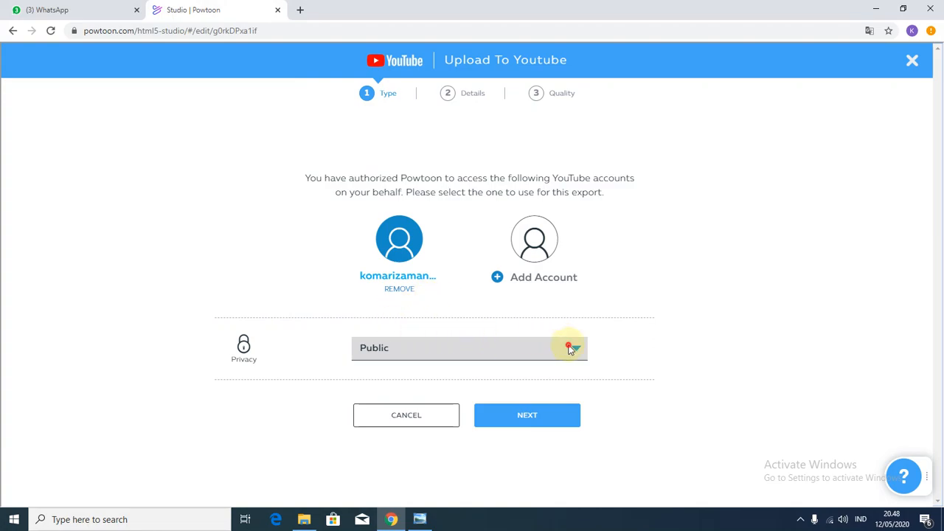
Keep the YouTube upload's privacy as Public and continue to the video details.
left_click(571, 349)
left_click(555, 331)
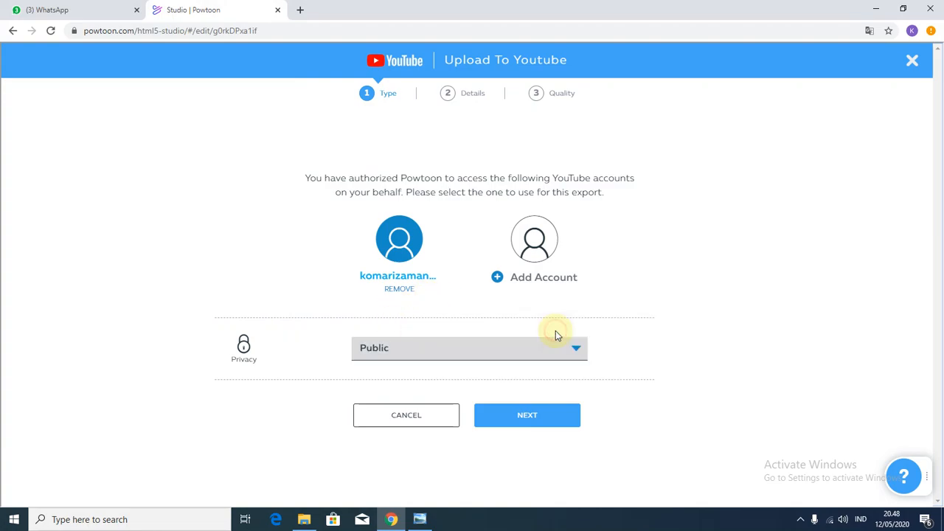
left_click(538, 416)
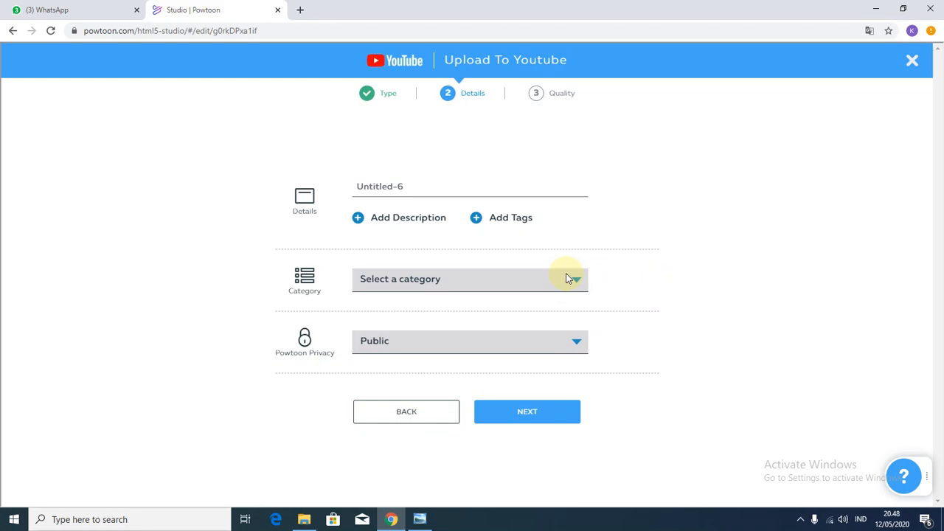
Replace the upload's title with "PELATIHAN ANIMASI ONLINE GELOMBANG 2".
left_click_drag(415, 186, 309, 196)
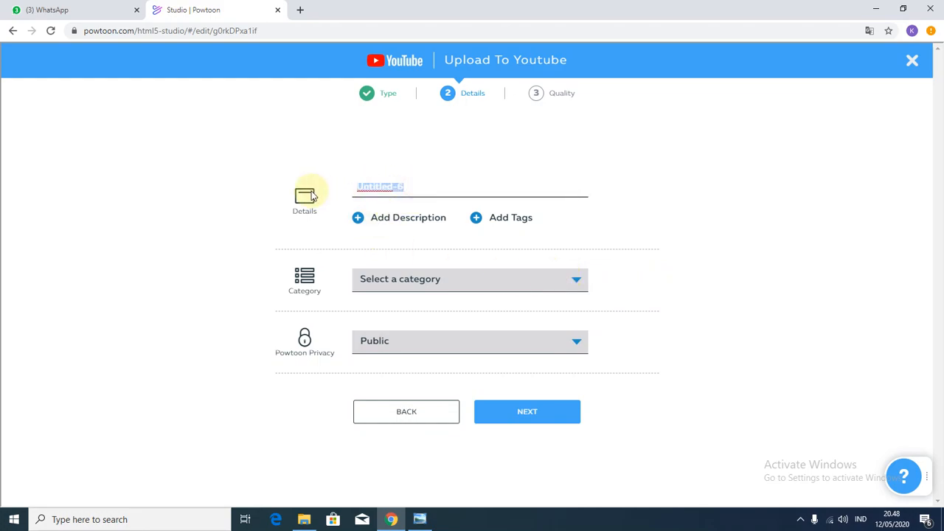
type("PELATIHAN ANIMASI ONL")
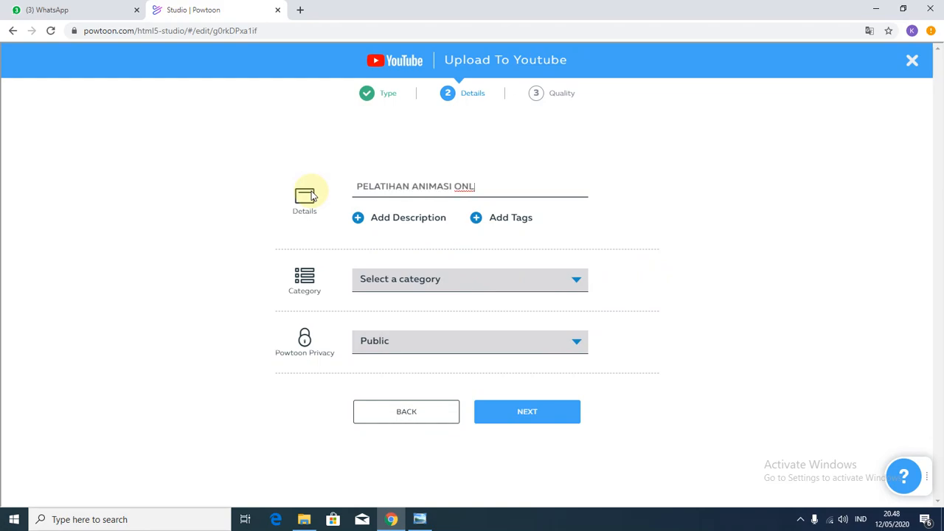
type("INE GELOMBANG 2")
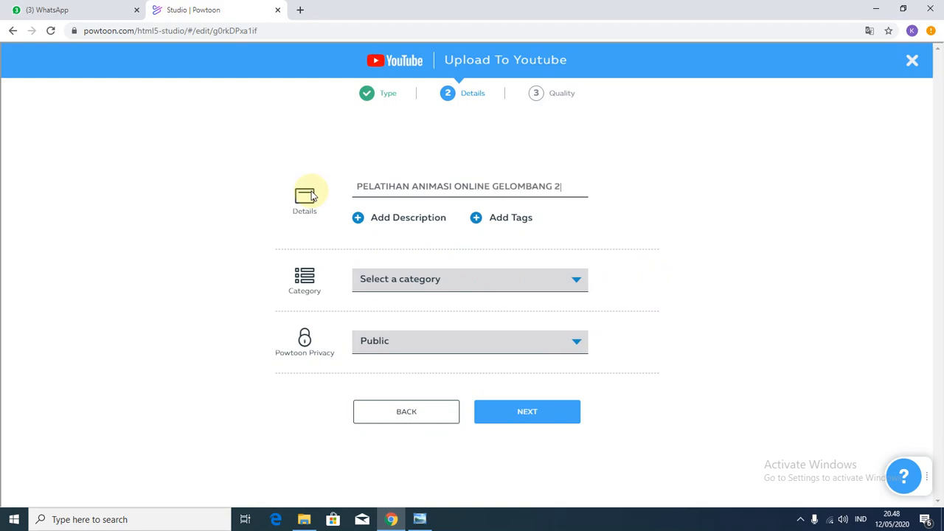
Add the description "MADRASAH ALIYAH MANBAUL ULUM" and the tags "#ANIMASI ONLINE" and "#PEMBUATAN" to the upload.
left_click(407, 218)
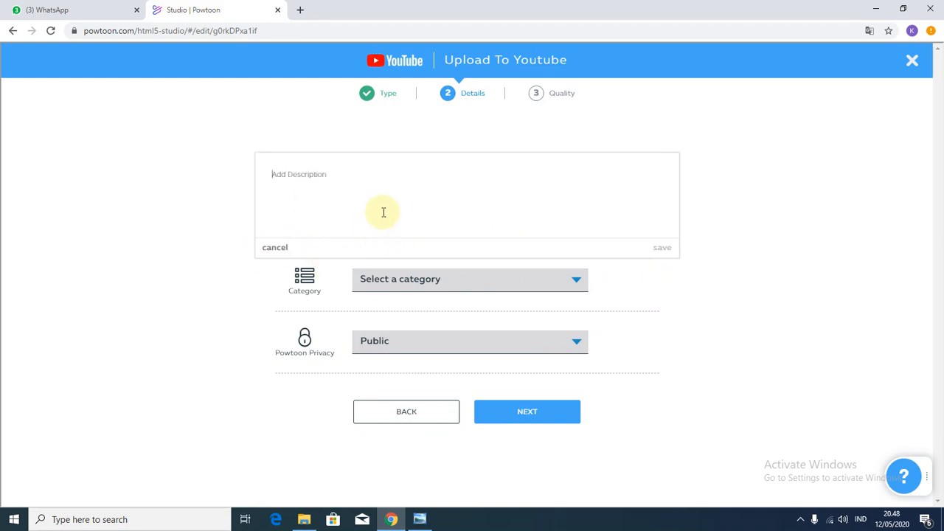
type("MADRASAH ALIYAH MANBAU")
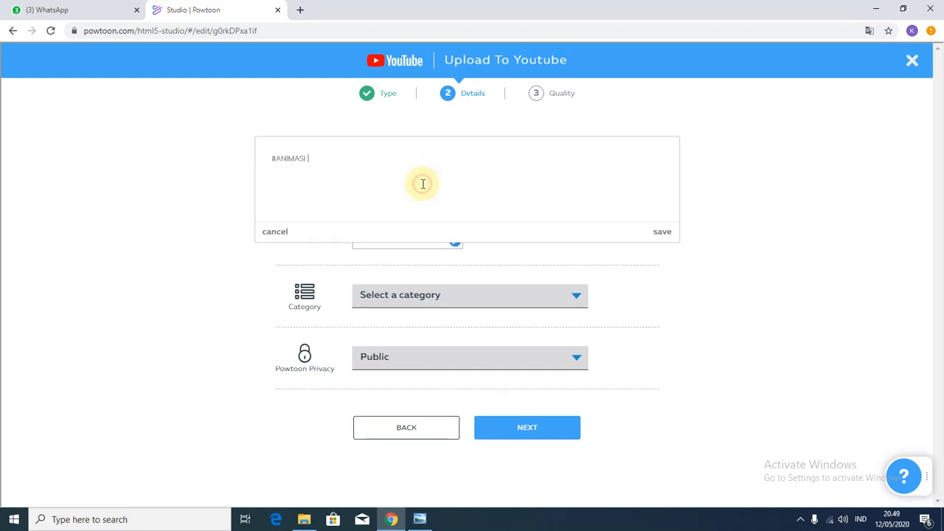
type("ONLINE")
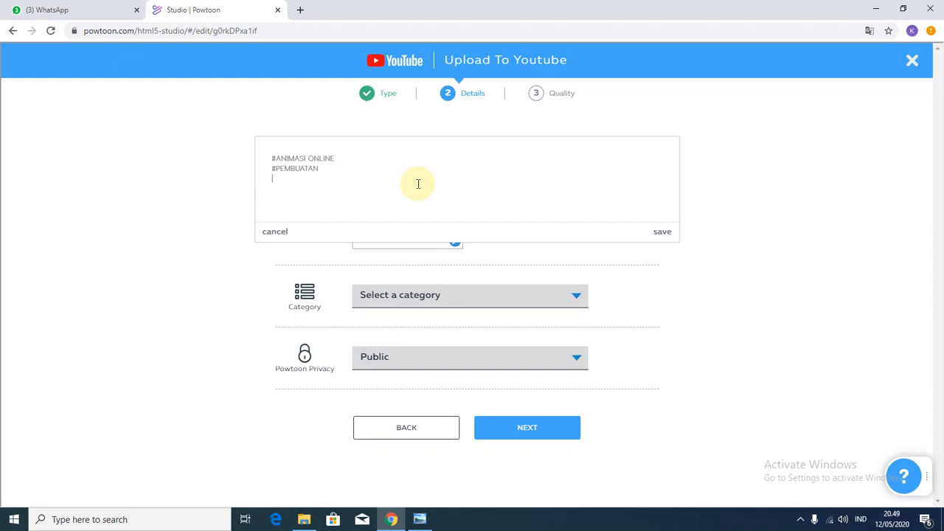
left_click(660, 234)
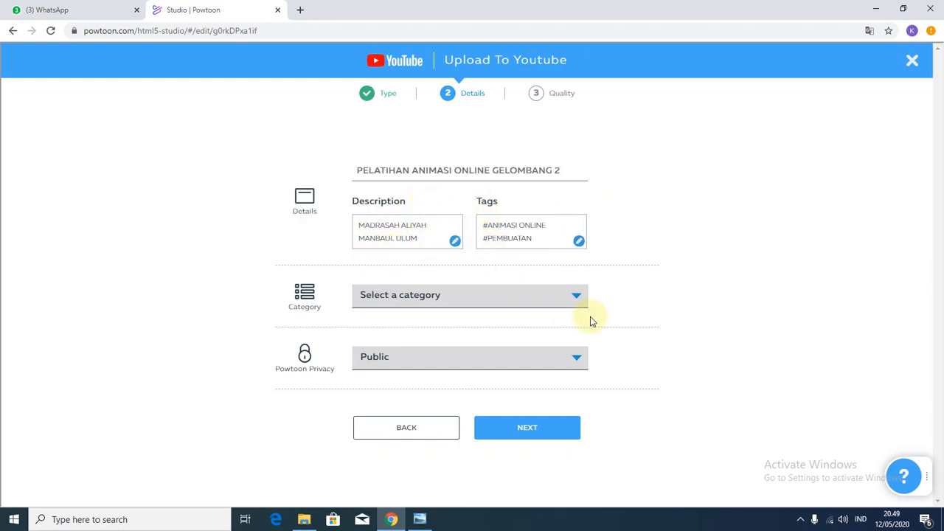
Set the upload's category to Education and continue to the quality settings.
left_click(577, 299)
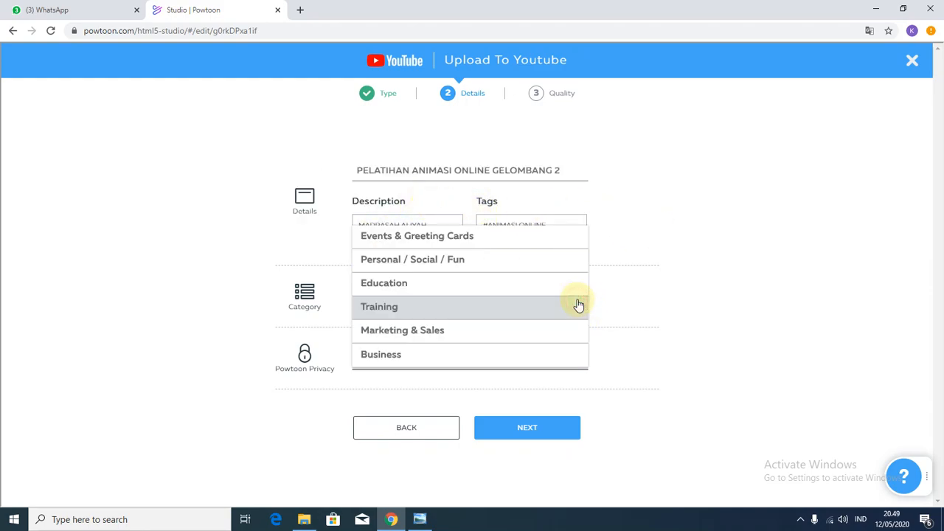
left_click(476, 288)
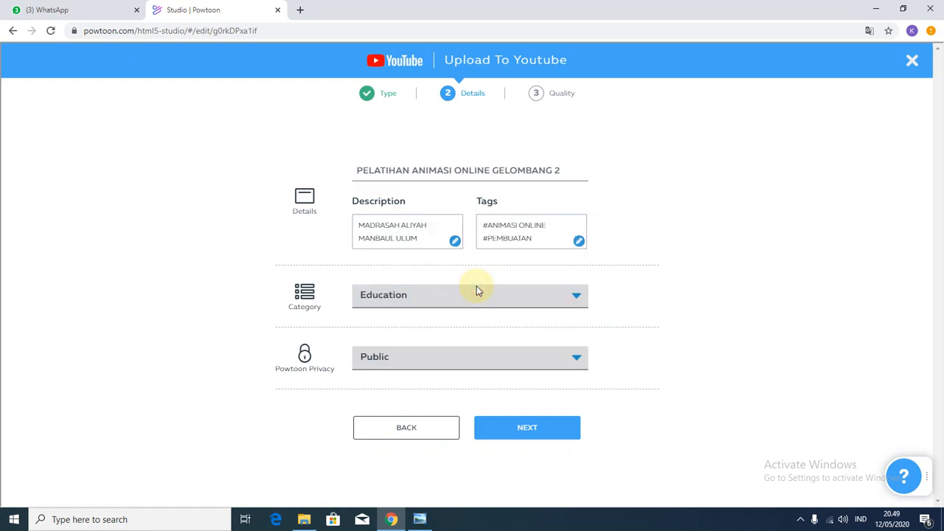
left_click(529, 430)
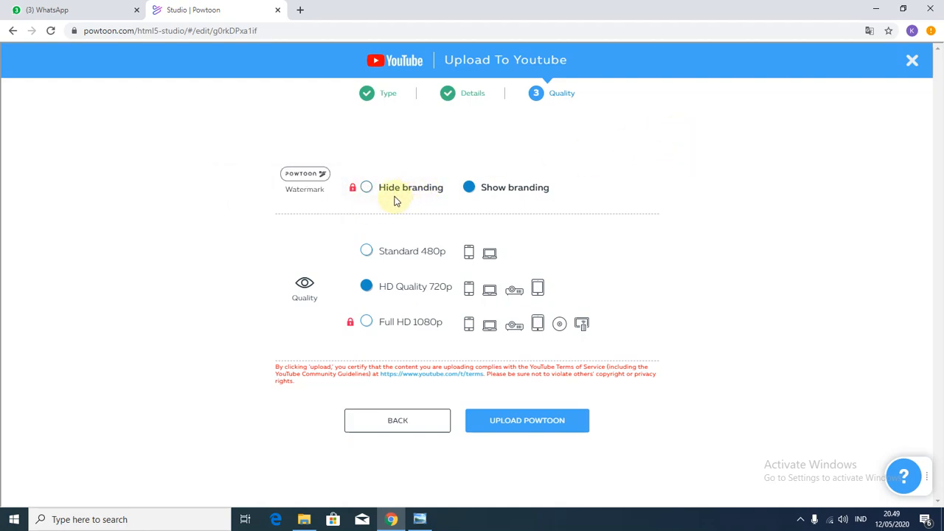
Set the export quality to Standard 480p with the branding shown and upload the Powtoon.
mouse_move(368, 190)
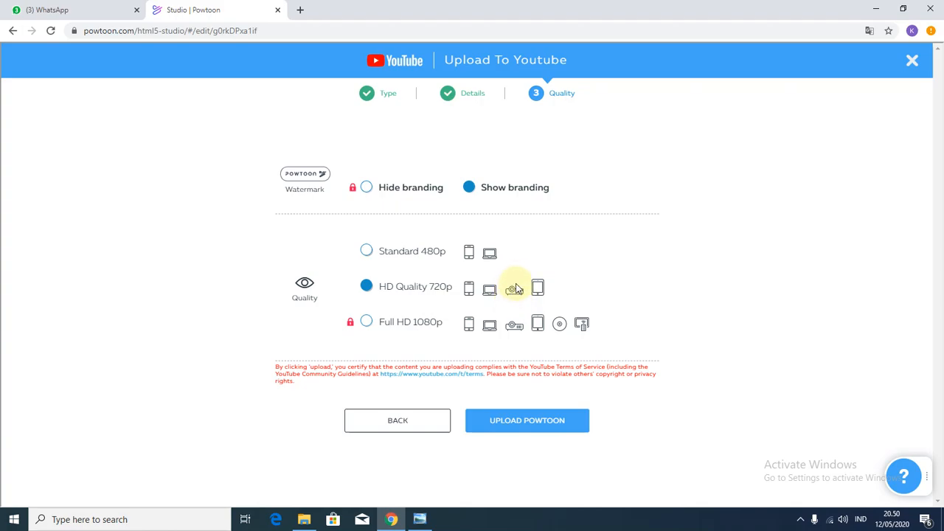
left_click(367, 251)
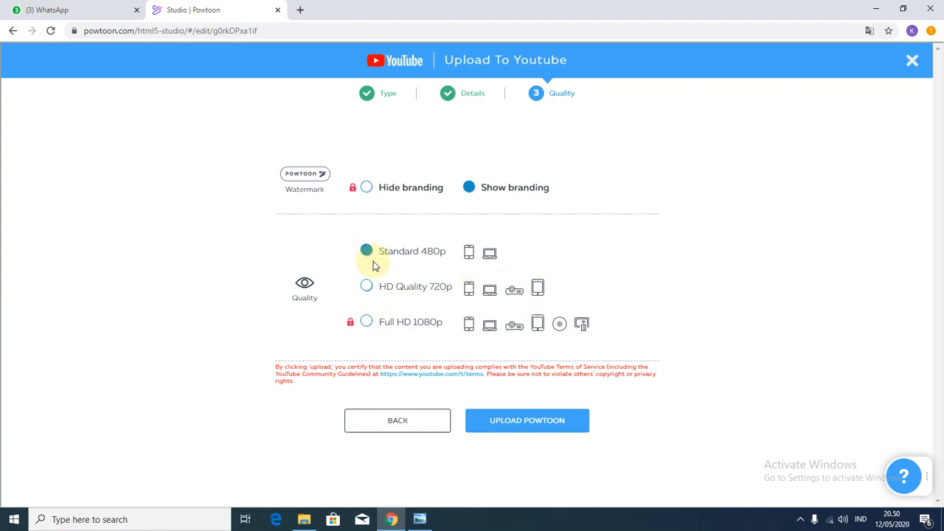
left_click(508, 423)
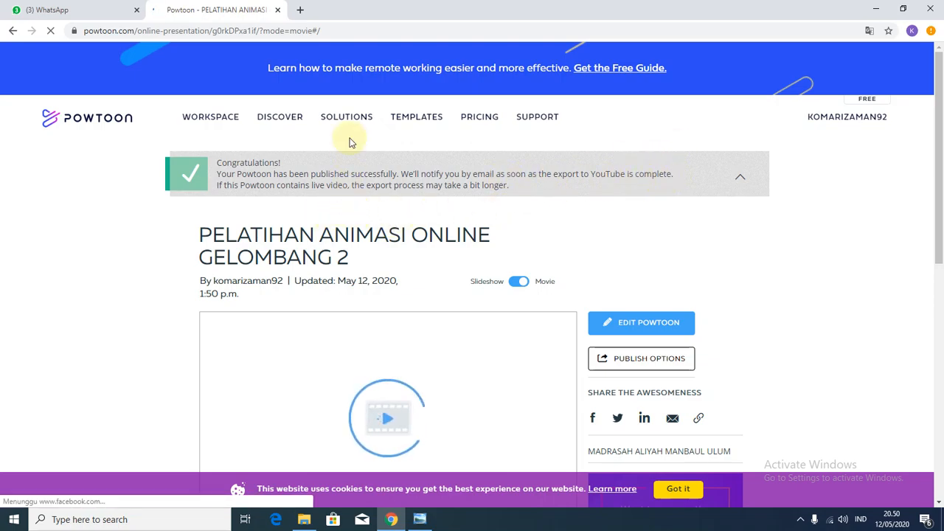
left_click(302, 9)
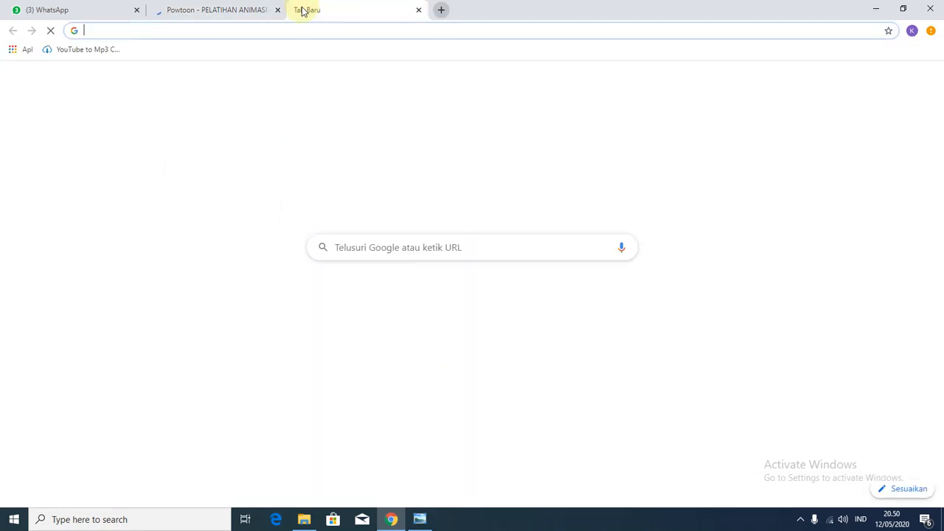
left_click(255, 7)
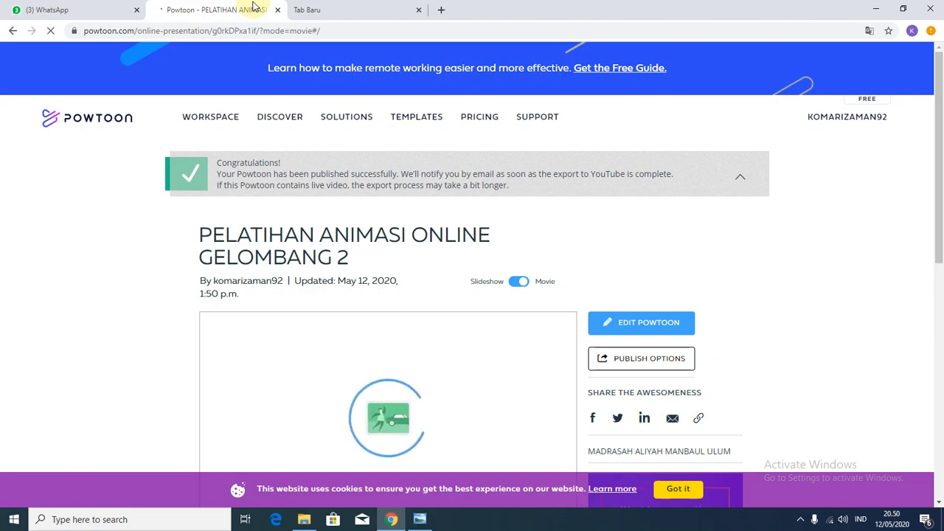
left_click(307, 8)
left_click(288, 28)
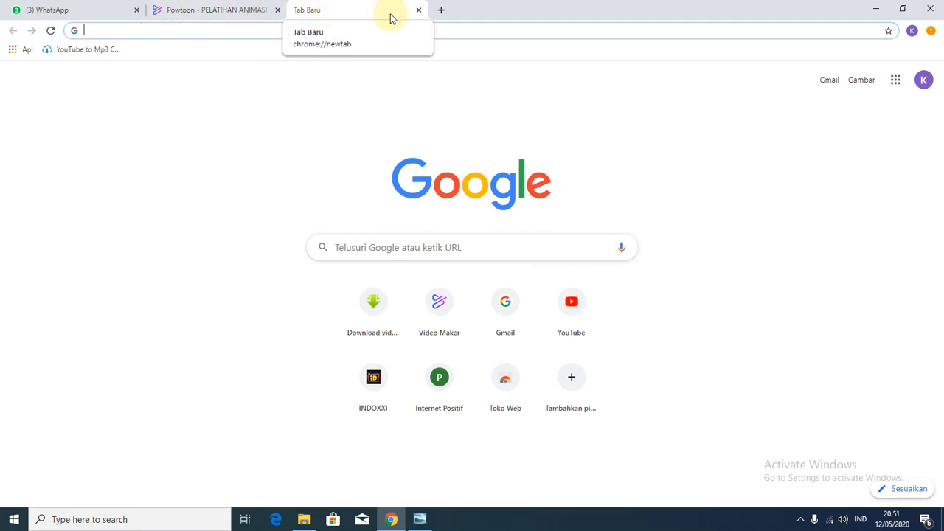
left_click(422, 13)
Look over the published presentation's page, including its player, description, category and tags.
scroll(635, 252, "down", 3)
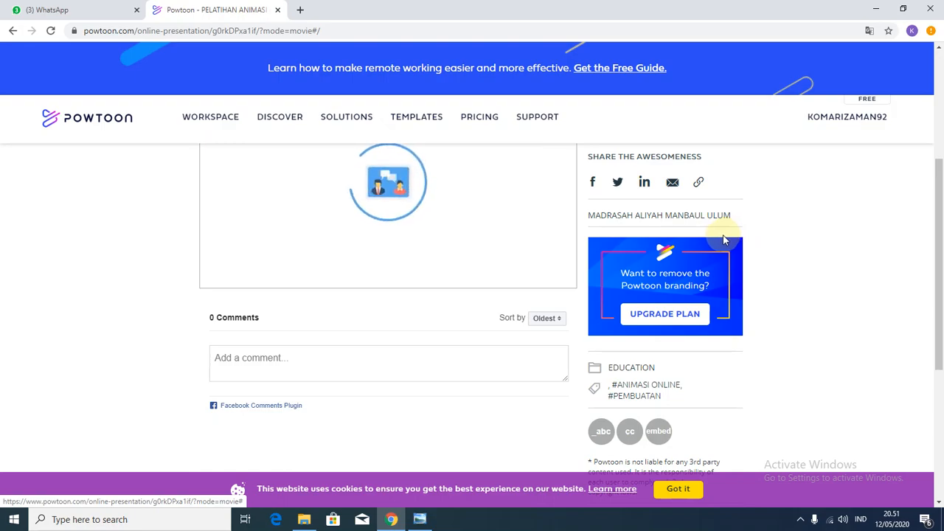
scroll(725, 244, "up", 3)
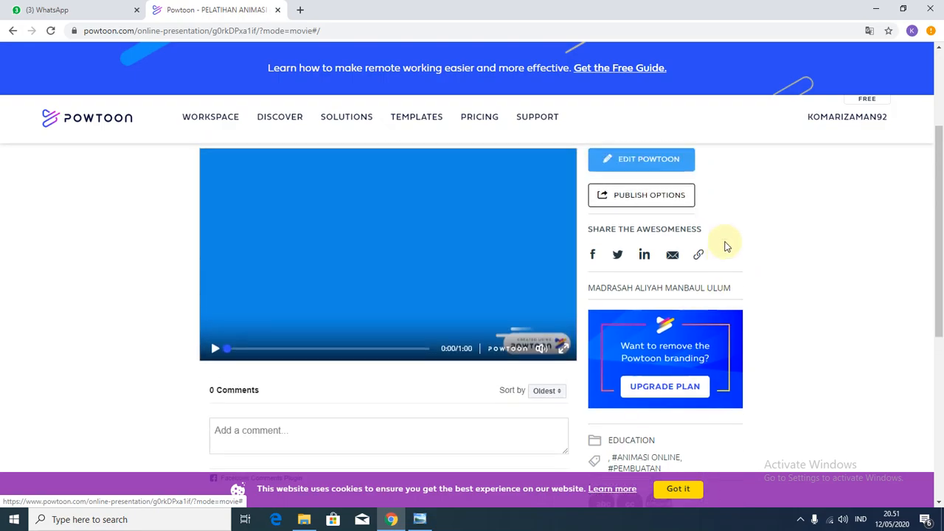
scroll(725, 247, "down", 1)
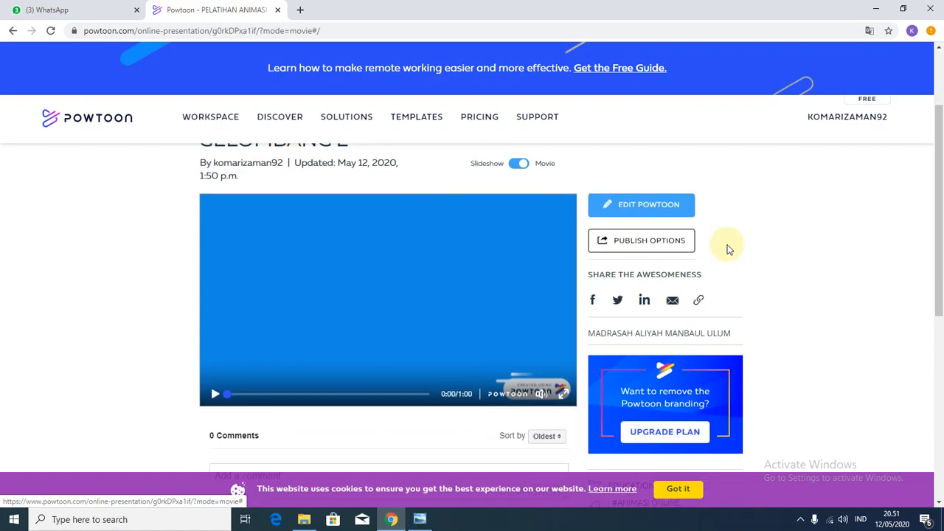